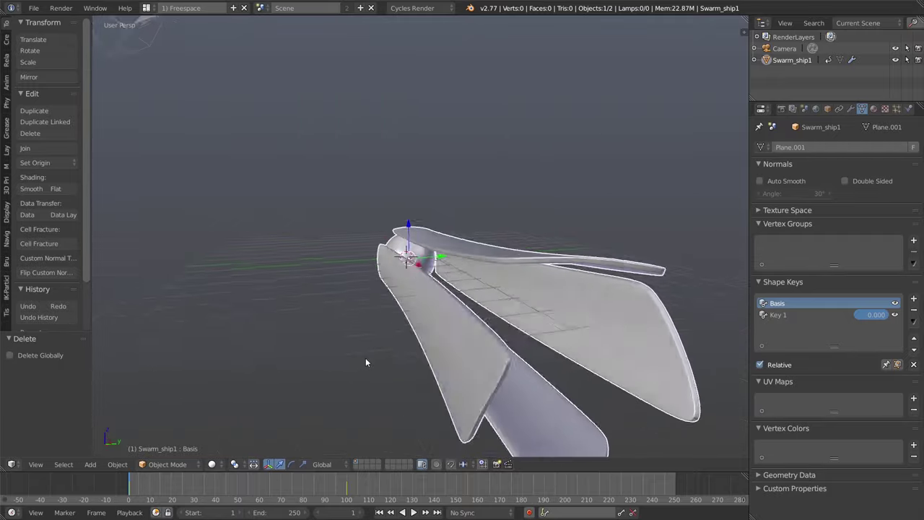
Play the fin-unfolding animation while orbiting around Swarm_ship1, then return to frame 1
{"action": "mouse_move", "coordinate": [474, 338]}
{"action": "middle_mouse_down"}
{"action": "mouse_move", "coordinate": [466, 347]}
{"action": "mouse_move", "coordinate": [503, 338]}
{"action": "mouse_move", "coordinate": [481, 337]}
{"action": "middle_mouse_up"}
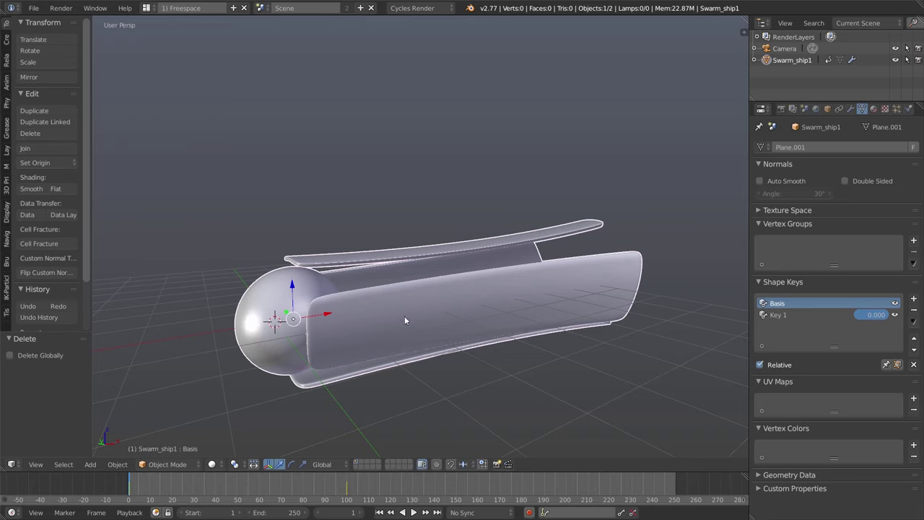
{"action": "key", "text": "alt+a"}
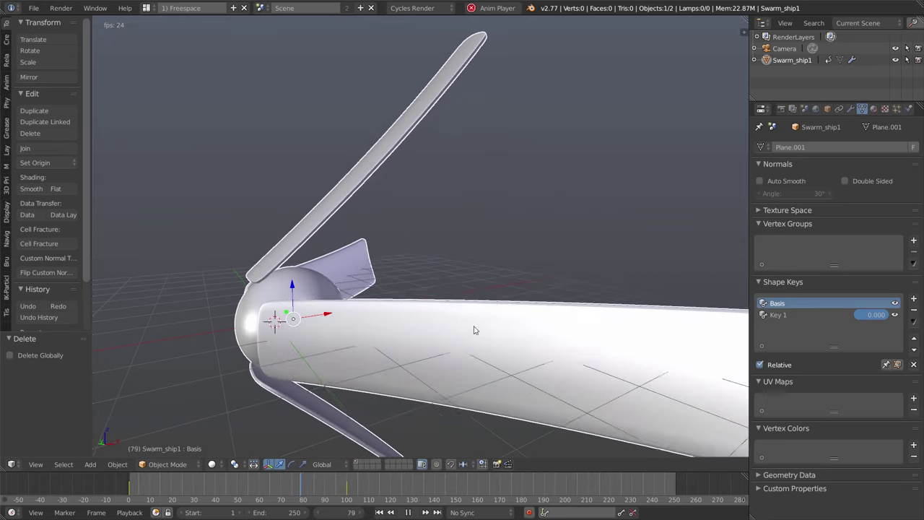
{"action": "middle_click_drag", "start_coordinate": [581, 297], "coordinate": [504, 303]}
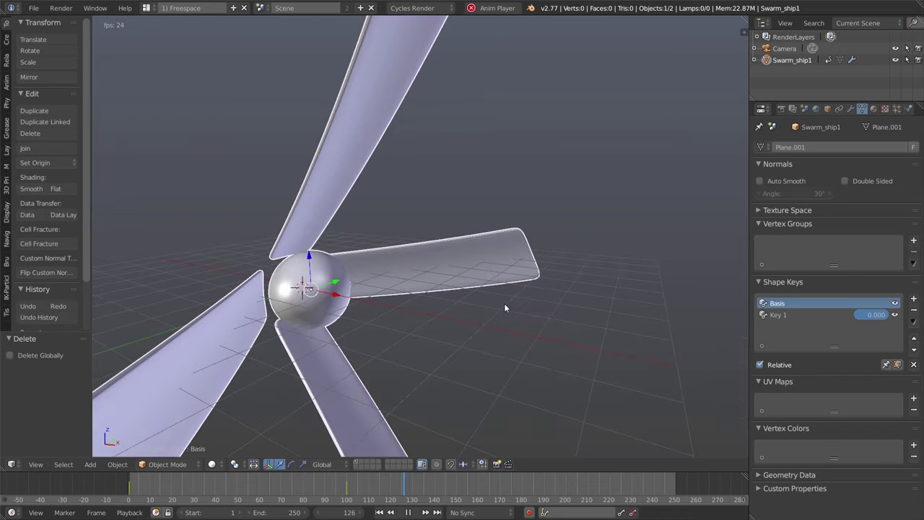
{"action": "key", "text": "alt+a"}
{"action": "key", "text": "shift+alt+a"}
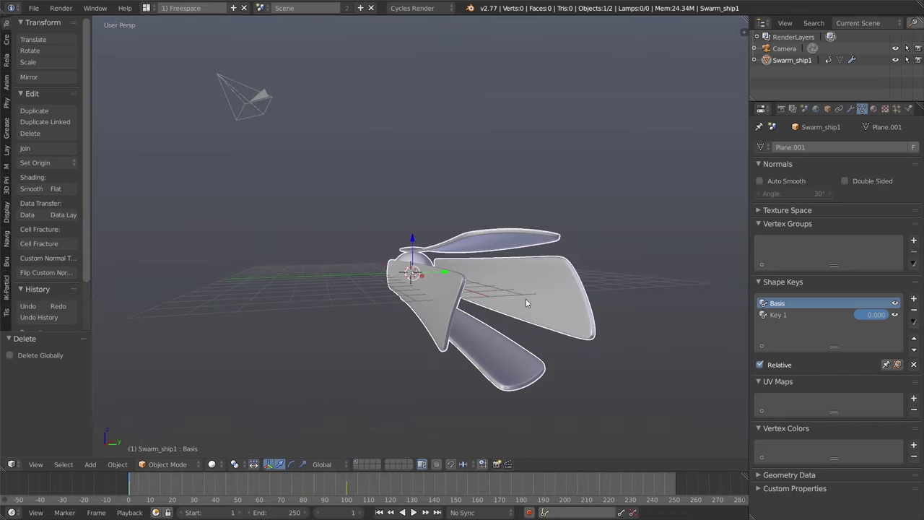
{"action": "middle_click_drag", "start_coordinate": [538, 312], "coordinate": [571, 327]}
{"action": "key", "text": "Escape"}
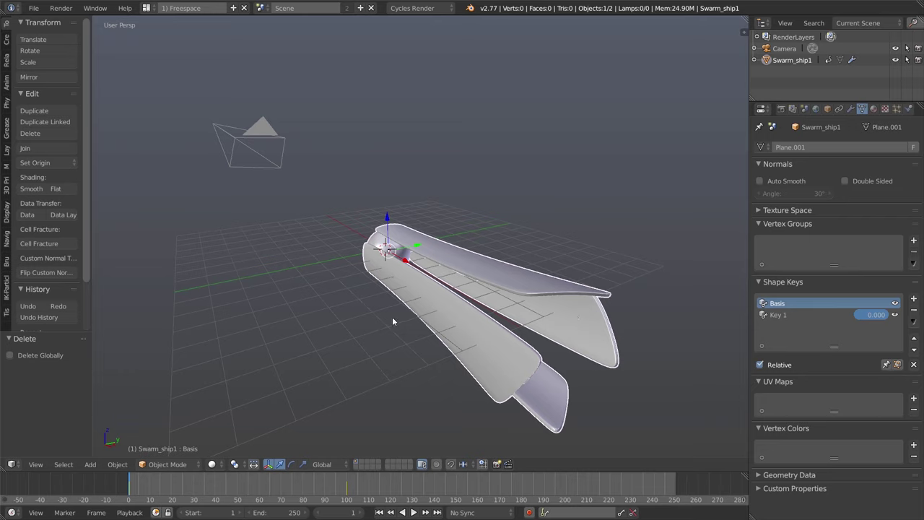
Orbit to a new angle on the ship, deselect everything, and bring up the Add menu
{"action": "middle_click_drag", "start_coordinate": [394, 320], "coordinate": [414, 332]}
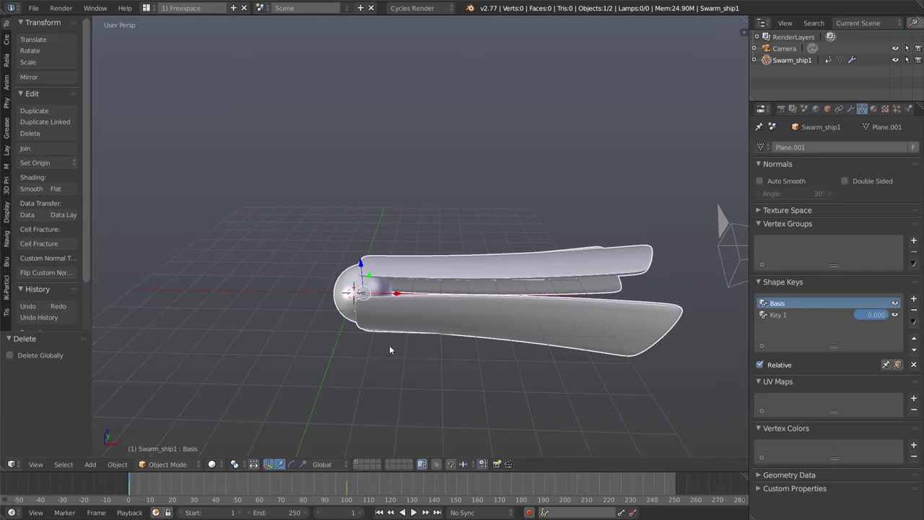
{"action": "middle_click_drag", "start_coordinate": [371, 377], "coordinate": [391, 385]}
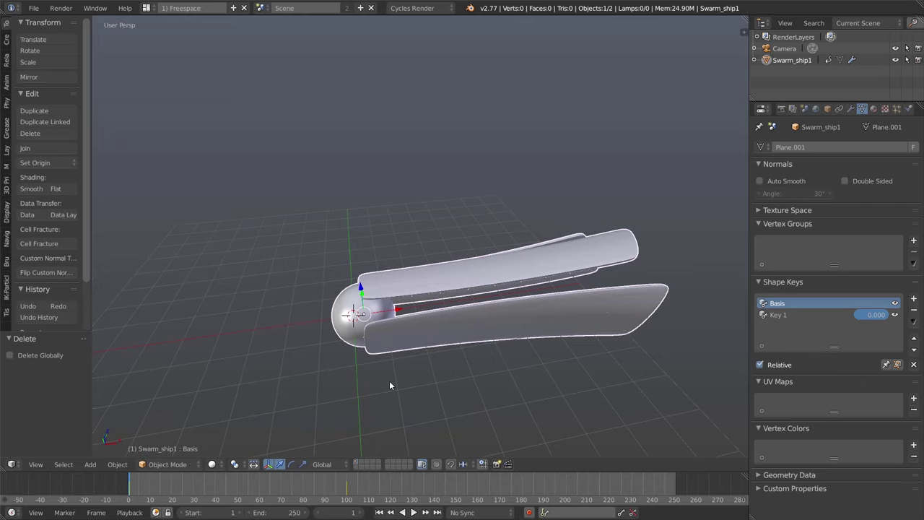
{"action": "middle_click_drag", "start_coordinate": [390, 385], "coordinate": [451, 385]}
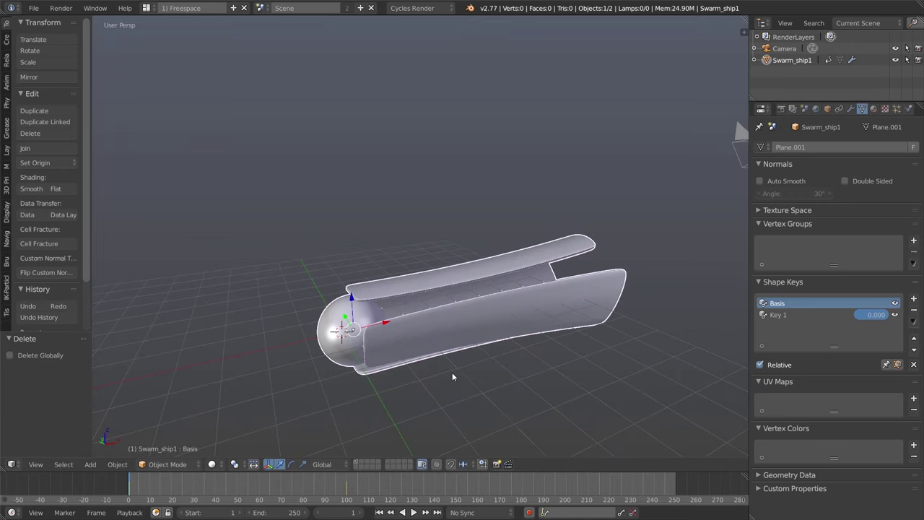
{"action": "middle_click_drag", "start_coordinate": [405, 370], "coordinate": [423, 346]}
{"action": "key", "text": "a"}
{"action": "key", "text": "shift+a"}
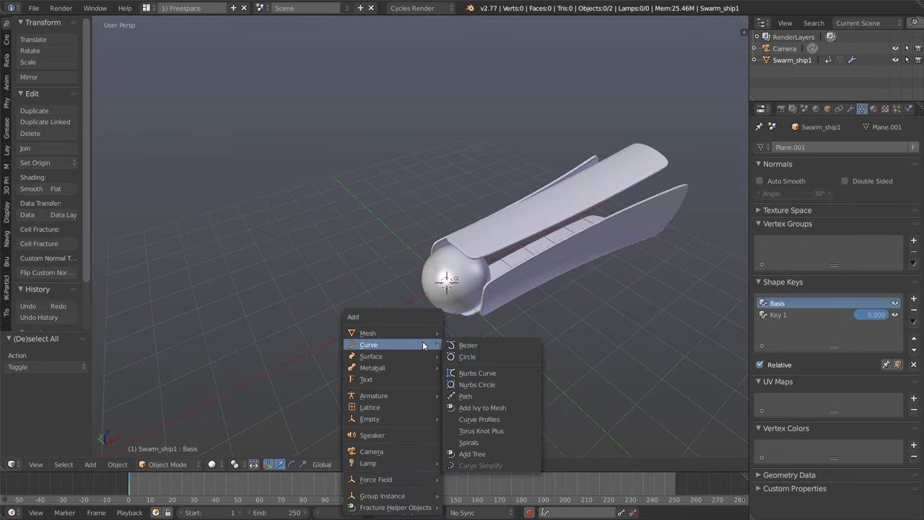
Add a plane and rotate it 90° around X and 90° around Z
{"action": "mouse_move", "coordinate": [423, 334]}
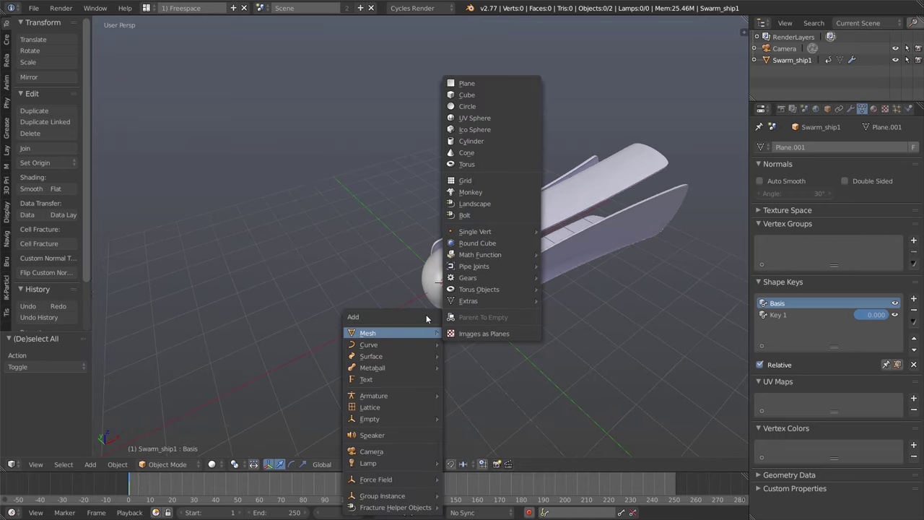
{"action": "left_click", "coordinate": [466, 84]}
{"action": "type", "text": "rx"}
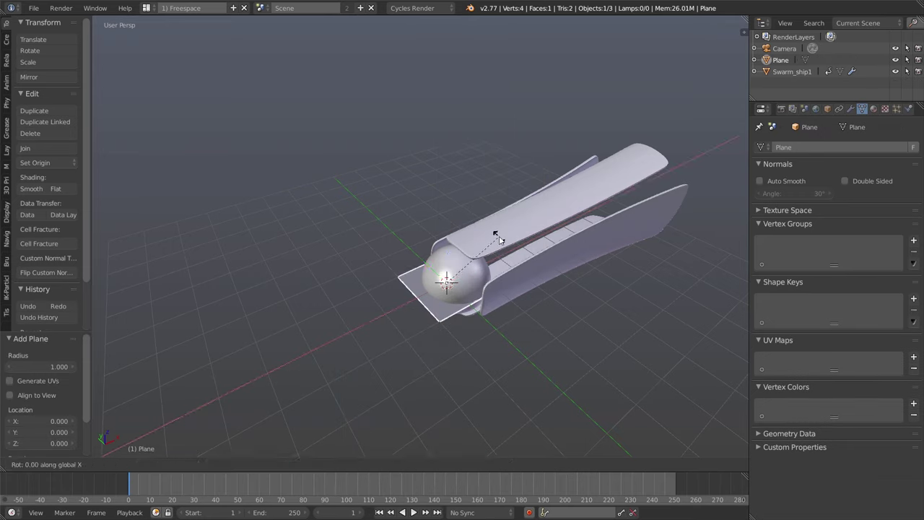
{"action": "type", "text": "90"}
{"action": "key", "text": "Return"}
{"action": "type", "text": "rz"}
{"action": "type", "text": "90"}
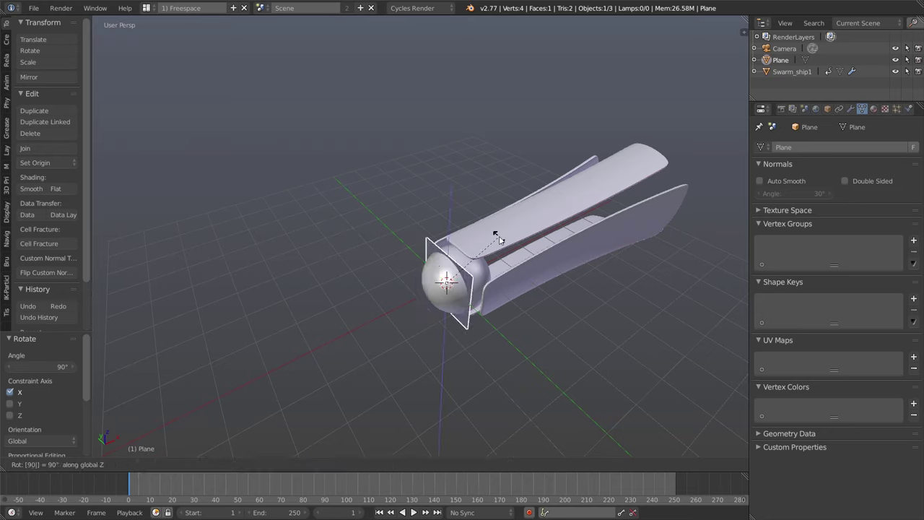
{"action": "key", "text": "Return"}
Move the plane to X -8 and scale it up by 10
{"action": "key", "text": "g"}
{"action": "key", "text": "x"}
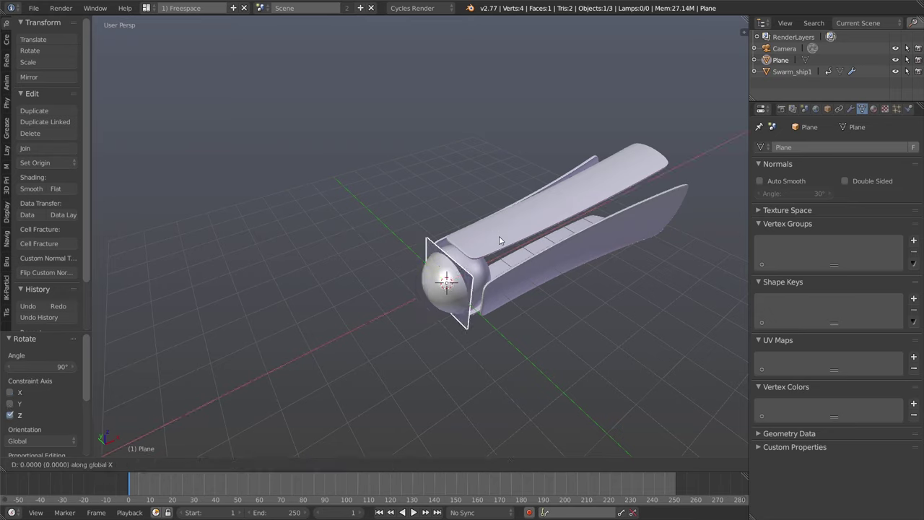
{"action": "left_click", "coordinate": [161, 396]}
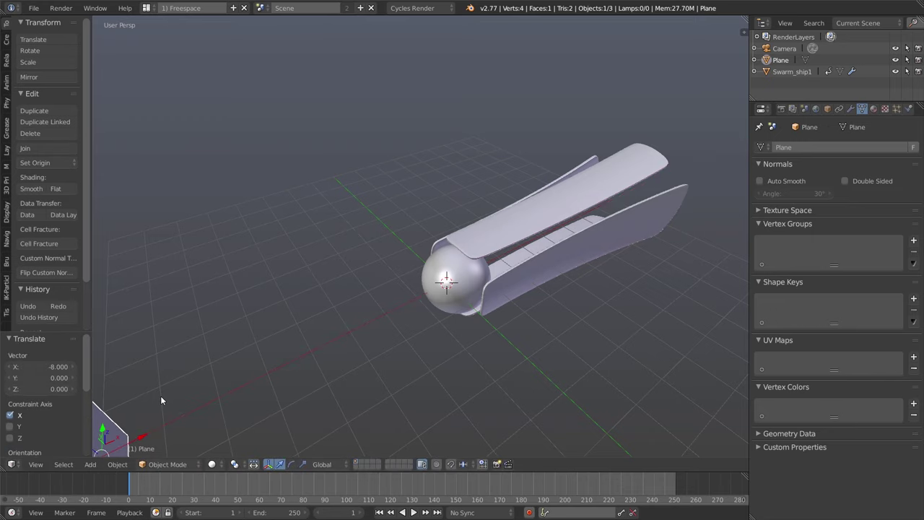
{"action": "key", "text": "KP_Decimal"}
{"action": "key", "text": "Home"}
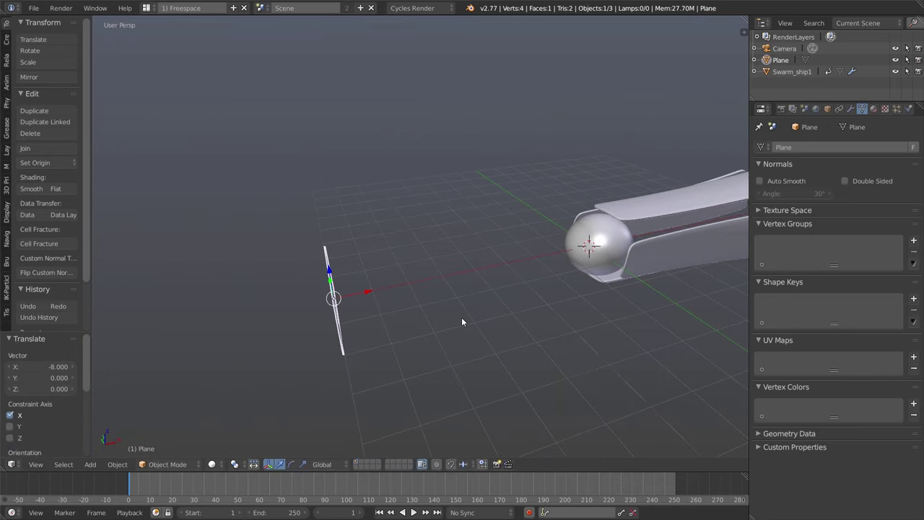
{"action": "type", "text": "s10"}
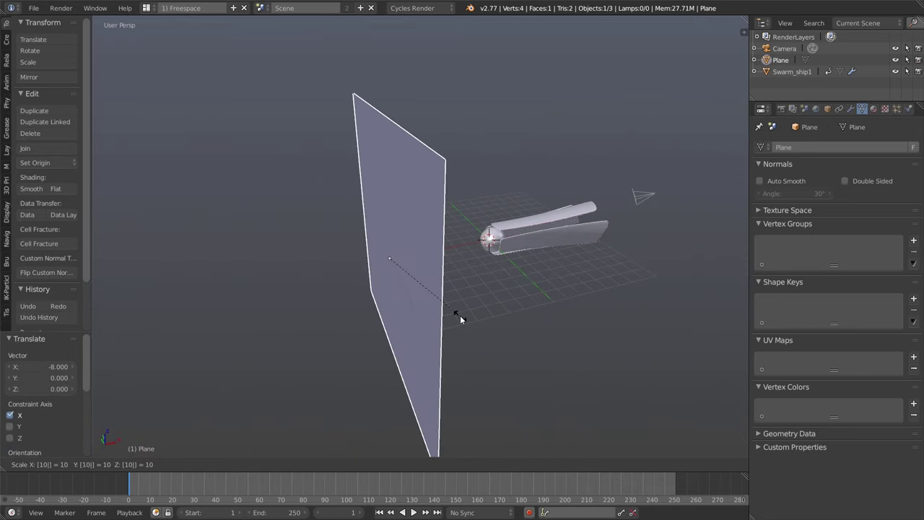
{"action": "key", "text": "Return"}
Apply the plane's scale and show its particle settings
{"action": "middle_click_drag", "start_coordinate": [460, 315], "coordinate": [391, 310]}
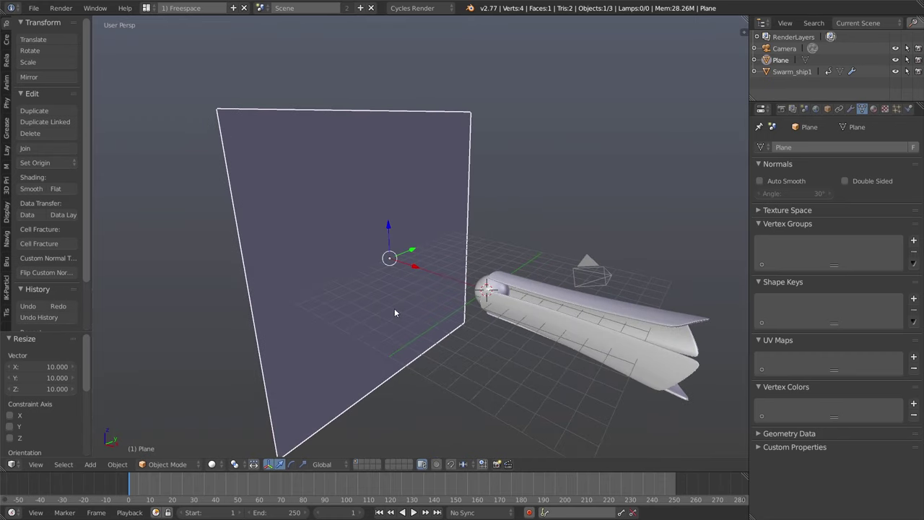
{"action": "key", "text": "ctrl+a"}
{"action": "left_click", "coordinate": [397, 310]}
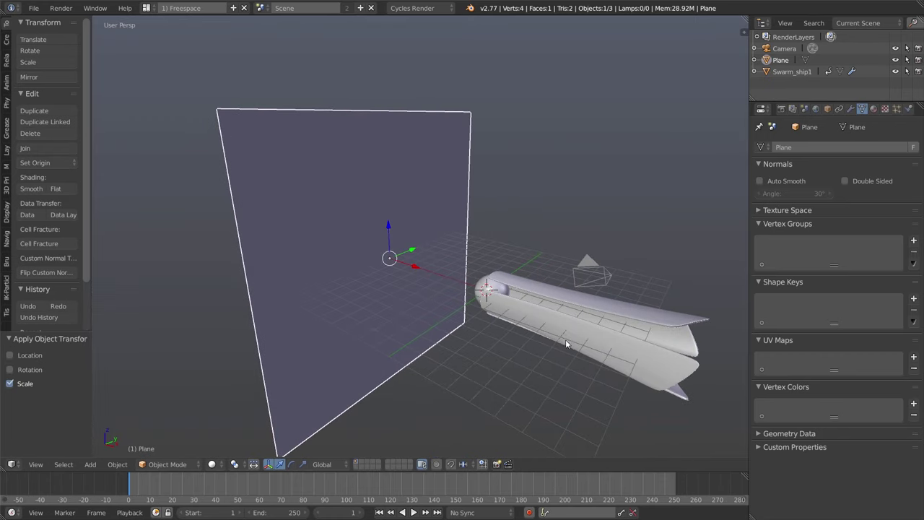
{"action": "middle_click_drag", "start_coordinate": [395, 291], "coordinate": [427, 273]}
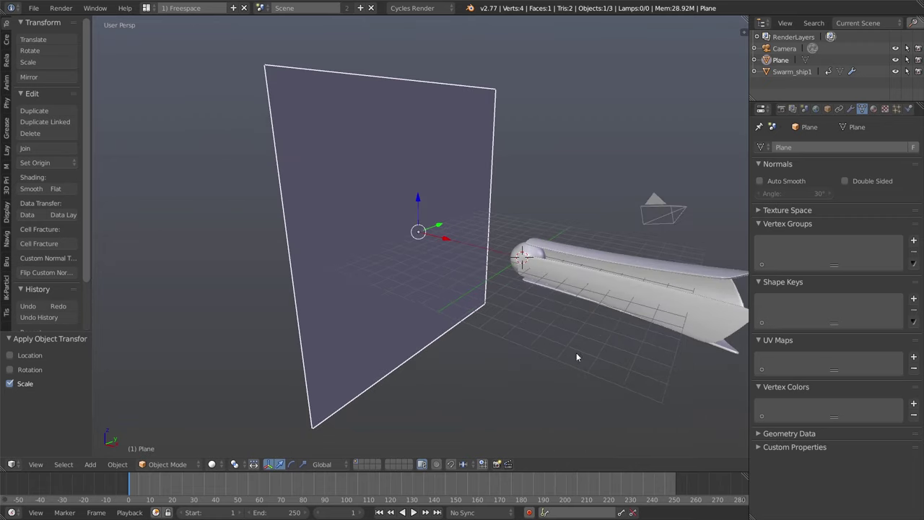
{"action": "left_click", "coordinate": [897, 108]}
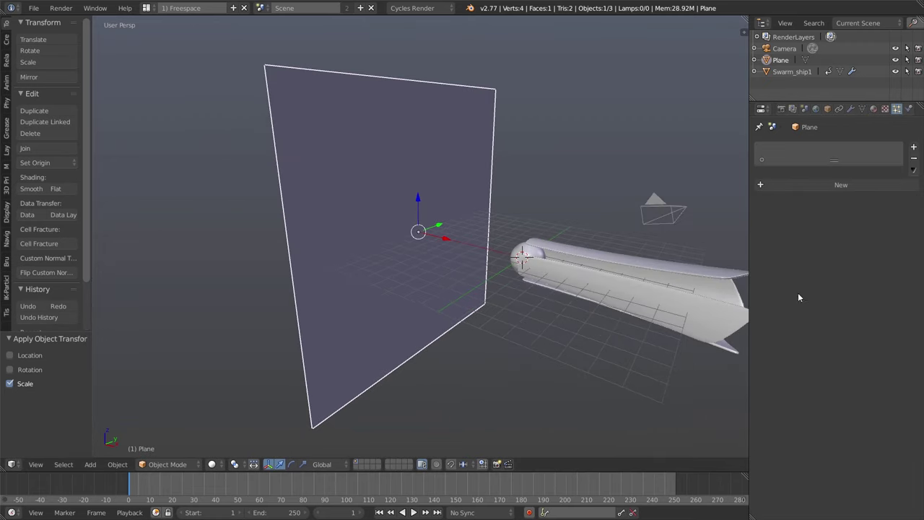
Add a new particle system to the plane and set the animation end frame to 150
{"action": "left_click", "coordinate": [817, 186]}
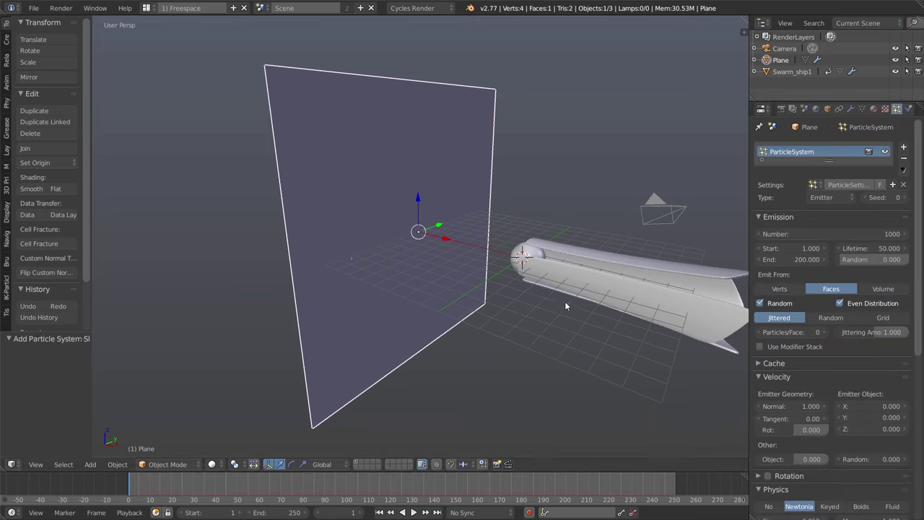
{"action": "left_click", "coordinate": [274, 512]}
{"action": "type", "text": "150"}
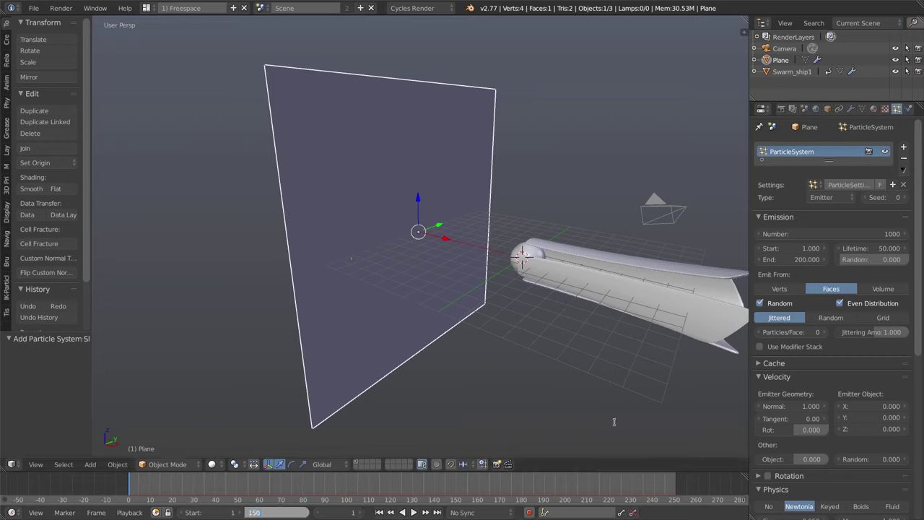
{"action": "key", "text": "Return"}
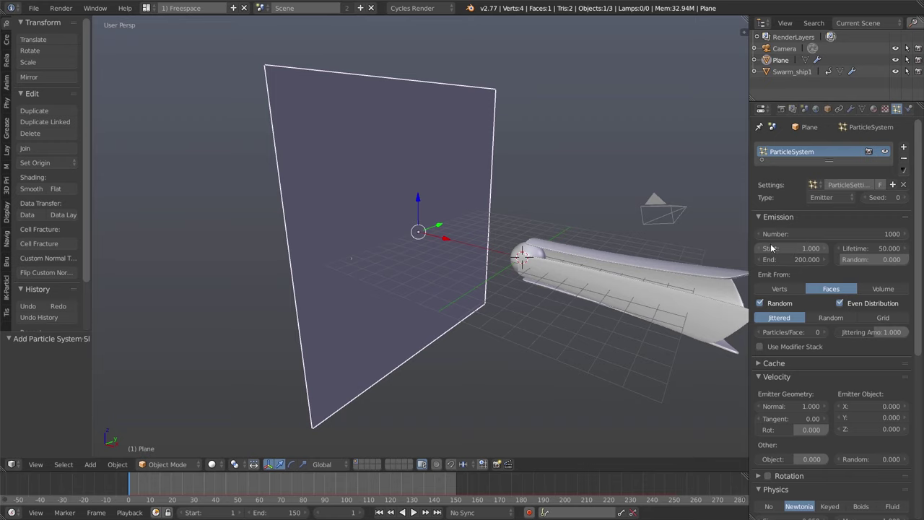
Set emission end 100, lifetime 100 and Random distribution, then preview playback
{"action": "left_click", "coordinate": [798, 259]}
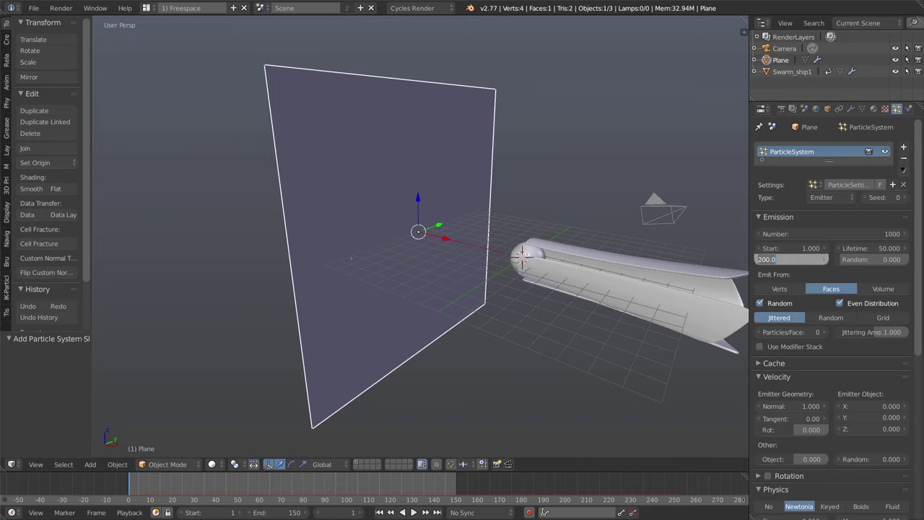
{"action": "type", "text": "15"}
{"action": "key", "text": "BackSpace"}
{"action": "type", "text": "00"}
{"action": "key", "text": "Return"}
{"action": "left_click", "coordinate": [852, 249]}
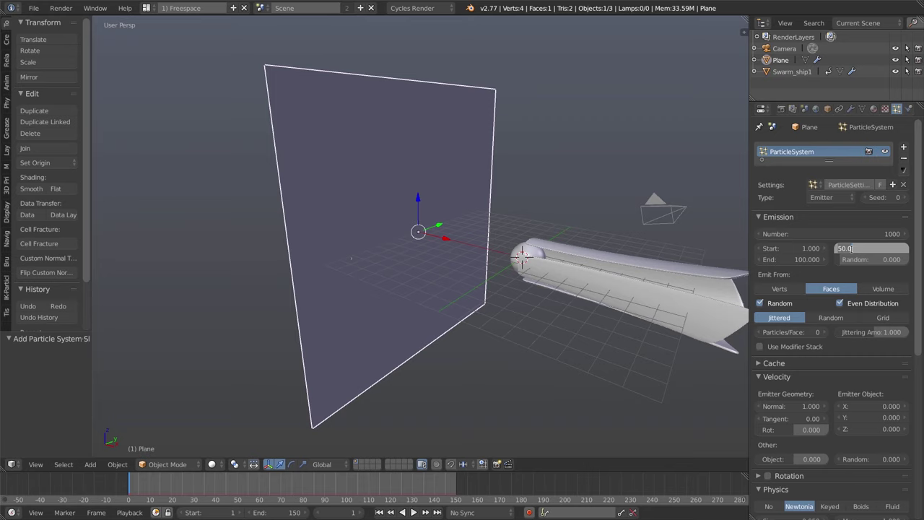
{"action": "type", "text": "1"}
{"action": "key", "text": "Return"}
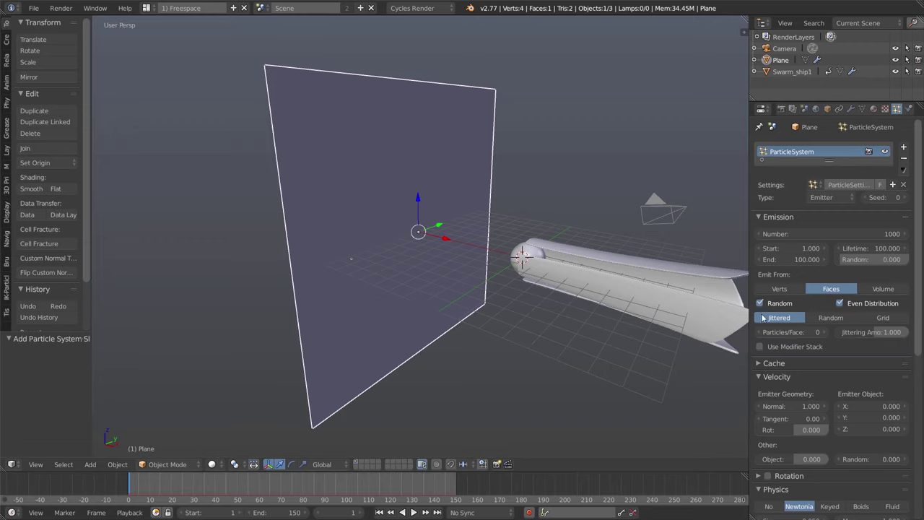
{"action": "left_click", "coordinate": [830, 318]}
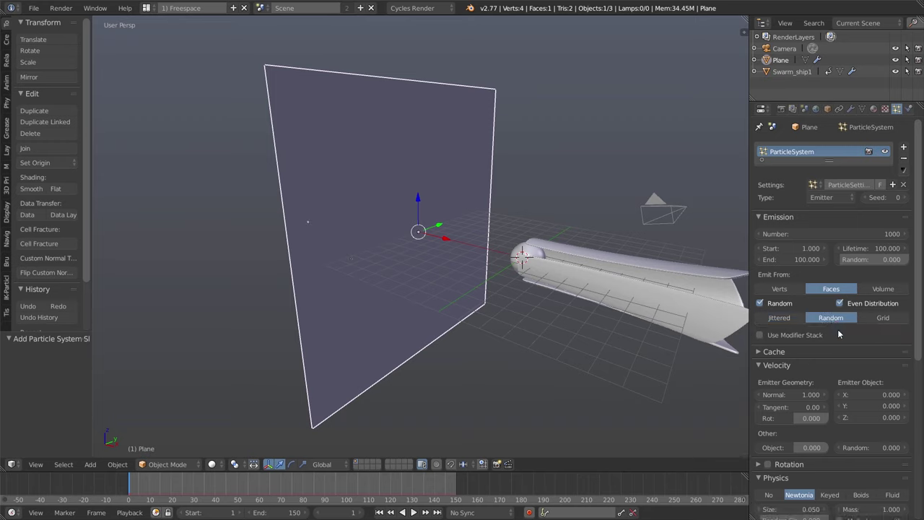
{"action": "key", "text": "alt+a"}
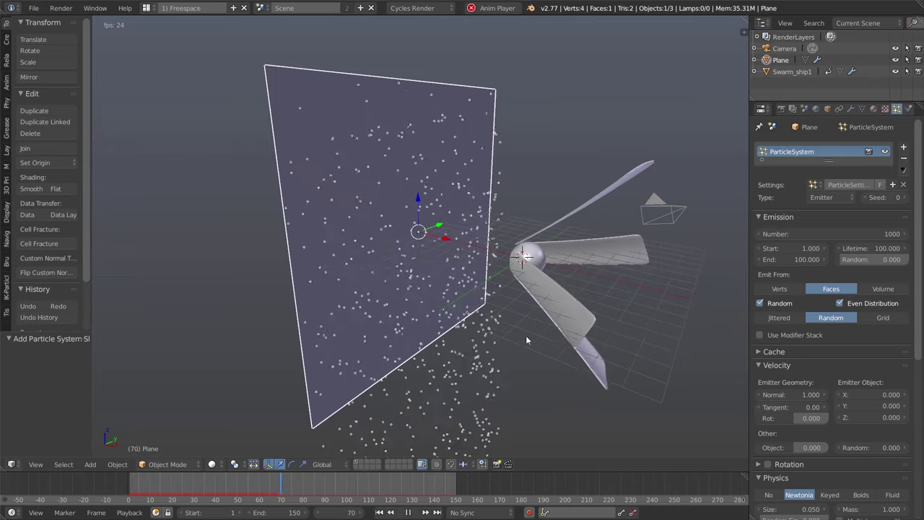
{"action": "middle_click_drag", "start_coordinate": [527, 340], "coordinate": [543, 340]}
{"action": "key", "text": "alt+a"}
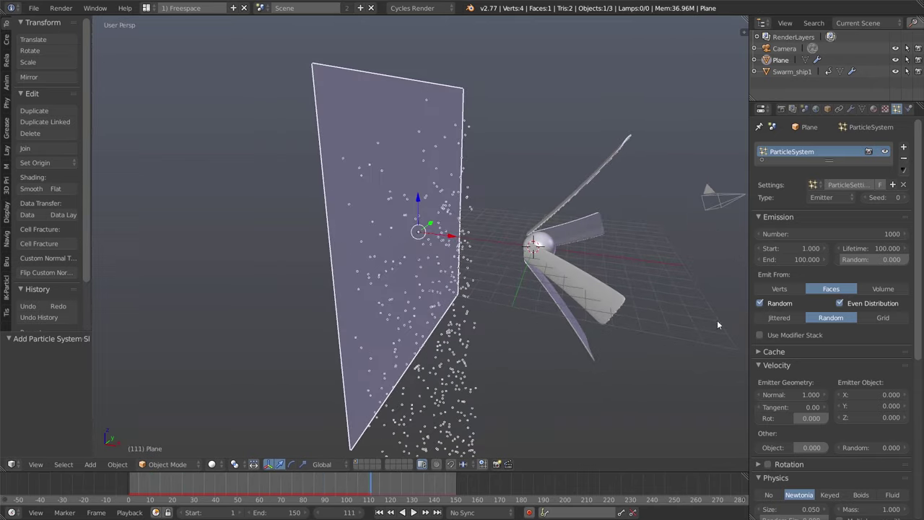
{"action": "scroll", "coordinate": [790, 362], "scroll_direction": "down", "scroll_amount": 9}
{"action": "left_click", "coordinate": [760, 464]}
{"action": "left_click", "coordinate": [815, 363]}
{"action": "type", "text": "0"}
{"action": "key", "text": "Return"}
{"action": "middle_click_drag", "start_coordinate": [677, 334], "coordinate": [575, 328]}
{"action": "key", "text": "ctrl+s"}
{"action": "left_click", "coordinate": [575, 325]}
{"action": "middle_click_drag", "start_coordinate": [496, 340], "coordinate": [492, 338]}
{"action": "scroll", "coordinate": [556, 346], "scroll_direction": "up", "scroll_amount": 3}
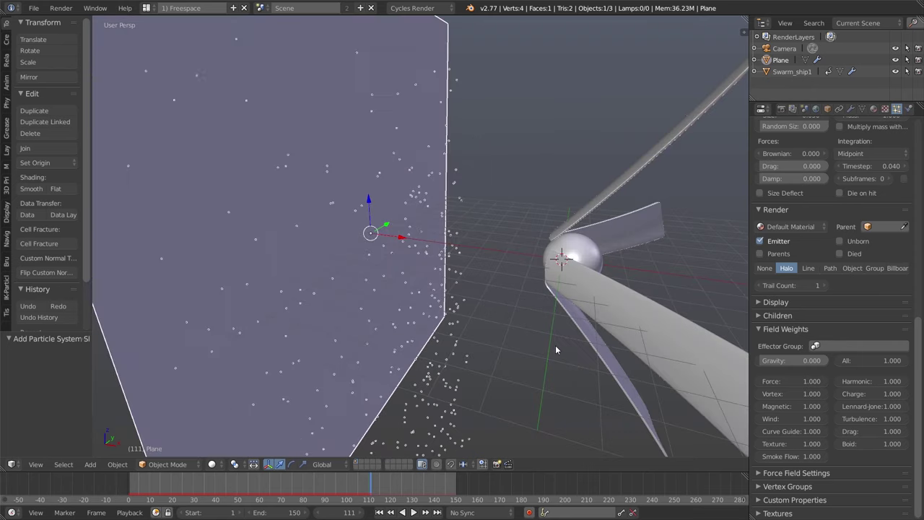
{"action": "key", "text": "alt+a"}
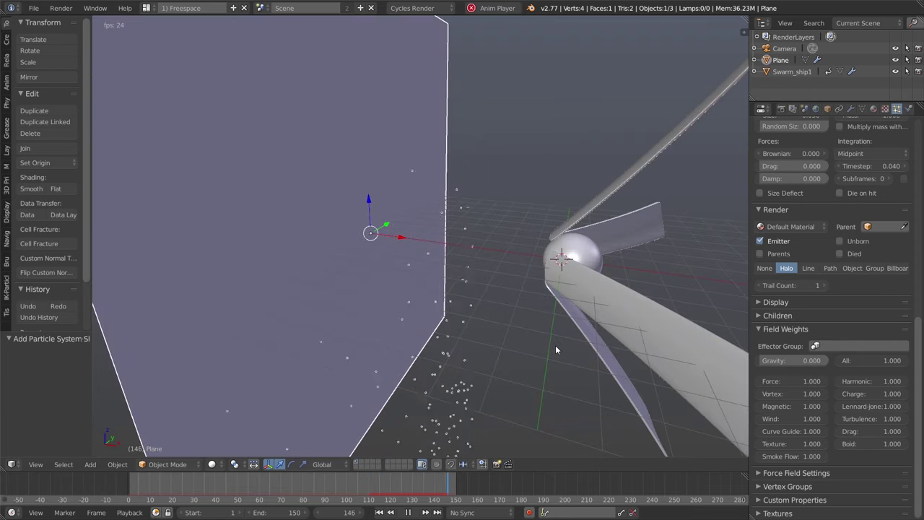
{"action": "scroll", "coordinate": [555, 345], "scroll_direction": "down", "scroll_amount": 5}
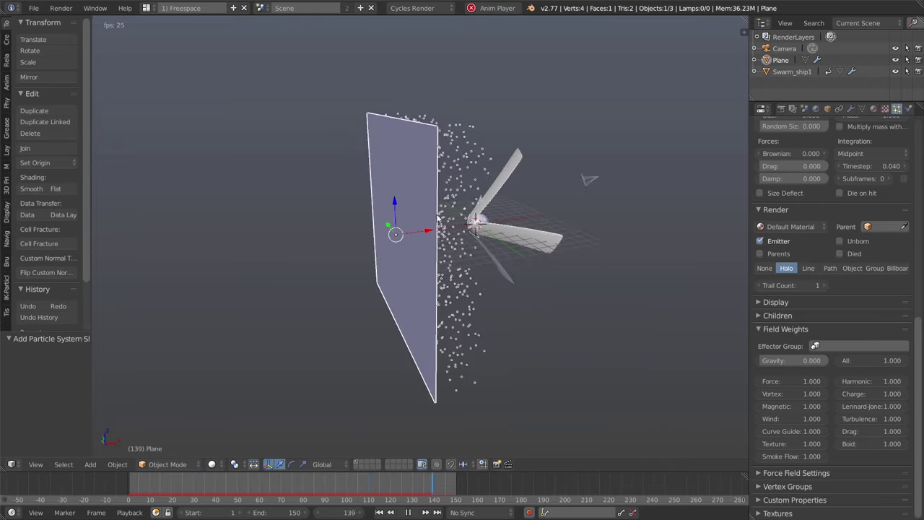
{"action": "key", "text": "Tab"}
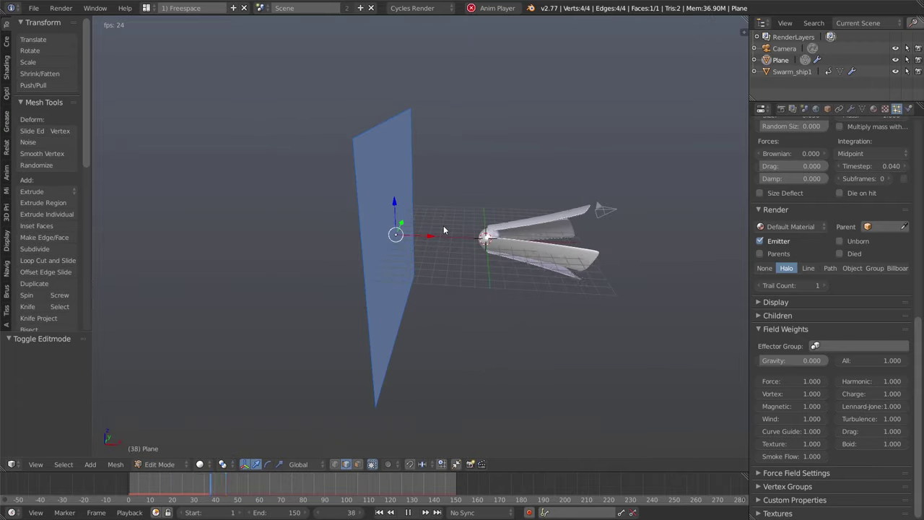
{"action": "key", "text": "Tab"}
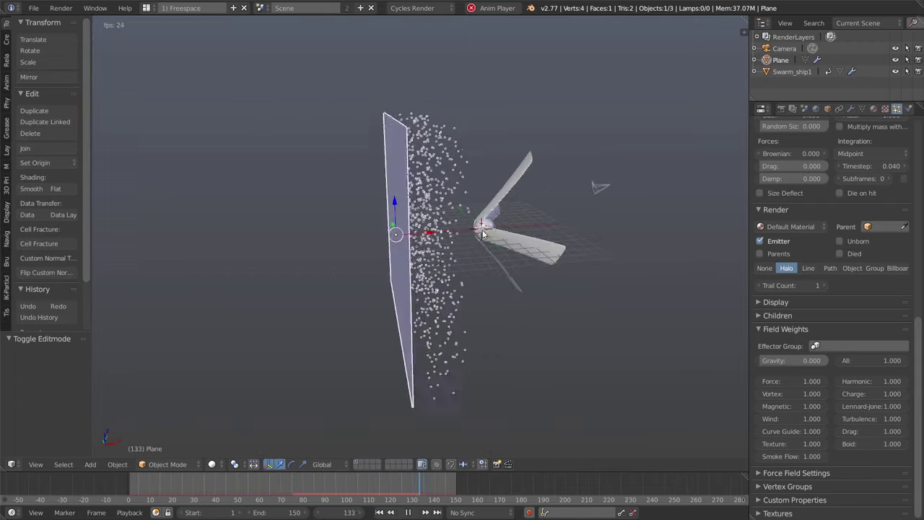
{"action": "scroll", "coordinate": [462, 231], "scroll_direction": "up", "scroll_amount": 3}
{"action": "scroll", "coordinate": [790, 208], "scroll_direction": "up", "scroll_amount": 6}
Set the particle size to 0.18 and the normal velocity to 10
{"action": "scroll", "coordinate": [790, 208], "scroll_direction": "up", "scroll_amount": 3}
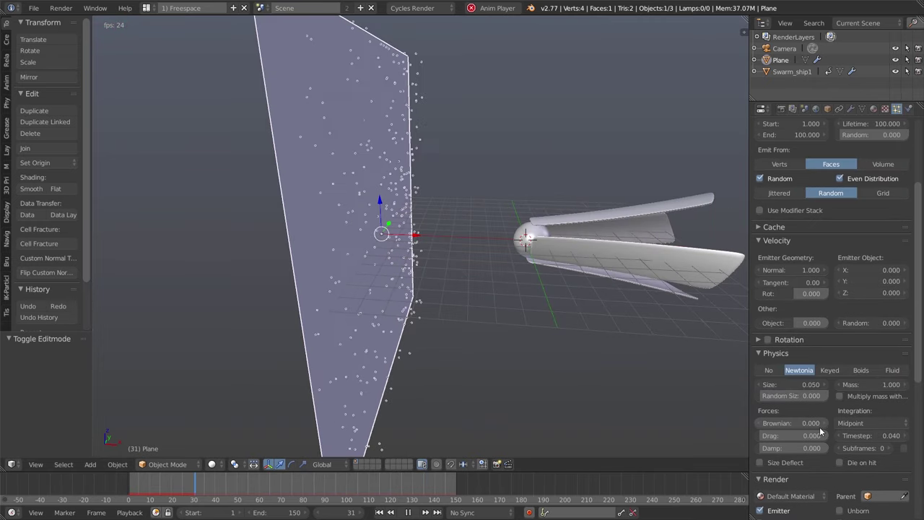
{"action": "left_click", "coordinate": [794, 384]}
{"action": "type", "text": "0.18"}
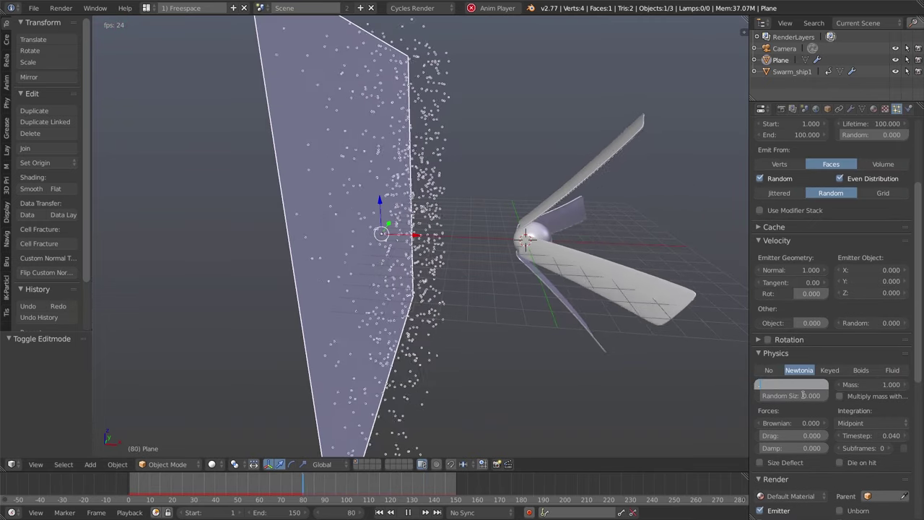
{"action": "key", "text": "Return"}
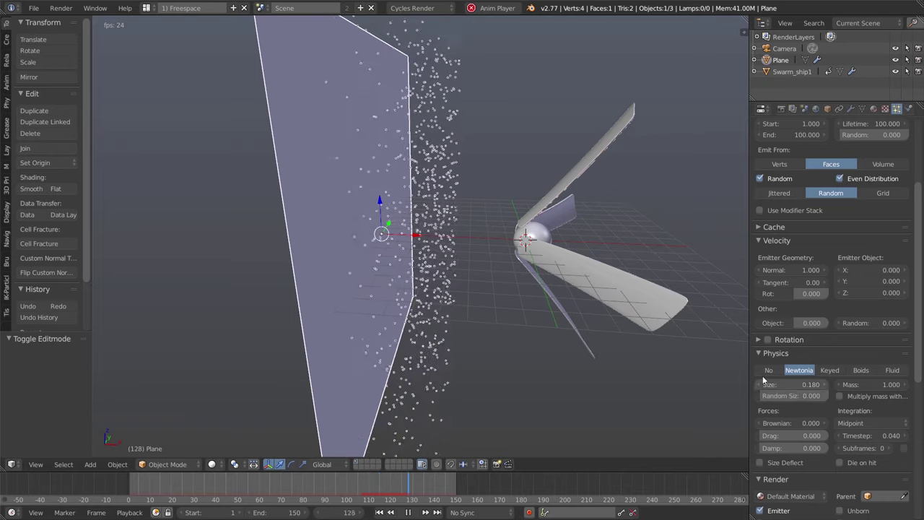
{"action": "left_click", "coordinate": [791, 266]}
{"action": "type", "text": "10"}
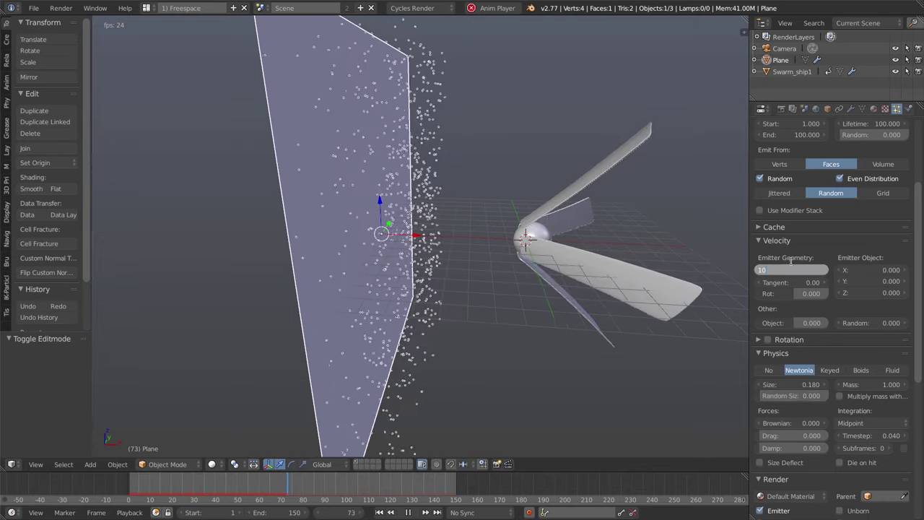
{"action": "key", "text": "Return"}
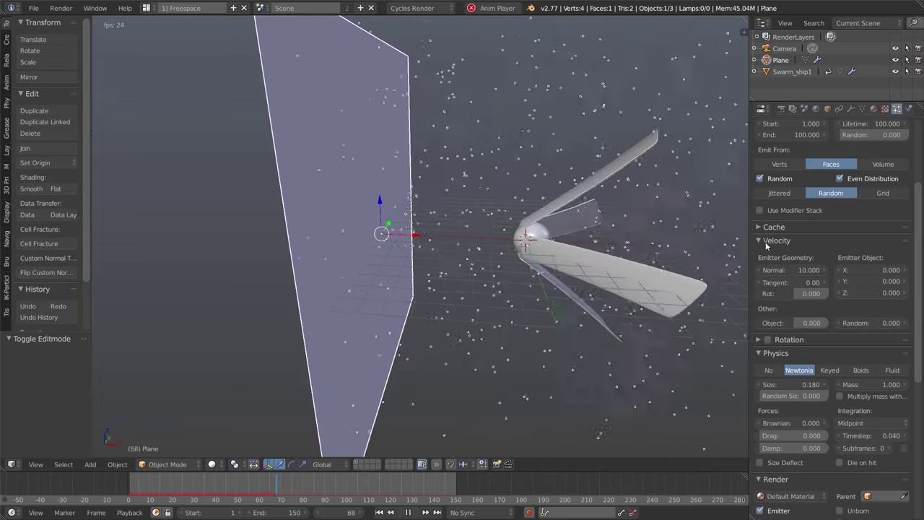
Reduce the emitted particle number to 25 and replay the animation
{"action": "scroll", "coordinate": [808, 222], "scroll_direction": "up", "scroll_amount": 5}
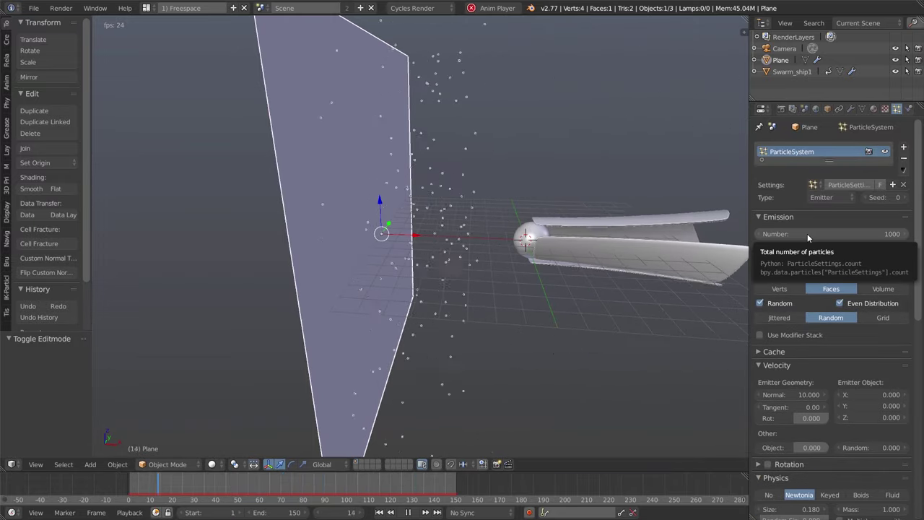
{"action": "key", "text": "alt+a"}
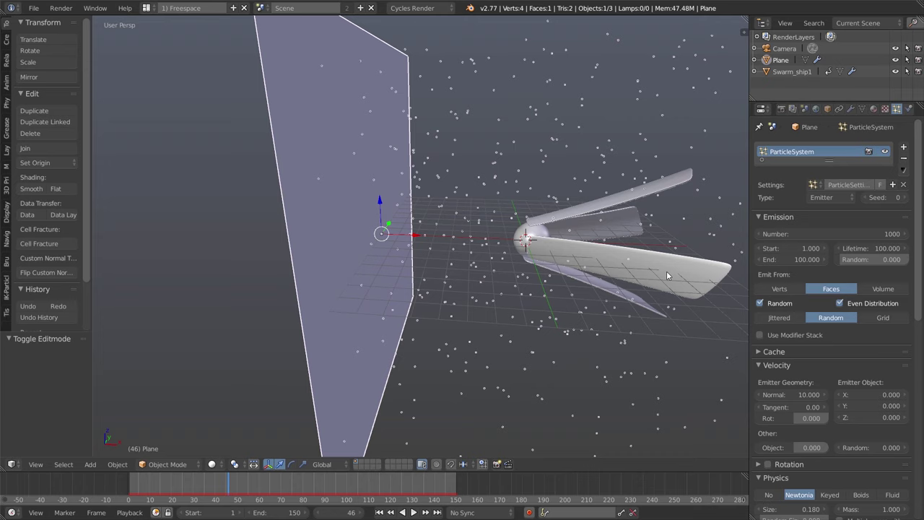
{"action": "left_click", "coordinate": [865, 235]}
{"action": "type", "text": "5"}
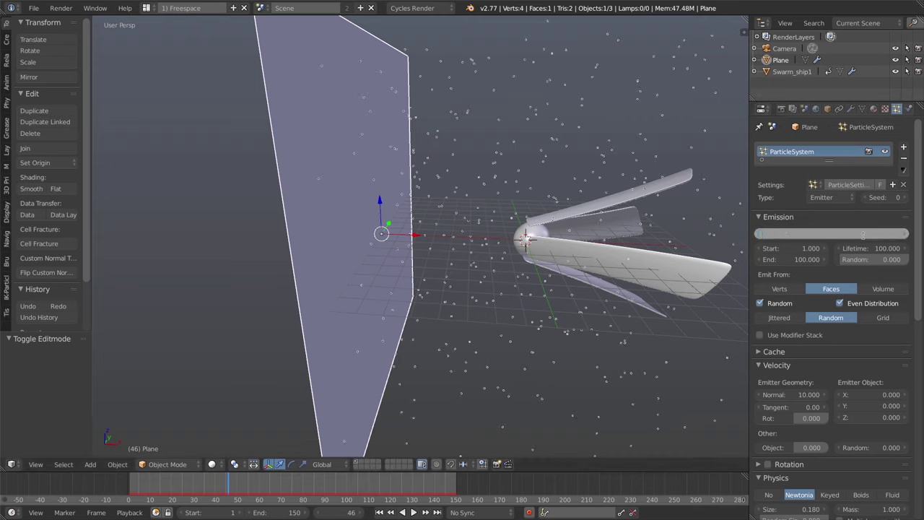
{"action": "type", "text": "25"}
{"action": "key", "text": "Return"}
{"action": "key", "text": "alt+a"}
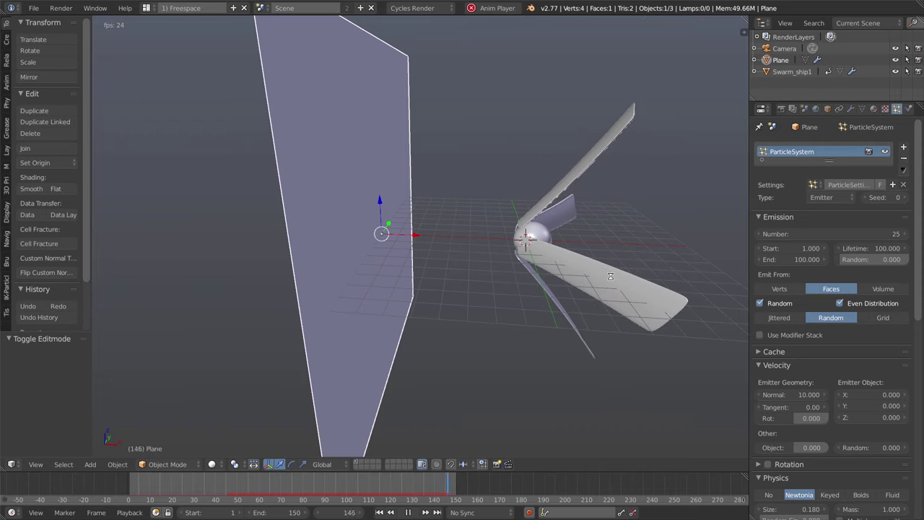
{"action": "scroll", "coordinate": [610, 276], "scroll_direction": "down", "scroll_amount": 5}
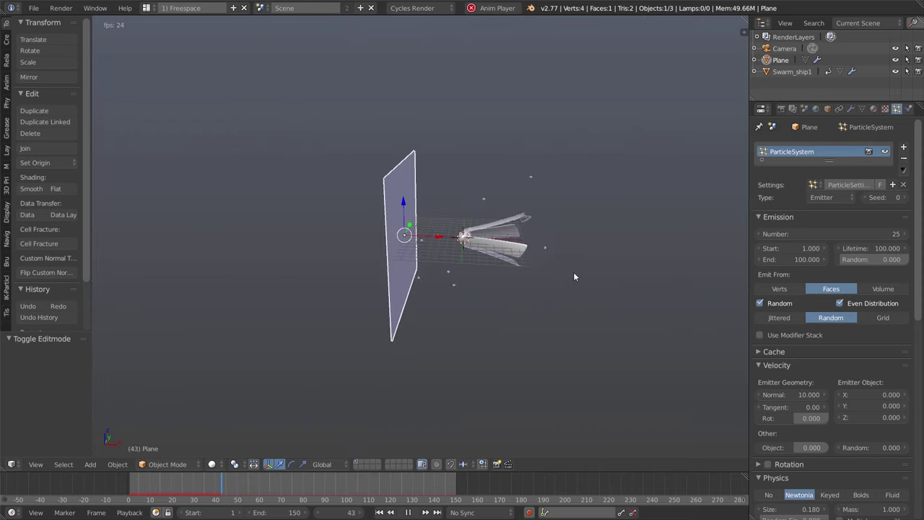
Stop playback, jump back to frame 1, and orbit slightly around the plane emitter
{"action": "middle_click_drag", "start_coordinate": [581, 273], "coordinate": [541, 270]}
{"action": "key", "text": "alt+a"}
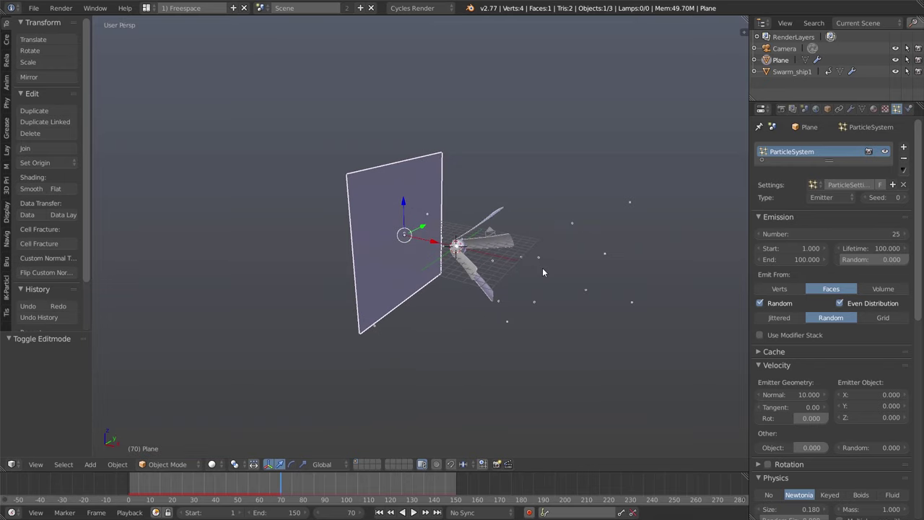
{"action": "key", "text": "shift+Left"}
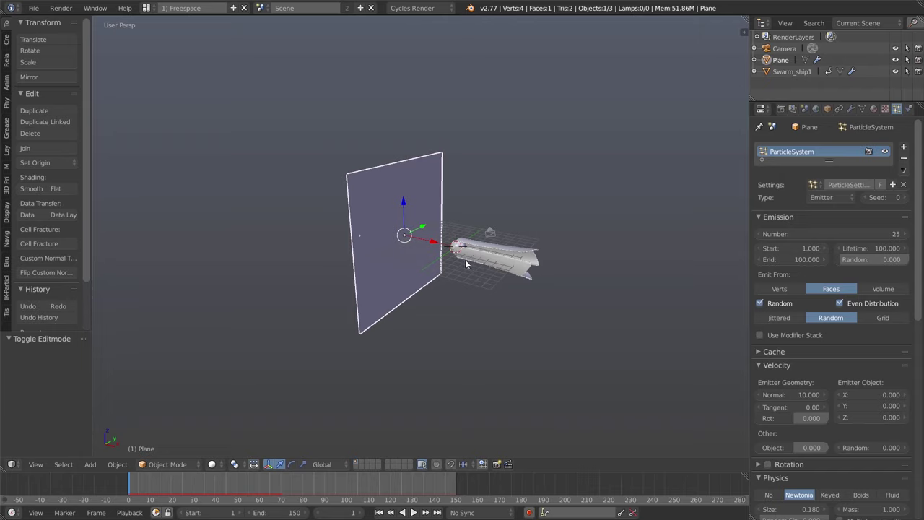
{"action": "scroll", "coordinate": [375, 226], "scroll_direction": "up", "scroll_amount": 6}
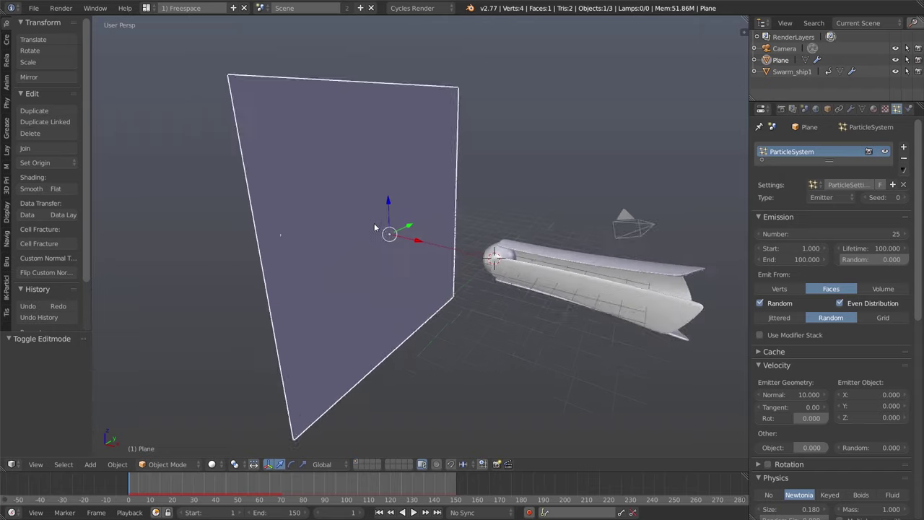
{"action": "scroll", "coordinate": [483, 259], "scroll_direction": "down", "scroll_amount": 3}
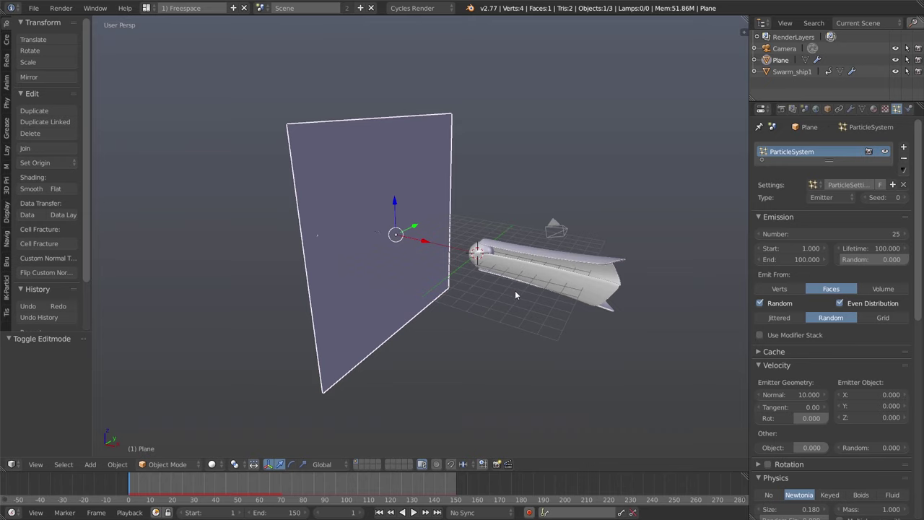
{"action": "middle_click_drag", "start_coordinate": [515, 290], "coordinate": [543, 289]}
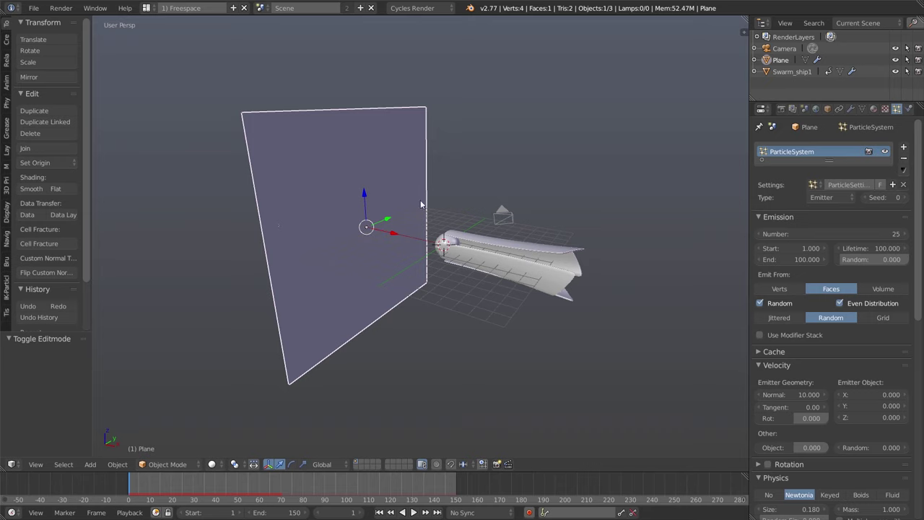
{"action": "scroll", "coordinate": [821, 330], "scroll_direction": "down", "scroll_amount": 9}
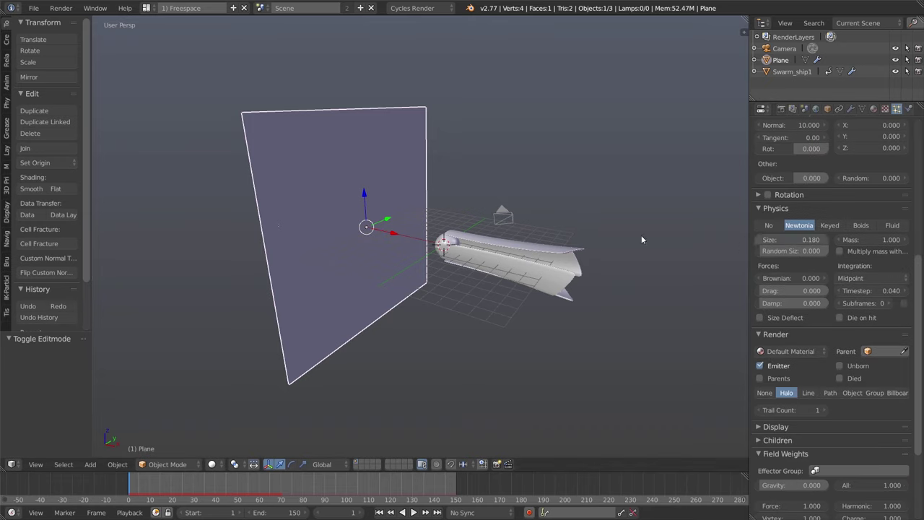
Collapse Field Weights and switch particle rendering from Halo to Object
{"action": "scroll", "coordinate": [824, 340], "scroll_direction": "down", "scroll_amount": 4}
{"action": "left_click", "coordinate": [763, 330]}
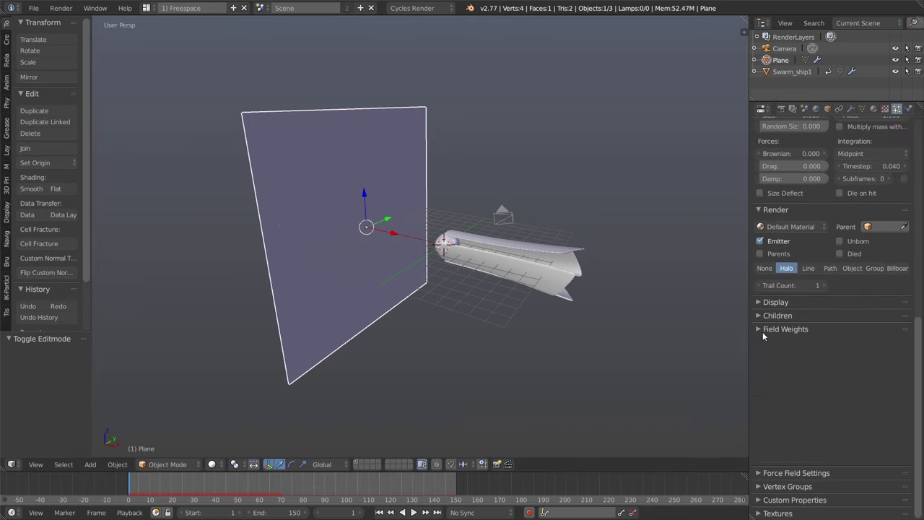
{"action": "scroll", "coordinate": [763, 333], "scroll_direction": "up", "scroll_amount": 2}
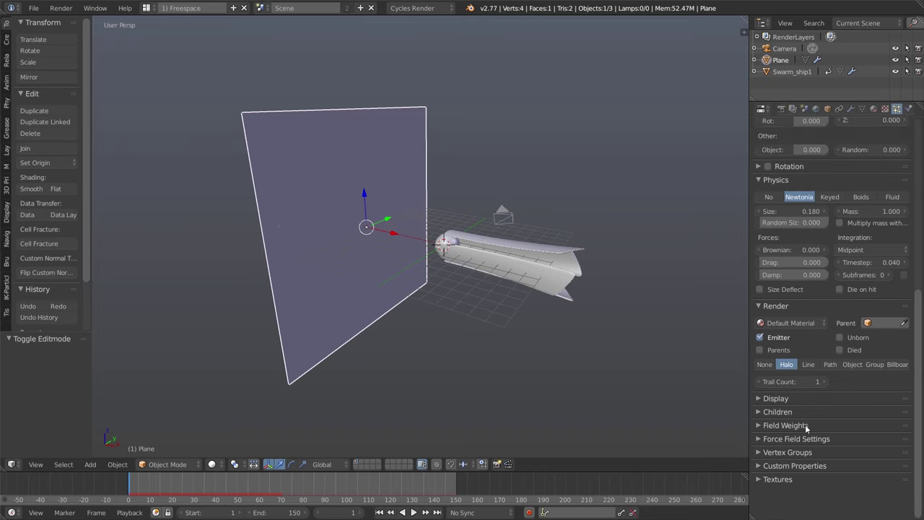
{"action": "left_click", "coordinate": [852, 364]}
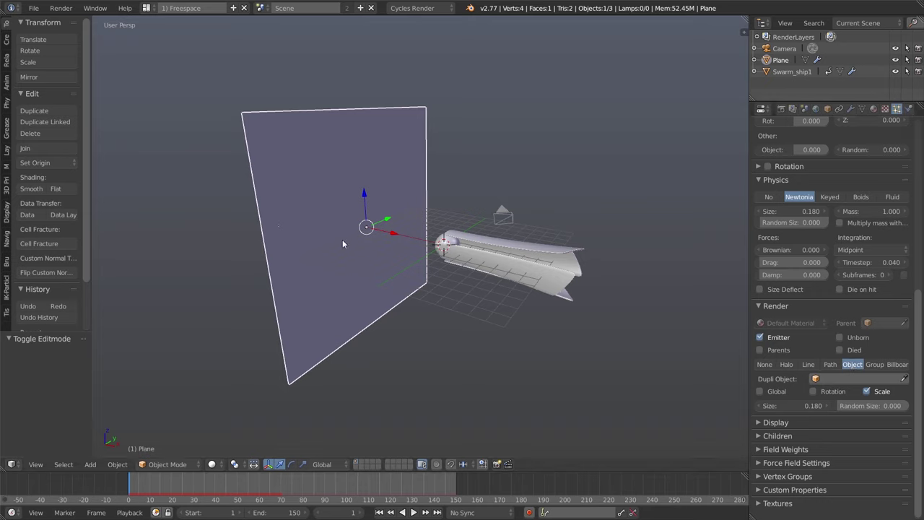
Pick Swarm_ship1 as the particle Dupli Object, then play the animation
{"action": "left_click", "coordinate": [904, 378]}
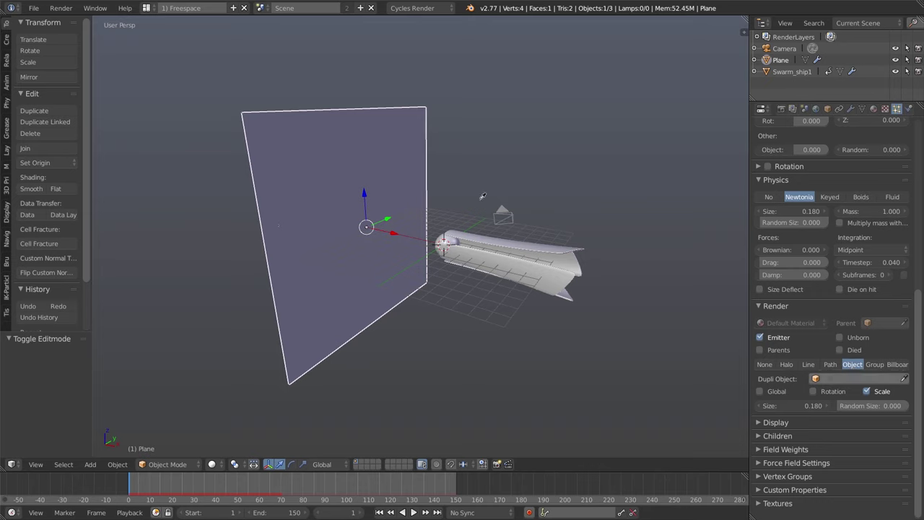
{"action": "left_click", "coordinate": [532, 245]}
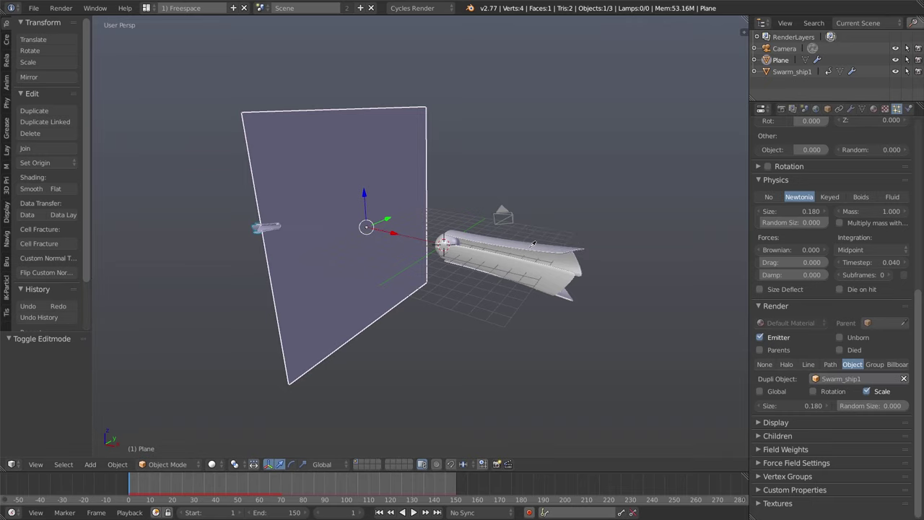
{"action": "scroll", "coordinate": [319, 260], "scroll_direction": "up", "scroll_amount": 4}
{"action": "scroll", "coordinate": [315, 257], "scroll_direction": "down", "scroll_amount": 2}
{"action": "middle_click_drag", "start_coordinate": [315, 262], "coordinate": [383, 260]}
{"action": "scroll", "coordinate": [385, 269], "scroll_direction": "up", "scroll_amount": 3}
{"action": "scroll", "coordinate": [385, 269], "scroll_direction": "down", "scroll_amount": 3}
{"action": "scroll", "coordinate": [347, 270], "scroll_direction": "up", "scroll_amount": 4}
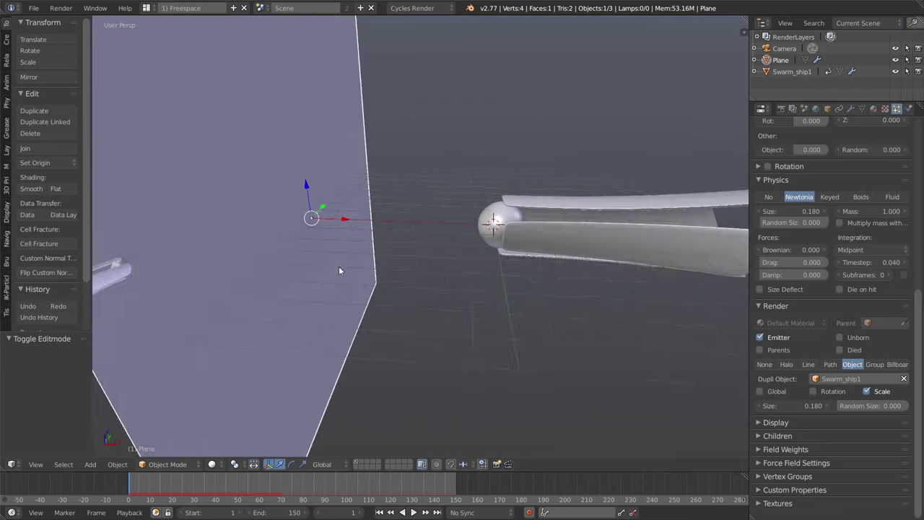
{"action": "scroll", "coordinate": [377, 267], "scroll_direction": "down", "scroll_amount": 4}
{"action": "key", "text": "alt+a"}
Orbit around the playing swarm, then stop playback back at frame 1
{"action": "scroll", "coordinate": [443, 273], "scroll_direction": "down", "scroll_amount": 4}
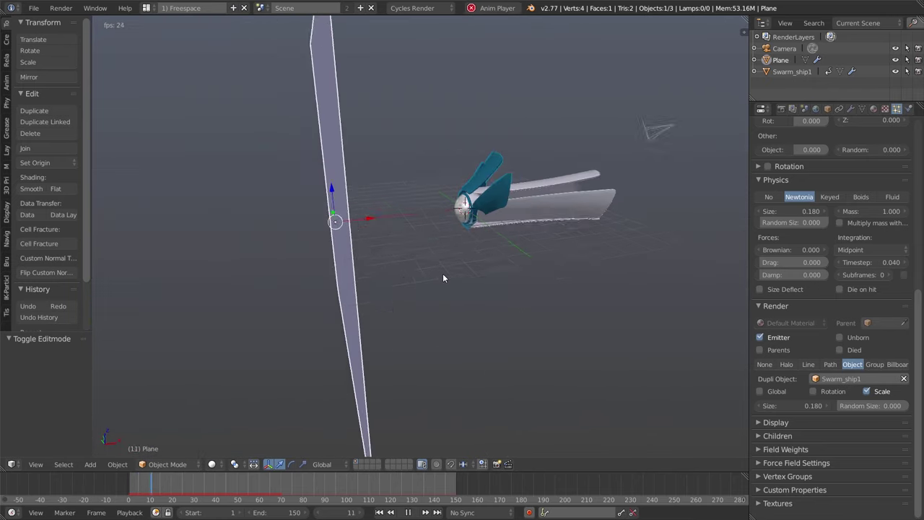
{"action": "middle_click_drag", "start_coordinate": [443, 271], "coordinate": [424, 264]}
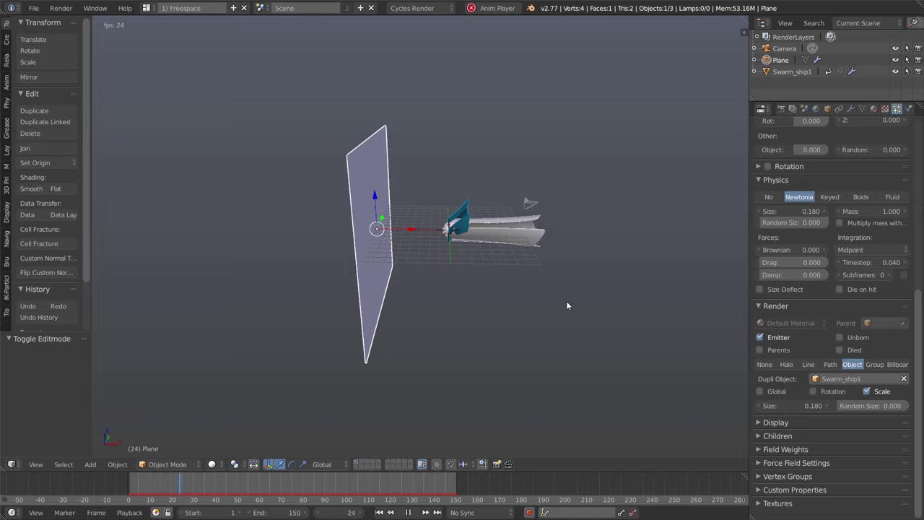
{"action": "key", "text": "Escape"}
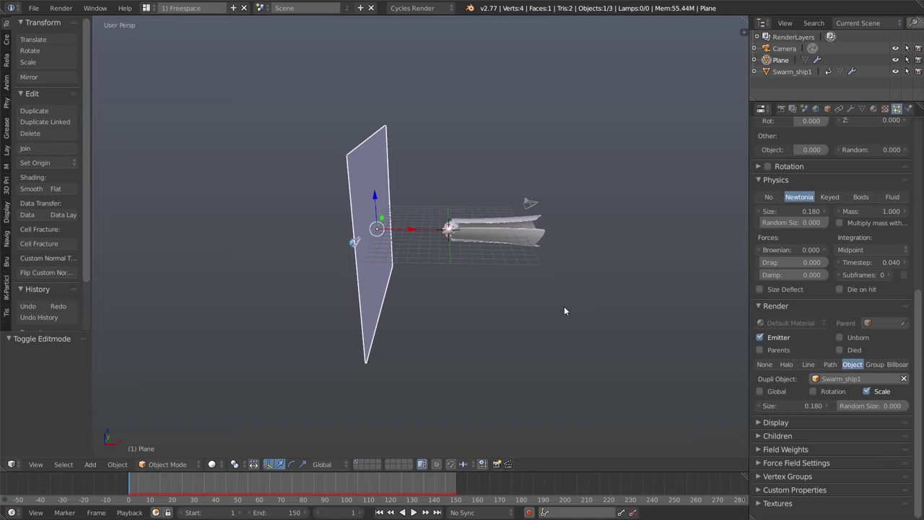
{"action": "middle_click_drag", "start_coordinate": [564, 306], "coordinate": [480, 282]}
{"action": "scroll", "coordinate": [501, 270], "scroll_direction": "up", "scroll_amount": 5}
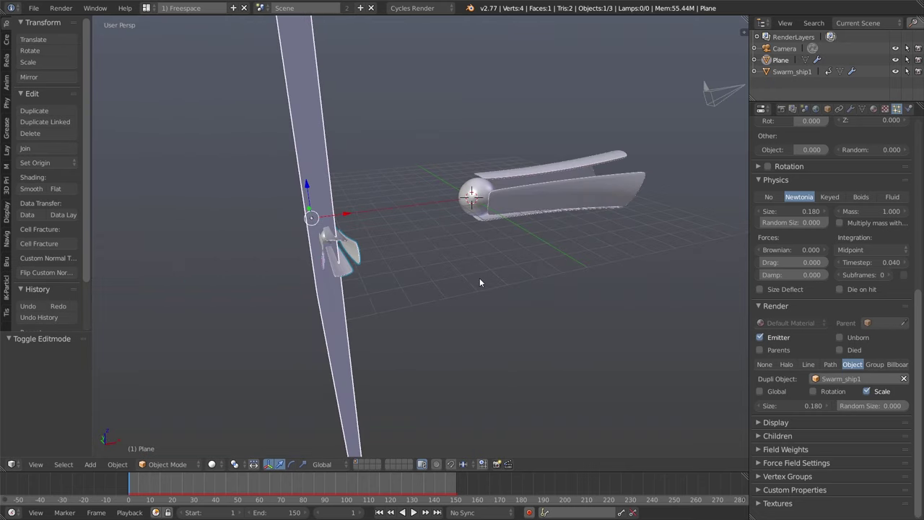
{"action": "scroll", "coordinate": [419, 282], "scroll_direction": "up", "scroll_amount": 5}
{"action": "scroll", "coordinate": [427, 287], "scroll_direction": "down", "scroll_amount": 4}
{"action": "middle_click_drag", "start_coordinate": [427, 287], "coordinate": [455, 275]}
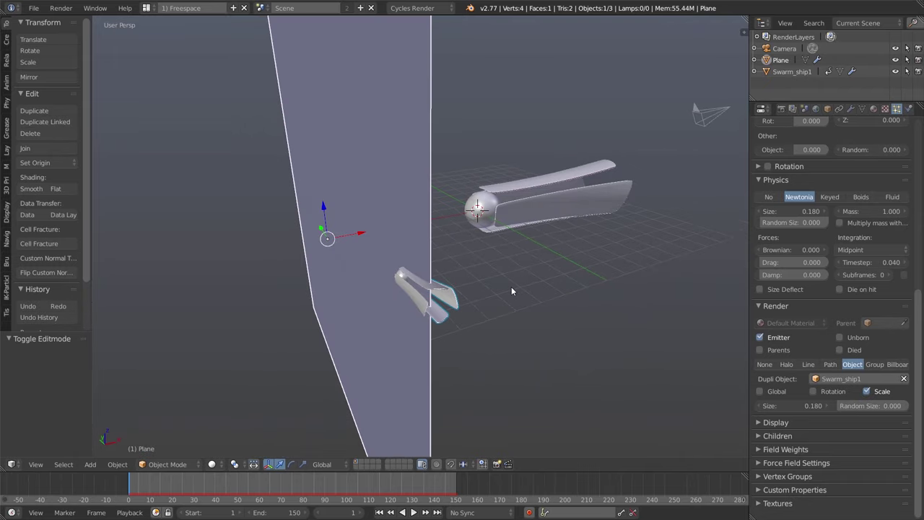
{"action": "middle_click_drag", "start_coordinate": [507, 286], "coordinate": [432, 270]}
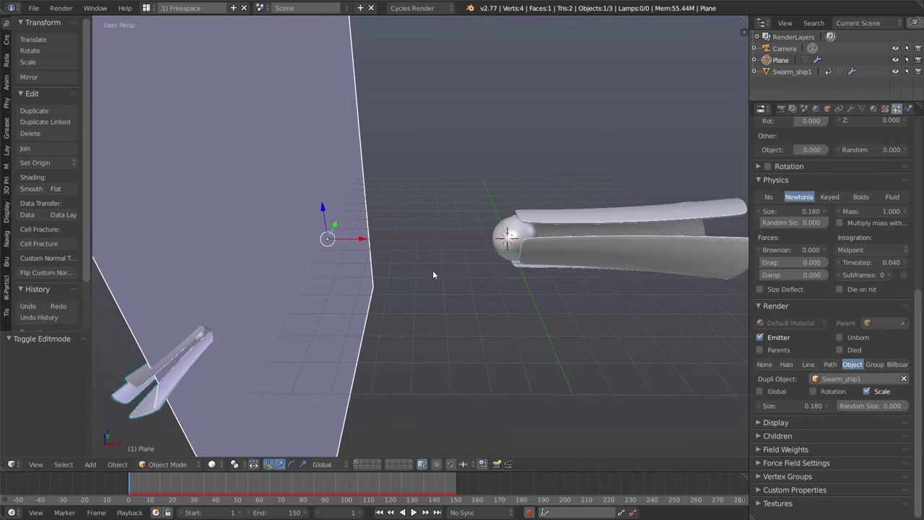
Select the ship, reselect the emitter plane, and save the file over the existing version
{"action": "right_click", "coordinate": [556, 235]}
{"action": "right_click", "coordinate": [271, 239]}
{"action": "key", "text": "super"}
{"action": "key", "text": "Escape"}
{"action": "key", "text": "ctrl+s"}
{"action": "left_click", "coordinate": [473, 266]}
Switch to the 5) Animation screen layout and enlarge the 3D view over the Dope Sheet
{"action": "left_click", "coordinate": [146, 9]}
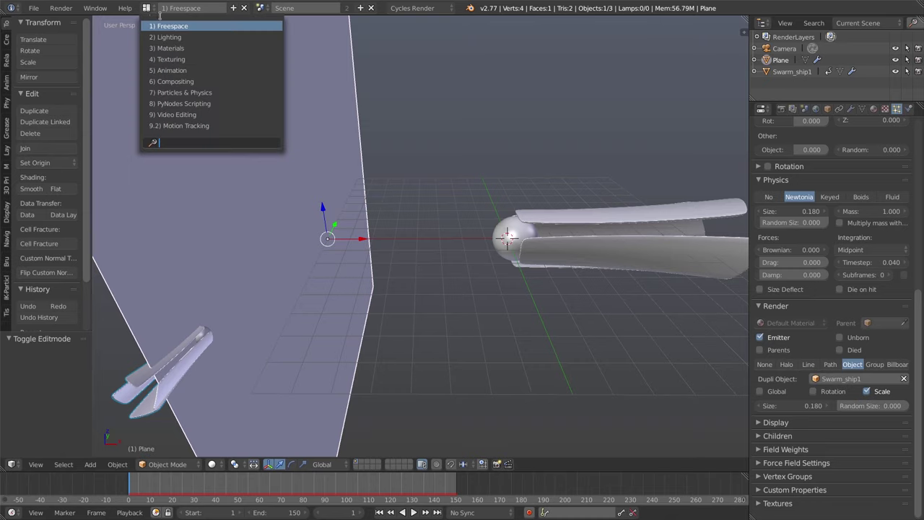
{"action": "left_click", "coordinate": [207, 70]}
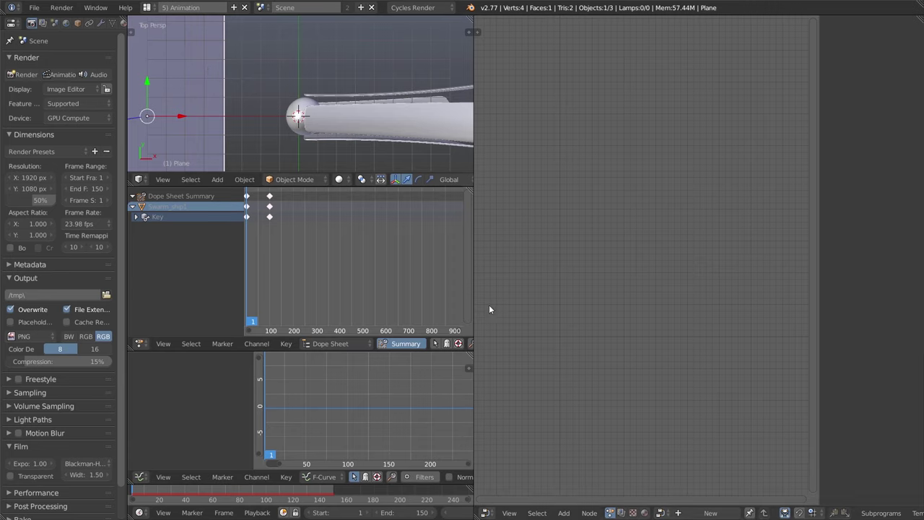
{"action": "left_click_drag", "start_coordinate": [316, 187], "coordinate": [338, 299]}
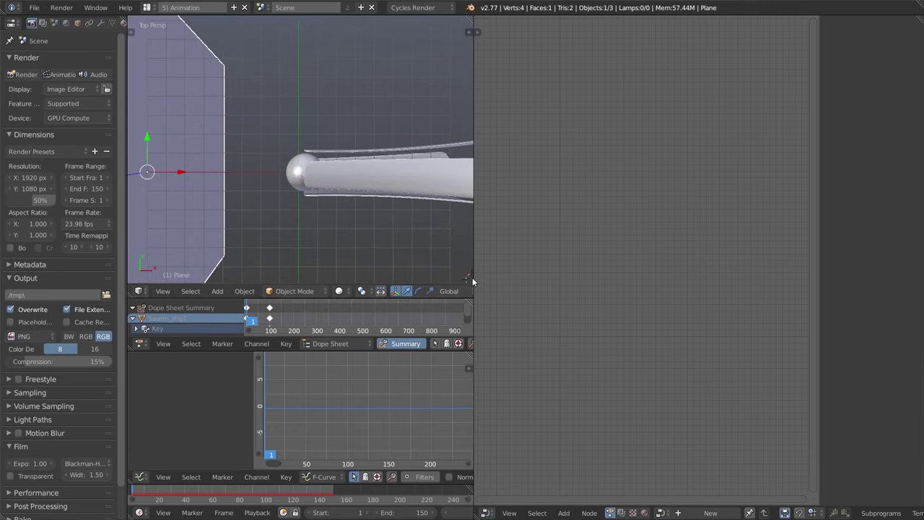
{"action": "scroll", "coordinate": [466, 272], "scroll_direction": "down", "scroll_amount": 3}
Resize the editor borders so a larger 3D view sits beside the node editor
{"action": "left_click_drag", "start_coordinate": [474, 269], "coordinate": [394, 261]}
{"action": "left_click_drag", "start_coordinate": [258, 288], "coordinate": [255, 226]}
{"action": "left_click", "coordinate": [168, 257]}
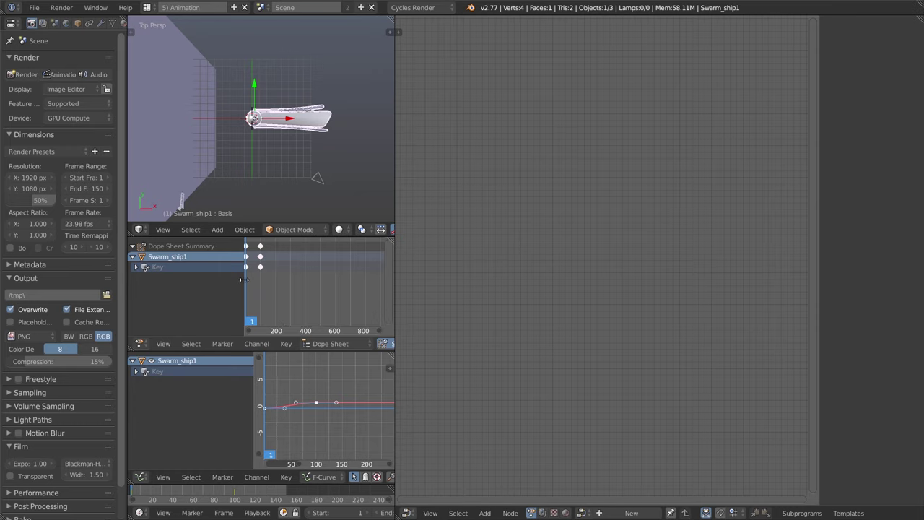
{"action": "left_click_drag", "start_coordinate": [246, 280], "coordinate": [238, 280]}
{"action": "left_click", "coordinate": [135, 267]}
{"action": "left_click", "coordinate": [136, 267]}
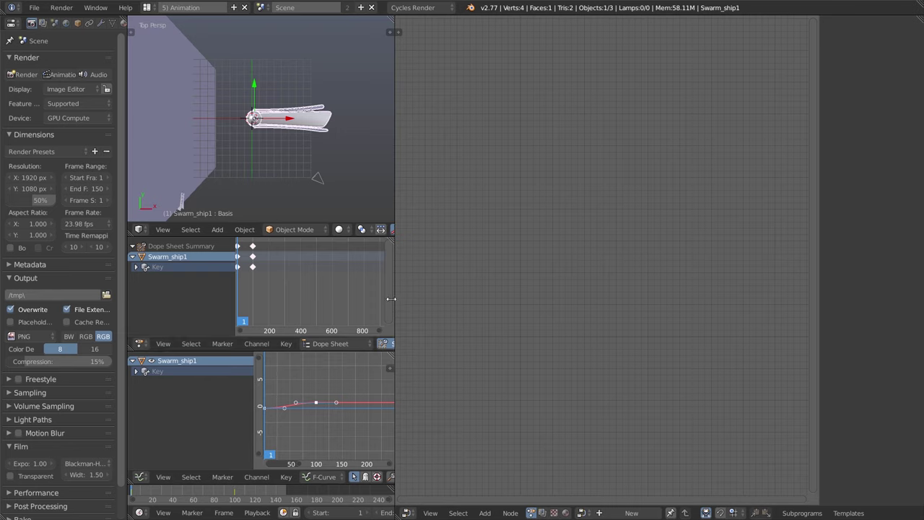
{"action": "left_click_drag", "start_coordinate": [394, 302], "coordinate": [364, 292]}
{"action": "left_click_drag", "start_coordinate": [302, 224], "coordinate": [318, 418]}
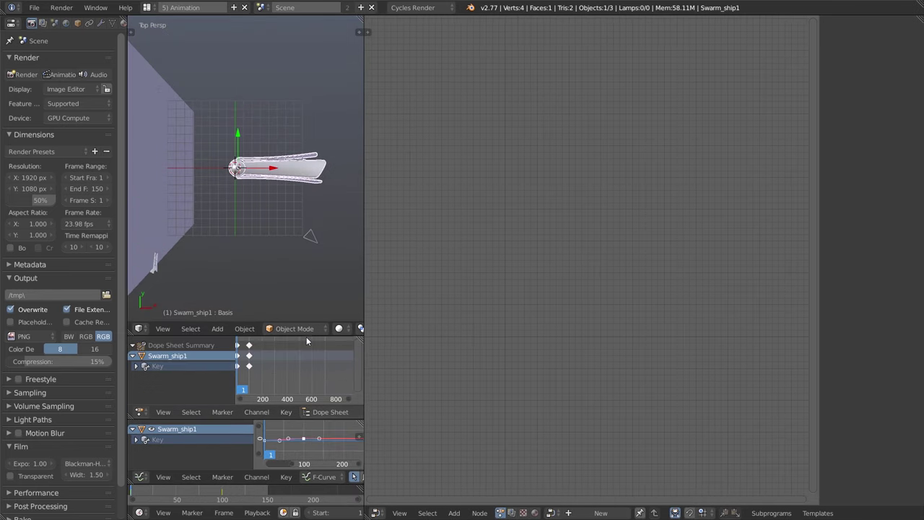
{"action": "left_click_drag", "start_coordinate": [306, 337], "coordinate": [310, 391]}
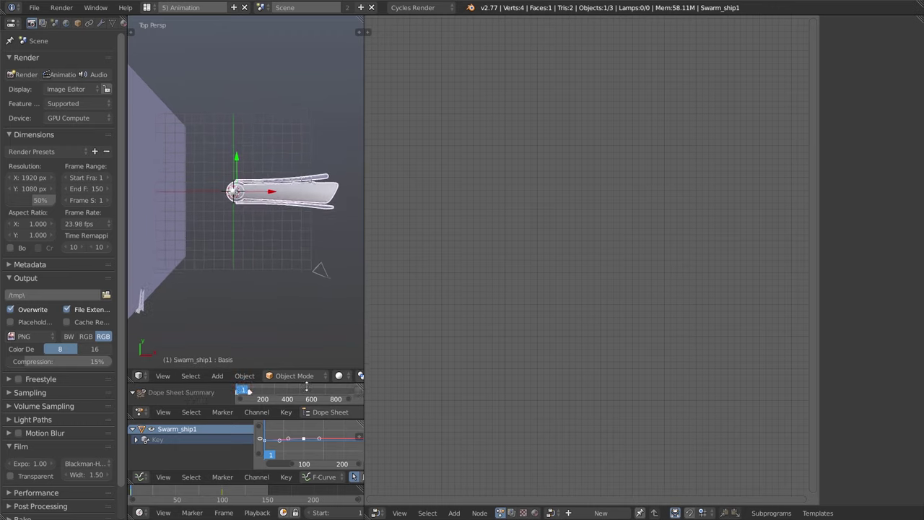
{"action": "left_click", "coordinate": [361, 295]}
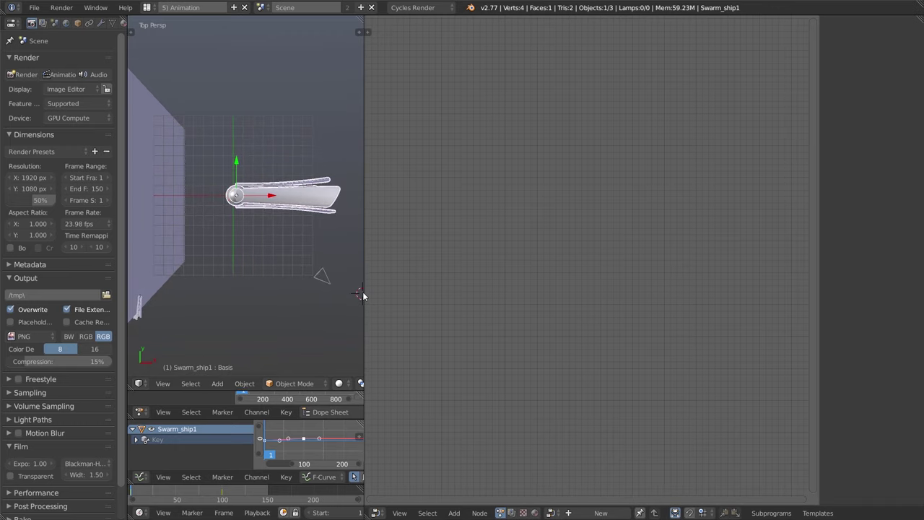
{"action": "left_click_drag", "start_coordinate": [365, 285], "coordinate": [439, 302]}
{"action": "scroll", "coordinate": [535, 300], "scroll_direction": "down", "scroll_amount": 2}
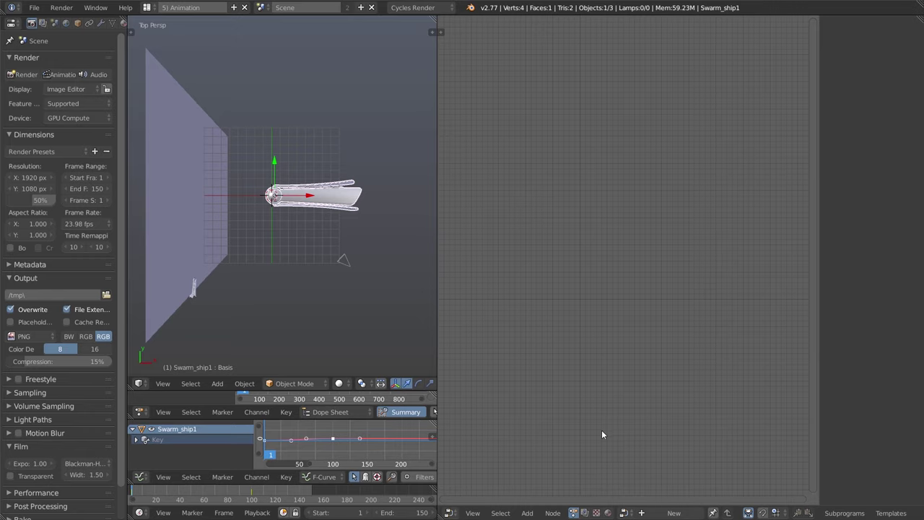
Create a new node tree and rename it 'Particle Animation Delay'
{"action": "left_click", "coordinate": [658, 513]}
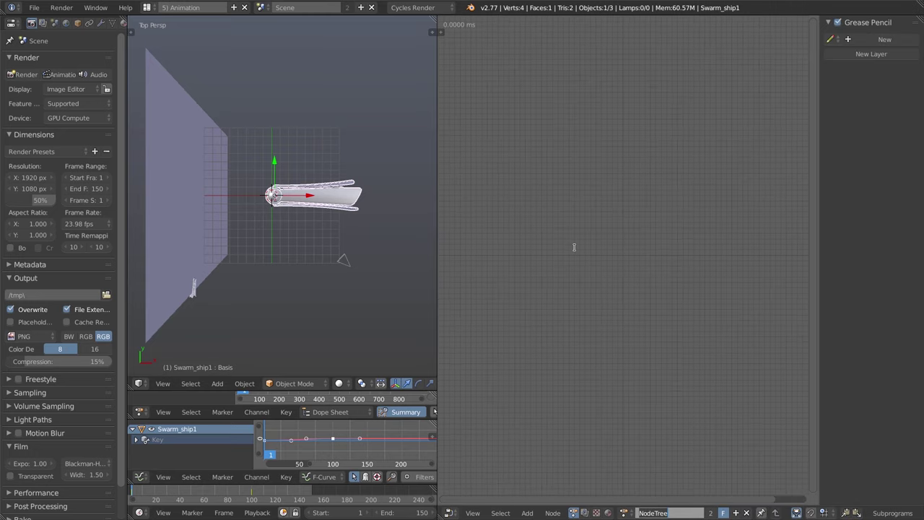
{"action": "left_click", "coordinate": [587, 295]}
{"action": "left_click", "coordinate": [670, 511]}
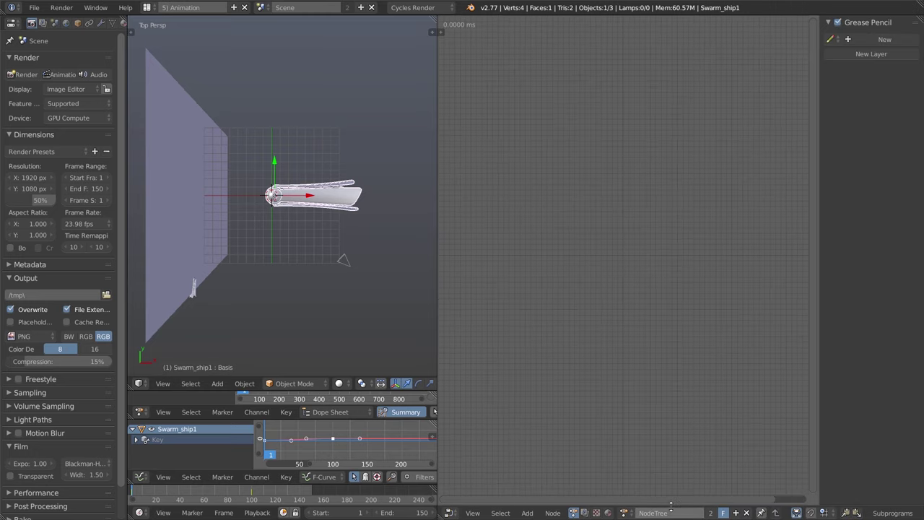
{"action": "type", "text": "particle Animation Del"}
{"action": "key", "text": "BackSpace"}
{"action": "key", "text": "BackSpace"}
{"action": "key", "text": "BackSpace"}
{"action": "key", "text": "BackSpace"}
{"action": "key", "text": "BackSpace"}
{"action": "key", "text": "BackSpace"}
{"action": "key", "text": "BackSpace"}
{"action": "key", "text": "BackSpace"}
{"action": "key", "text": "BackSpace"}
{"action": "key", "text": "BackSpace"}
{"action": "key", "text": "BackSpace"}
{"action": "key", "text": "BackSpace"}
{"action": "key", "text": "BackSpace"}
{"action": "key", "text": "BackSpace"}
{"action": "key", "text": "BackSpace"}
{"action": "key", "text": "BackSpace"}
{"action": "key", "text": "BackSpace"}
{"action": "key", "text": "BackSpace"}
{"action": "key", "text": "BackSpace"}
{"action": "key", "text": "BackSpace"}
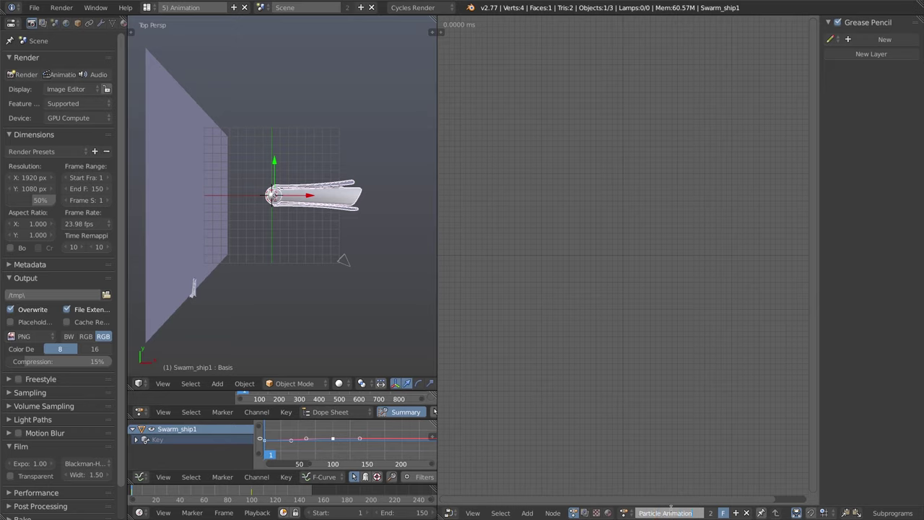
{"action": "type", "text": "Delay"}
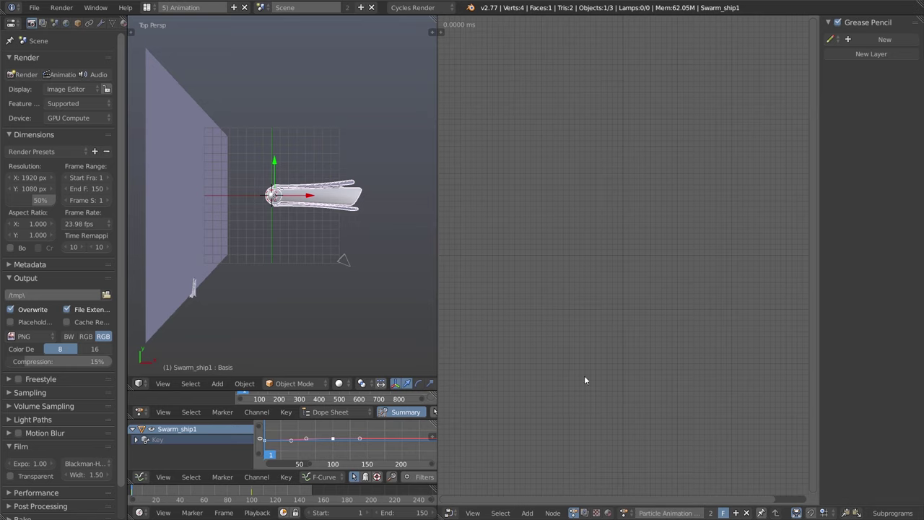
Show the Animation Nodes tool panel and collapse its Developer and Overview sections
{"action": "key", "text": "t"}
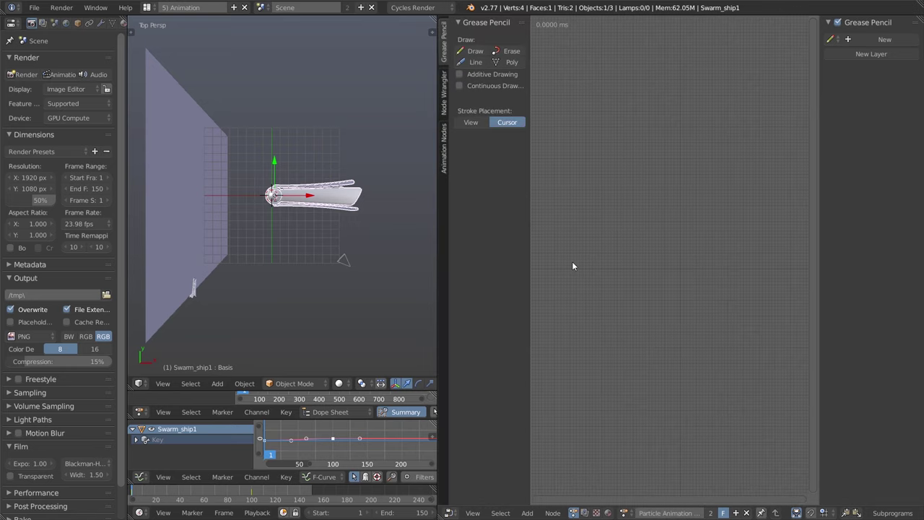
{"action": "left_click", "coordinate": [444, 153]}
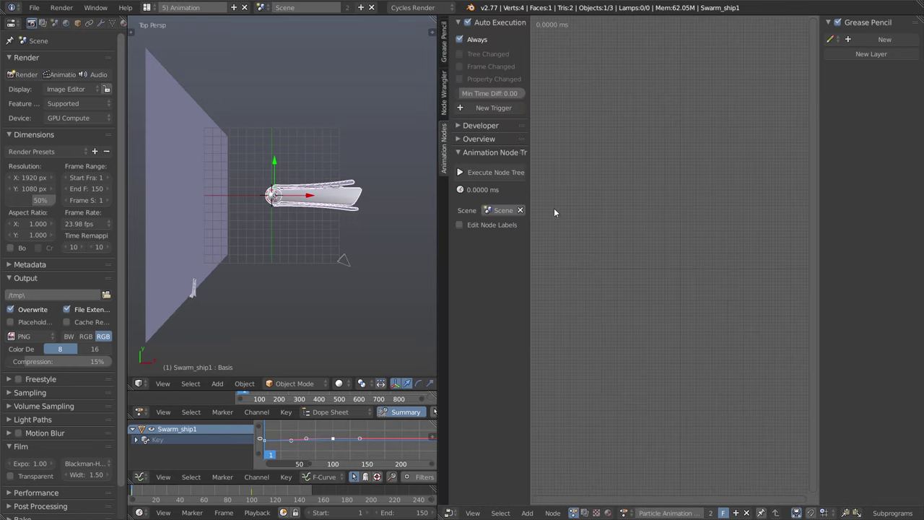
{"action": "key", "text": "t"}
{"action": "key", "text": "t"}
{"action": "left_click", "coordinate": [457, 125]}
{"action": "left_click", "coordinate": [457, 126]}
{"action": "left_click", "coordinate": [458, 139]}
{"action": "key", "text": "t"}
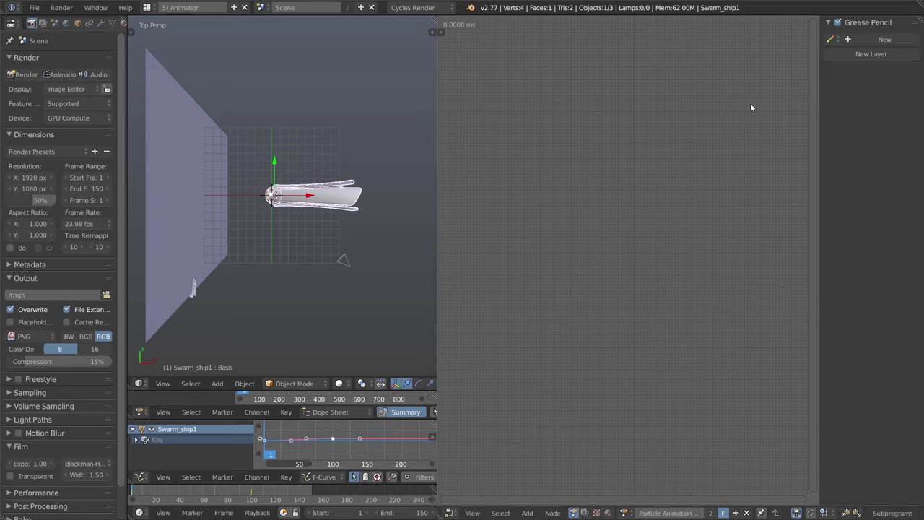
Select the plane, clear Swarm_ship1 as its particle Dupli Object, and save the file
{"action": "middle_click_drag", "start_coordinate": [364, 258], "coordinate": [297, 225]}
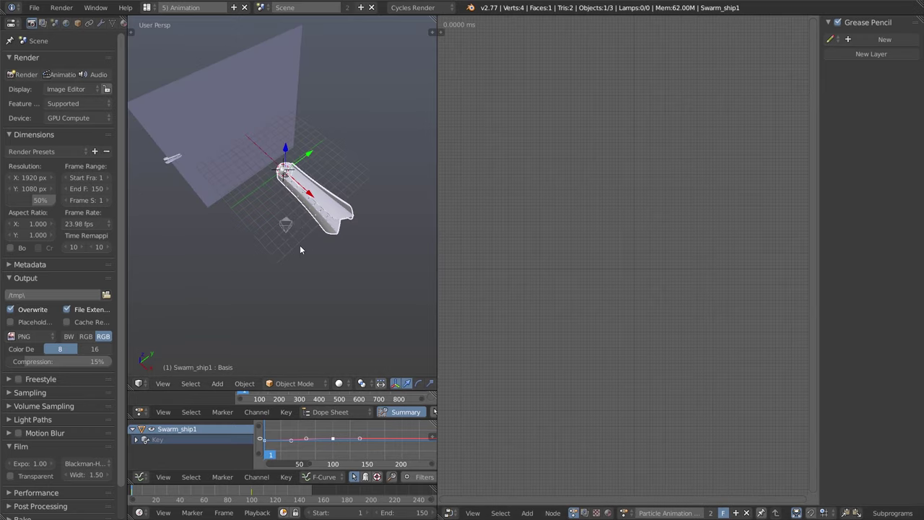
{"action": "right_click", "coordinate": [209, 154]}
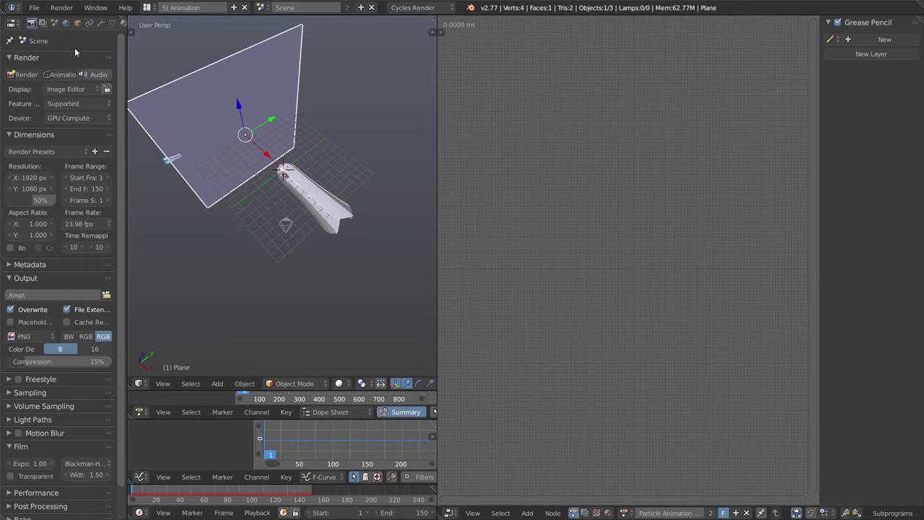
{"action": "scroll", "coordinate": [88, 29], "scroll_direction": "down", "scroll_amount": 1}
{"action": "left_click", "coordinate": [108, 23]}
{"action": "scroll", "coordinate": [80, 325], "scroll_direction": "down", "scroll_amount": 8}
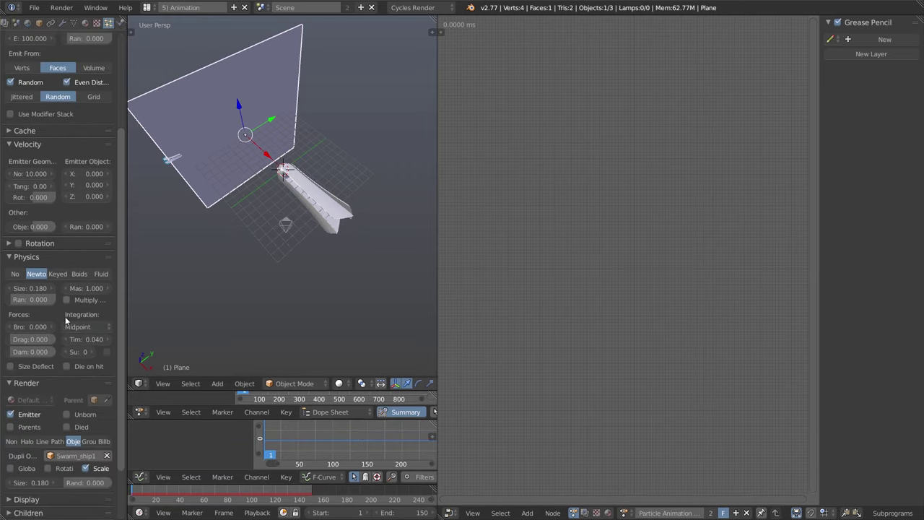
{"action": "left_click", "coordinate": [107, 389]}
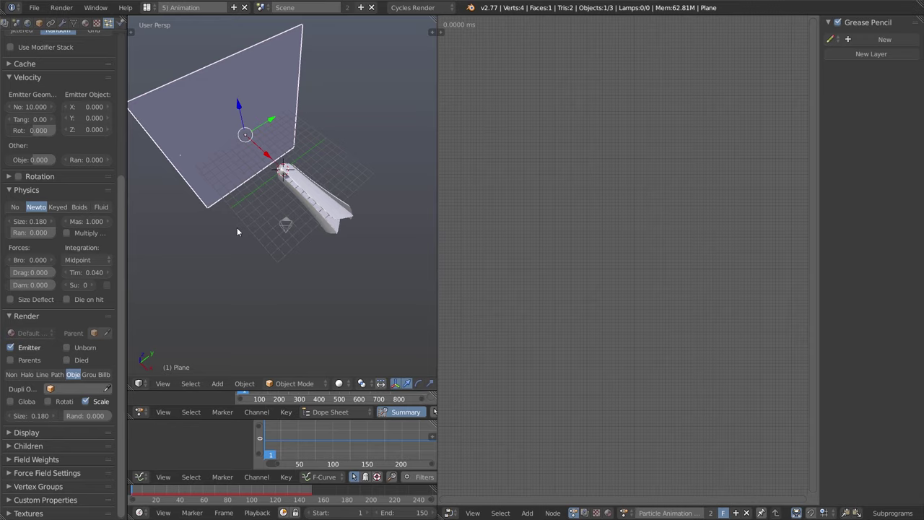
{"action": "key", "text": "ctrl+s"}
{"action": "left_click", "coordinate": [237, 228]}
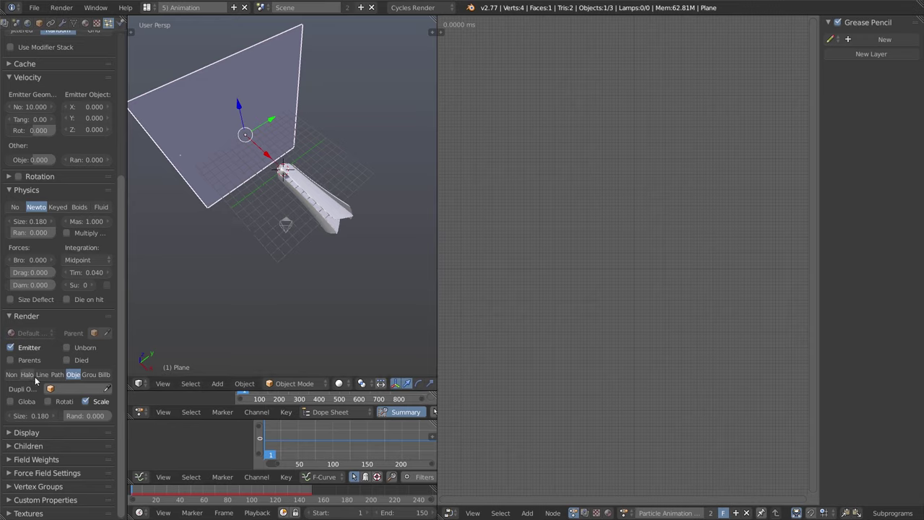
Display particles as Point with Render set to None, preview playback, and return to frame 1
{"action": "left_click", "coordinate": [9, 431]}
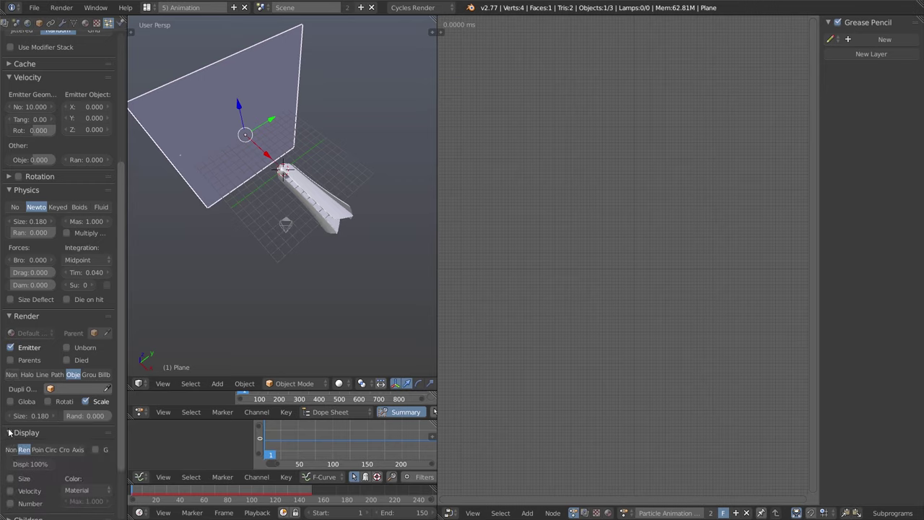
{"action": "scroll", "coordinate": [33, 434], "scroll_direction": "down", "scroll_amount": 2}
{"action": "left_click", "coordinate": [38, 411]}
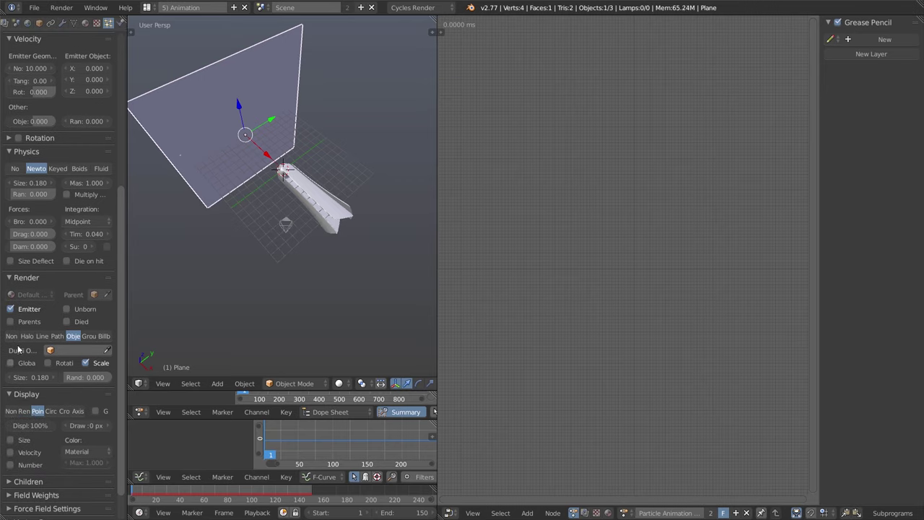
{"action": "left_click", "coordinate": [12, 336]}
{"action": "key", "text": "alt+a"}
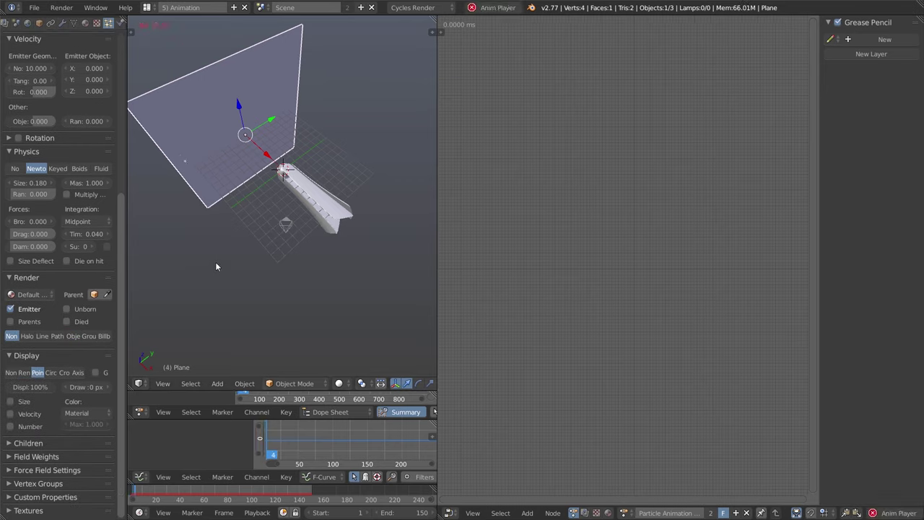
{"action": "key", "text": "alt+a"}
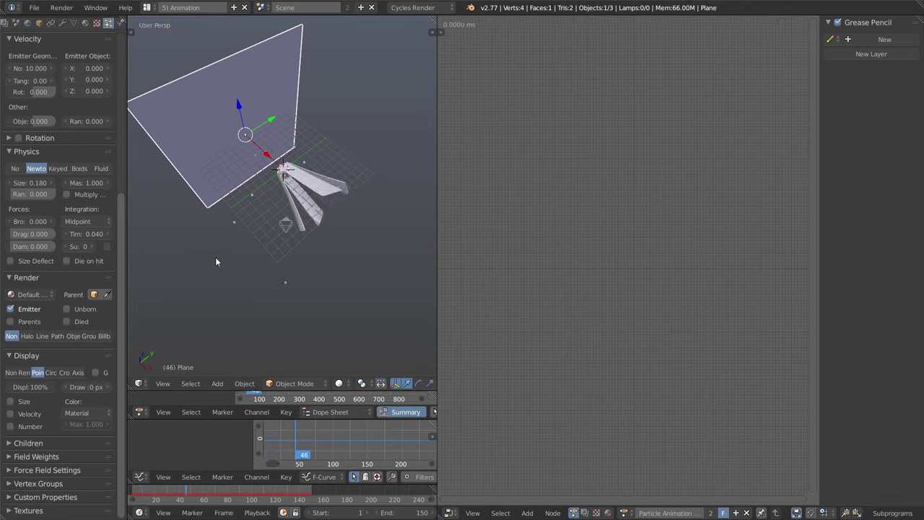
{"action": "key", "text": "shift+Left"}
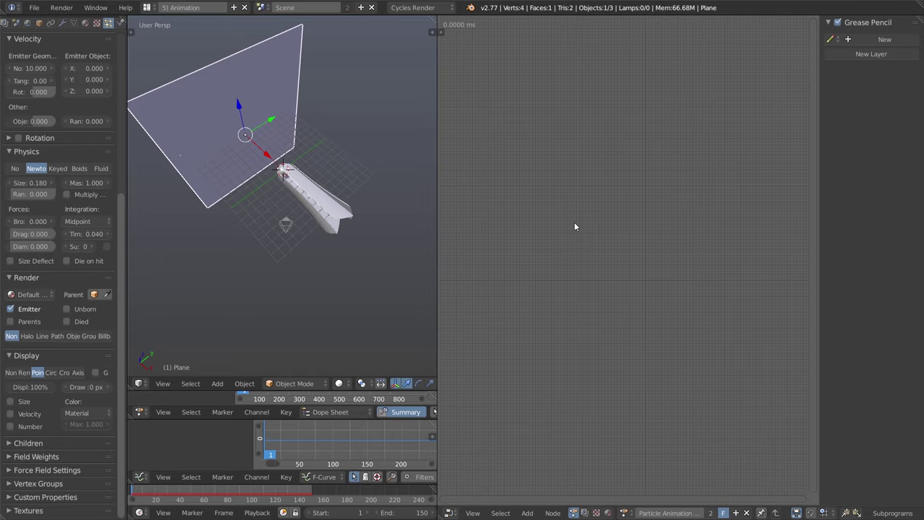
Move the Swarm_ship1 object onto a separate layer
{"action": "right_click", "coordinate": [331, 197]}
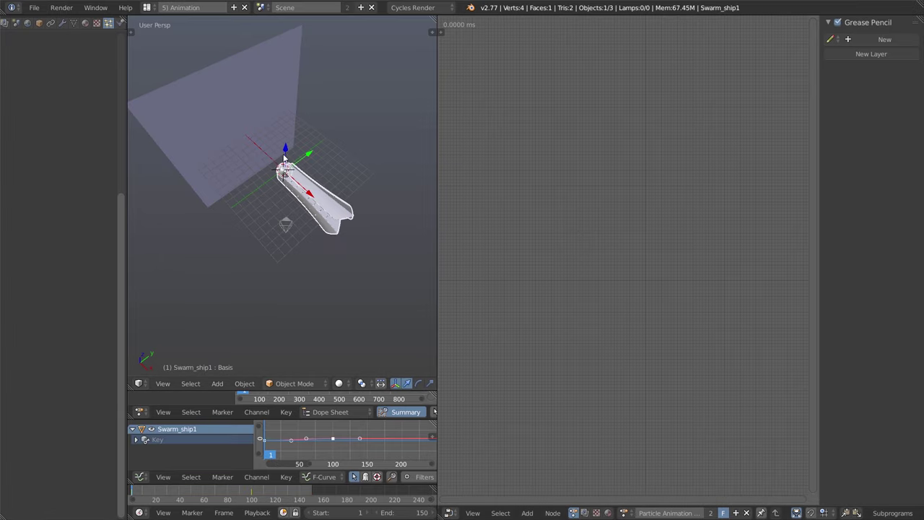
{"action": "right_click", "coordinate": [267, 108]}
{"action": "scroll", "coordinate": [70, 110], "scroll_direction": "up", "scroll_amount": 8}
{"action": "scroll", "coordinate": [71, 109], "scroll_direction": "up", "scroll_amount": 1}
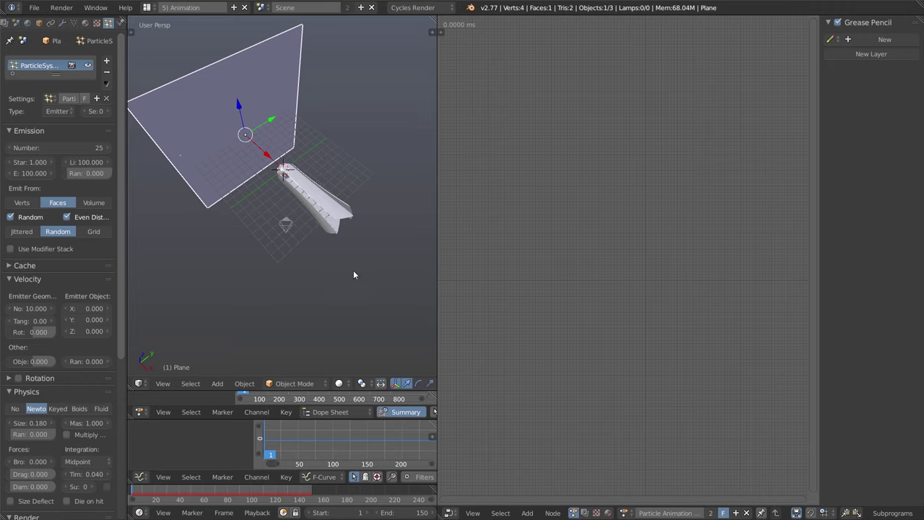
{"action": "right_click", "coordinate": [324, 217]}
{"action": "scroll", "coordinate": [364, 385], "scroll_direction": "down", "scroll_amount": 5}
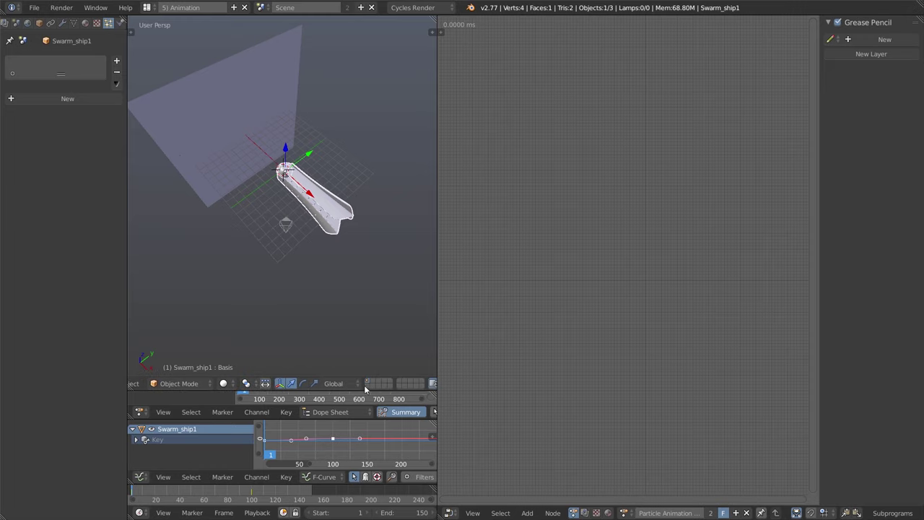
{"action": "key", "text": "m"}
{"action": "key", "text": "m"}
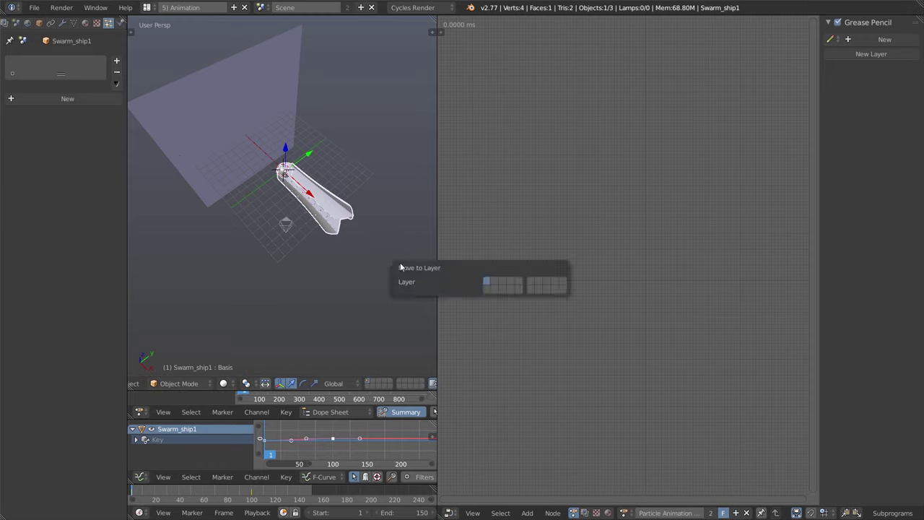
{"action": "left_click", "coordinate": [486, 289]}
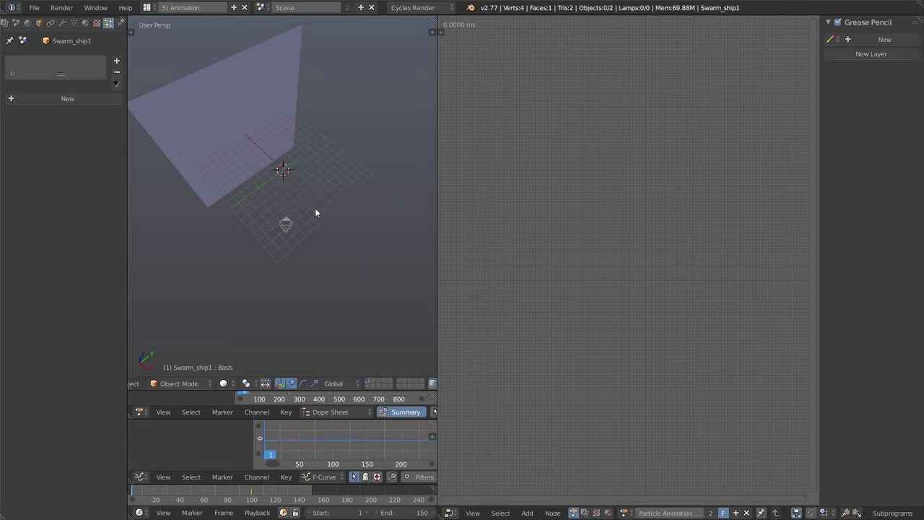
Display both the ship's and the plane's layers, then select the plane emitter to show its particles
{"action": "middle_click_drag", "start_coordinate": [279, 183], "coordinate": [282, 193]}
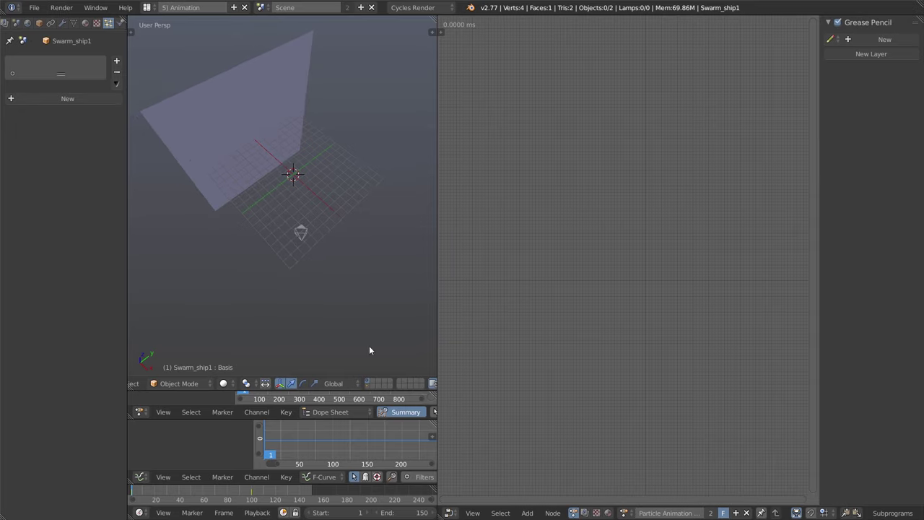
{"action": "key", "text": "2"}
{"action": "key", "text": "shift+1"}
{"action": "right_click", "coordinate": [343, 216]}
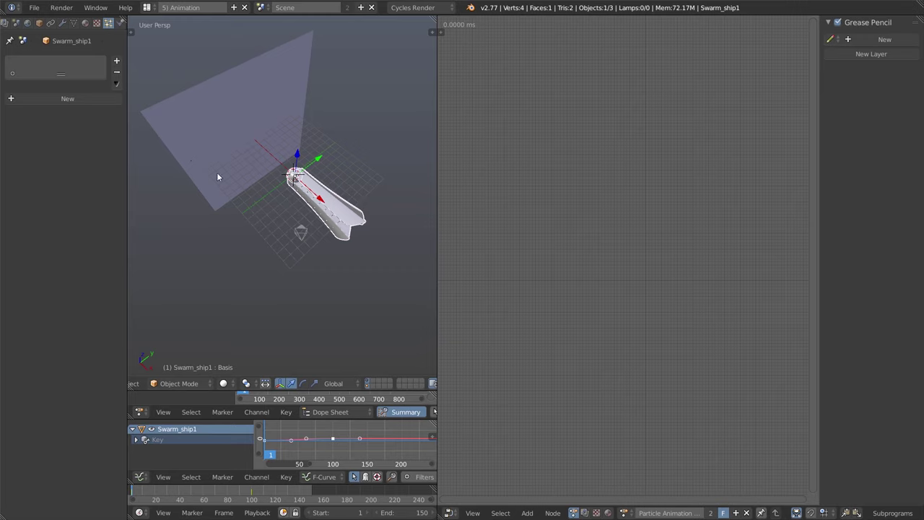
{"action": "right_click", "coordinate": [228, 118]}
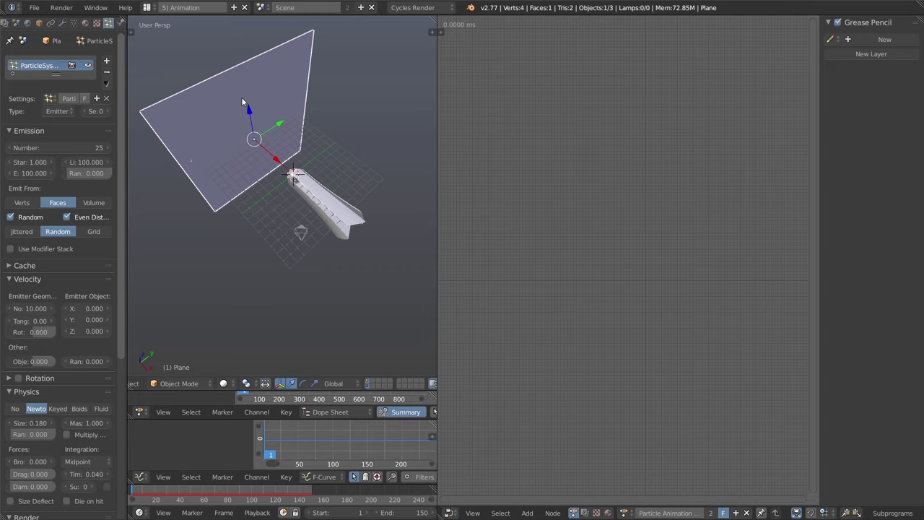
{"action": "scroll", "coordinate": [164, 299], "scroll_direction": "down", "scroll_amount": 6}
{"action": "scroll", "coordinate": [28, 405], "scroll_direction": "down", "scroll_amount": 3}
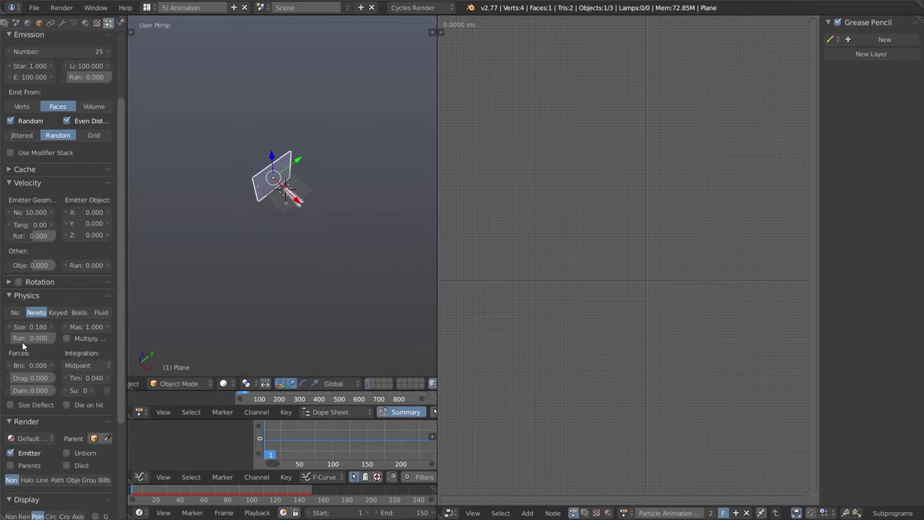
{"action": "scroll", "coordinate": [176, 321], "scroll_direction": "up", "scroll_amount": 6}
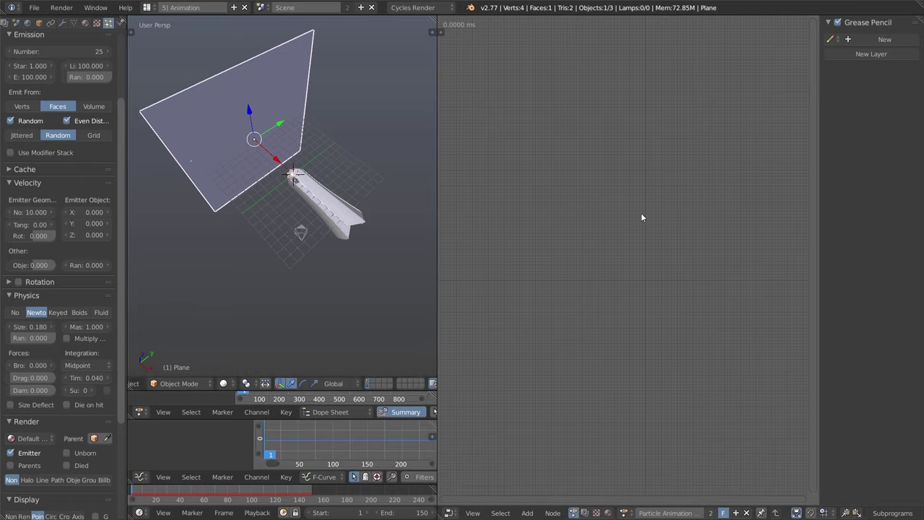
{"action": "key", "text": "shift+a"}
Add an Object Input node and an Object Instancer node beside it
{"action": "mouse_move", "coordinate": [643, 213]}
{"action": "key", "text": "ctrl+a"}
{"action": "type", "text": "object"}
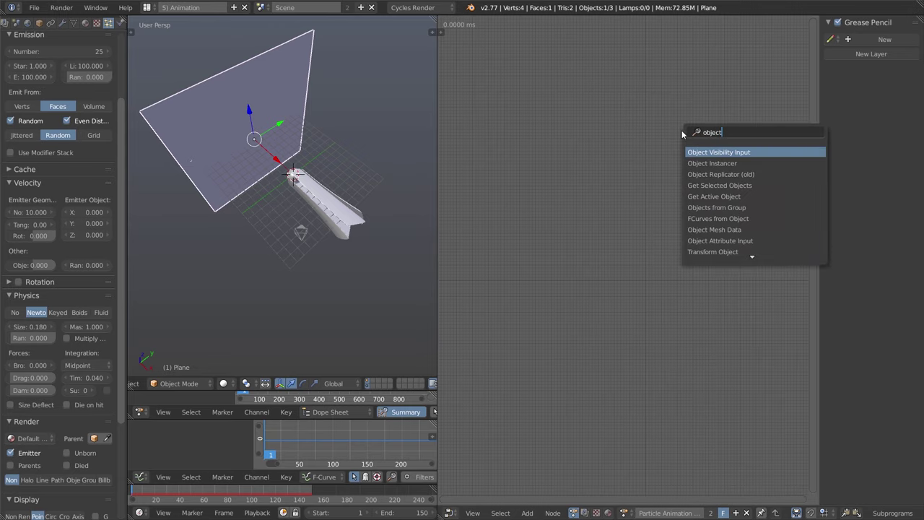
{"action": "key", "text": "Down"}
{"action": "key", "text": "Down"}
{"action": "key", "text": "Down"}
{"action": "key", "text": "Down"}
{"action": "type", "text": "inp"}
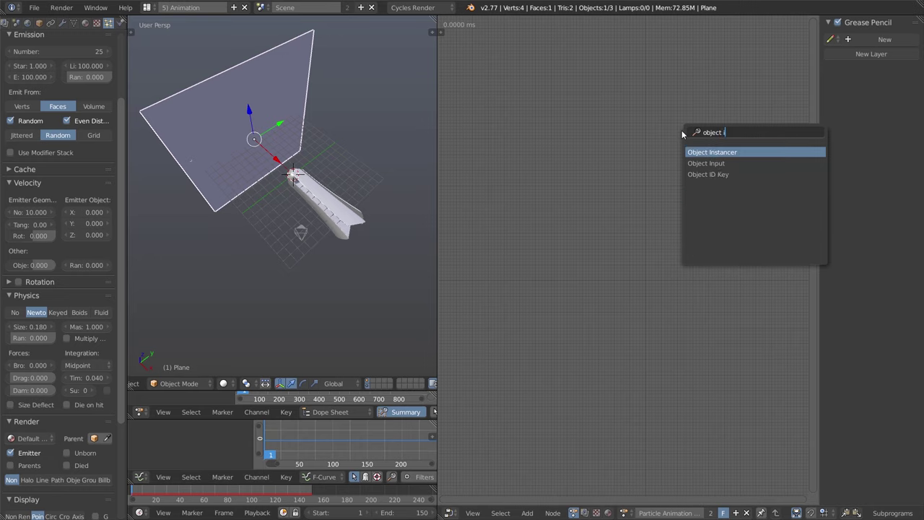
{"action": "key", "text": "Return"}
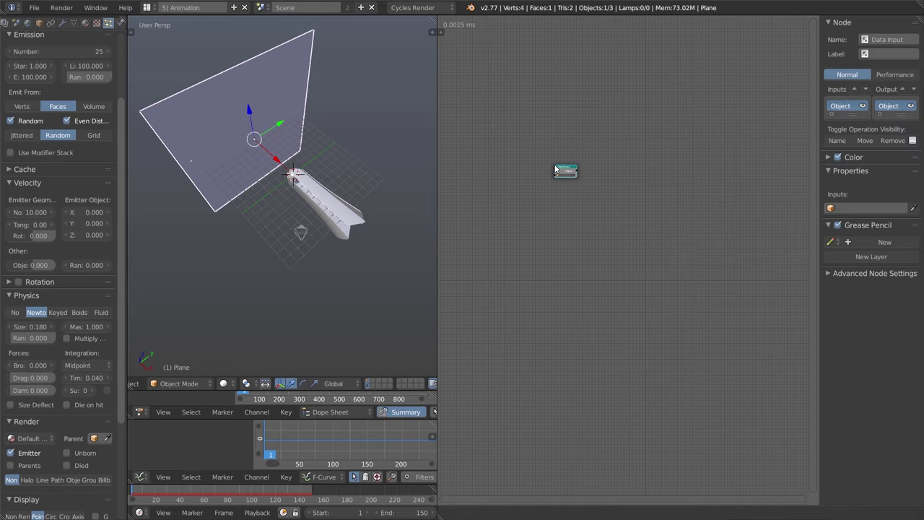
{"action": "left_click", "coordinate": [556, 170]}
{"action": "key", "text": "Home"}
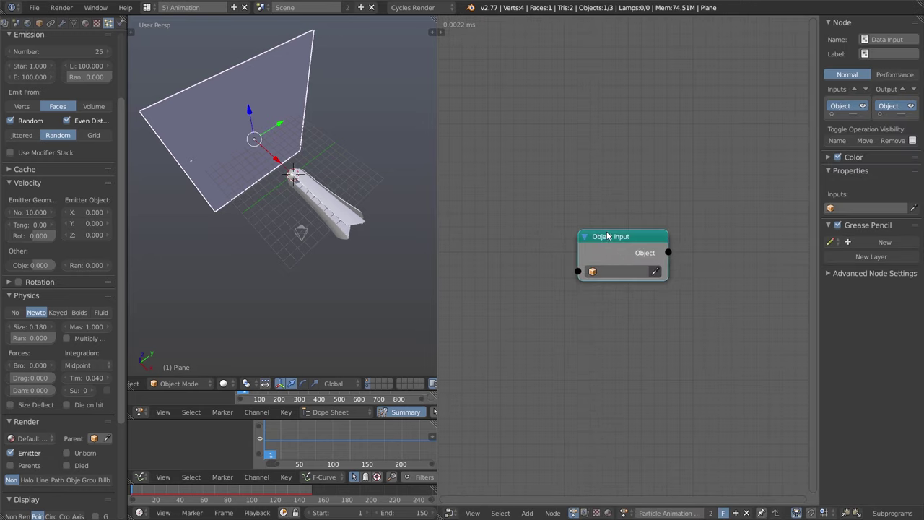
{"action": "scroll", "coordinate": [645, 315], "scroll_direction": "down", "scroll_amount": 3}
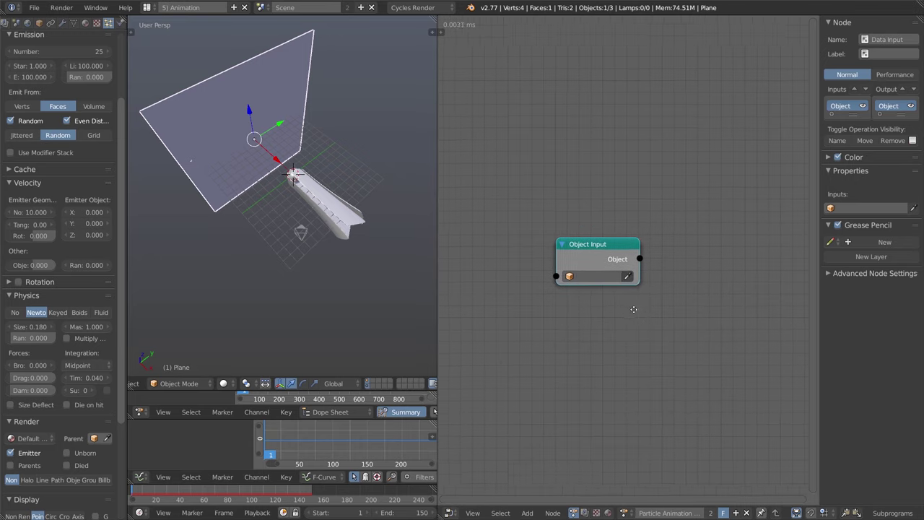
{"action": "key", "text": "ctrl+a"}
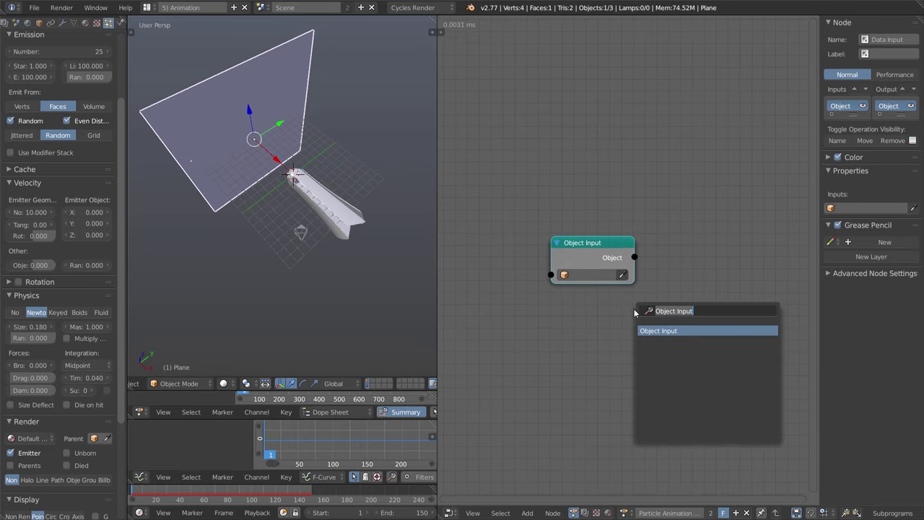
{"action": "type", "text": "object"}
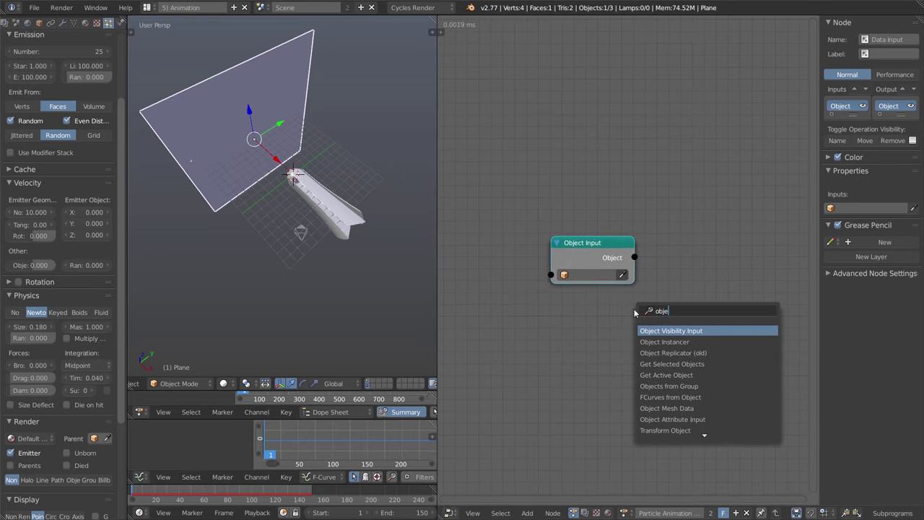
{"action": "left_click", "coordinate": [665, 341]}
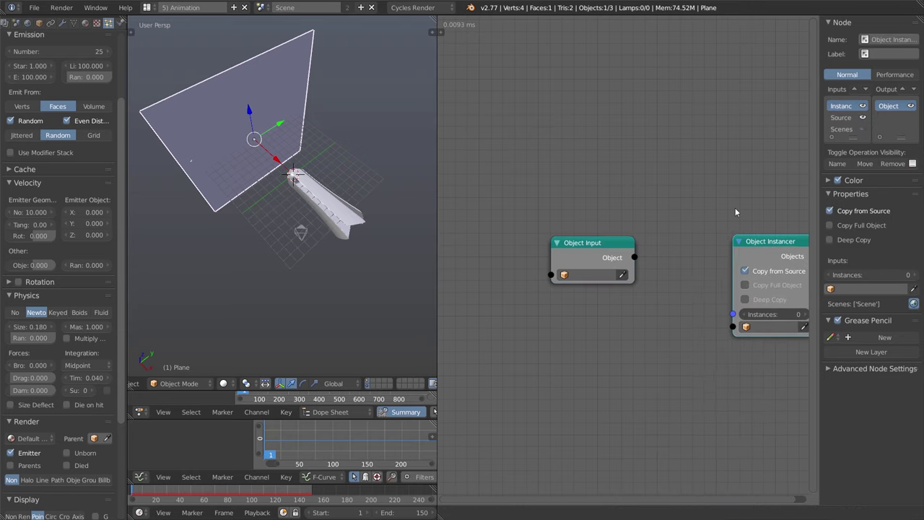
{"action": "left_click", "coordinate": [697, 160]}
Add a Particle Systems Input node and a Get Particles node next to it
{"action": "key", "text": "ctrl+a"}
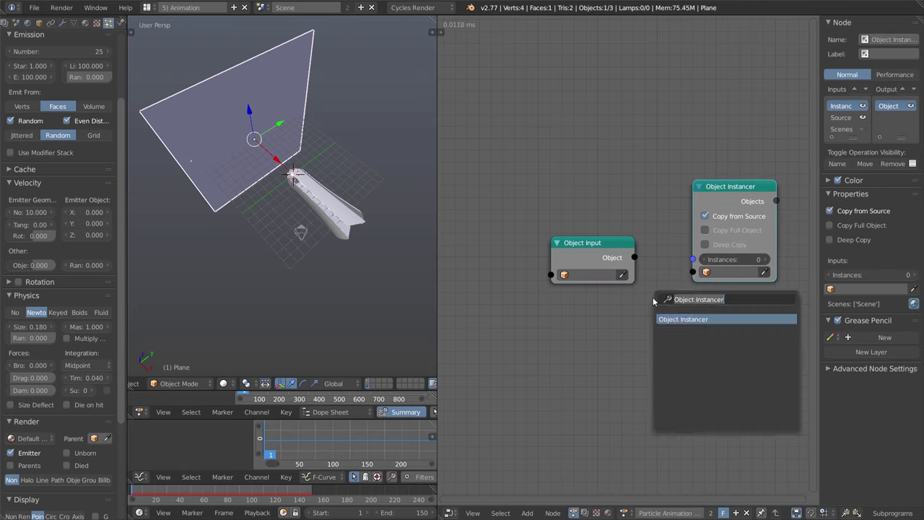
{"action": "type", "text": "particle"}
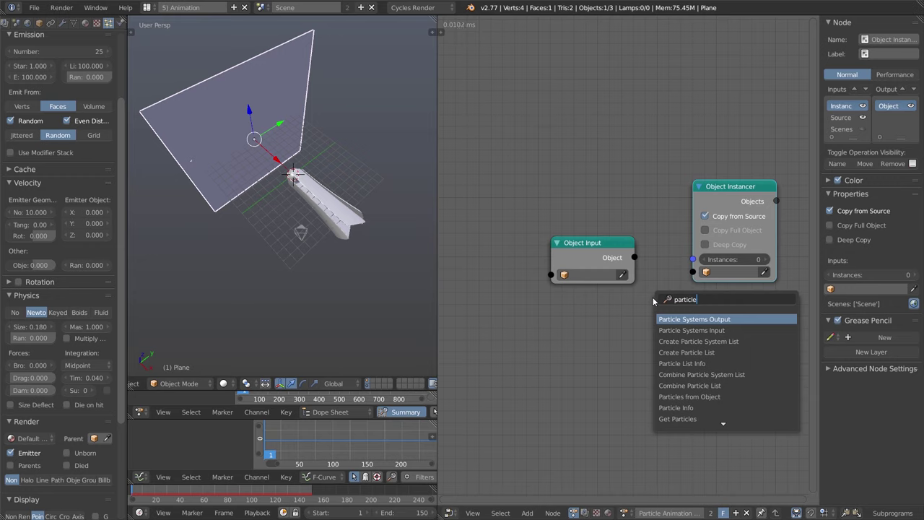
{"action": "key", "text": "Down"}
{"action": "key", "text": "Return"}
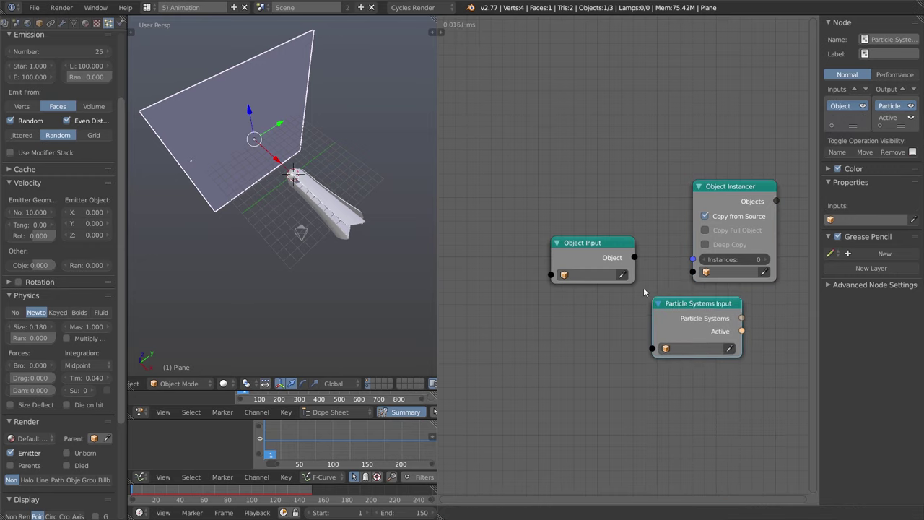
{"action": "left_click", "coordinate": [588, 327]}
{"action": "key", "text": "ctrl+a"}
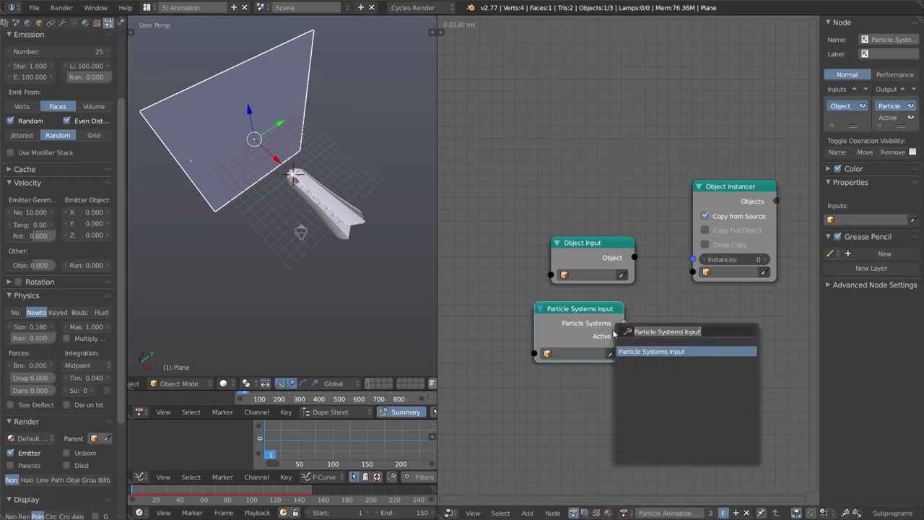
{"action": "type", "text": "get particles"}
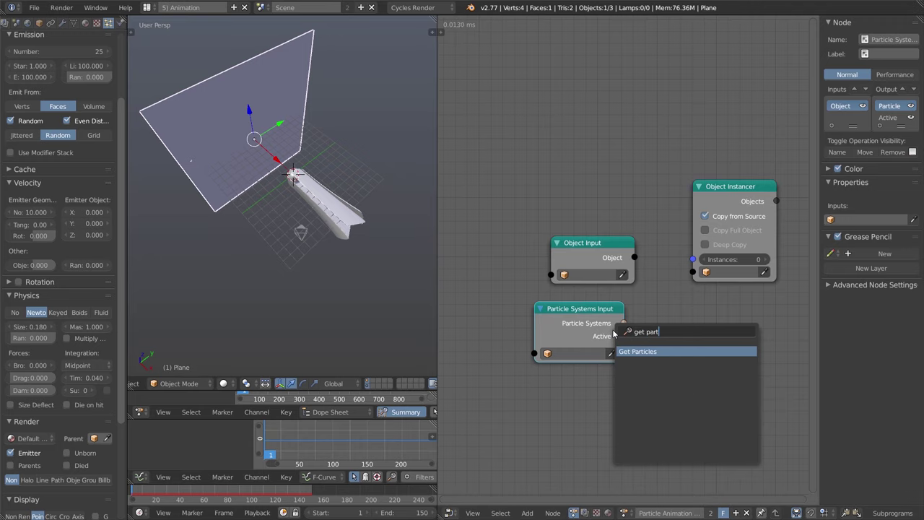
{"action": "key", "text": "Return"}
{"action": "left_click", "coordinate": [652, 317]}
{"action": "middle_click_drag", "start_coordinate": [721, 424], "coordinate": [647, 406]}
Add a Particle List Info node and a second Object Input node lower down
{"action": "key", "text": "ctrl+a"}
{"action": "type", "text": "Particle"}
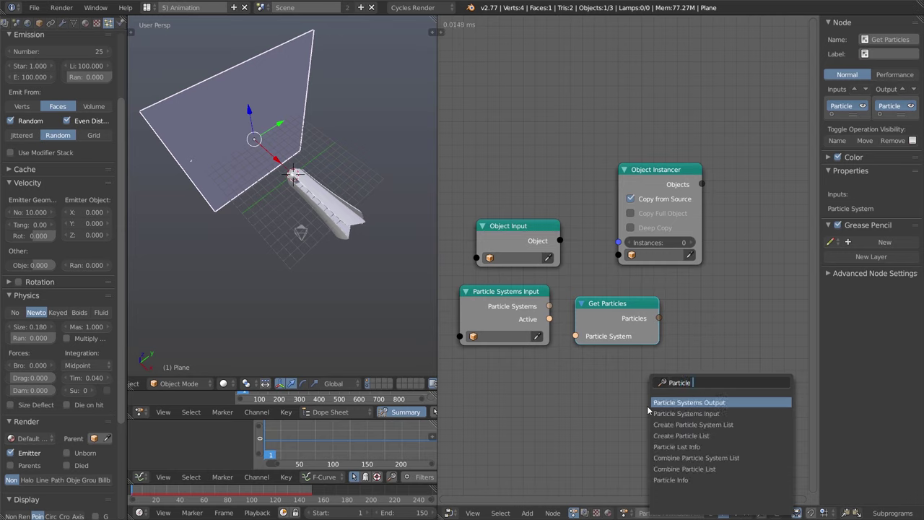
{"action": "key", "text": "Down"}
{"action": "key", "text": "Down"}
{"action": "key", "text": "Down"}
{"action": "key", "text": "Down"}
{"action": "key", "text": "Return"}
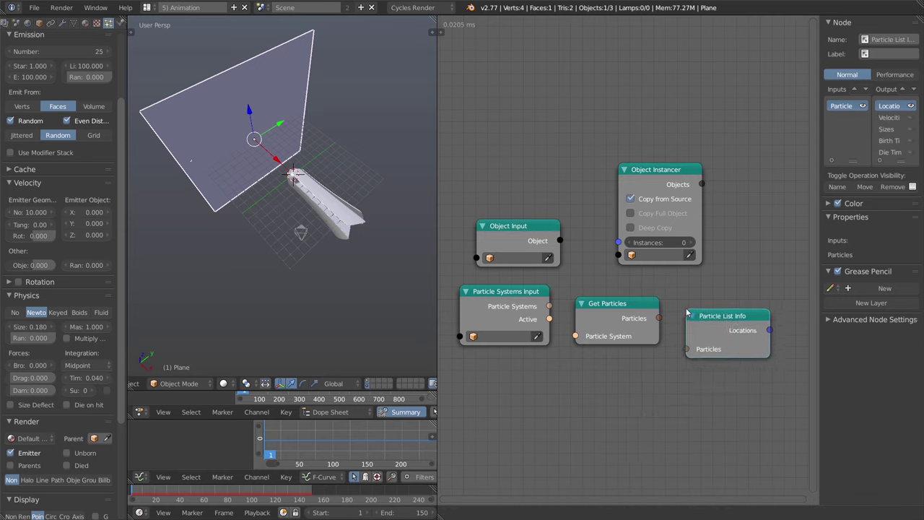
{"action": "left_click", "coordinate": [687, 310]}
{"action": "key", "text": "ctrl+a"}
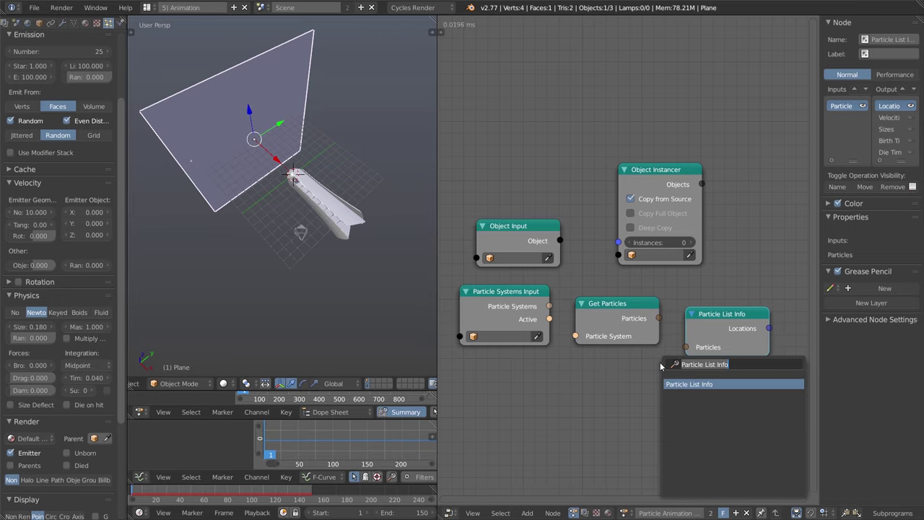
{"action": "type", "text": "object"}
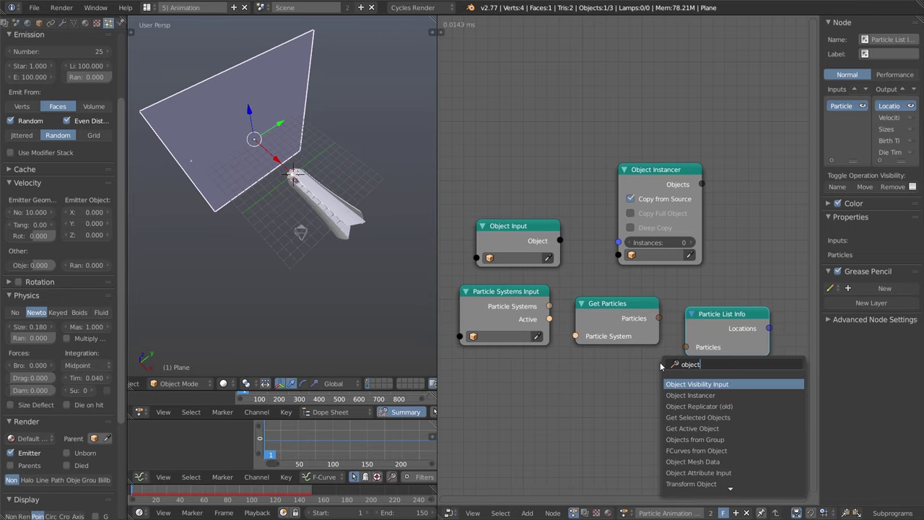
{"action": "type", "text": " in"}
{"action": "key", "text": "Down"}
{"action": "key", "text": "Return"}
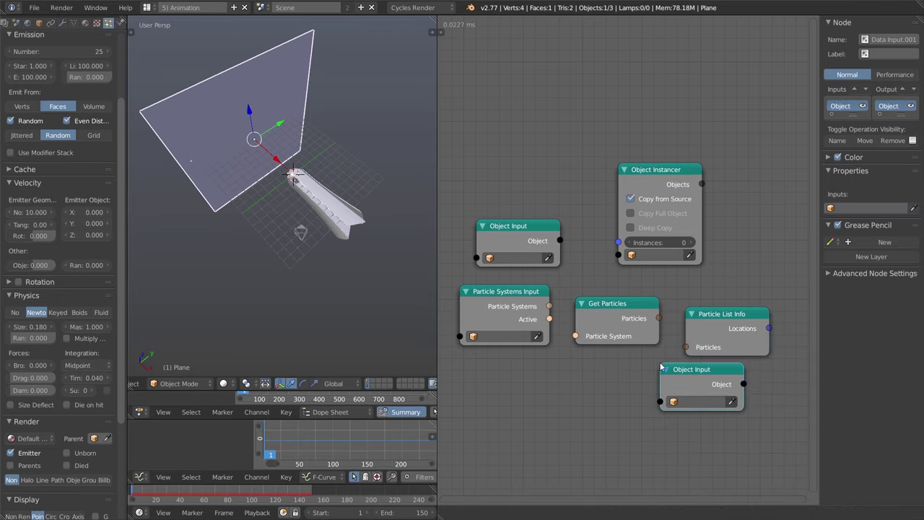
{"action": "left_click", "coordinate": [556, 413]}
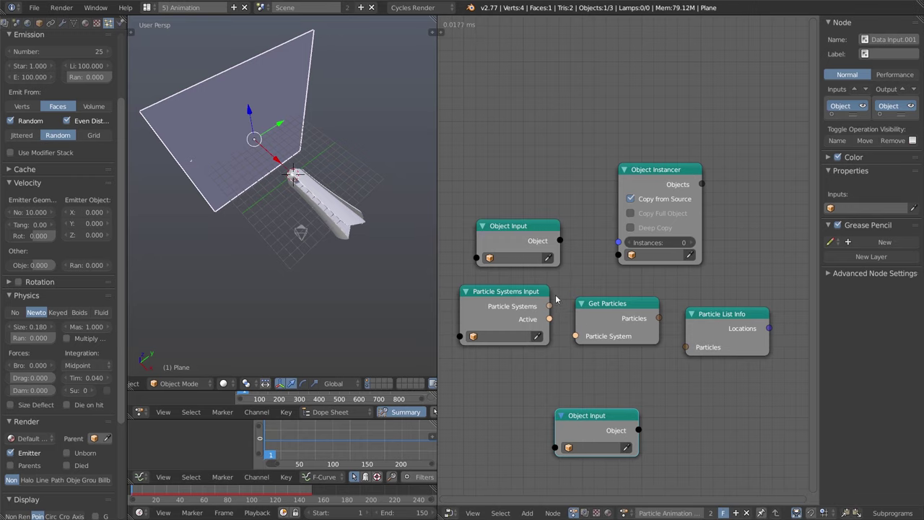
{"action": "middle_click_drag", "start_coordinate": [557, 297], "coordinate": [604, 325]}
{"action": "middle_click_drag", "start_coordinate": [577, 400], "coordinate": [538, 376]}
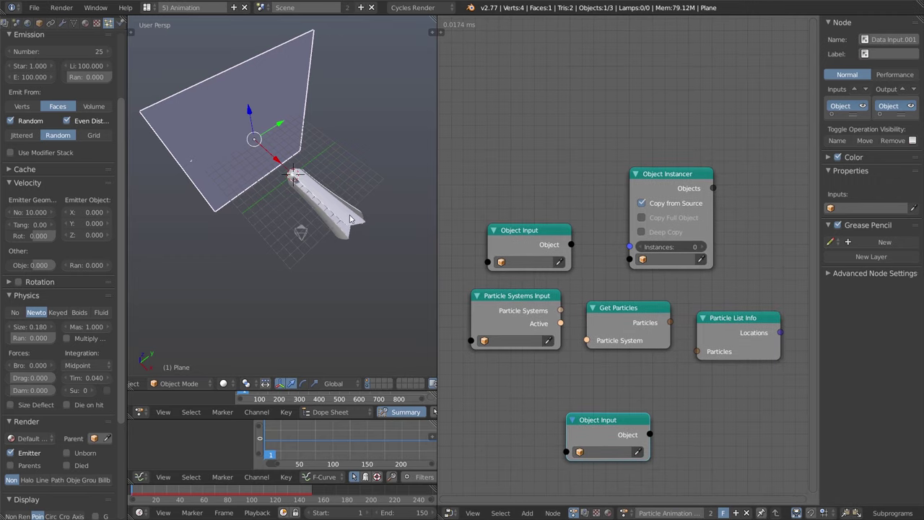
Assign Swarm_ship1 to the upper Object Input and wire its Object output into the Object Instancer's Source
{"action": "right_click", "coordinate": [327, 206]}
{"action": "left_click", "coordinate": [559, 262]}
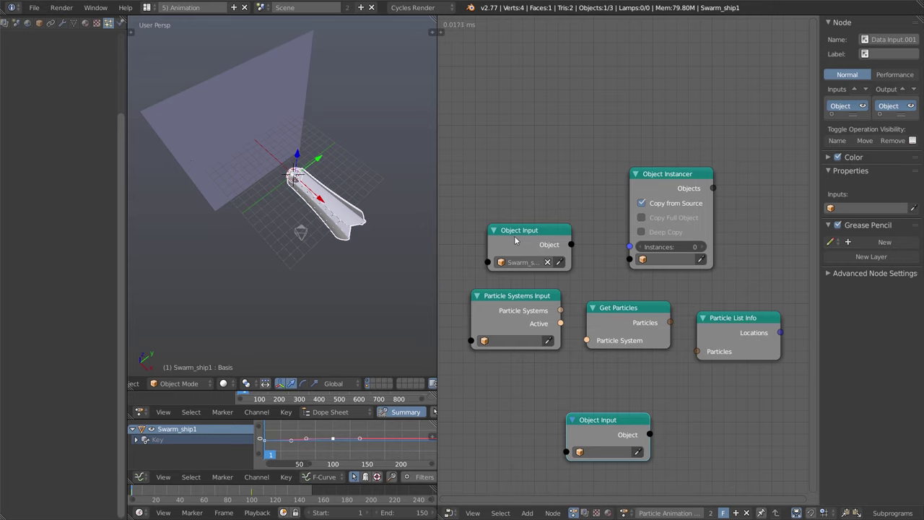
{"action": "left_click", "coordinate": [532, 241]}
{"action": "left_click_drag", "start_coordinate": [564, 247], "coordinate": [555, 127]}
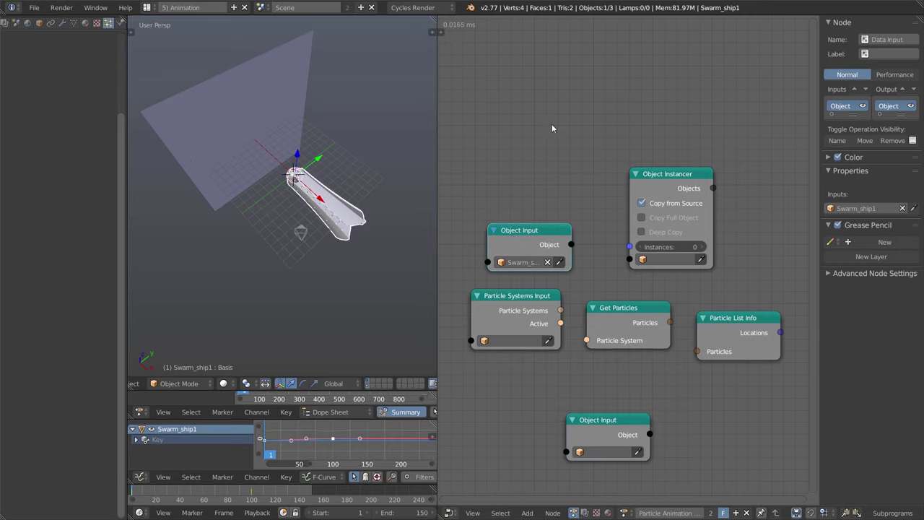
{"action": "left_click_drag", "start_coordinate": [571, 244], "coordinate": [627, 265]}
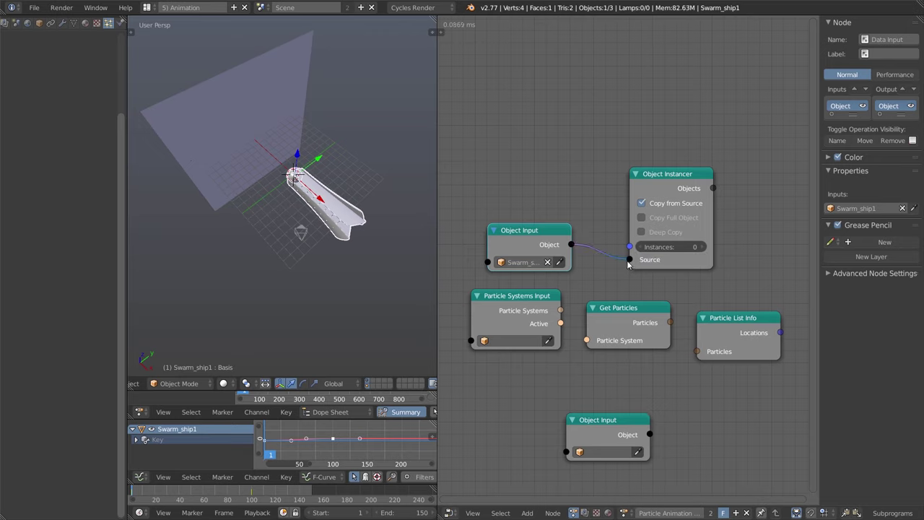
{"action": "left_click_drag", "start_coordinate": [662, 173], "coordinate": [658, 149]}
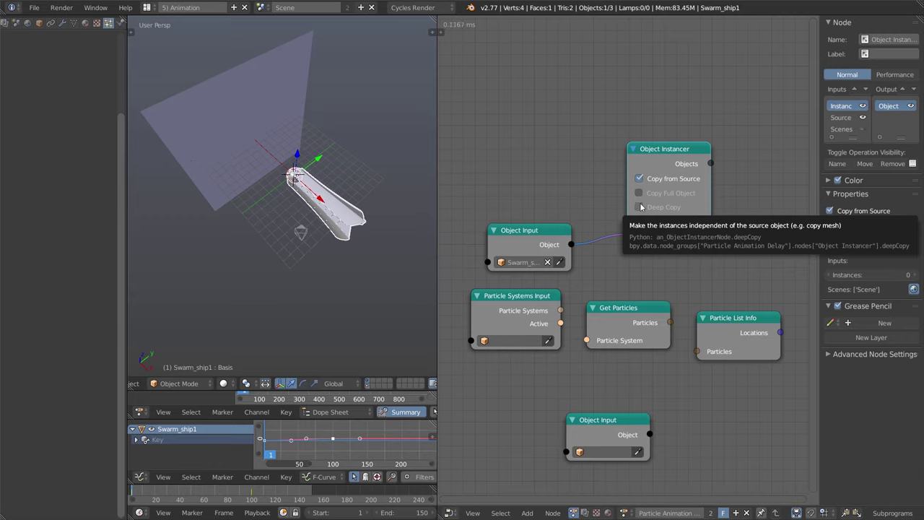
Enable Copy Full Object and Deep Copy on the Object Instancer and set 25 instances
{"action": "left_click", "coordinate": [639, 193]}
{"action": "left_click", "coordinate": [639, 208]}
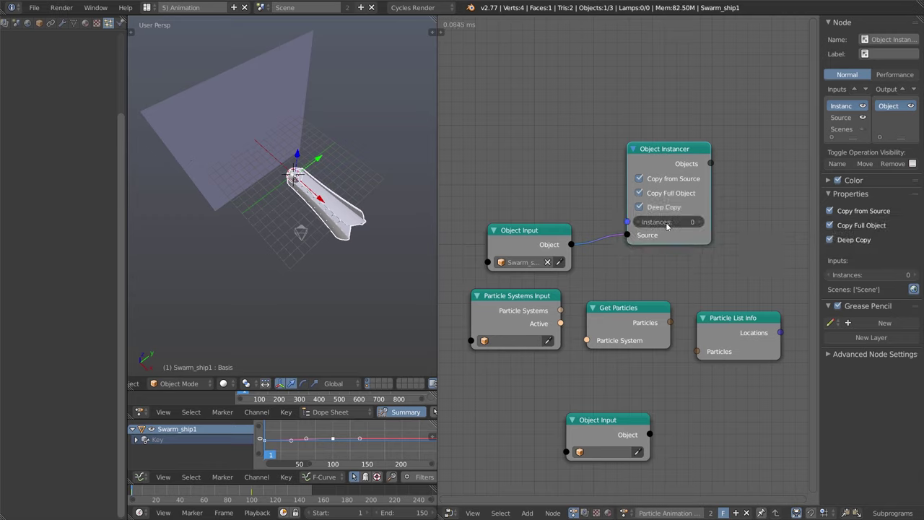
{"action": "left_click", "coordinate": [675, 221]}
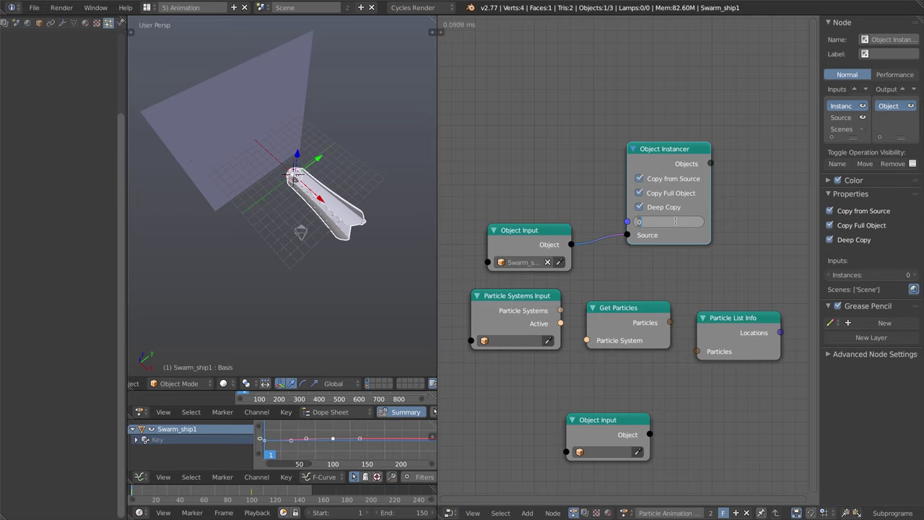
{"action": "type", "text": "25"}
{"action": "key", "text": "Return"}
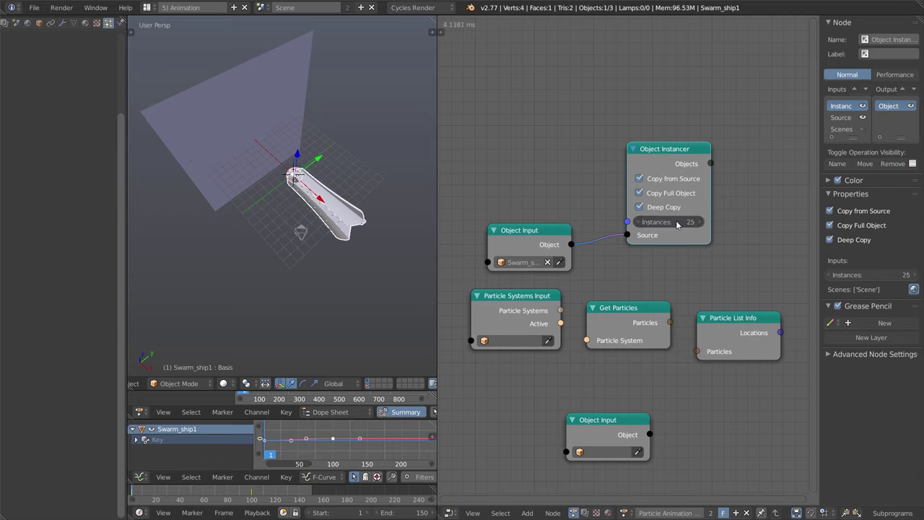
Rename the Plane object to 'emitter' in the viewport sidebar
{"action": "left_click", "coordinate": [508, 346]}
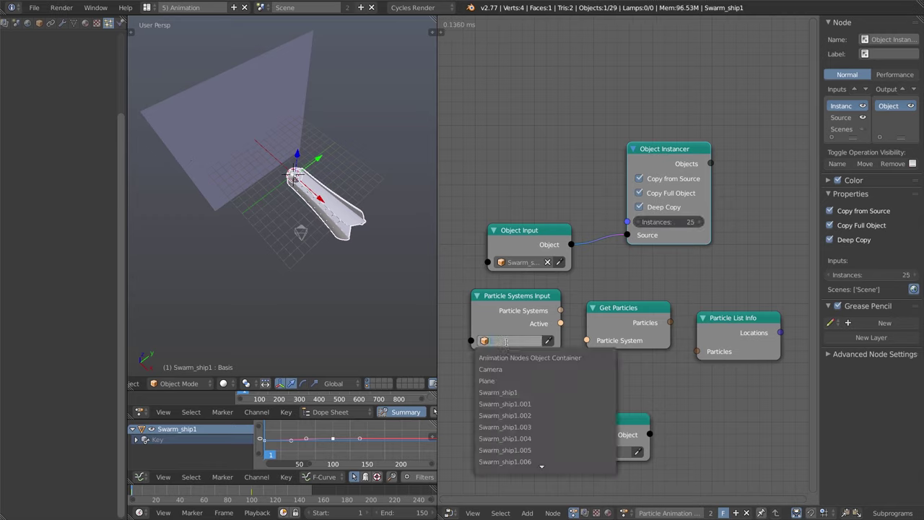
{"action": "right_click", "coordinate": [261, 169]}
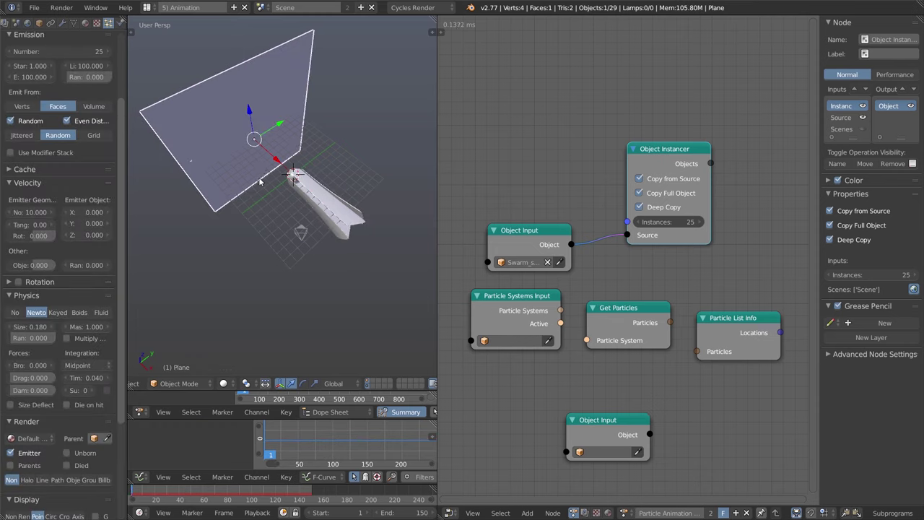
{"action": "key", "text": "n"}
{"action": "scroll", "coordinate": [385, 333], "scroll_direction": "down", "scroll_amount": 10}
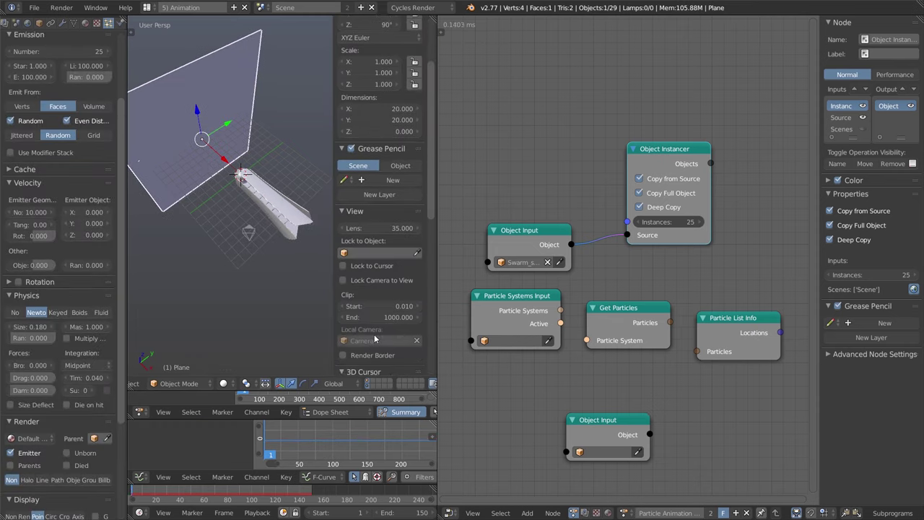
{"action": "left_click", "coordinate": [366, 227]}
{"action": "type", "text": "emitter"}
{"action": "key", "text": "Return"}
{"action": "key", "text": "n"}
Move the Particle Systems Input node beside Get Particles and set its object to emitter
{"action": "left_click", "coordinate": [549, 330]}
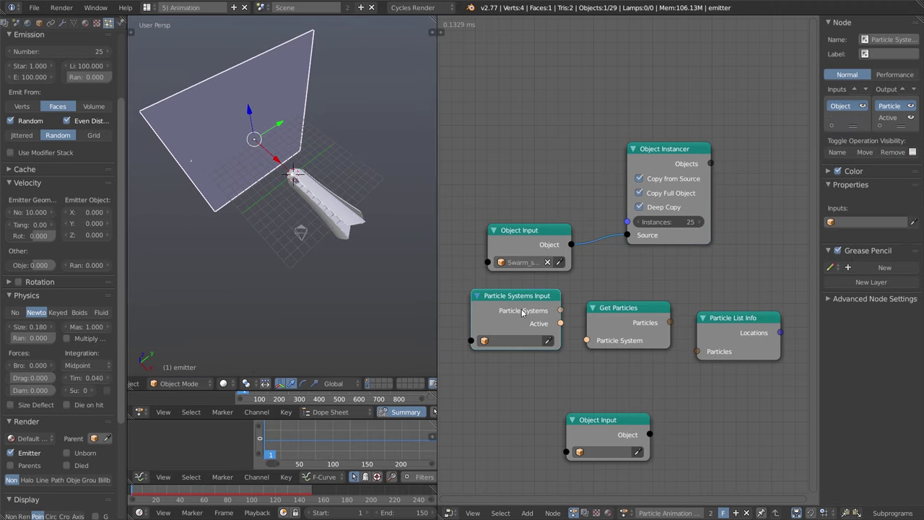
{"action": "mouse_move", "coordinate": [508, 309]}
{"action": "left_mouse_down"}
{"action": "mouse_move", "coordinate": [553, 314]}
{"action": "mouse_move", "coordinate": [493, 312]}
{"action": "left_mouse_up"}
{"action": "left_click", "coordinate": [499, 340]}
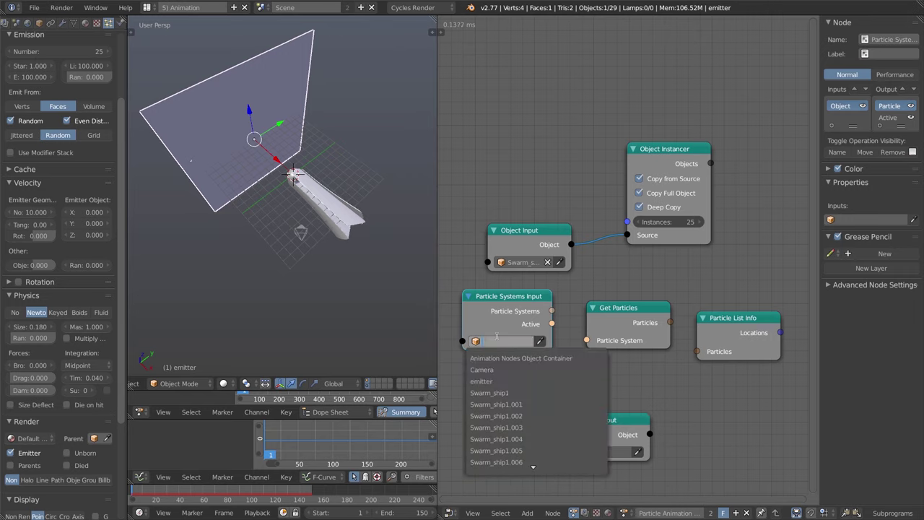
{"action": "left_click", "coordinate": [502, 379]}
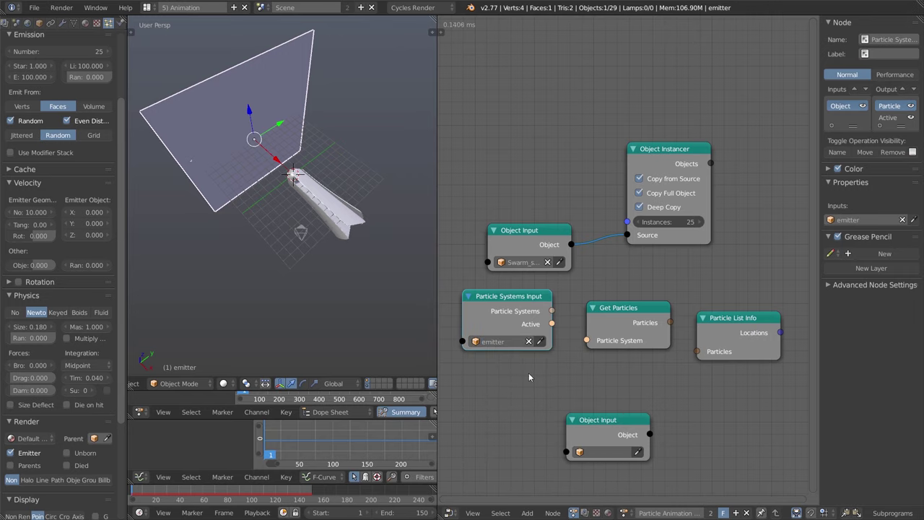
Link Particle Systems Input's Active into Get Particles, and Get Particles' Particles into Particle List Info
{"action": "left_click_drag", "start_coordinate": [552, 323], "coordinate": [587, 340]}
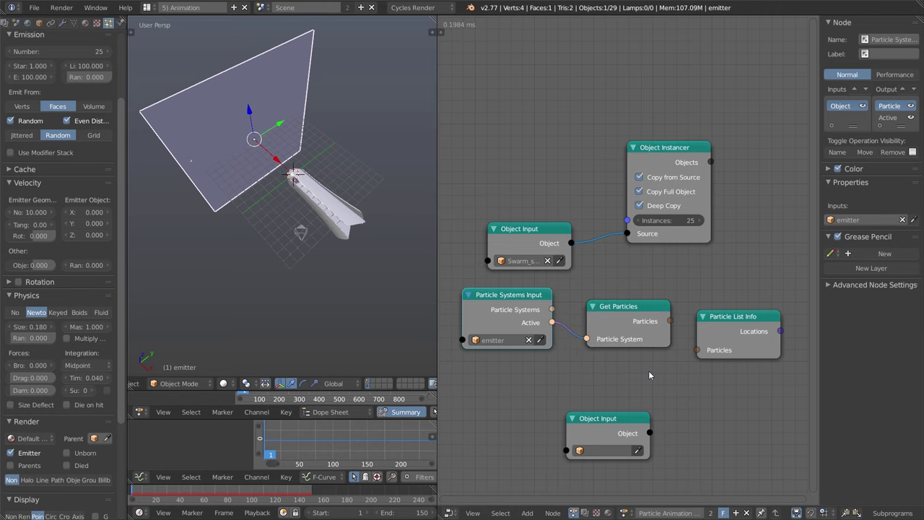
{"action": "middle_click_drag", "start_coordinate": [639, 309], "coordinate": [618, 313]}
{"action": "left_click", "coordinate": [618, 318]}
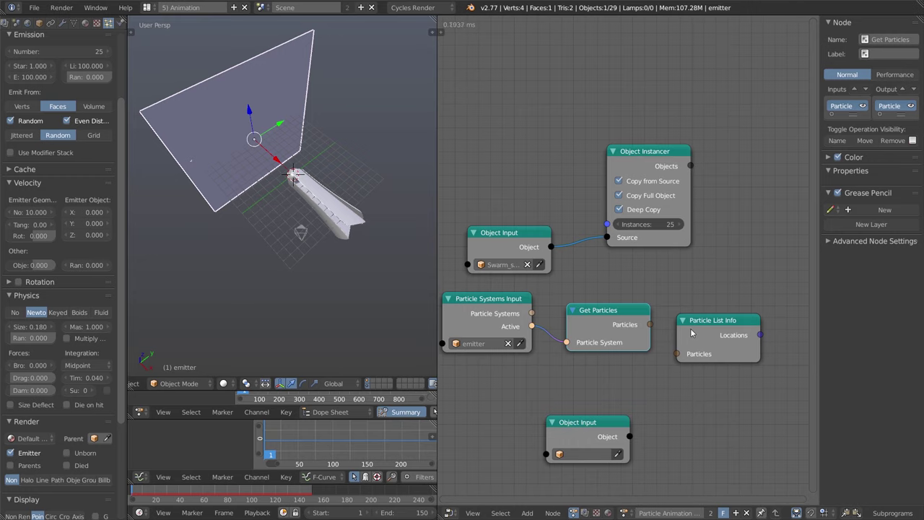
{"action": "left_click_drag", "start_coordinate": [691, 333], "coordinate": [694, 307]}
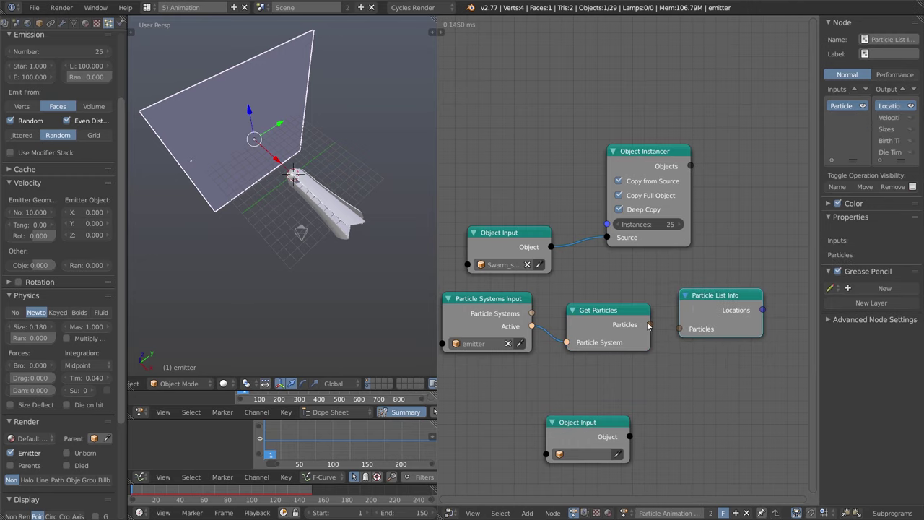
{"action": "left_click_drag", "start_coordinate": [648, 326], "coordinate": [694, 331]}
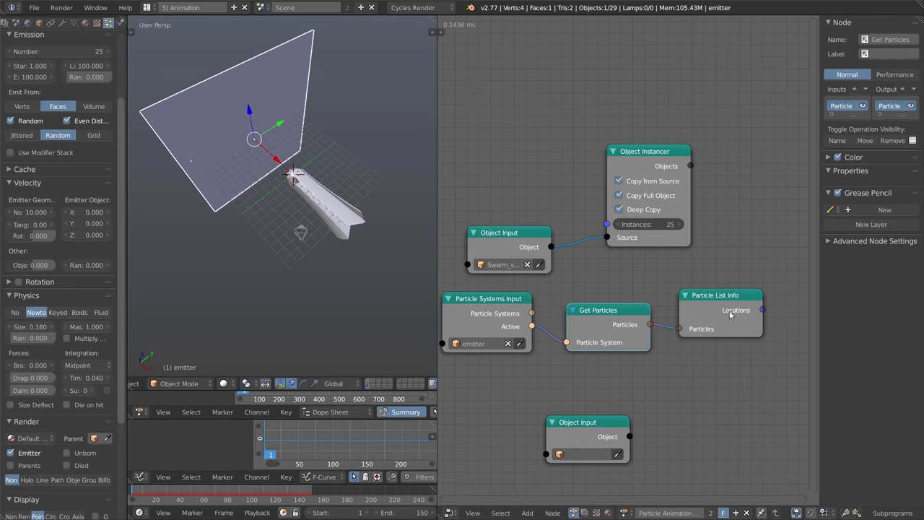
Expand Particle List Info's advanced settings in the node sidebar
{"action": "left_click", "coordinate": [731, 314]}
{"action": "middle_click_drag", "start_coordinate": [796, 349], "coordinate": [762, 354]}
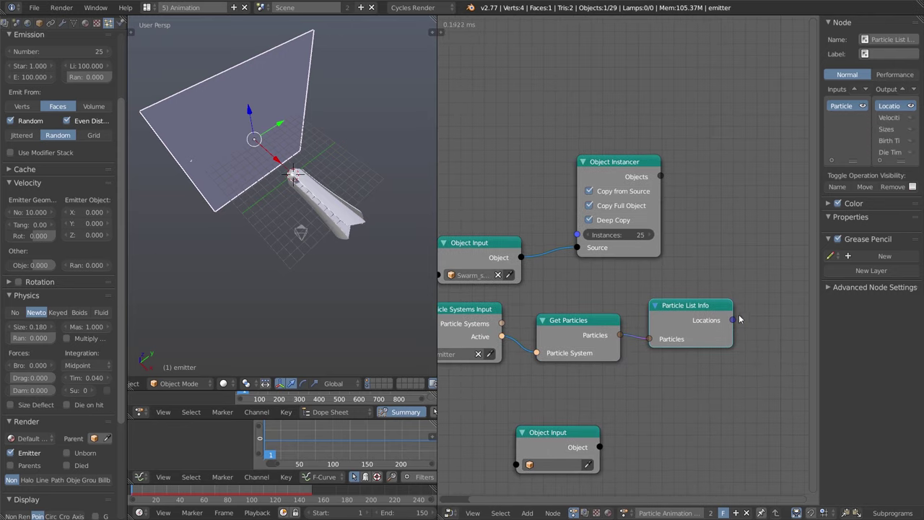
{"action": "left_click", "coordinate": [823, 291]}
{"action": "left_click_drag", "start_coordinate": [821, 292], "coordinate": [785, 293]}
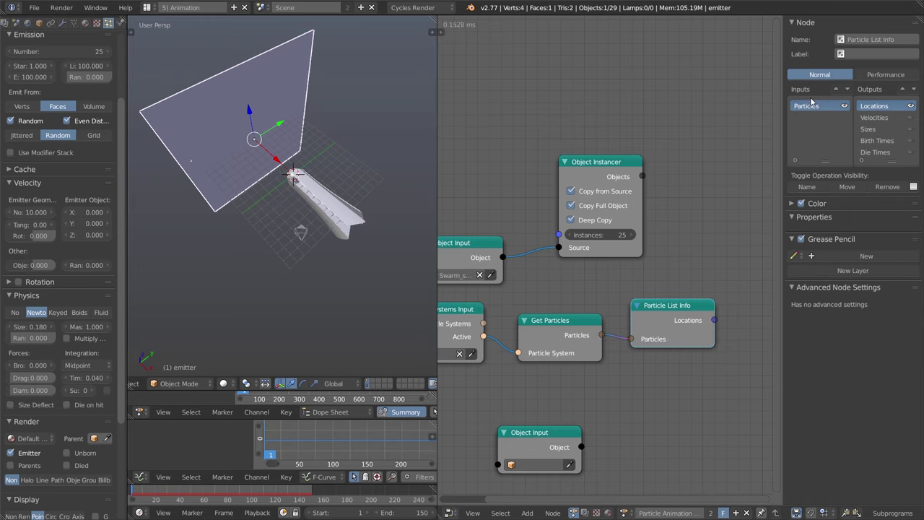
{"action": "key", "text": "n"}
{"action": "key", "text": "n"}
Turn on the Sizes, Birth Times and Die Times outputs of Particle List Info
{"action": "left_click", "coordinate": [911, 130]}
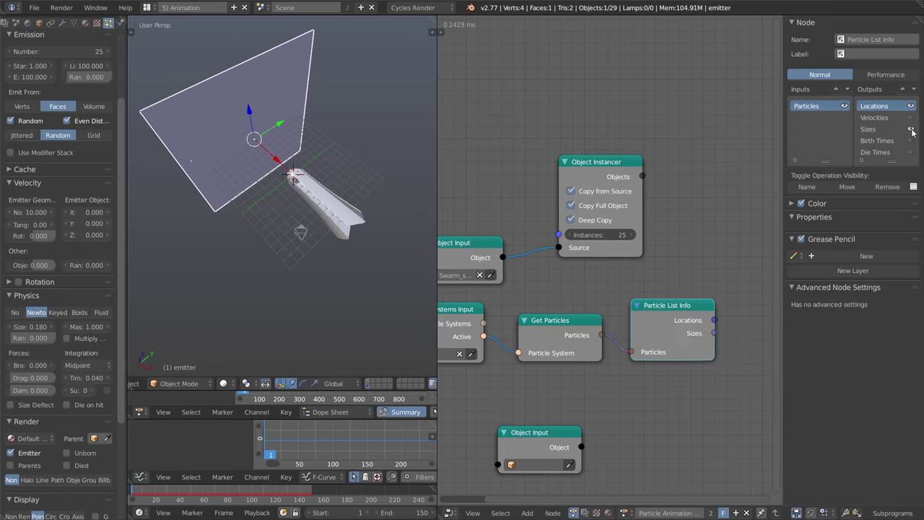
{"action": "left_click_drag", "start_coordinate": [894, 161], "coordinate": [894, 171]}
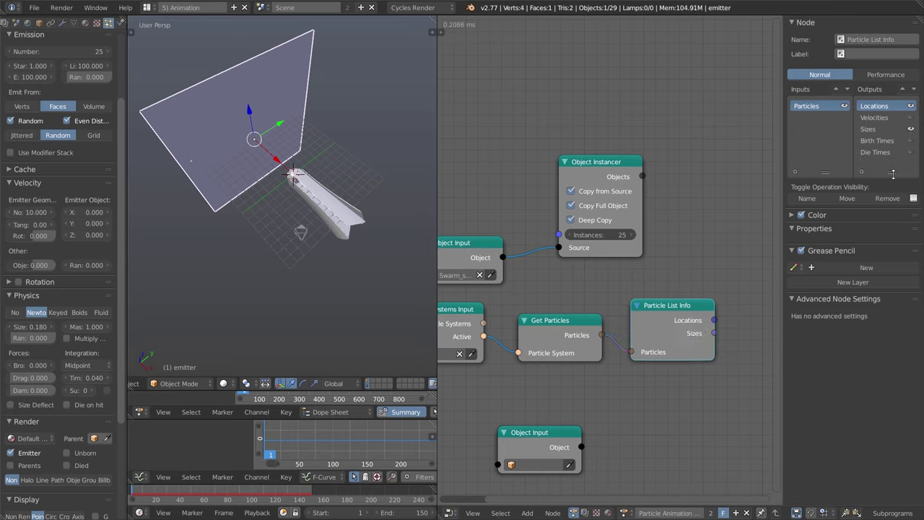
{"action": "left_click", "coordinate": [911, 141]}
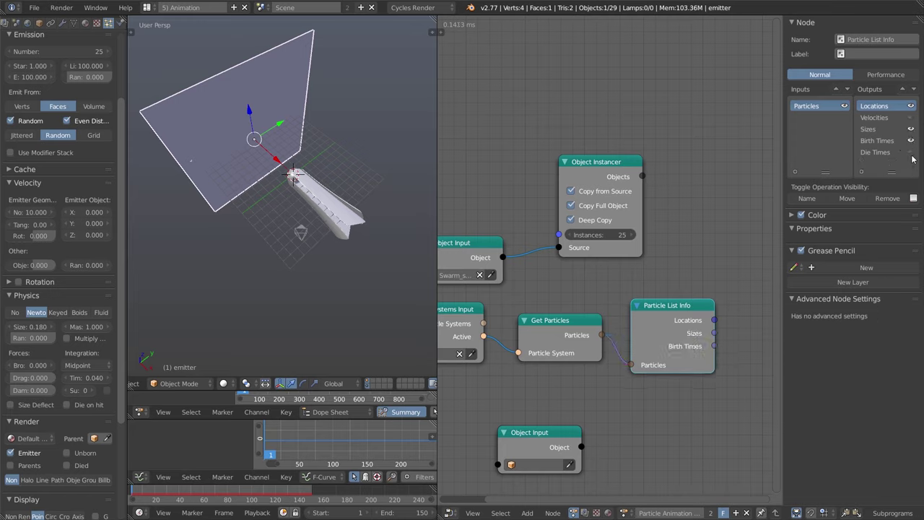
{"action": "left_click", "coordinate": [911, 154]}
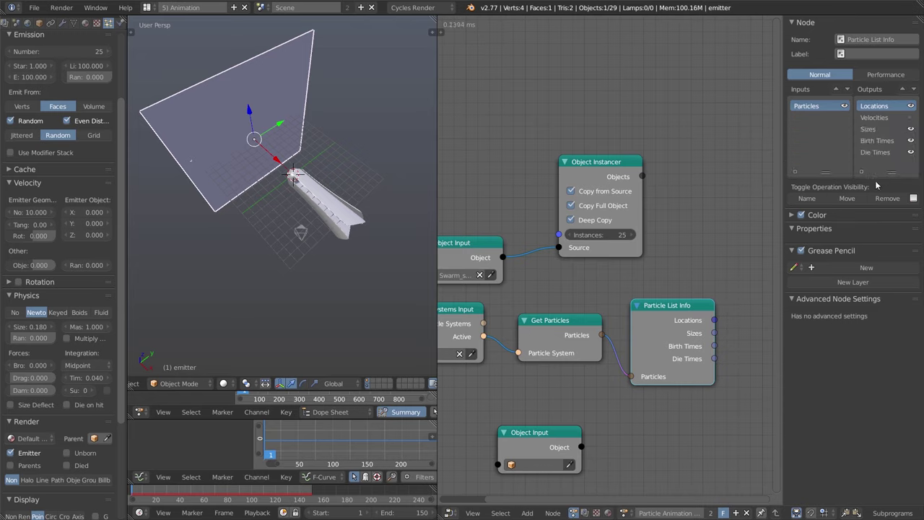
{"action": "scroll", "coordinate": [625, 208], "scroll_direction": "down", "scroll_amount": 2}
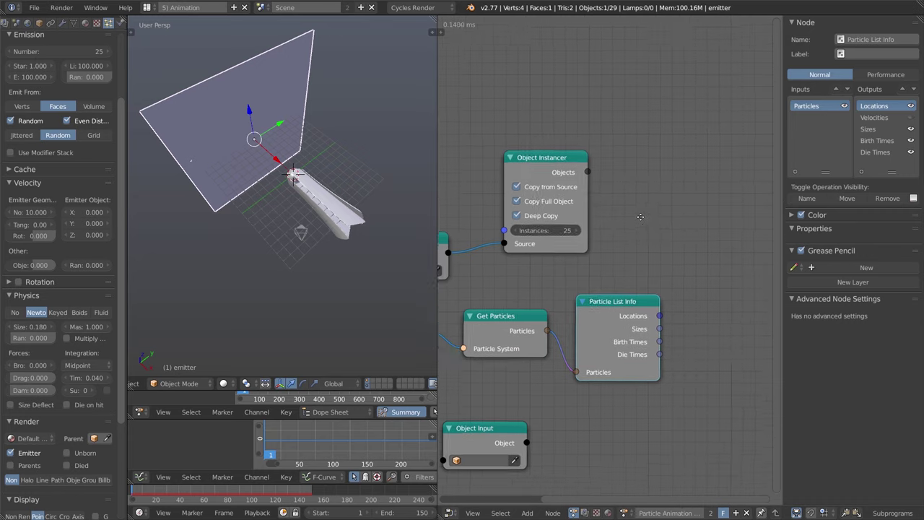
{"action": "key", "text": "ctrl+f"}
{"action": "key", "text": "Return"}
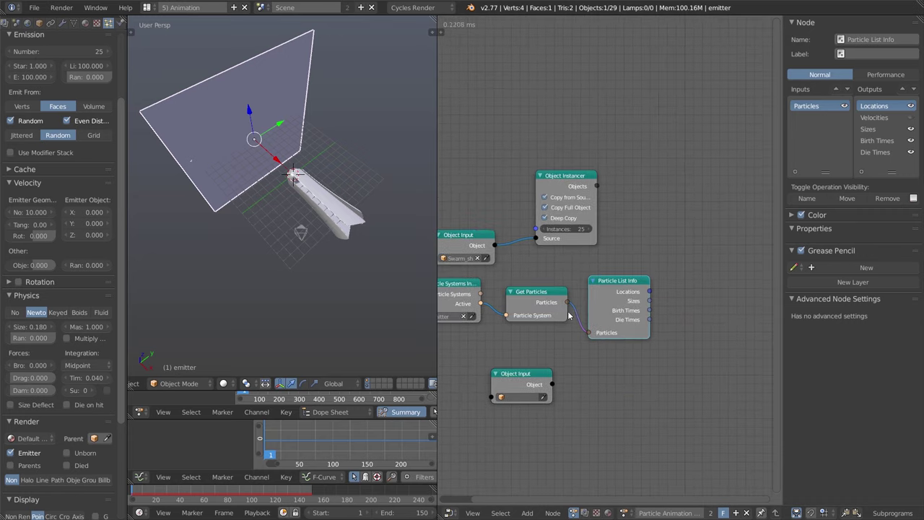
Set the lower Object Input to Swarm_ship1 and position it below Particle List Info
{"action": "left_click", "coordinate": [594, 212]}
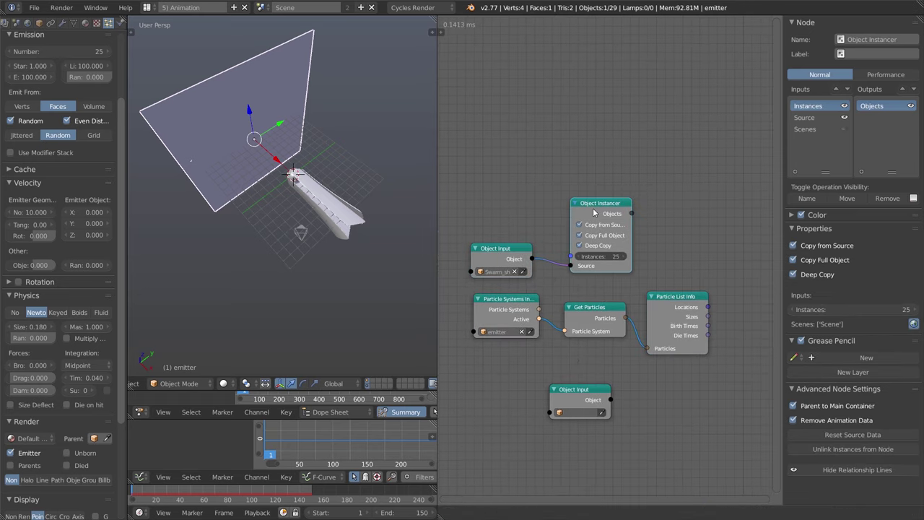
{"action": "mouse_move", "coordinate": [552, 382]}
{"action": "left_mouse_down"}
{"action": "mouse_move", "coordinate": [576, 378]}
{"action": "mouse_move", "coordinate": [567, 375]}
{"action": "left_mouse_up"}
{"action": "left_click", "coordinate": [582, 388]}
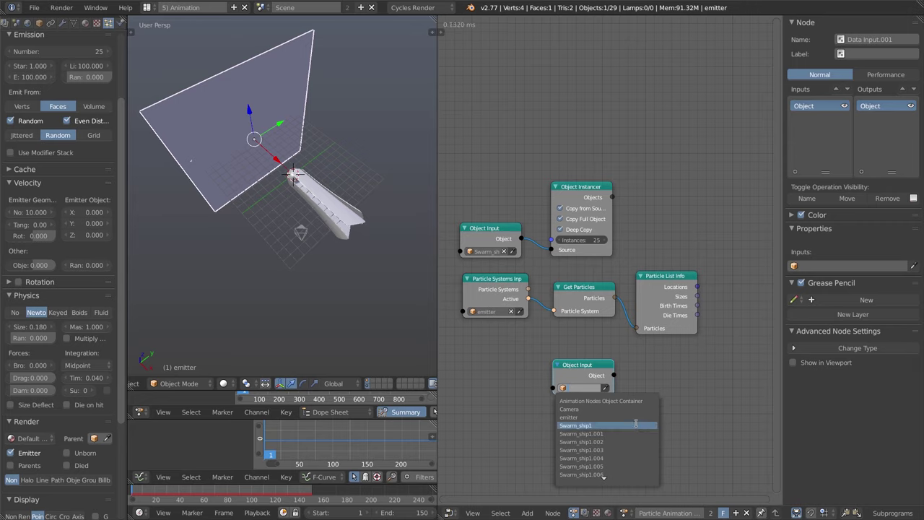
{"action": "left_click", "coordinate": [597, 426]}
{"action": "left_click_drag", "start_coordinate": [578, 364], "coordinate": [663, 347]}
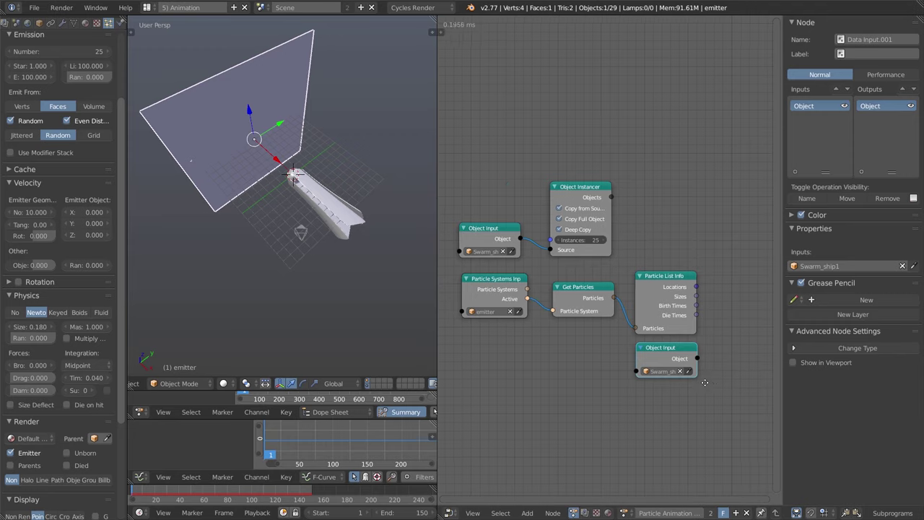
{"action": "middle_click_drag", "start_coordinate": [767, 349], "coordinate": [635, 325]}
{"action": "key", "text": "shift+a"}
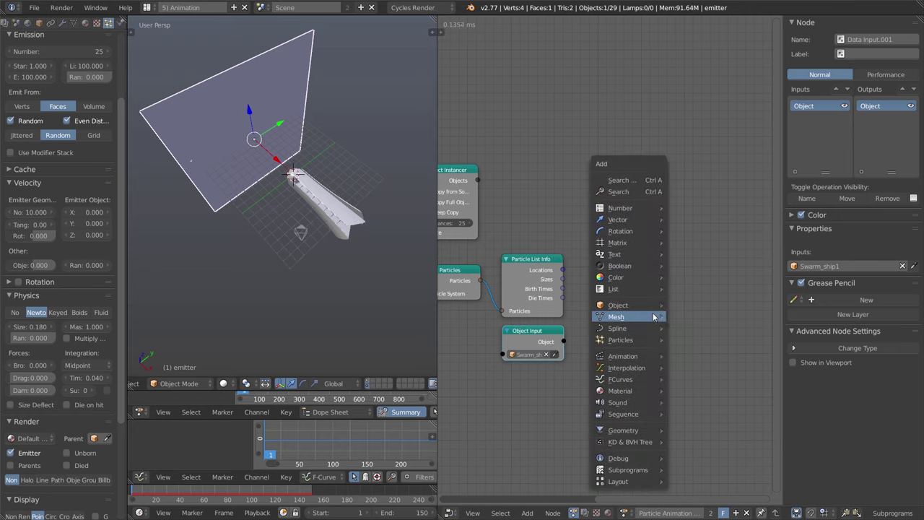
{"action": "mouse_move", "coordinate": [634, 474]}
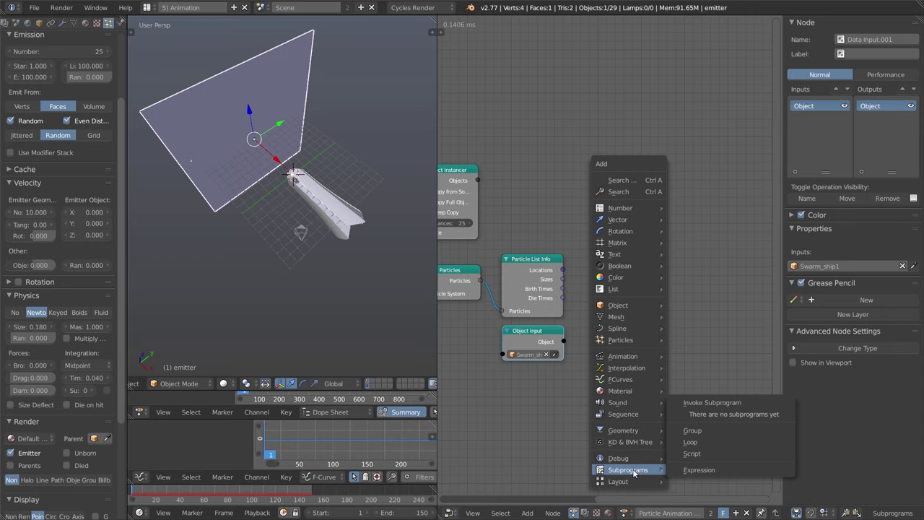
{"action": "left_click", "coordinate": [695, 443]}
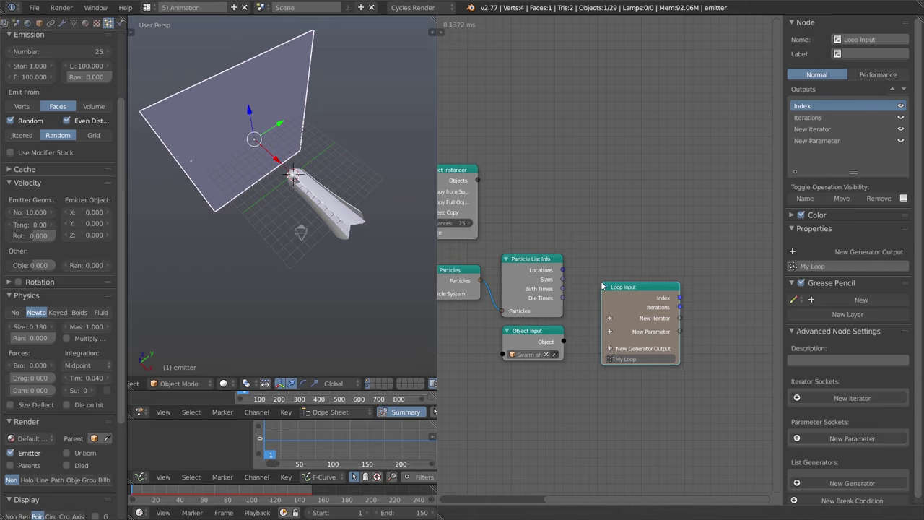
{"action": "left_click", "coordinate": [603, 286]}
{"action": "key", "text": "shift+a"}
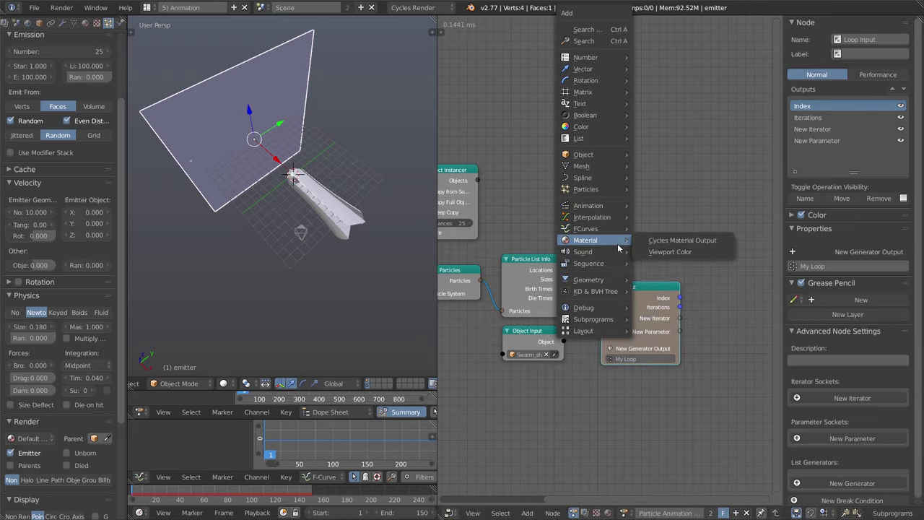
{"action": "mouse_move", "coordinate": [615, 254]}
{"action": "mouse_move", "coordinate": [605, 327]}
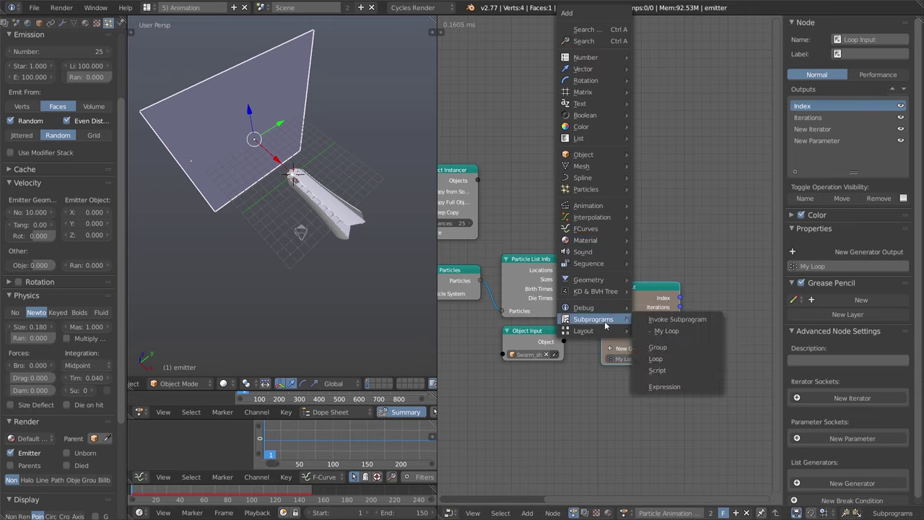
{"action": "left_click", "coordinate": [672, 332]}
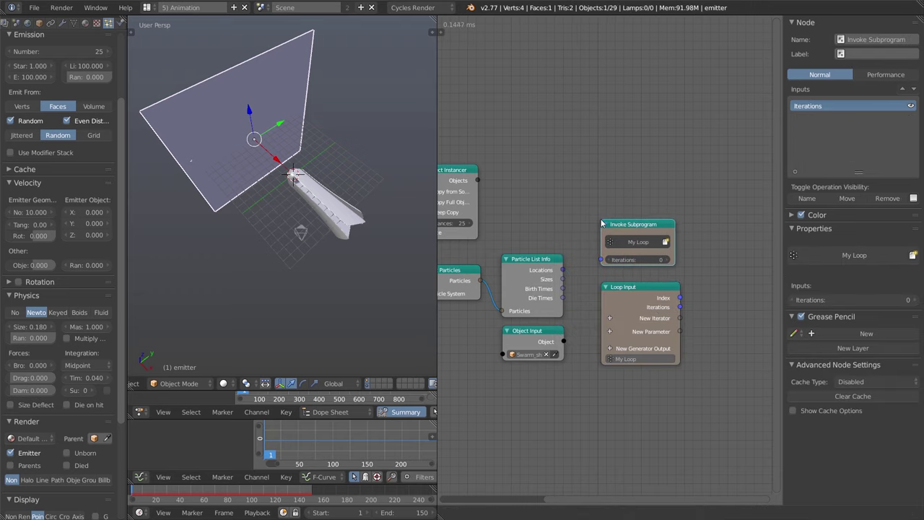
{"action": "left_click", "coordinate": [606, 227]}
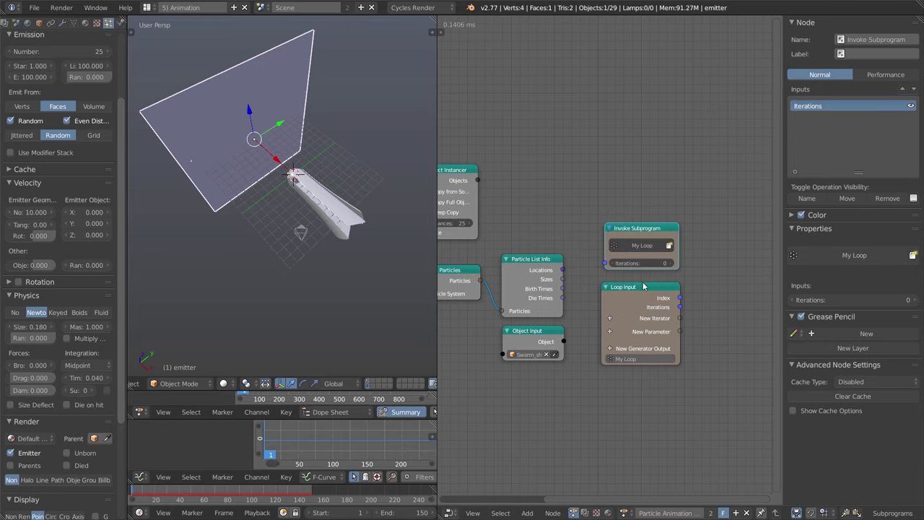
{"action": "middle_click_drag", "start_coordinate": [476, 197], "coordinate": [576, 218]}
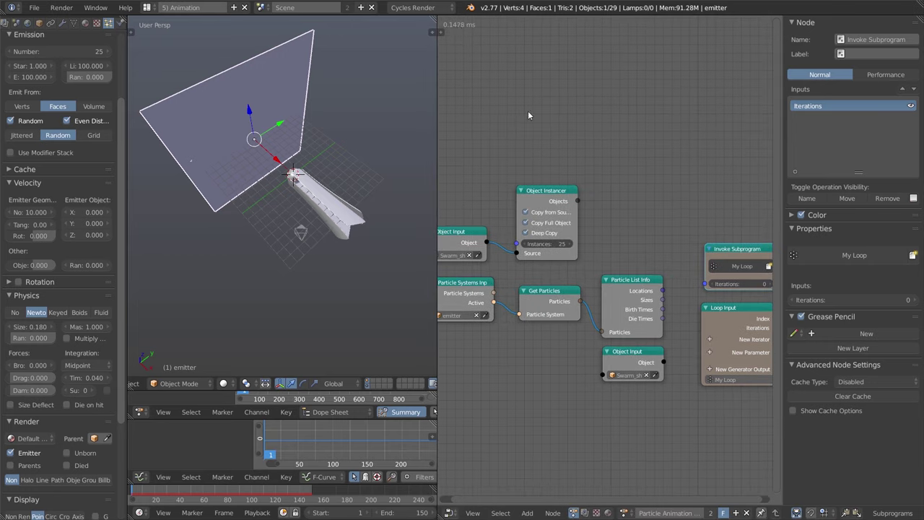
{"action": "middle_click_drag", "start_coordinate": [655, 433], "coordinate": [530, 412]}
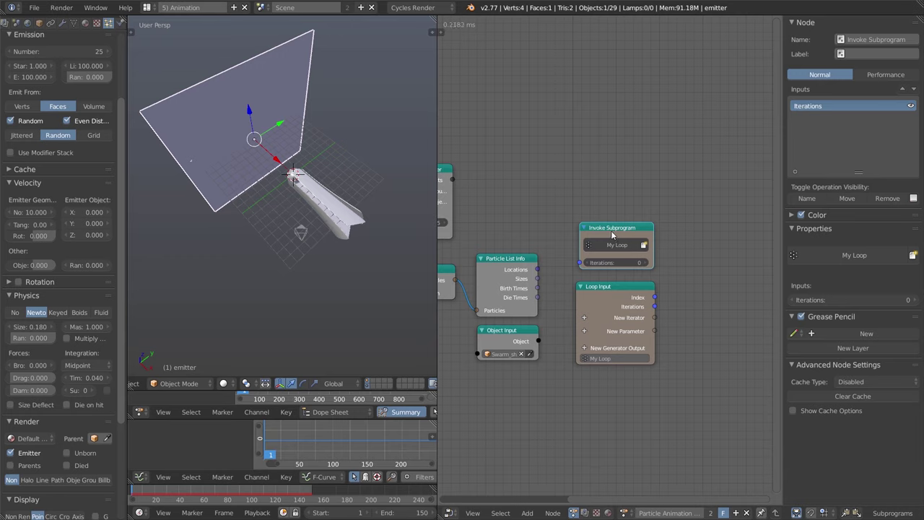
{"action": "left_click_drag", "start_coordinate": [612, 234], "coordinate": [610, 232]}
{"action": "middle_click_drag", "start_coordinate": [603, 301], "coordinate": [591, 247]}
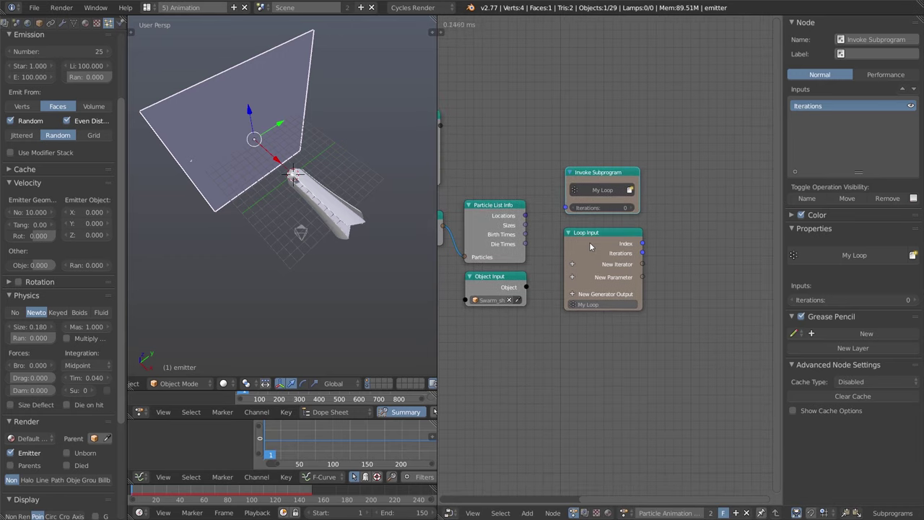
{"action": "left_click_drag", "start_coordinate": [590, 247], "coordinate": [592, 253]}
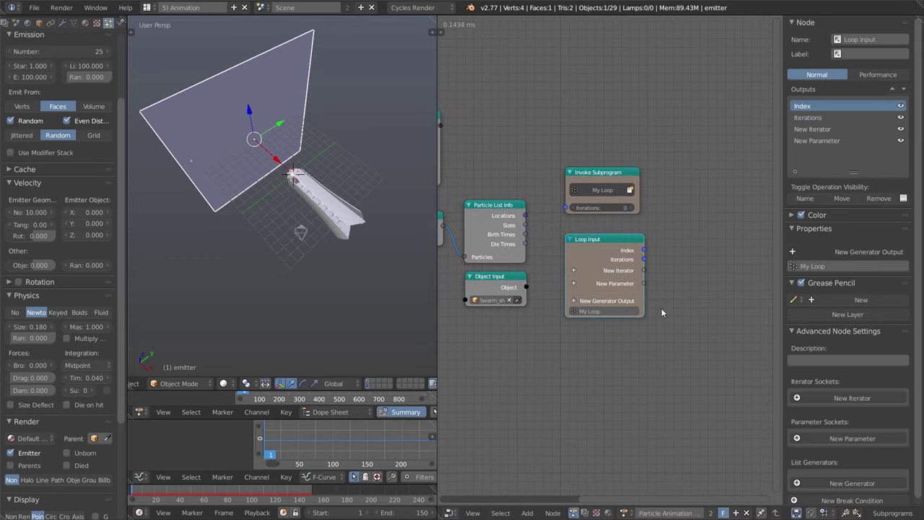
{"action": "middle_click_drag", "start_coordinate": [663, 312], "coordinate": [660, 313]}
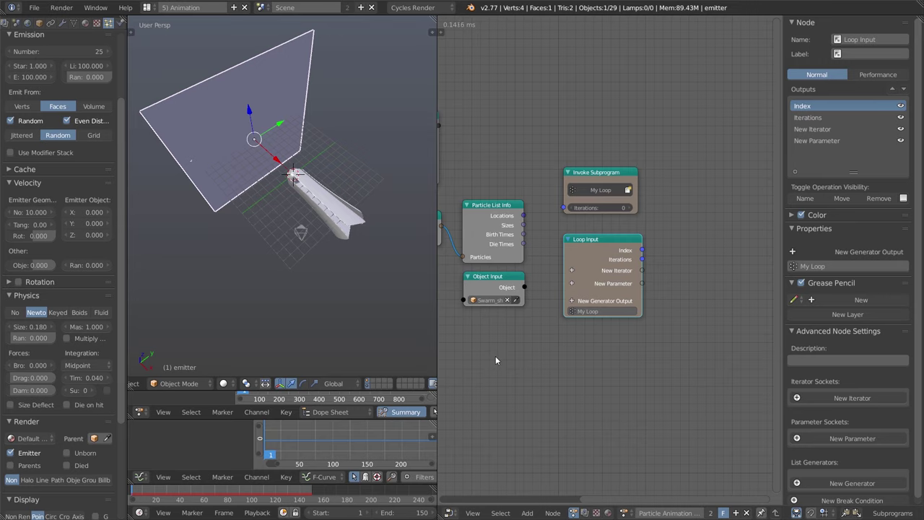
{"action": "scroll", "coordinate": [530, 403], "scroll_direction": "up", "scroll_amount": 1}
{"action": "scroll", "coordinate": [560, 401], "scroll_direction": "up", "scroll_amount": 1}
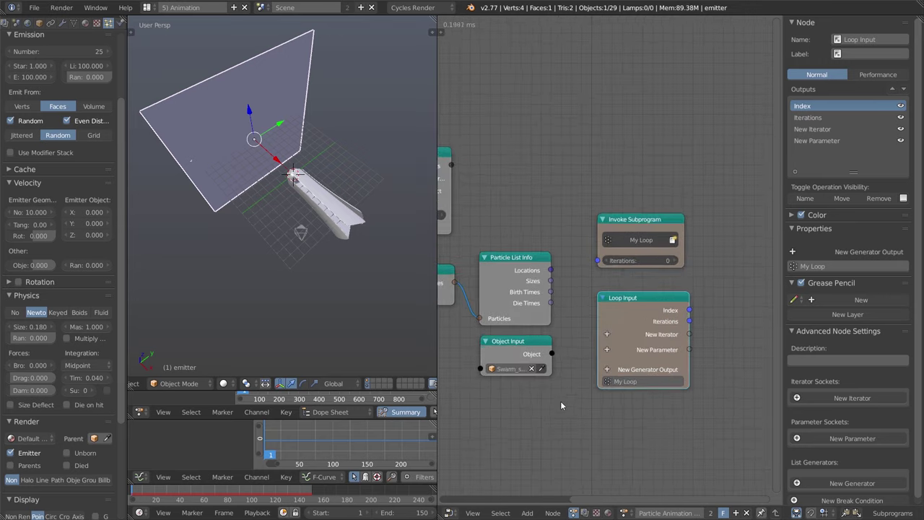
{"action": "middle_click_drag", "start_coordinate": [560, 405], "coordinate": [586, 427]}
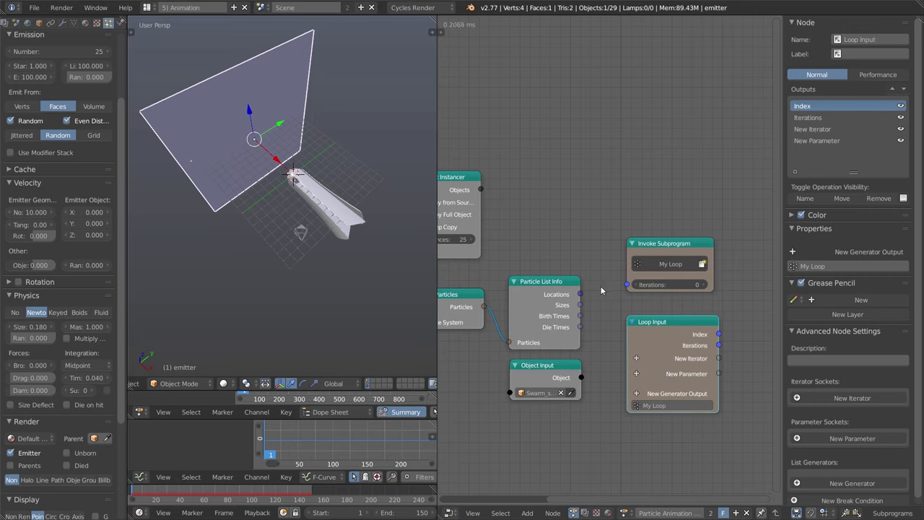
Add a Create Float List node and extend it to ten elements
{"action": "key", "text": "shift+a"}
{"action": "mouse_move", "coordinate": [568, 138]}
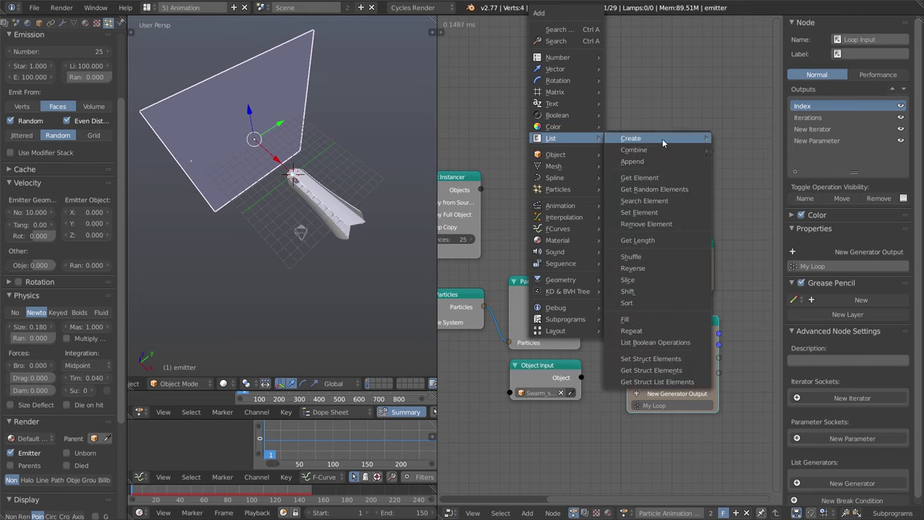
{"action": "mouse_move", "coordinate": [662, 139]}
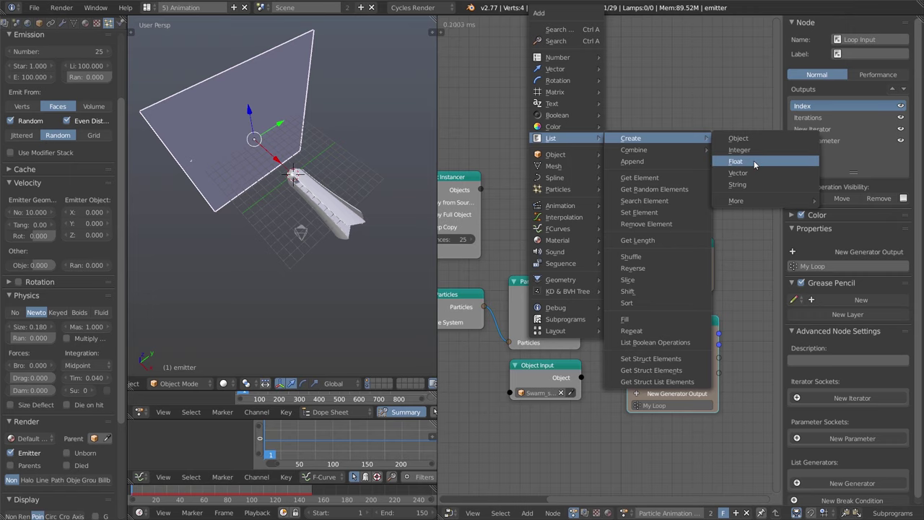
{"action": "left_click", "coordinate": [755, 161]}
{"action": "left_click", "coordinate": [632, 167]}
{"action": "left_click", "coordinate": [634, 162]}
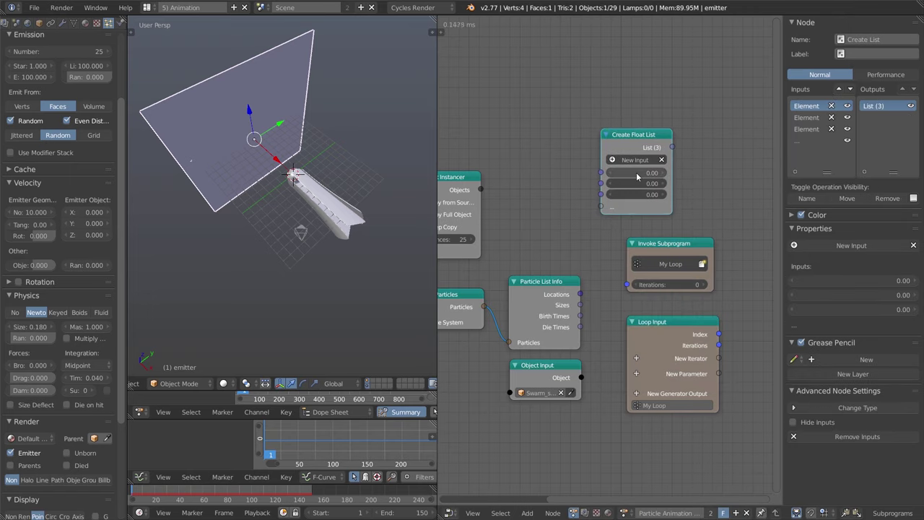
{"action": "left_click", "coordinate": [636, 162]}
{"action": "left_click", "coordinate": [636, 161]}
{"action": "left_click", "coordinate": [636, 162]}
{"action": "left_click_drag", "start_coordinate": [641, 153], "coordinate": [586, 109]}
{"action": "left_click", "coordinate": [584, 114]}
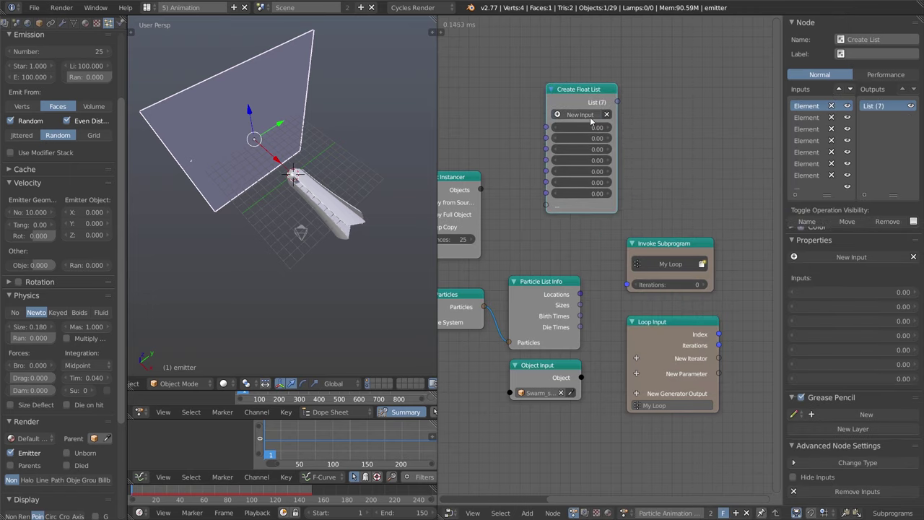
{"action": "left_click", "coordinate": [584, 114]}
{"action": "left_click", "coordinate": [583, 114]}
{"action": "left_click", "coordinate": [584, 114]}
{"action": "left_click_drag", "start_coordinate": [617, 103], "coordinate": [679, 101]}
{"action": "scroll", "coordinate": [629, 105], "scroll_direction": "up", "scroll_amount": 2}
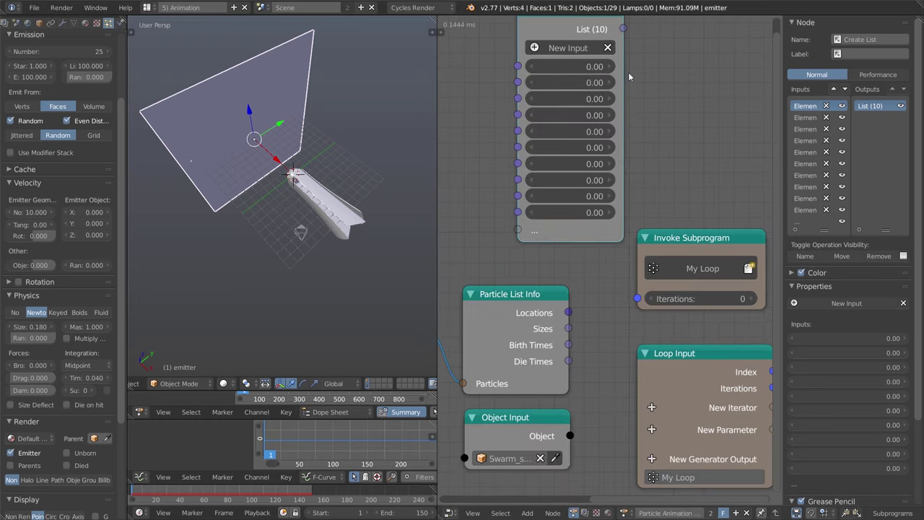
Enter the values 4, 1, 1, 1 and 7 into several float list elements
{"action": "left_click", "coordinate": [585, 143]}
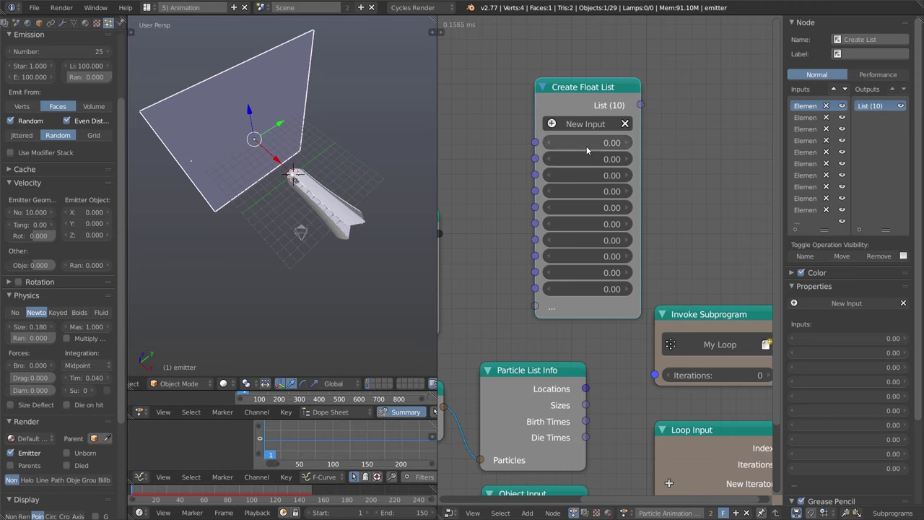
{"action": "type", "text": "4"}
{"action": "key", "text": "Return"}
{"action": "left_click", "coordinate": [598, 175]}
{"action": "type", "text": "1"}
{"action": "key", "text": "Return"}
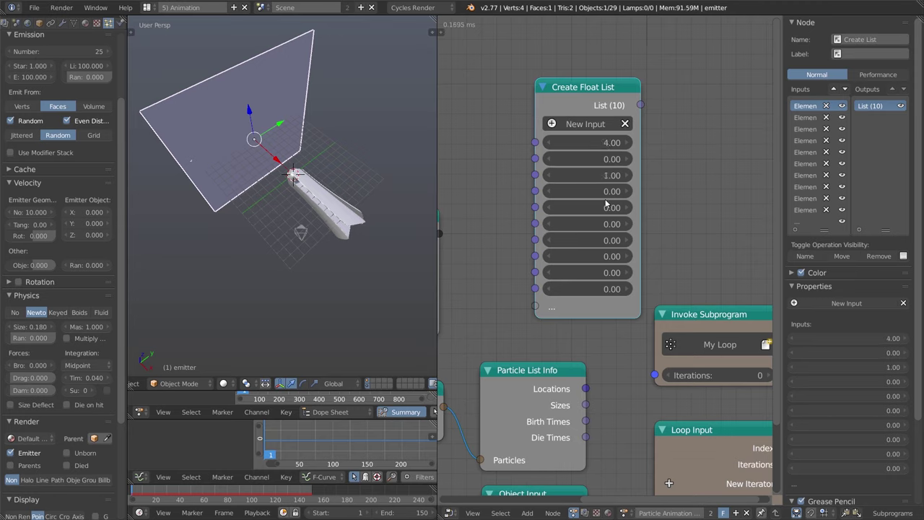
{"action": "left_click", "coordinate": [607, 207]}
{"action": "type", "text": "1"}
{"action": "left_click", "coordinate": [608, 225]}
{"action": "left_click", "coordinate": [609, 255]}
{"action": "type", "text": "1"}
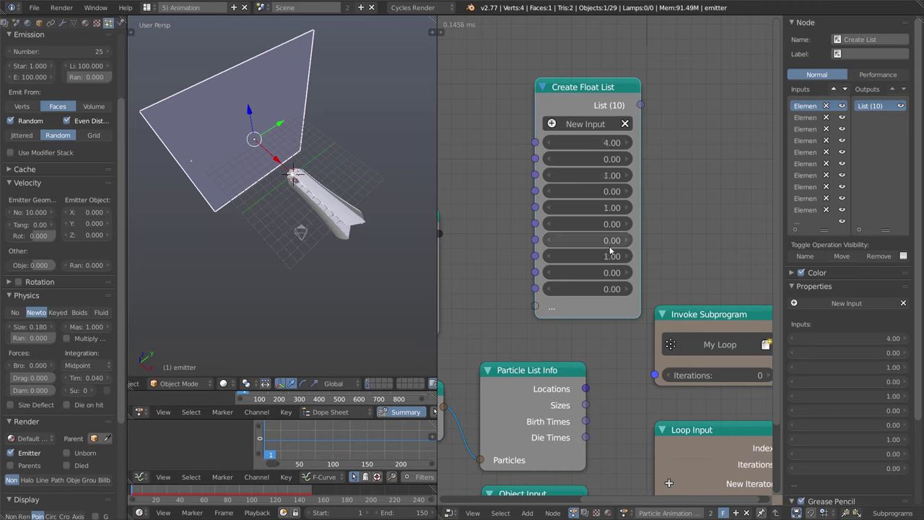
{"action": "left_click", "coordinate": [600, 273]}
{"action": "type", "text": "7"}
{"action": "key", "text": "Return"}
Add a Debug node fed by the float list and widen it to show the whole list
{"action": "key", "text": "shift+a"}
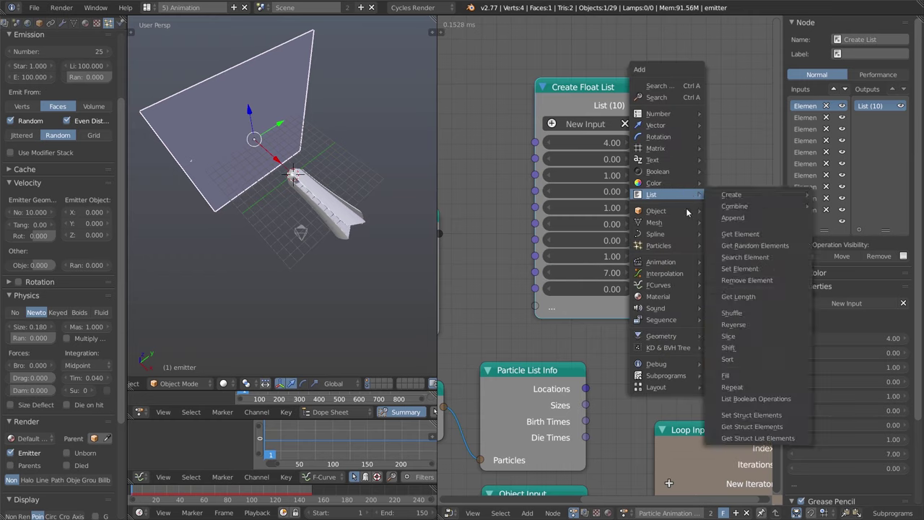
{"action": "mouse_move", "coordinate": [659, 364]}
{"action": "left_click", "coordinate": [774, 361]}
{"action": "left_click_drag", "start_coordinate": [528, 97], "coordinate": [588, 150]}
{"action": "middle_click_drag", "start_coordinate": [704, 156], "coordinate": [564, 145]}
{"action": "left_click_drag", "start_coordinate": [541, 136], "coordinate": [783, 159]}
{"action": "middle_click_drag", "start_coordinate": [536, 157], "coordinate": [646, 193]}
{"action": "scroll", "coordinate": [638, 256], "scroll_direction": "down", "scroll_amount": 3}
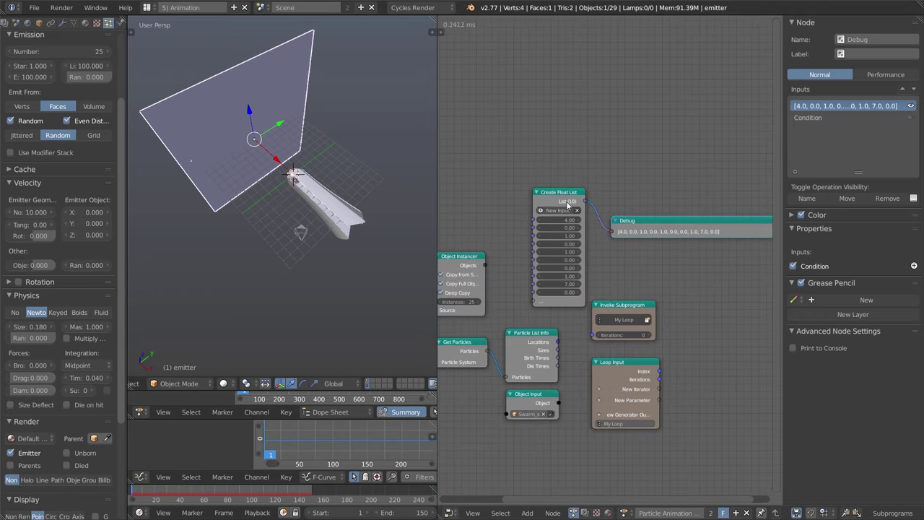
Delete the float list and Debug nodes, then add a new iterator to Loop Input
{"action": "left_click", "coordinate": [567, 201]}
{"action": "key", "text": "x"}
{"action": "left_click_drag", "start_coordinate": [633, 231], "coordinate": [595, 229]}
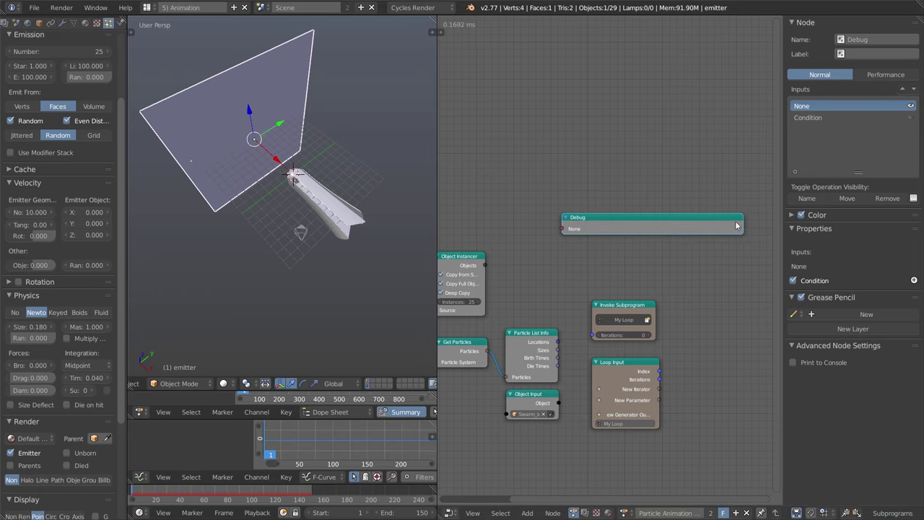
{"action": "key", "text": "x"}
{"action": "scroll", "coordinate": [538, 278], "scroll_direction": "up", "scroll_amount": 2}
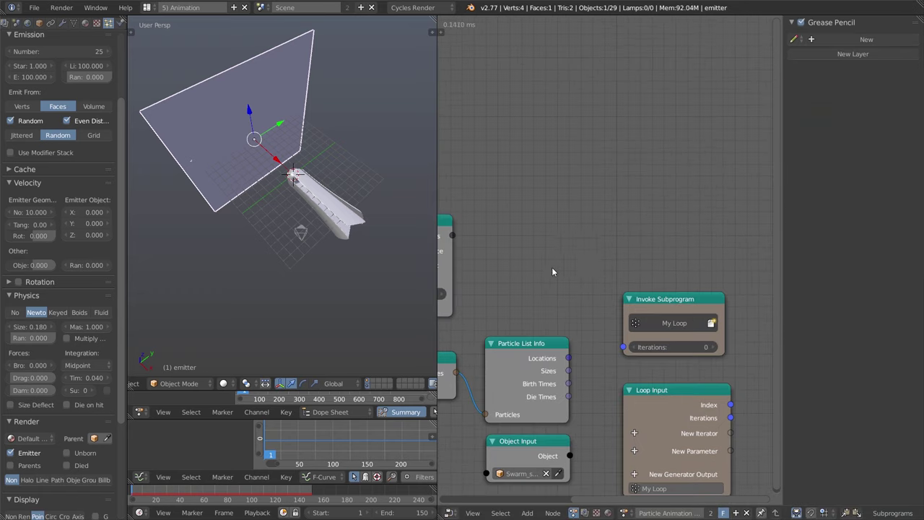
{"action": "scroll", "coordinate": [554, 258], "scroll_direction": "left", "scroll_amount": 2, "text": "ctrl"}
{"action": "left_click_drag", "start_coordinate": [528, 228], "coordinate": [651, 330]}
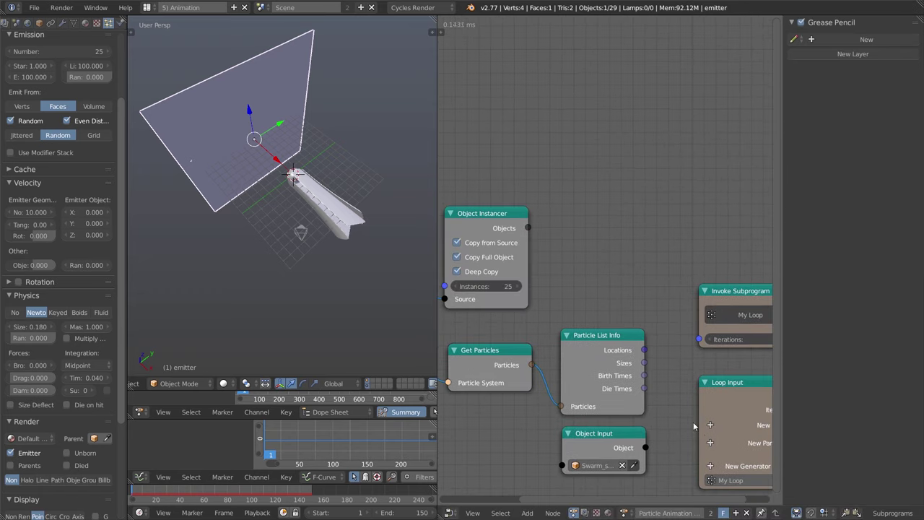
{"action": "middle_click_drag", "start_coordinate": [651, 330], "coordinate": [617, 395]}
{"action": "middle_click_drag", "start_coordinate": [513, 276], "coordinate": [450, 224]}
{"action": "scroll", "coordinate": [547, 278], "scroll_direction": "down", "scroll_amount": 1}
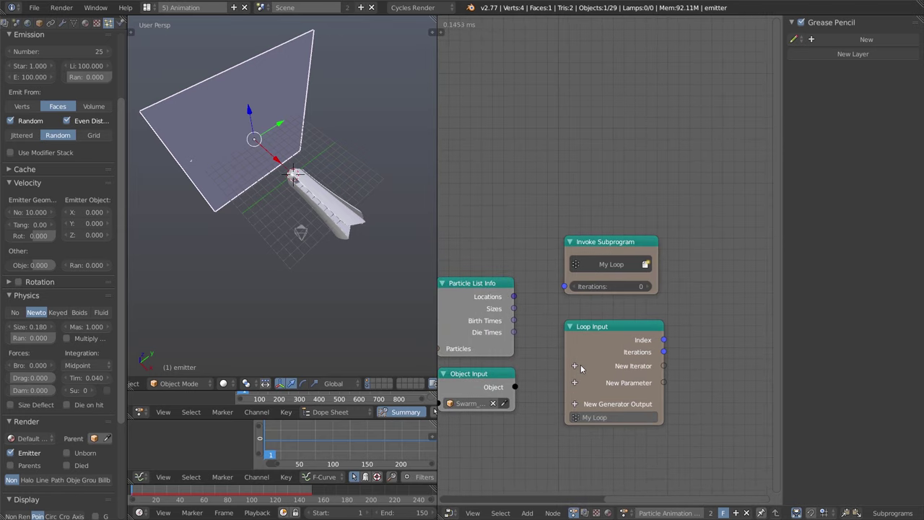
{"action": "left_click", "coordinate": [581, 366]}
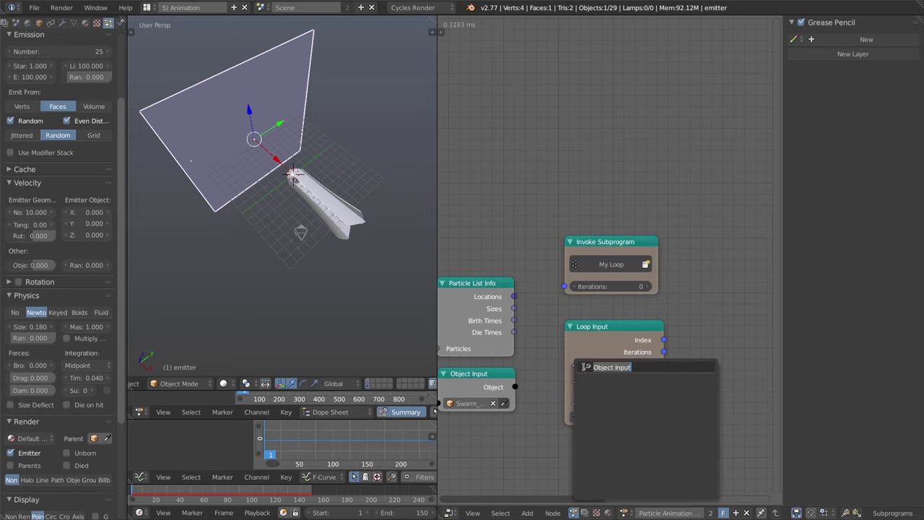
Add an Object List iterator to the loop and feed it the Object Instancer's objects
{"action": "type", "text": "object"}
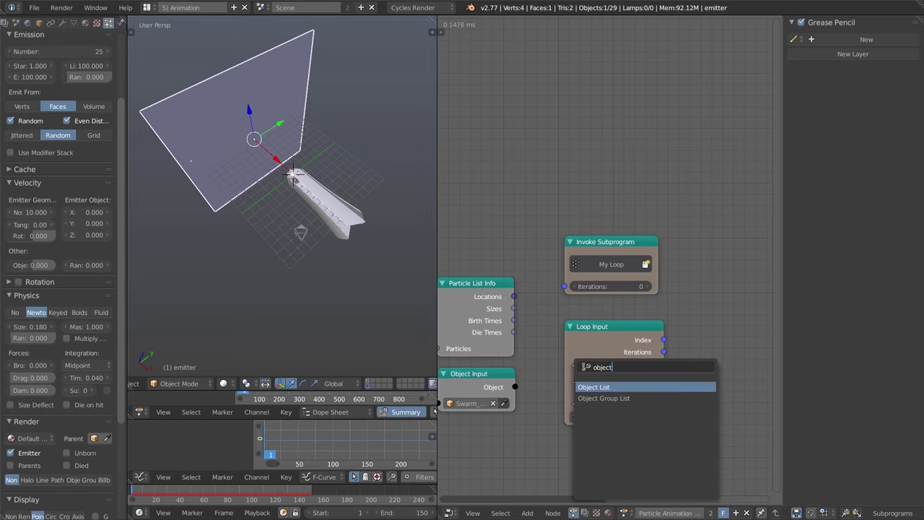
{"action": "key", "text": "Return"}
{"action": "scroll", "coordinate": [527, 214], "scroll_direction": "left", "scroll_amount": 5, "text": "ctrl"}
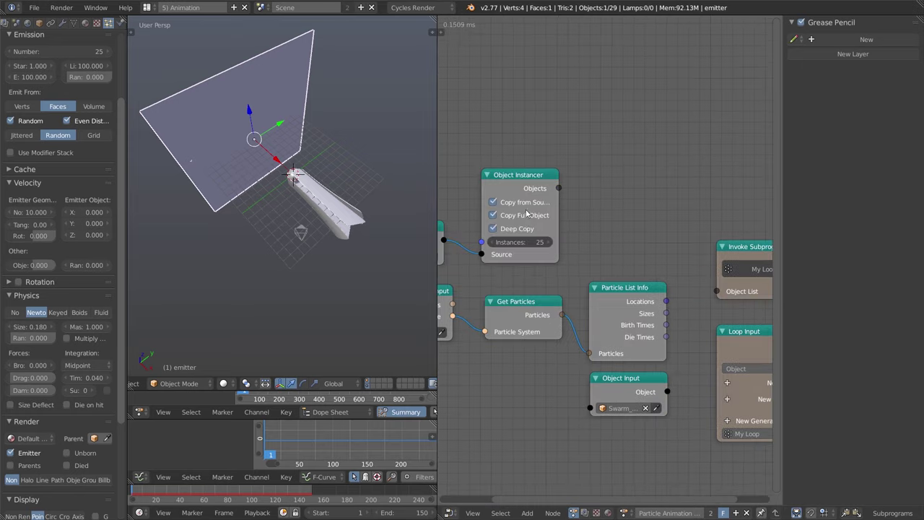
{"action": "left_click_drag", "start_coordinate": [559, 188], "coordinate": [718, 291]}
{"action": "middle_click_drag", "start_coordinate": [706, 303], "coordinate": [644, 279]}
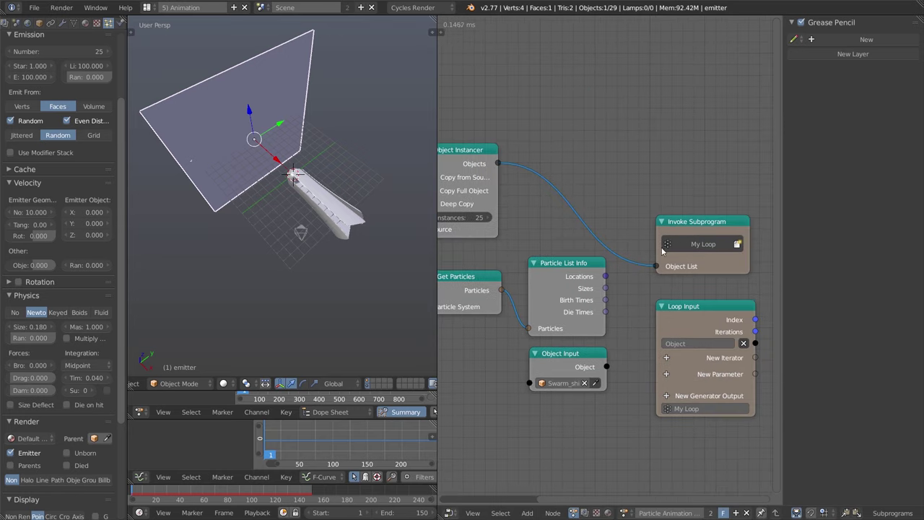
{"action": "left_click_drag", "start_coordinate": [692, 249], "coordinate": [680, 209]}
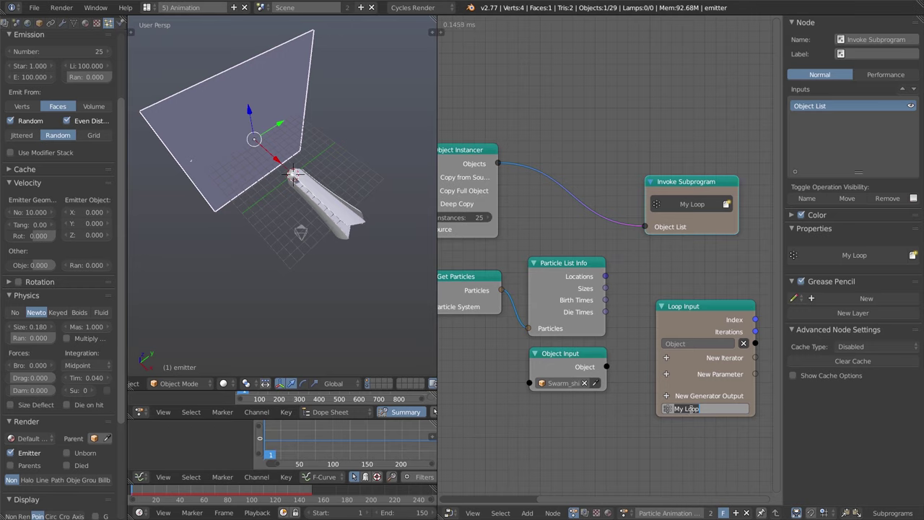
Rename the loop subprogram to 'Set Inst Loc_Scale' and tidy the surrounding nodes
{"action": "type", "text": "S"}
{"action": "type", "text": "et List Loca"}
{"action": "key", "text": "Return"}
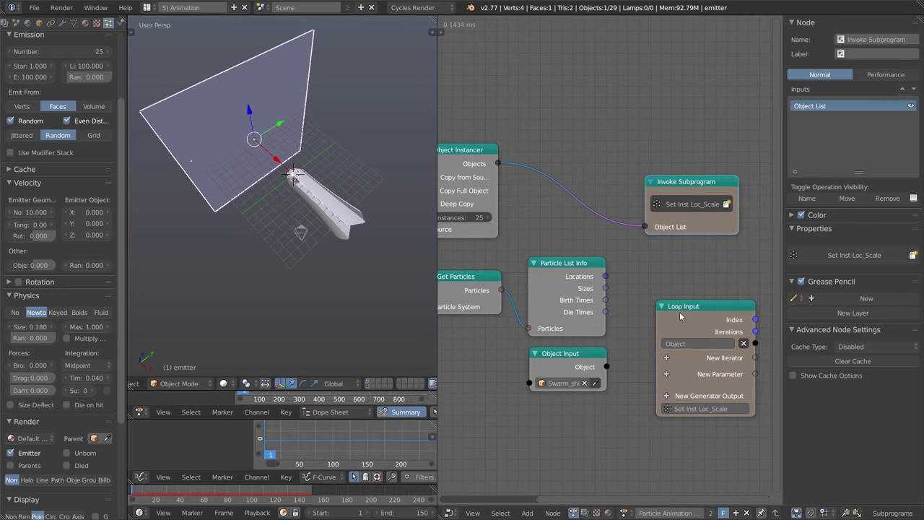
{"action": "left_click_drag", "start_coordinate": [680, 312], "coordinate": [674, 323]}
{"action": "left_click_drag", "start_coordinate": [673, 195], "coordinate": [682, 178]}
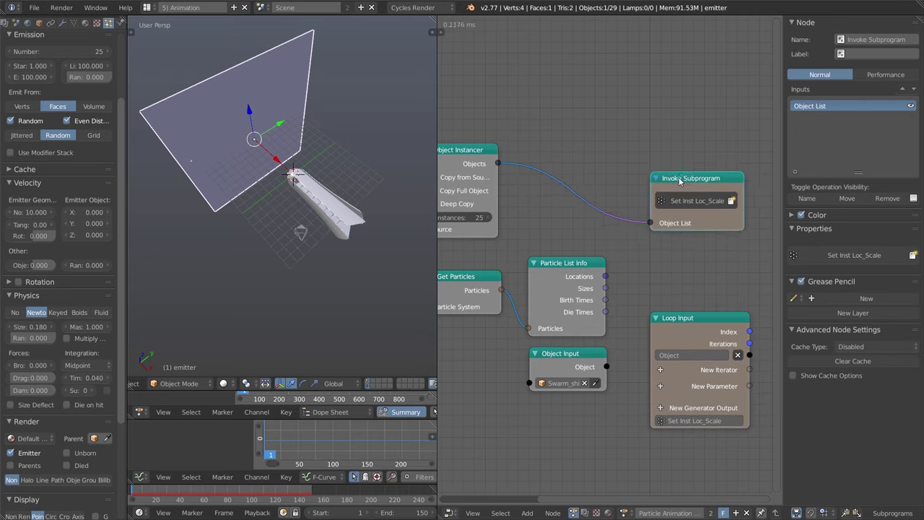
Add a Vector List iterator named Locations and wire the particle Locations into it
{"action": "left_click", "coordinate": [659, 369]}
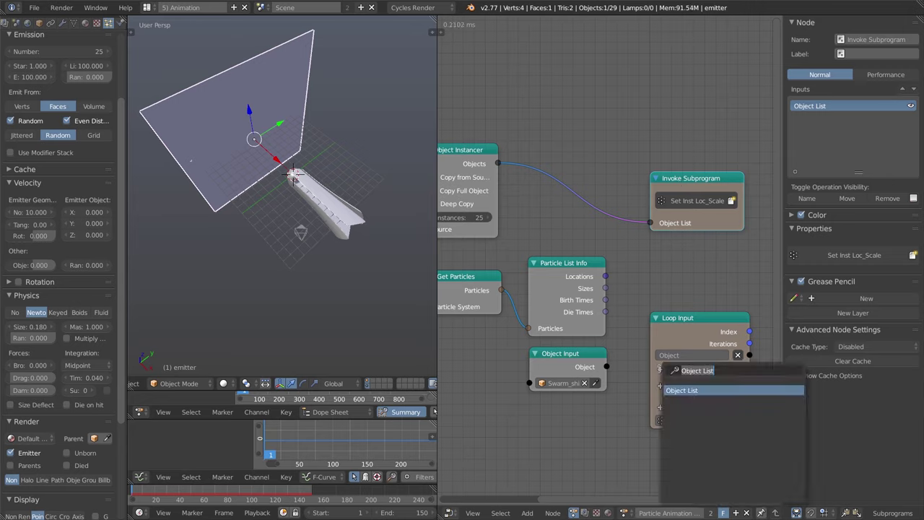
{"action": "type", "text": "vector"}
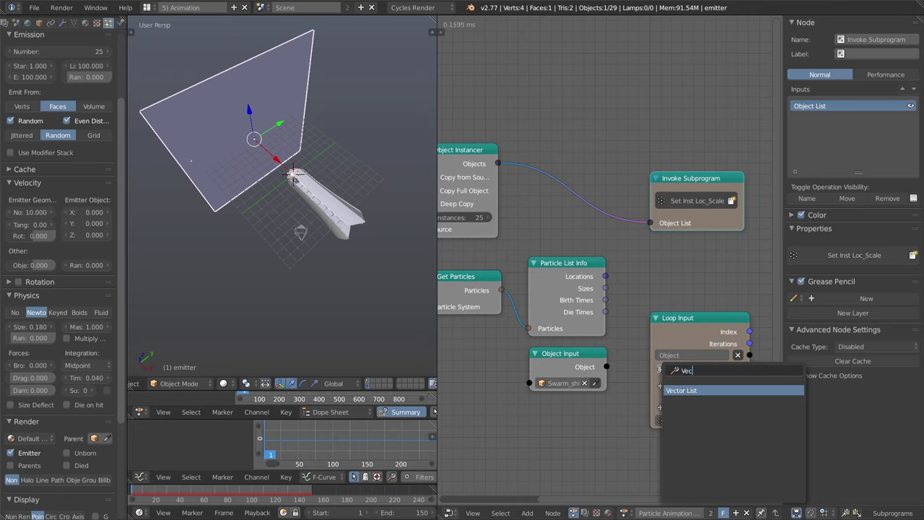
{"action": "key", "text": "Return"}
{"action": "left_click", "coordinate": [672, 367]}
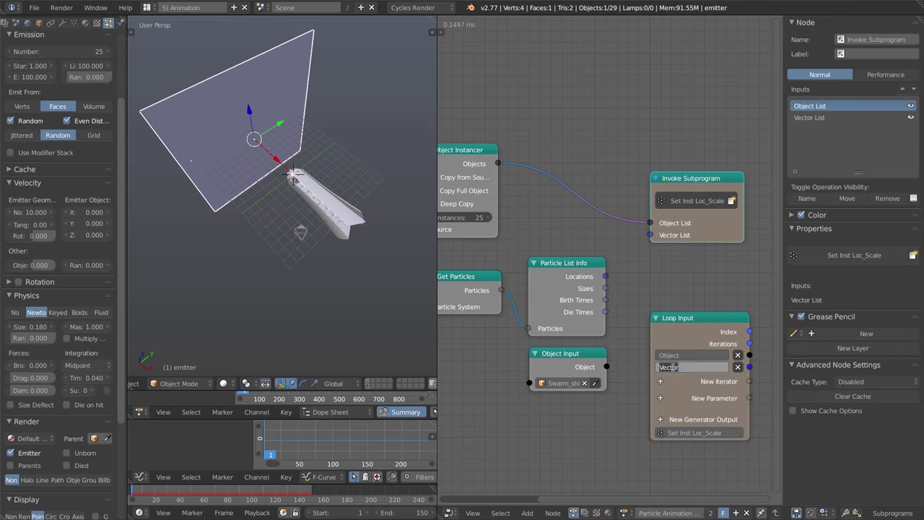
{"action": "type", "text": "Locations"}
{"action": "key", "text": "Return"}
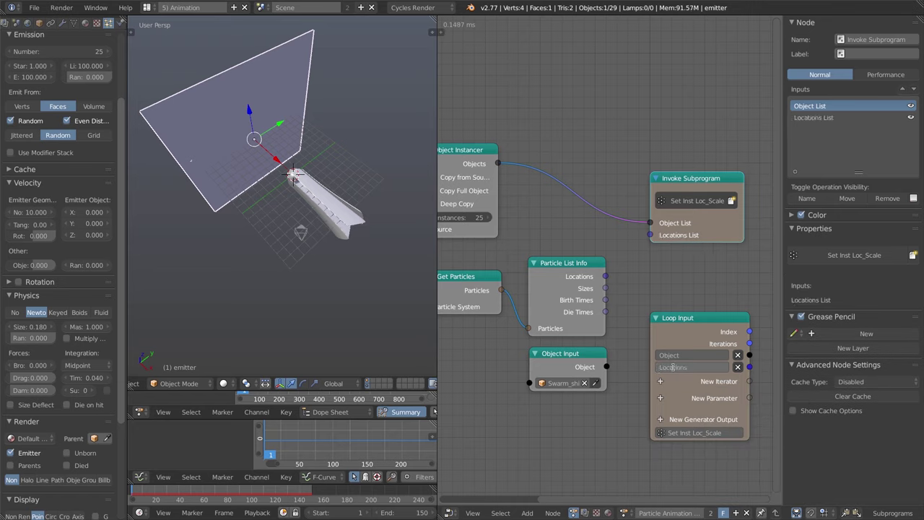
{"action": "left_click_drag", "start_coordinate": [605, 275], "coordinate": [650, 235]}
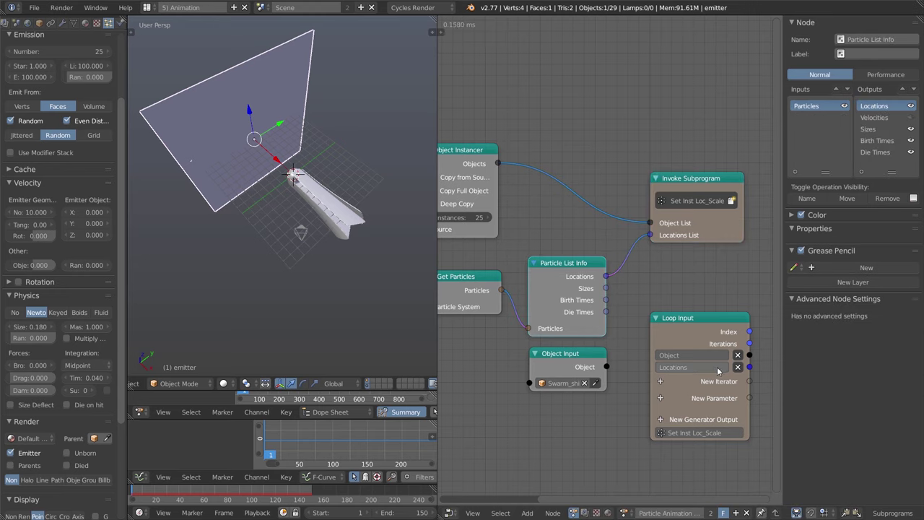
{"action": "middle_click_drag", "start_coordinate": [704, 396], "coordinate": [689, 343]}
Add three Float List iterators to the Loop Input node
{"action": "left_click", "coordinate": [646, 331]}
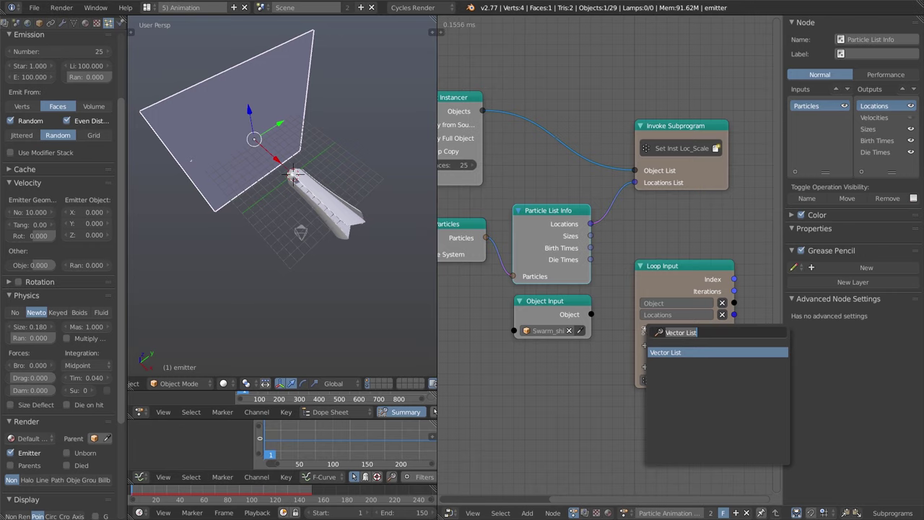
{"action": "type", "text": "float"}
{"action": "key", "text": "Return"}
{"action": "left_click", "coordinate": [647, 342]}
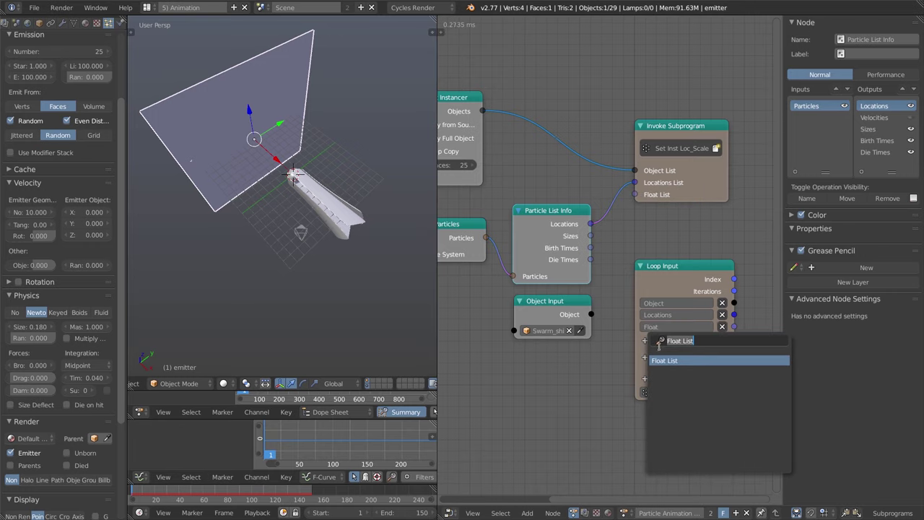
{"action": "key", "text": "Return"}
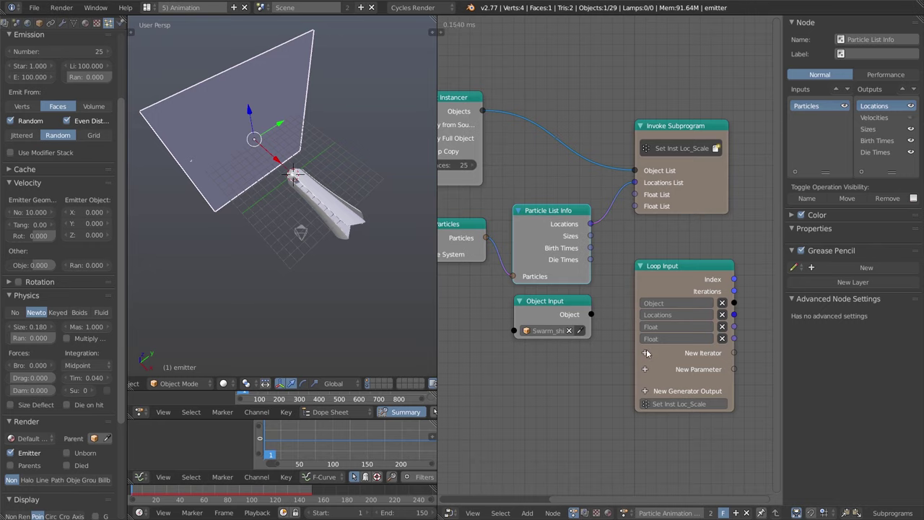
{"action": "left_click", "coordinate": [647, 353]}
{"action": "left_click", "coordinate": [687, 367]}
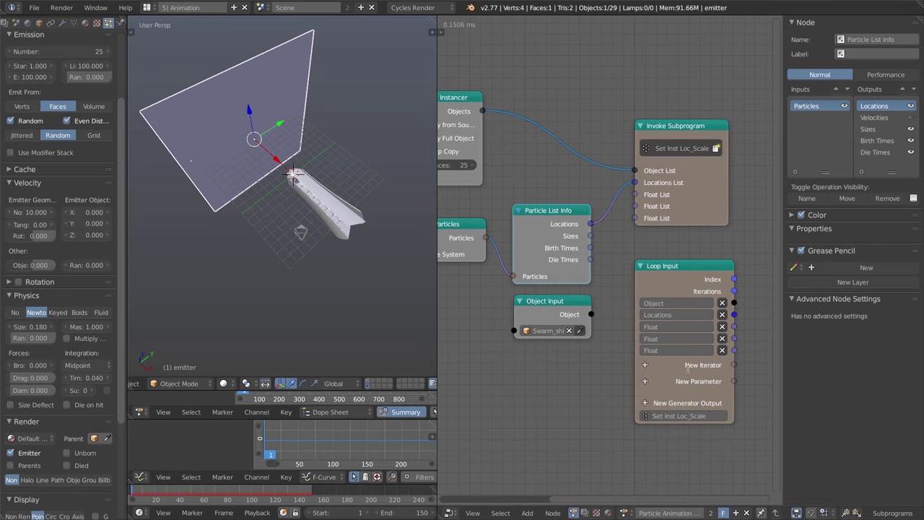
Name the three float iterators Sizes, Birth Times and Death Times
{"action": "double_click", "coordinate": [671, 326]}
{"action": "type", "text": "Sizes"}
{"action": "key", "text": "Return"}
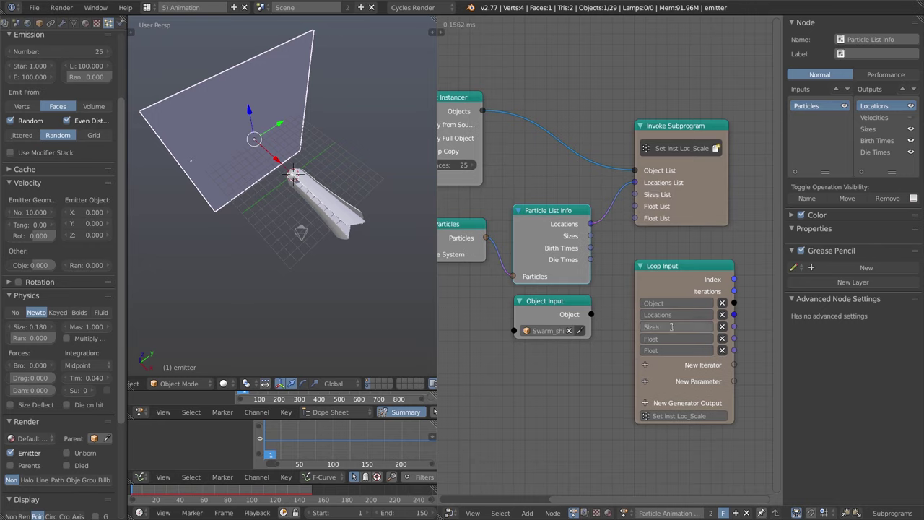
{"action": "double_click", "coordinate": [663, 337]}
{"action": "type", "text": "D"}
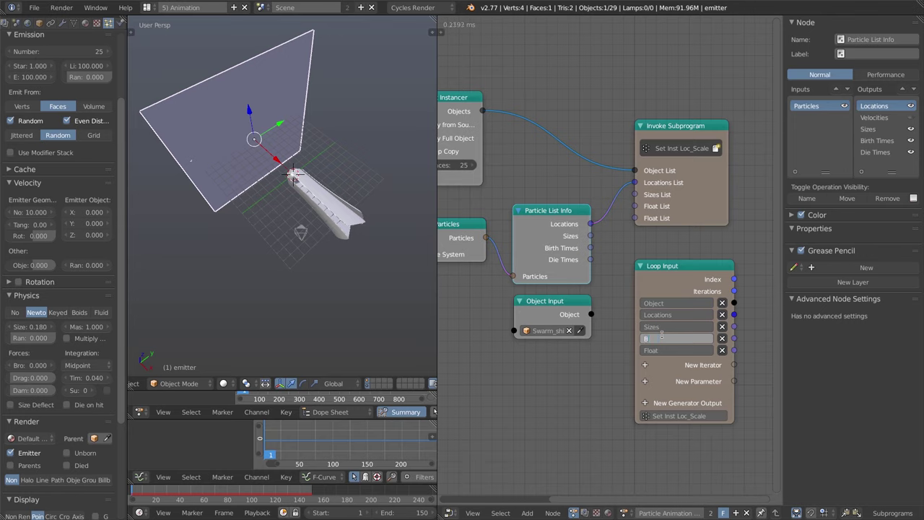
{"action": "type", "text": "irth Times"}
{"action": "key", "text": "Return"}
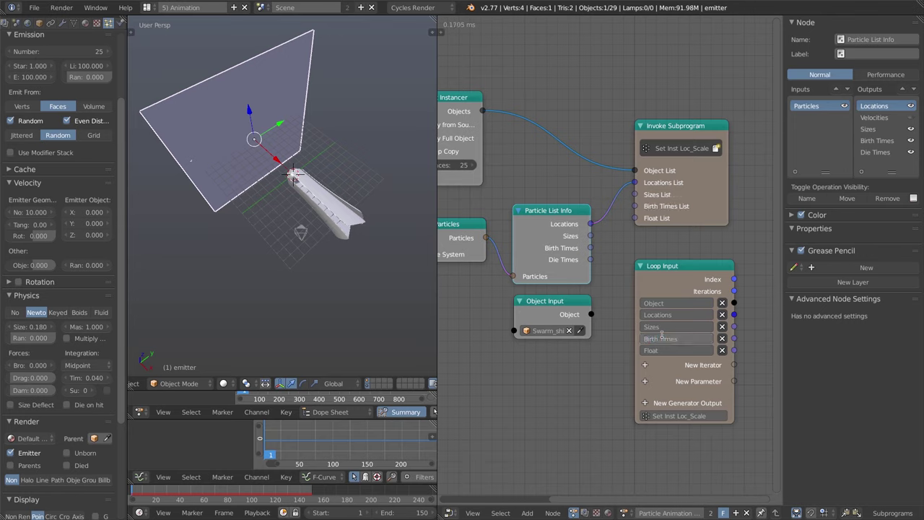
{"action": "double_click", "coordinate": [690, 351]}
{"action": "type", "text": "Death Times"}
{"action": "key", "text": "Return"}
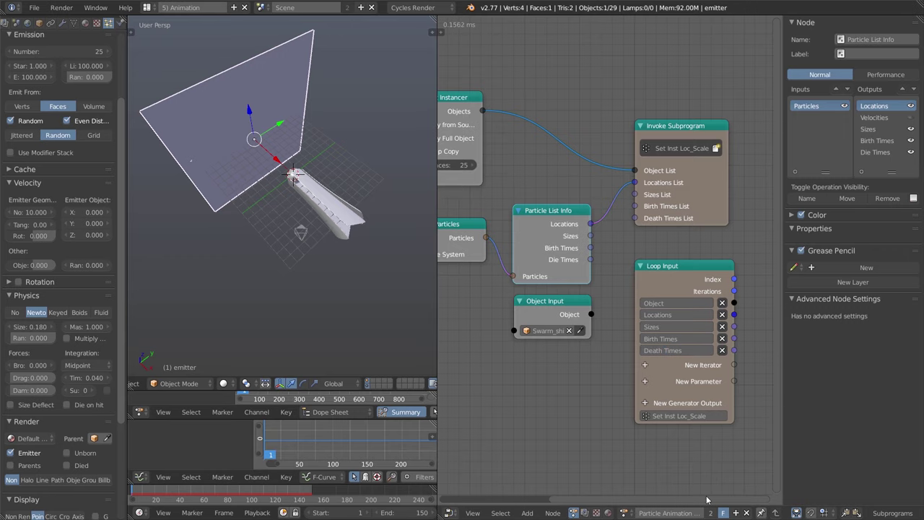
{"action": "middle_click_drag", "start_coordinate": [625, 437], "coordinate": [563, 430]}
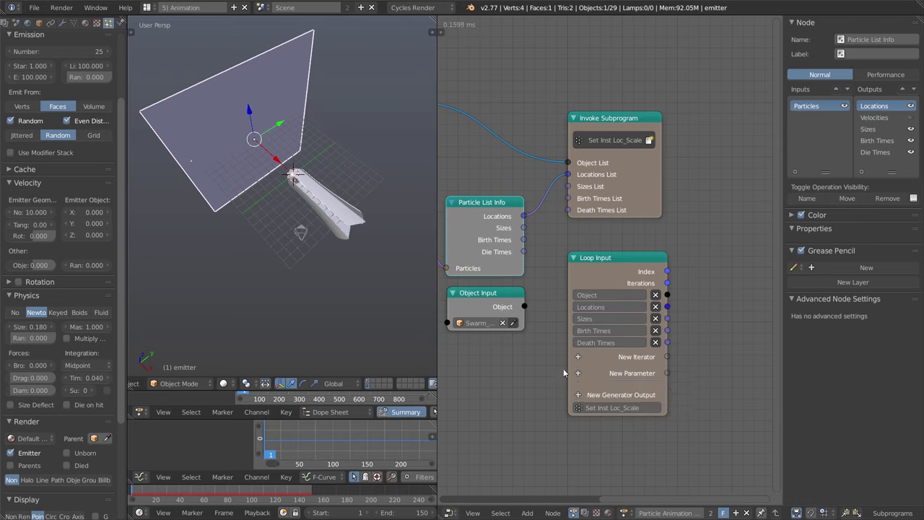
Add an Object parameter to the loop and connect the Swarm_ship1 object input to it
{"action": "left_click_drag", "start_coordinate": [485, 307], "coordinate": [485, 366]}
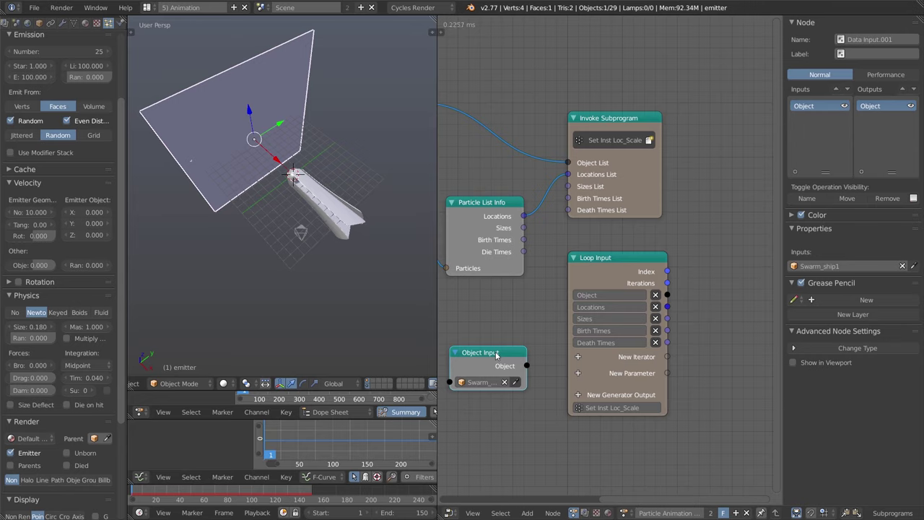
{"action": "left_click", "coordinate": [872, 73]}
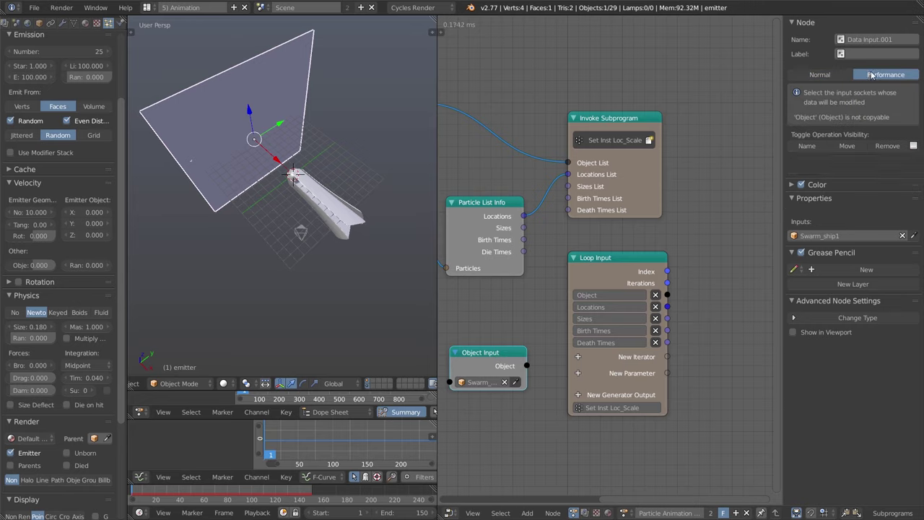
{"action": "left_click", "coordinate": [847, 74]}
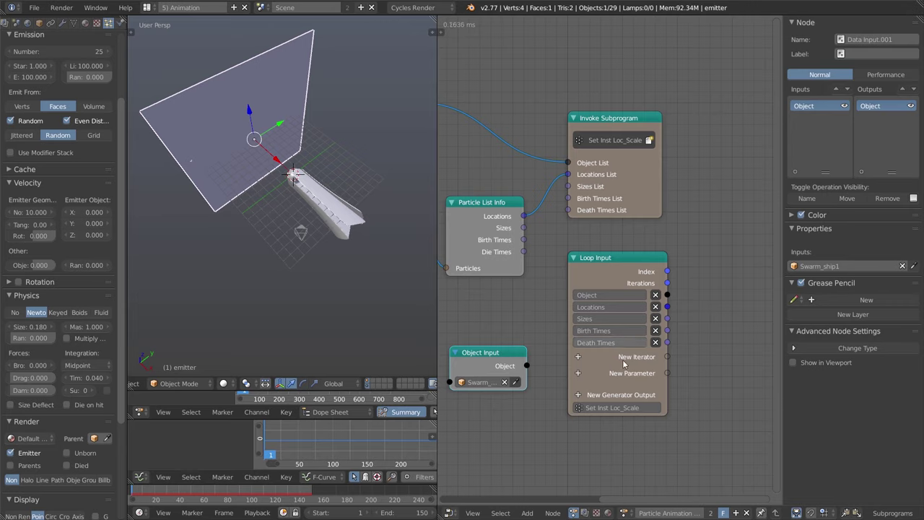
{"action": "left_click", "coordinate": [578, 373]}
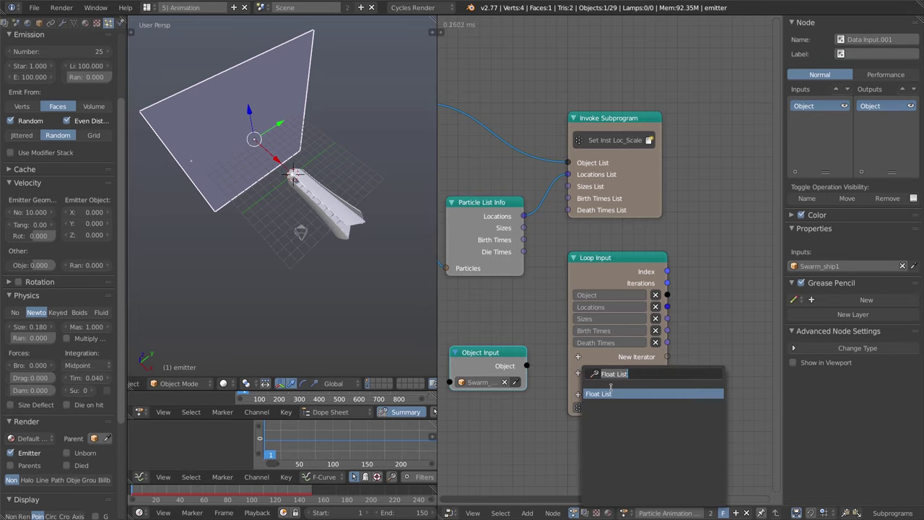
{"action": "type", "text": "object"}
{"action": "key", "text": "Down"}
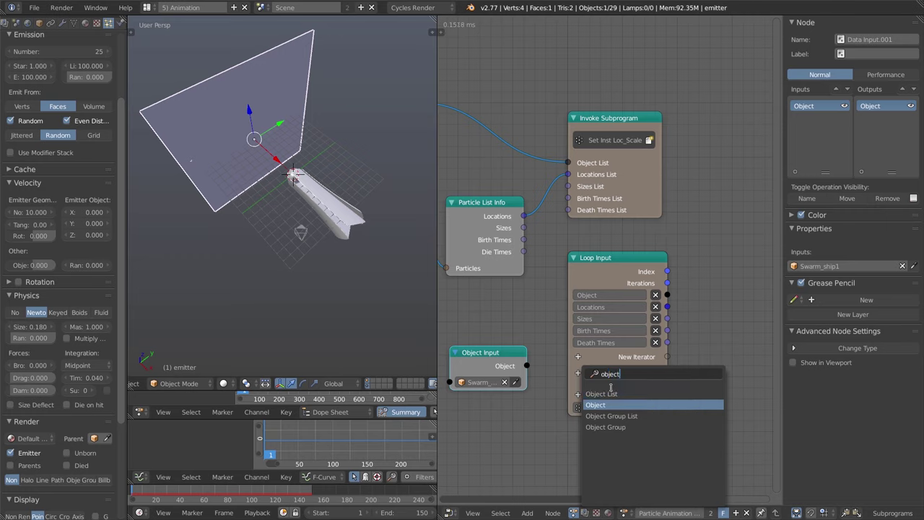
{"action": "key", "text": "Return"}
{"action": "left_click_drag", "start_coordinate": [526, 365], "coordinate": [566, 222]}
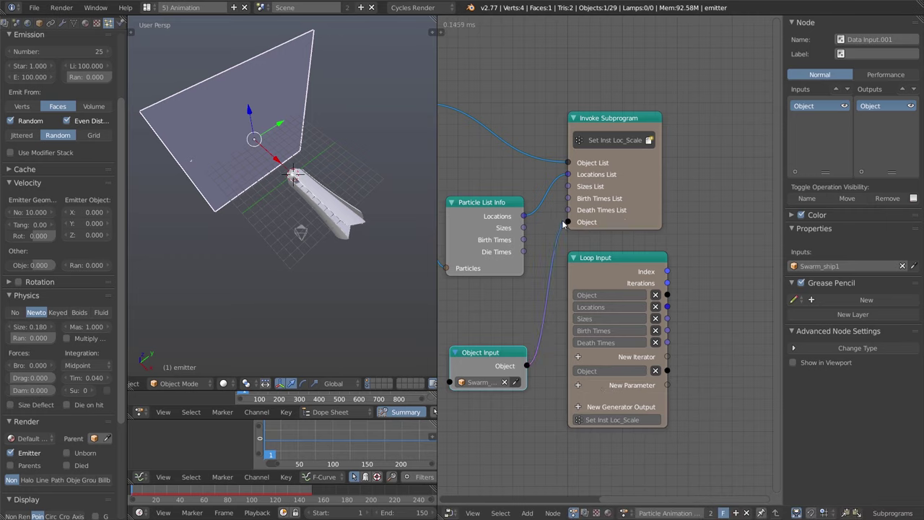
{"action": "scroll", "coordinate": [619, 271], "scroll_direction": "up", "scroll_amount": 3}
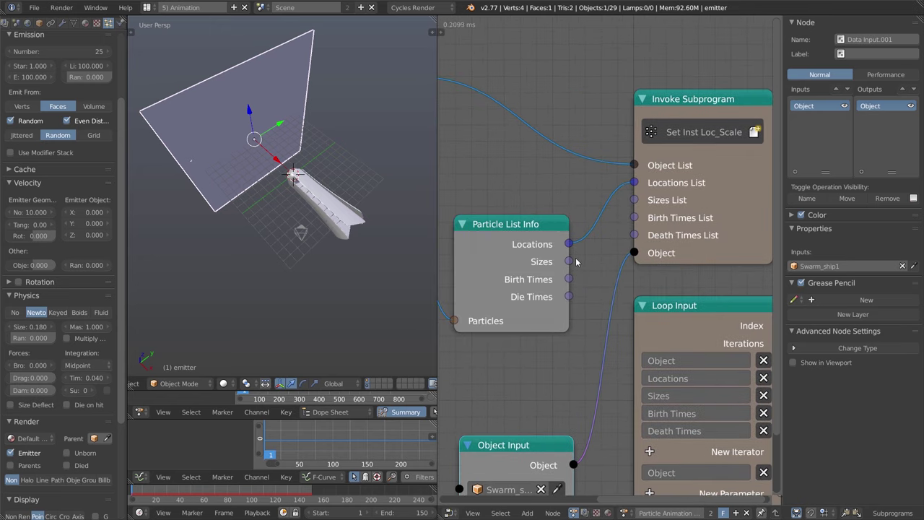
Link particle Sizes, Birth Times and Die Times to the subprogram's Sizes, Birth Times and Death Times lists
{"action": "left_click_drag", "start_coordinate": [571, 261], "coordinate": [635, 200]}
{"action": "left_click_drag", "start_coordinate": [571, 280], "coordinate": [640, 217]}
{"action": "left_click_drag", "start_coordinate": [569, 297], "coordinate": [643, 230]}
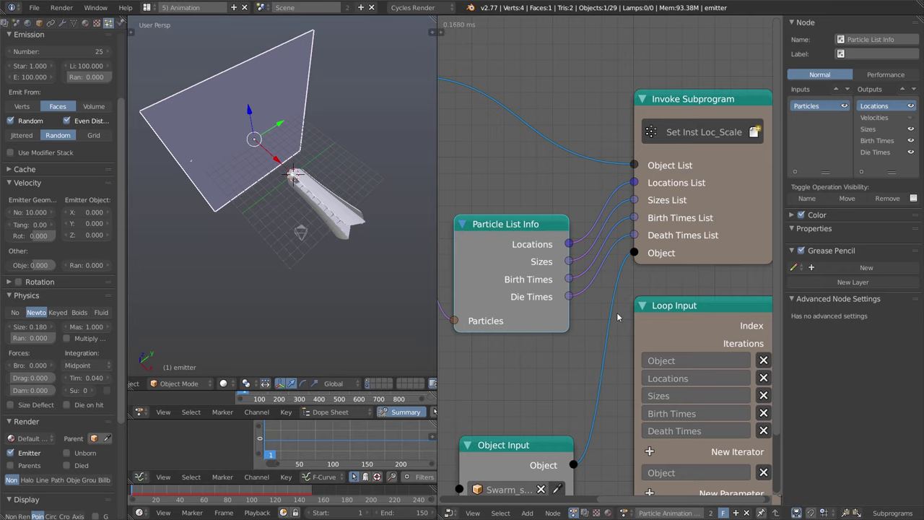
{"action": "middle_click_drag", "start_coordinate": [720, 352], "coordinate": [536, 306]}
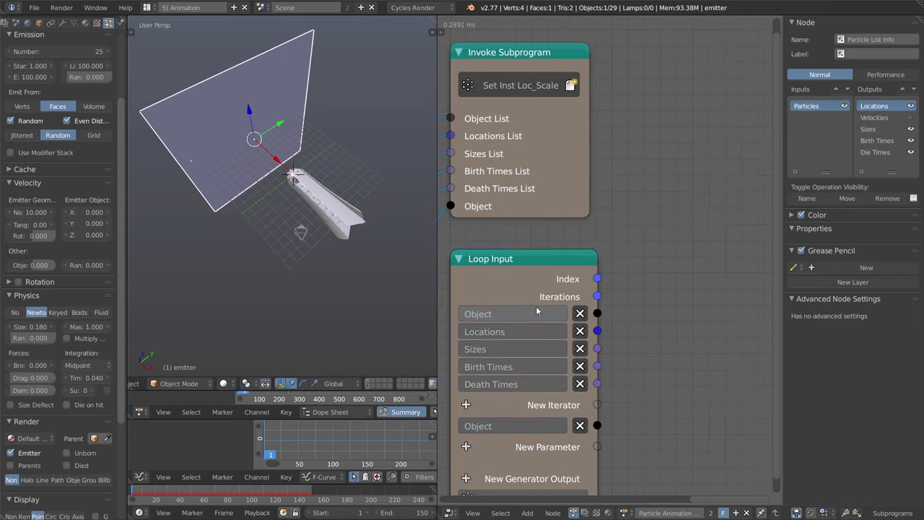
{"action": "scroll", "coordinate": [632, 260], "scroll_direction": "down", "scroll_amount": 2}
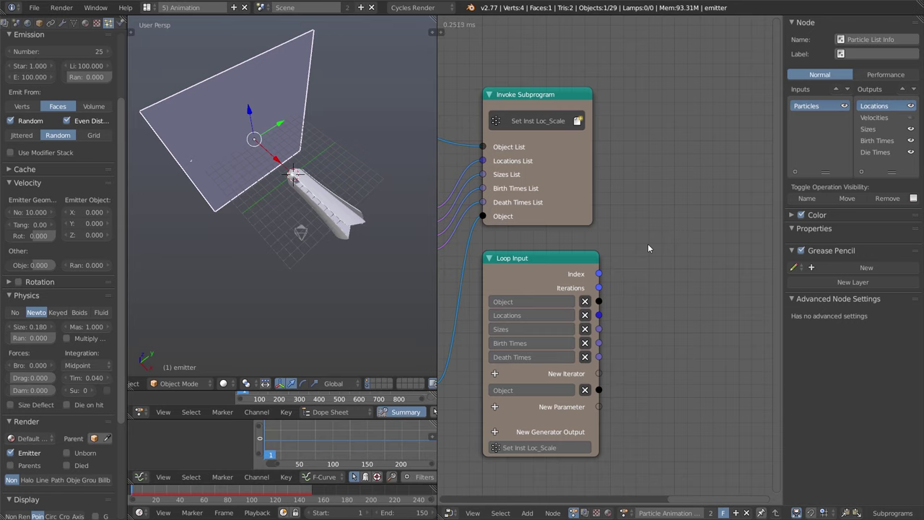
{"action": "scroll", "coordinate": [619, 245], "scroll_direction": "down", "scroll_amount": 2}
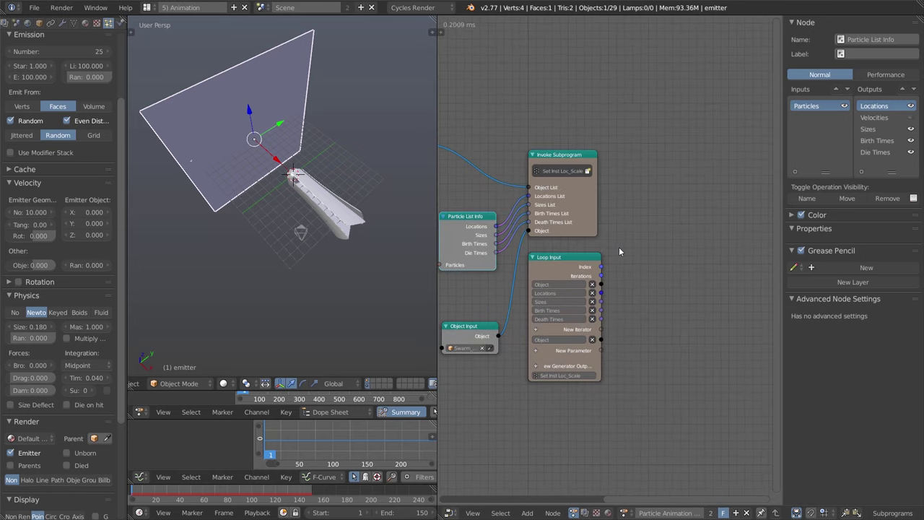
{"action": "middle_click_drag", "start_coordinate": [633, 243], "coordinate": [605, 232]}
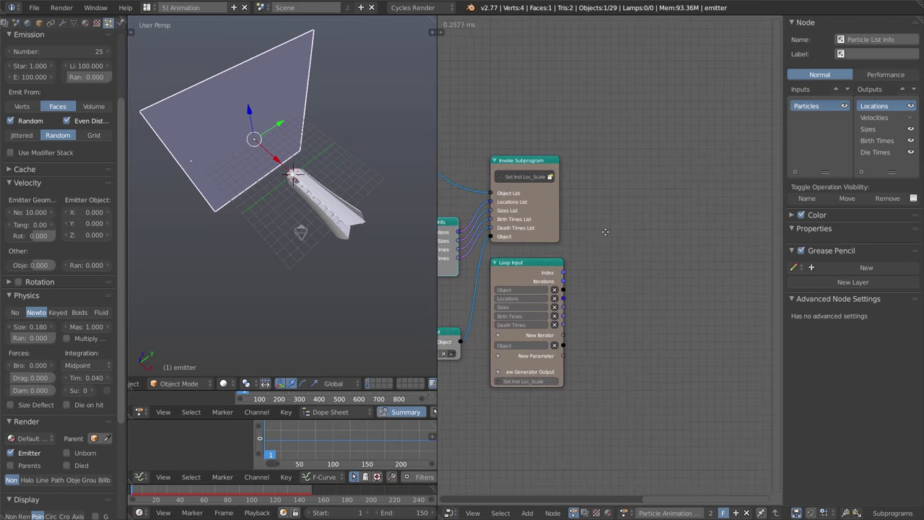
Add a Vector from Value node and feed it the loop's Sizes
{"action": "key", "text": "ctrl+a"}
{"action": "type", "text": "vector fr"}
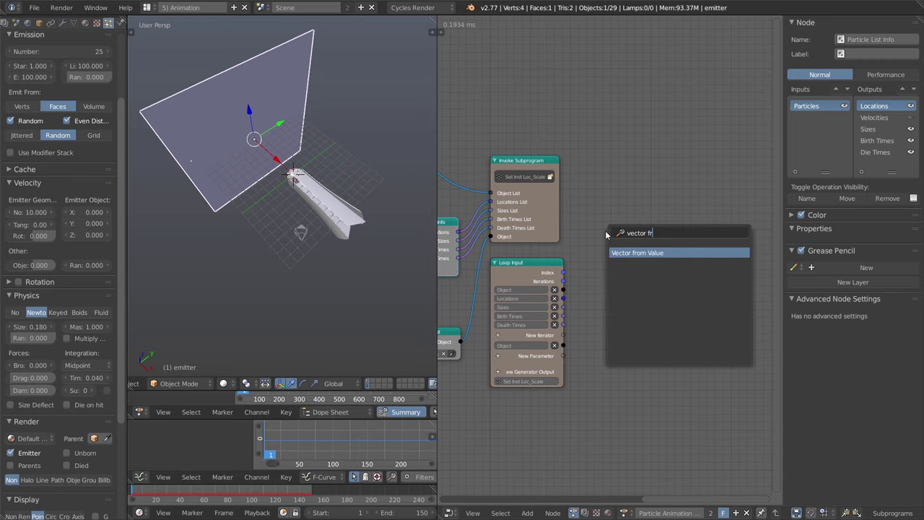
{"action": "key", "text": "Return"}
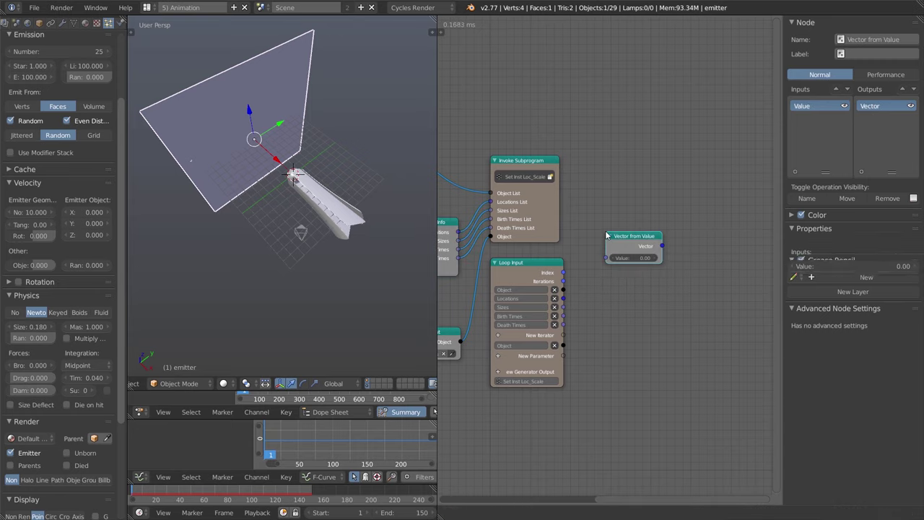
{"action": "left_click", "coordinate": [605, 272]}
{"action": "scroll", "coordinate": [606, 346], "scroll_direction": "up", "scroll_amount": 1}
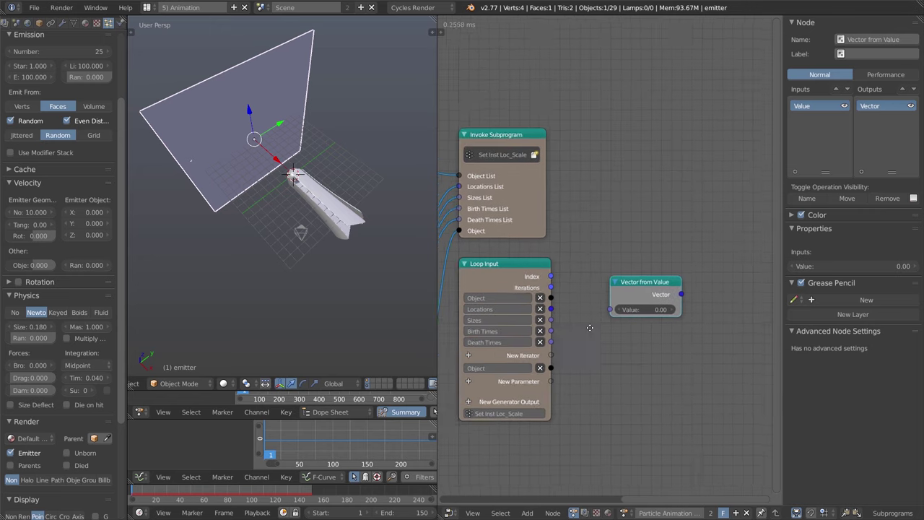
{"action": "scroll", "coordinate": [589, 331], "scroll_direction": "up", "scroll_amount": 2}
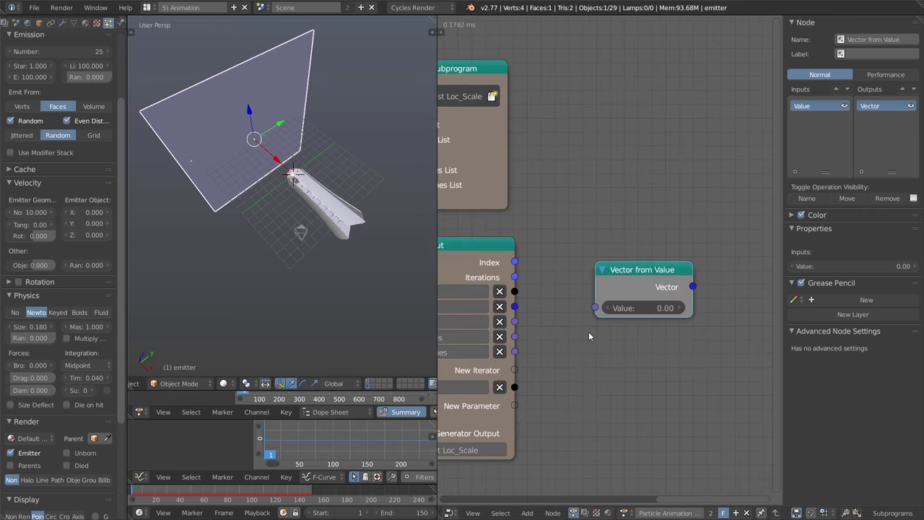
{"action": "left_click_drag", "start_coordinate": [612, 273], "coordinate": [611, 320]}
{"action": "middle_click_drag", "start_coordinate": [541, 339], "coordinate": [580, 288]}
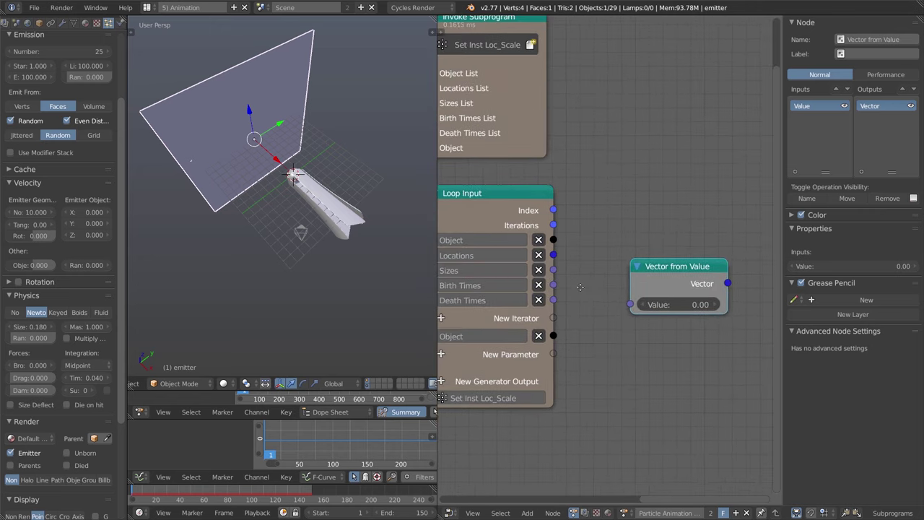
{"action": "left_click_drag", "start_coordinate": [554, 272], "coordinate": [630, 305]}
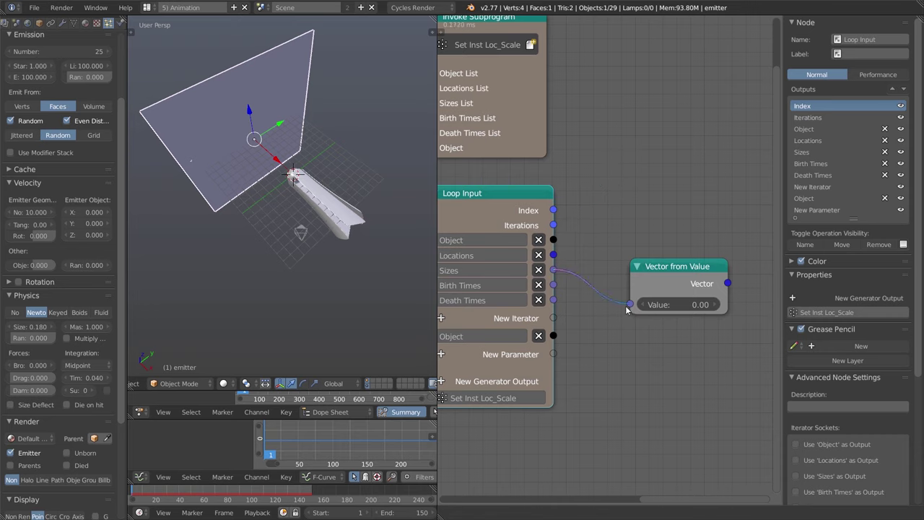
Place a Combine Vector node beside it and adjust its Y value
{"action": "key", "text": "shift+a"}
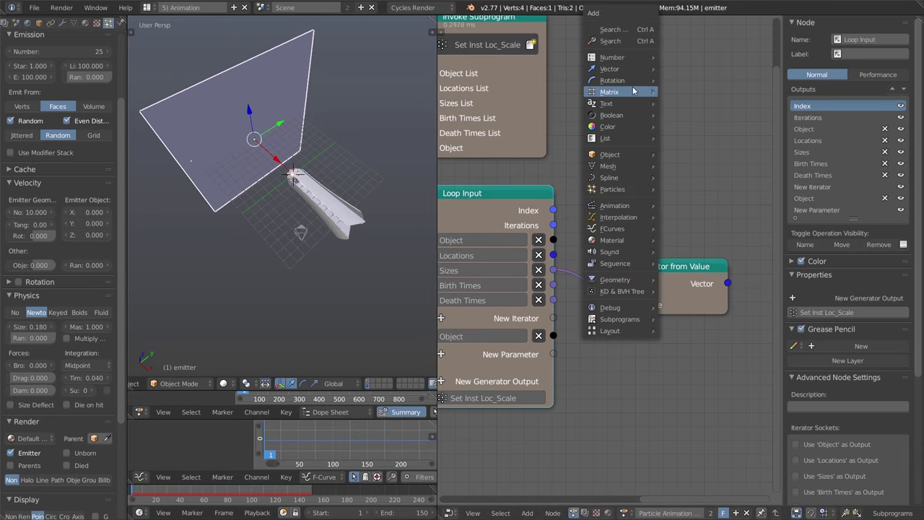
{"action": "mouse_move", "coordinate": [633, 91]}
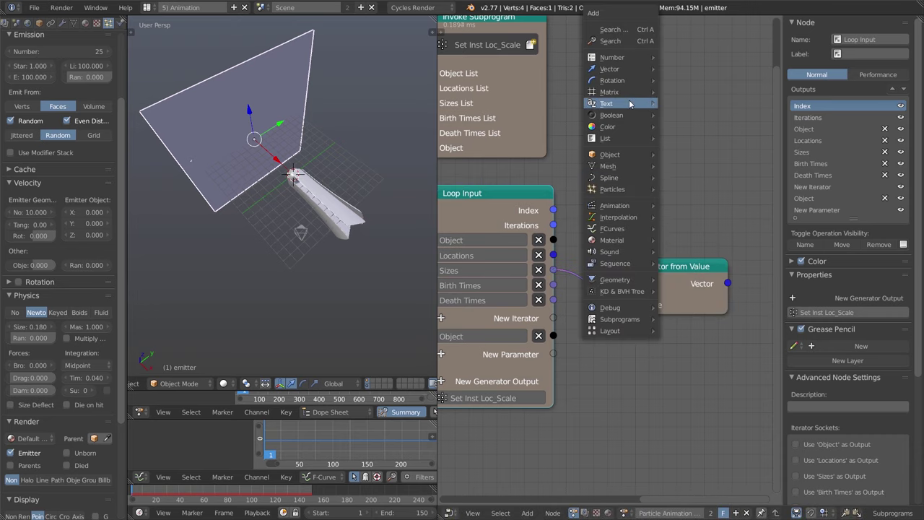
{"action": "mouse_move", "coordinate": [628, 68]}
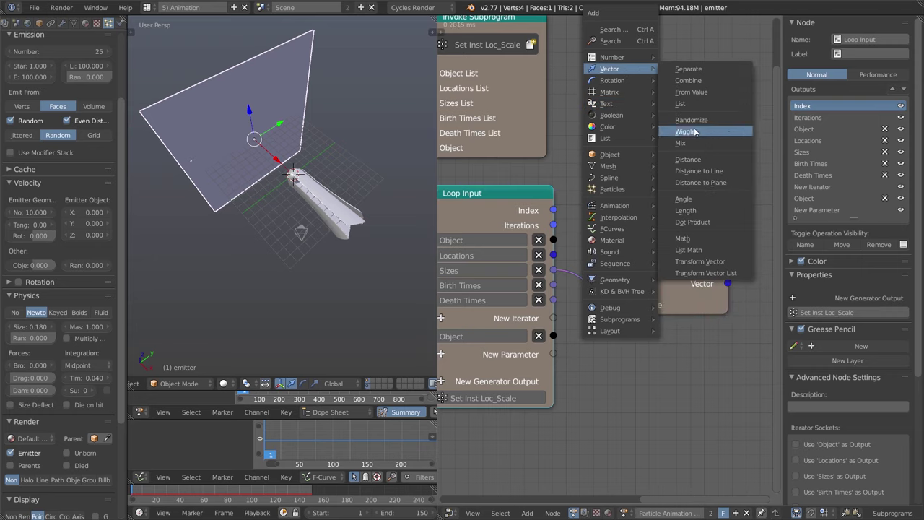
{"action": "left_click", "coordinate": [702, 81]}
{"action": "left_click", "coordinate": [719, 173]}
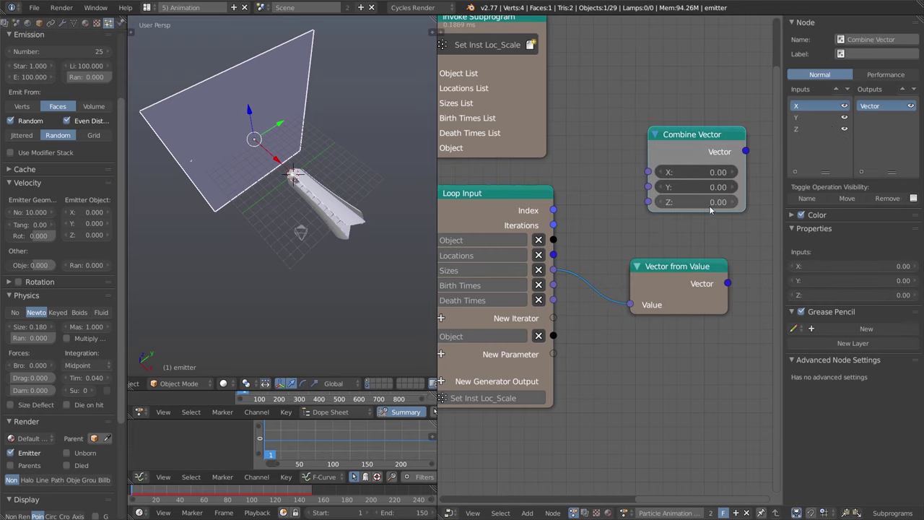
{"action": "middle_click_drag", "start_coordinate": [738, 221], "coordinate": [644, 257]}
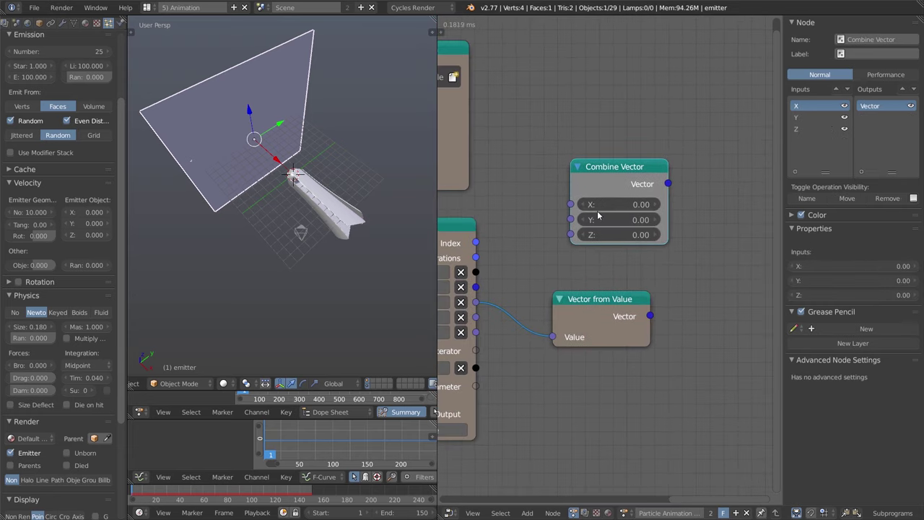
{"action": "left_click_drag", "start_coordinate": [618, 220], "coordinate": [652, 243]}
{"action": "left_click_drag", "start_coordinate": [603, 175], "coordinate": [585, 194]}
{"action": "middle_click_drag", "start_coordinate": [540, 228], "coordinate": [612, 213]}
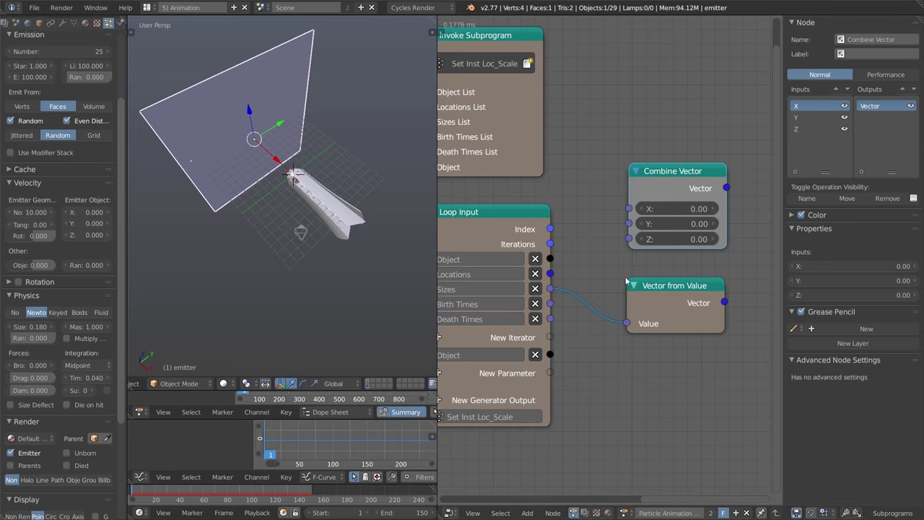
Rearrange Vector from Value and Combine Vector, and feed Sizes into Combine Vector's X, Y and Z
{"action": "left_click", "coordinate": [675, 291]}
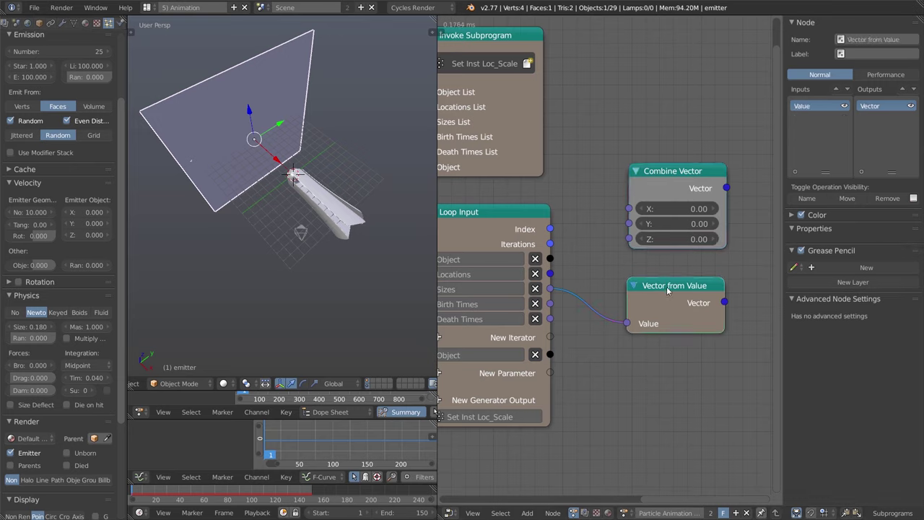
{"action": "left_click_drag", "start_coordinate": [671, 293], "coordinate": [673, 302]}
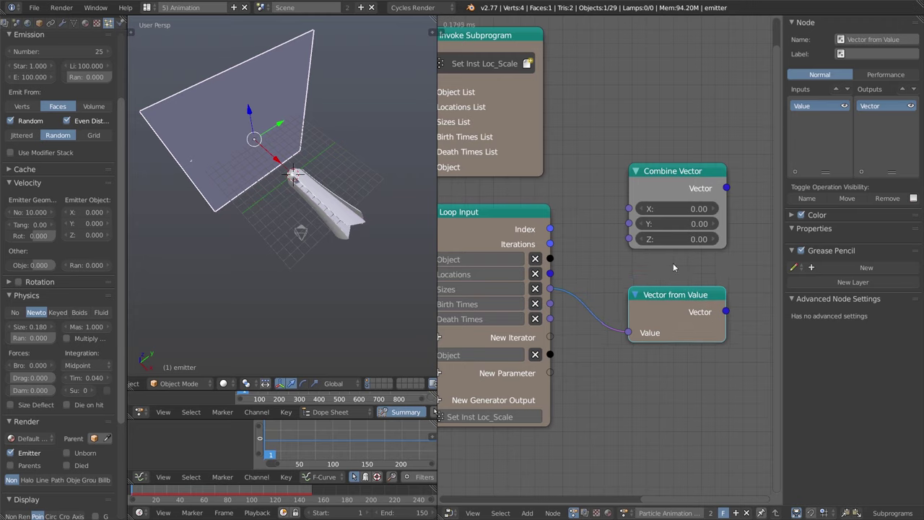
{"action": "left_click", "coordinate": [674, 190]}
{"action": "left_click_drag", "start_coordinate": [674, 191], "coordinate": [673, 196]}
{"action": "left_click_drag", "start_coordinate": [551, 289], "coordinate": [627, 244]}
Add a Debug node beside the vector nodes
{"action": "key", "text": "shift+a"}
{"action": "left_click", "coordinate": [628, 288]}
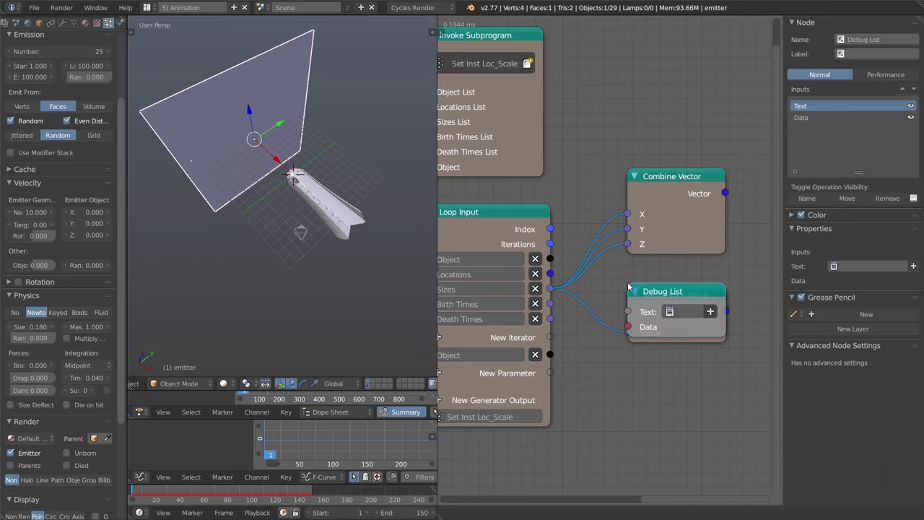
{"action": "key", "text": "ctrl+z"}
{"action": "key", "text": "shift+a"}
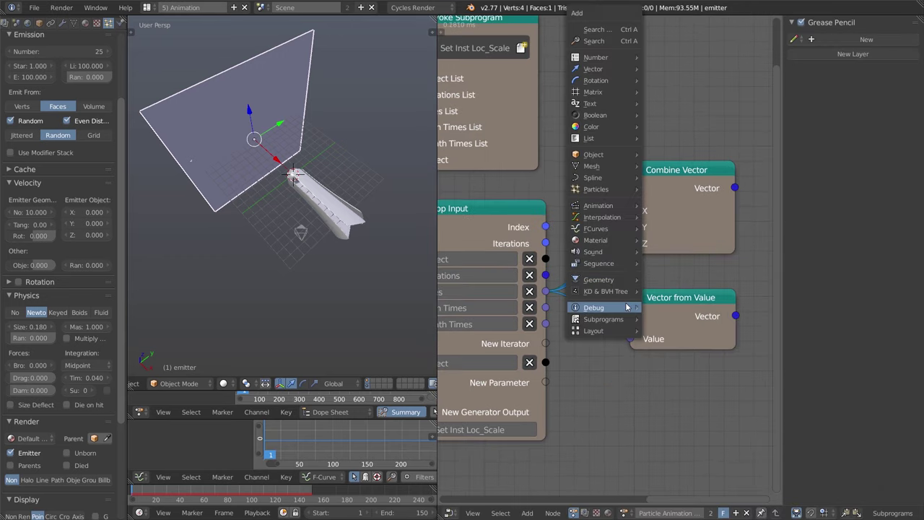
{"action": "mouse_move", "coordinate": [594, 308]}
{"action": "left_click", "coordinate": [710, 309]}
{"action": "left_click", "coordinate": [733, 281]}
{"action": "middle_click_drag", "start_coordinate": [723, 325], "coordinate": [547, 325]}
{"action": "left_click_drag", "start_coordinate": [585, 276], "coordinate": [650, 214]}
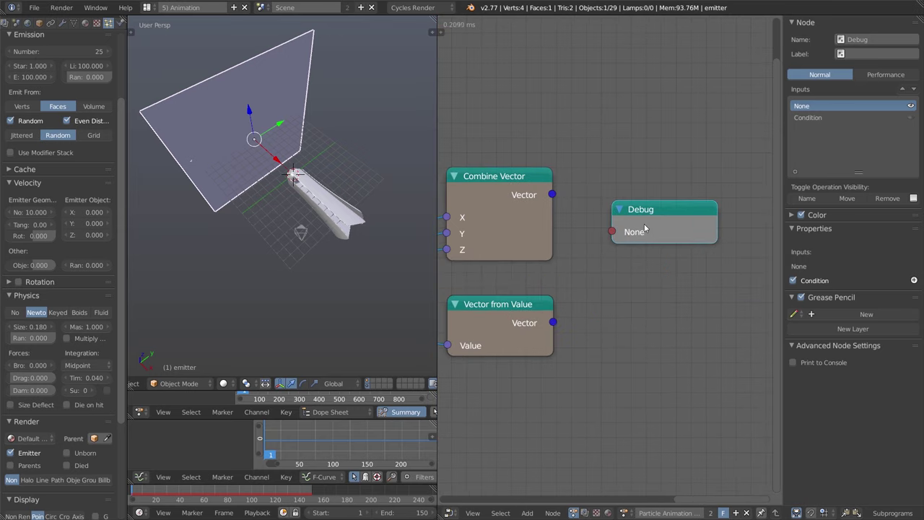
Duplicate the Debug node and show Combine Vector and Vector from Value outputs in the two, widened
{"action": "key", "text": "shift+d"}
{"action": "left_click_drag", "start_coordinate": [554, 323], "coordinate": [610, 307]}
{"action": "left_click_drag", "start_coordinate": [552, 194], "coordinate": [612, 232]}
{"action": "middle_click_drag", "start_coordinate": [634, 261], "coordinate": [514, 252]}
{"action": "left_click_drag", "start_coordinate": [599, 216], "coordinate": [727, 216]}
{"action": "left_click_drag", "start_coordinate": [597, 291], "coordinate": [769, 292]}
Delete both Debug nodes and the Combine Vector node
{"action": "key", "text": "x"}
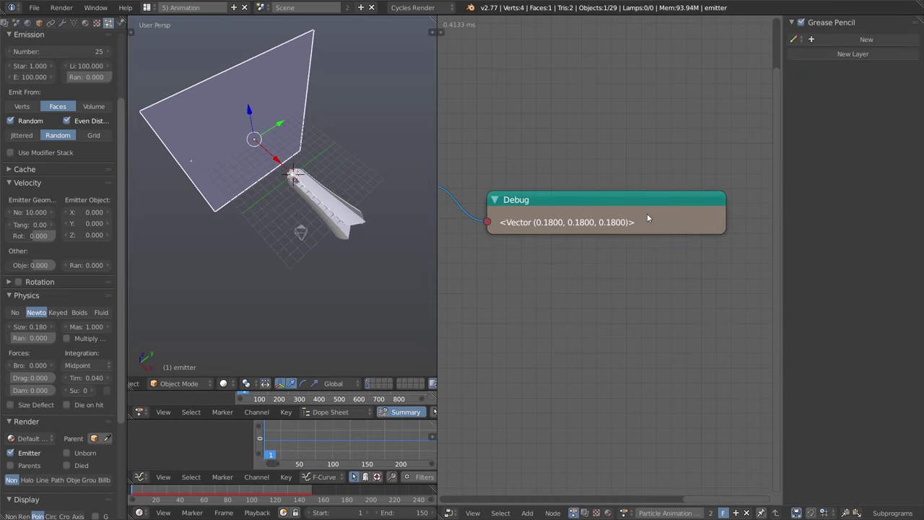
{"action": "left_click", "coordinate": [647, 214]}
{"action": "key", "text": "x"}
{"action": "key", "text": "ctrl+f"}
{"action": "key", "text": "Return"}
{"action": "scroll", "coordinate": [675, 330], "scroll_direction": "down", "scroll_amount": 2}
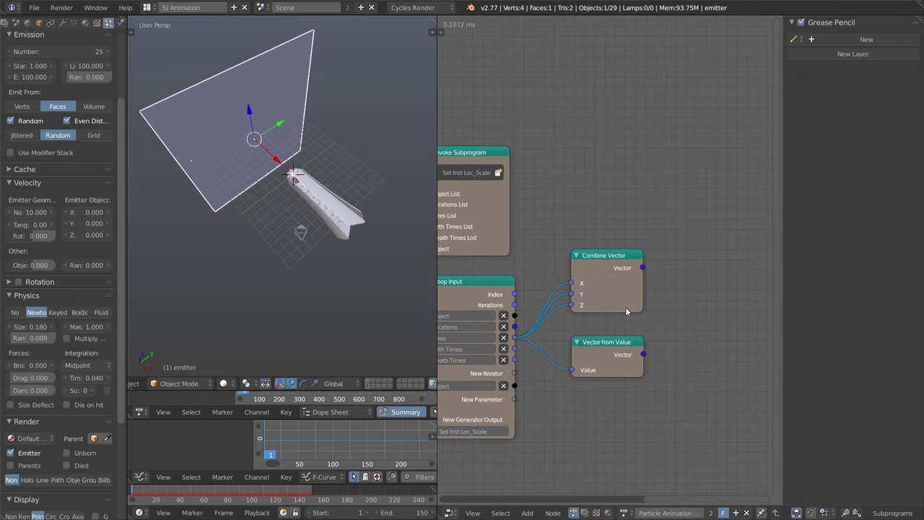
{"action": "left_click", "coordinate": [593, 270]}
{"action": "key", "text": "x"}
Save the blend file over the existing one
{"action": "key", "text": "ctrl+f"}
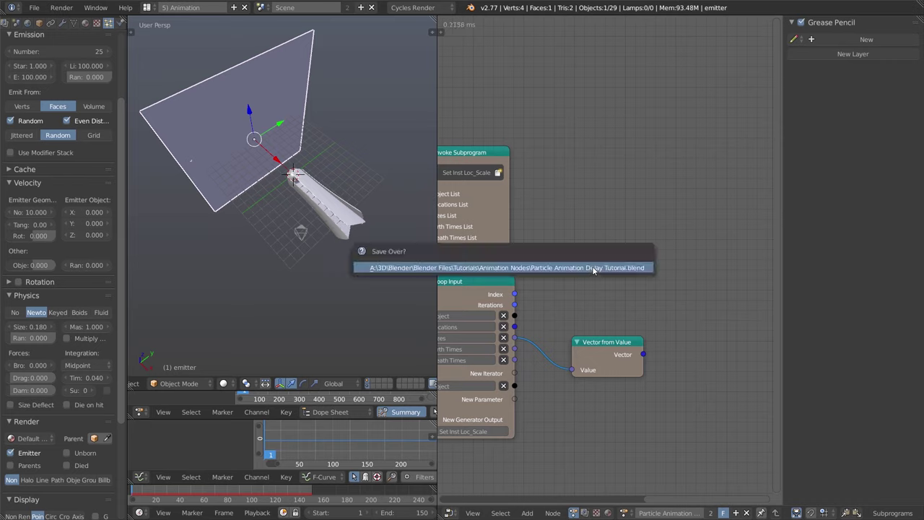
{"action": "key", "text": "Escape"}
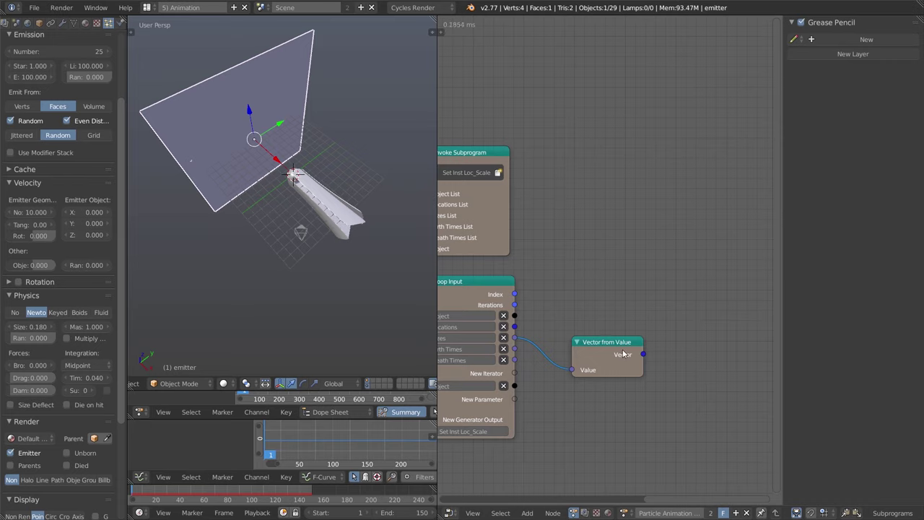
{"action": "middle_click_drag", "start_coordinate": [625, 356], "coordinate": [591, 334]}
Add a Vector Math node above the Vector from Value node
{"action": "key", "text": "shift+a"}
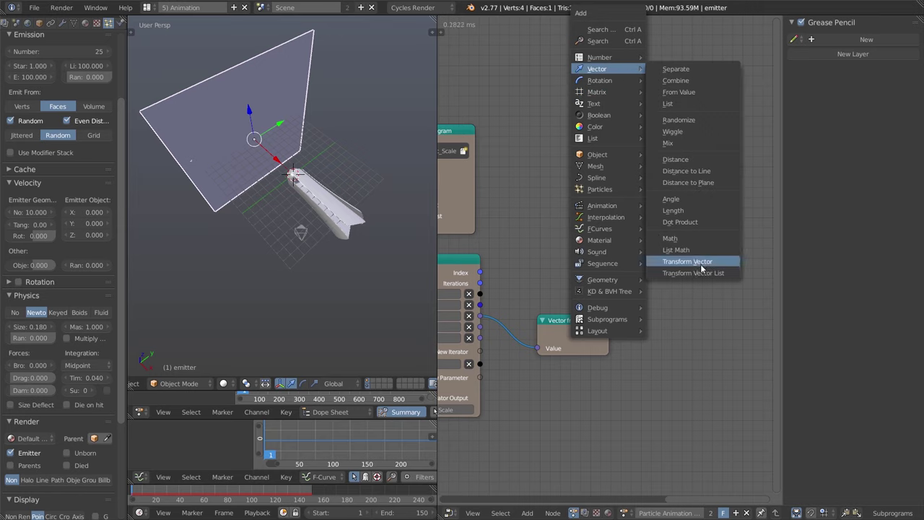
{"action": "left_click", "coordinate": [694, 238]}
{"action": "left_click_drag", "start_coordinate": [644, 291], "coordinate": [643, 244]}
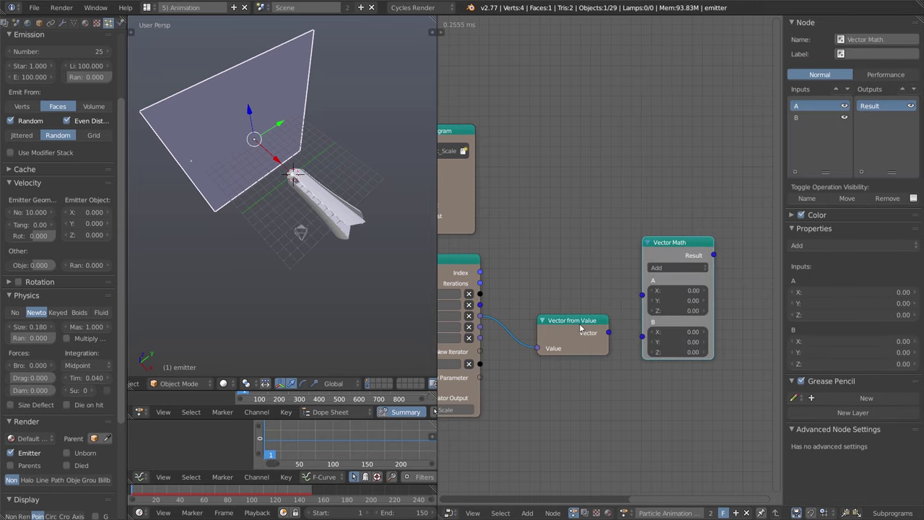
{"action": "left_click_drag", "start_coordinate": [580, 329], "coordinate": [582, 309]}
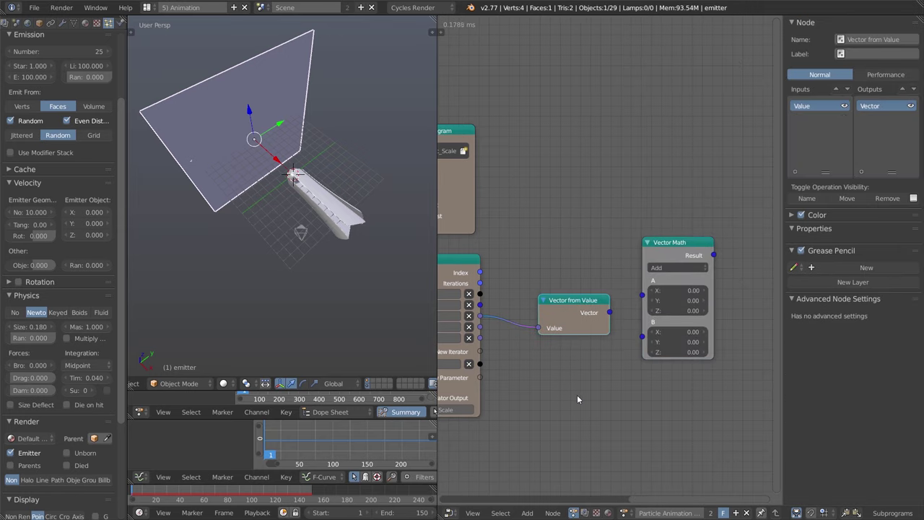
{"action": "middle_click_drag", "start_coordinate": [577, 396], "coordinate": [607, 337]}
Add an Object Transforms Input node beside Vector from Value
{"action": "key", "text": "shift+a"}
{"action": "mouse_move", "coordinate": [608, 341]}
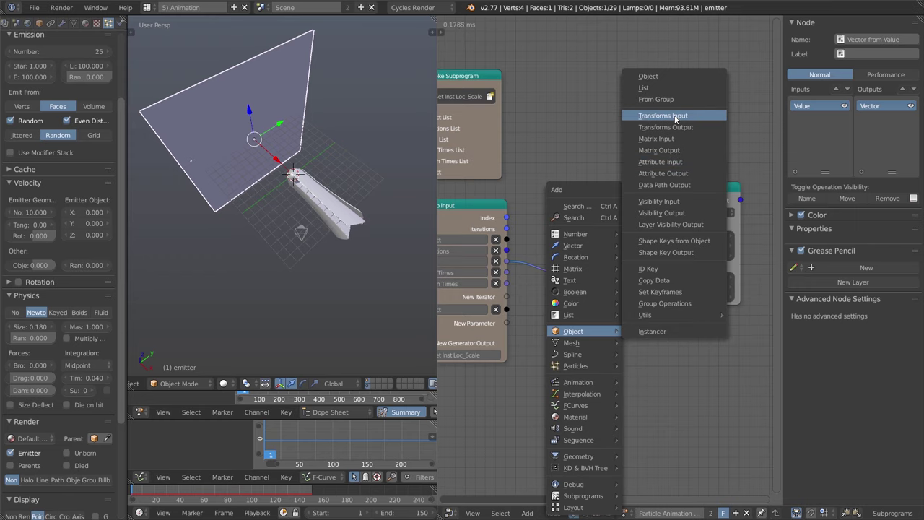
{"action": "left_click", "coordinate": [675, 119]}
{"action": "left_click", "coordinate": [708, 414]}
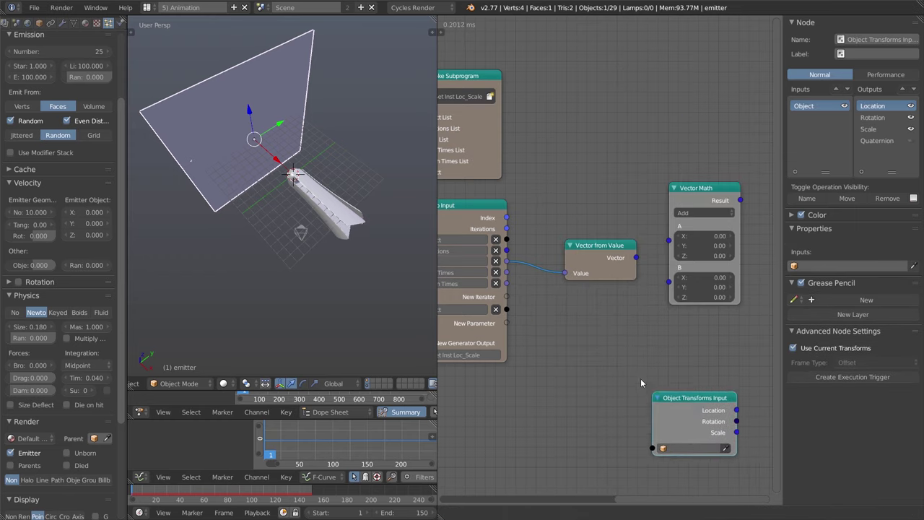
{"action": "left_click_drag", "start_coordinate": [668, 404], "coordinate": [583, 312]}
{"action": "middle_click_drag", "start_coordinate": [533, 326], "coordinate": [539, 313]}
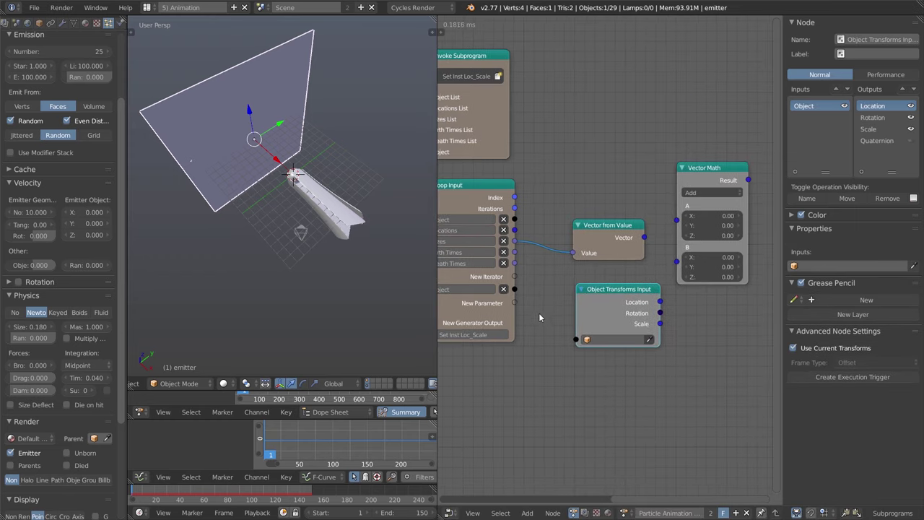
Feed Loop Input's Object output into the Object Transforms Input node
{"action": "left_click_drag", "start_coordinate": [515, 290], "coordinate": [553, 209]}
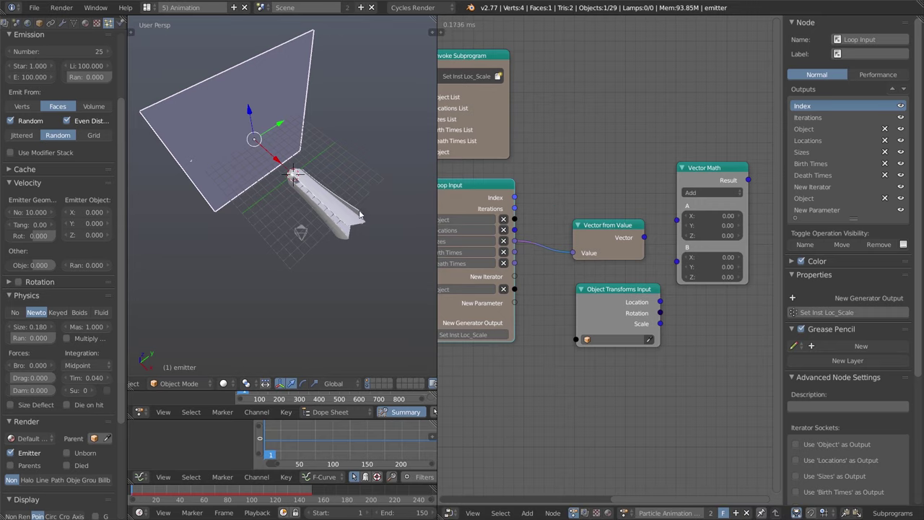
{"action": "right_click", "coordinate": [335, 210]}
{"action": "key", "text": "shift+d"}
{"action": "key", "text": "Escape"}
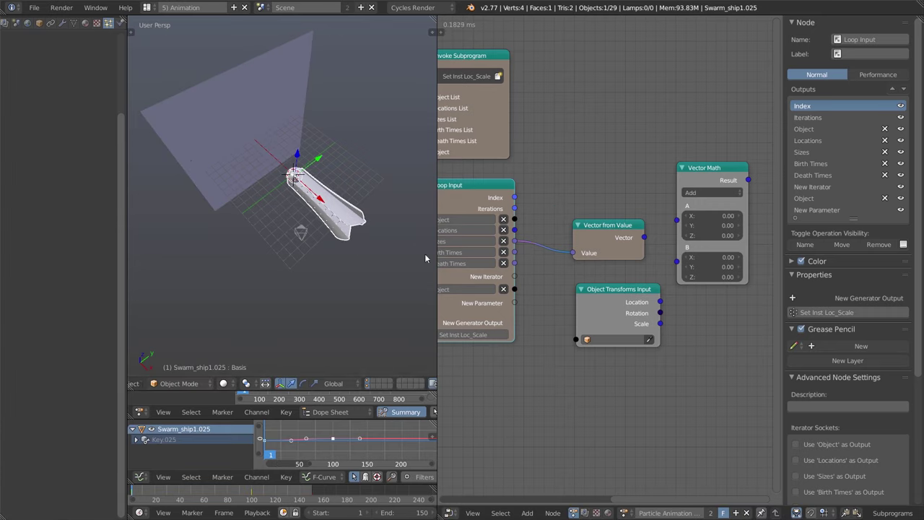
{"action": "middle_click_drag", "start_coordinate": [556, 304], "coordinate": [564, 309]}
{"action": "left_click_drag", "start_coordinate": [609, 297], "coordinate": [598, 290]}
{"action": "left_click_drag", "start_coordinate": [522, 293], "coordinate": [573, 336]}
{"action": "middle_click_drag", "start_coordinate": [642, 370], "coordinate": [573, 381]}
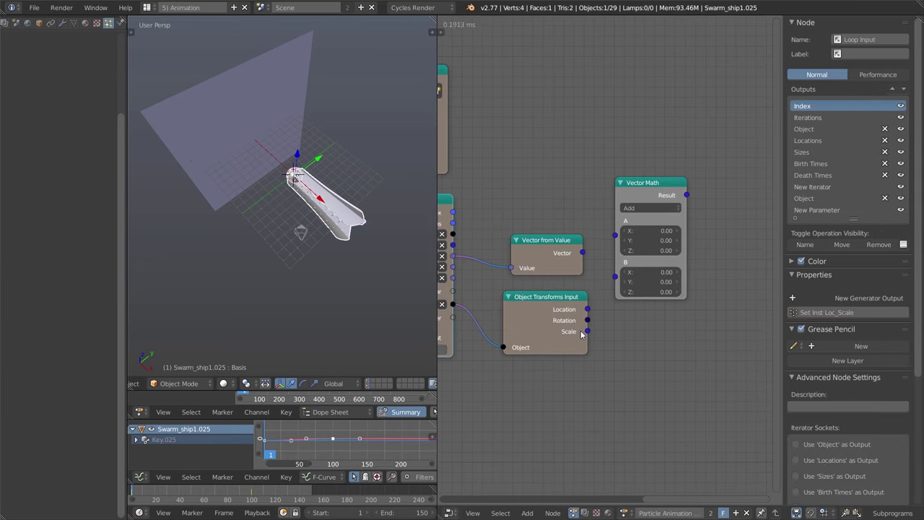
Connect Vector from Value to Vector Math's A input and the Scale output to its B input
{"action": "scroll", "coordinate": [630, 335], "scroll_direction": "up", "scroll_amount": 3}
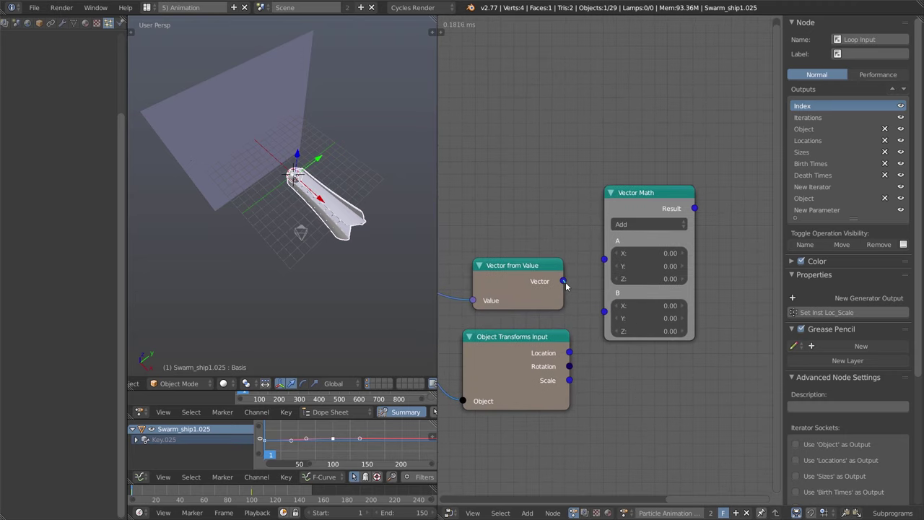
{"action": "left_click_drag", "start_coordinate": [565, 281], "coordinate": [604, 258]}
{"action": "key", "text": "KP_Decimal"}
{"action": "middle_click_drag", "start_coordinate": [672, 378], "coordinate": [575, 213]}
{"action": "left_click", "coordinate": [641, 269]}
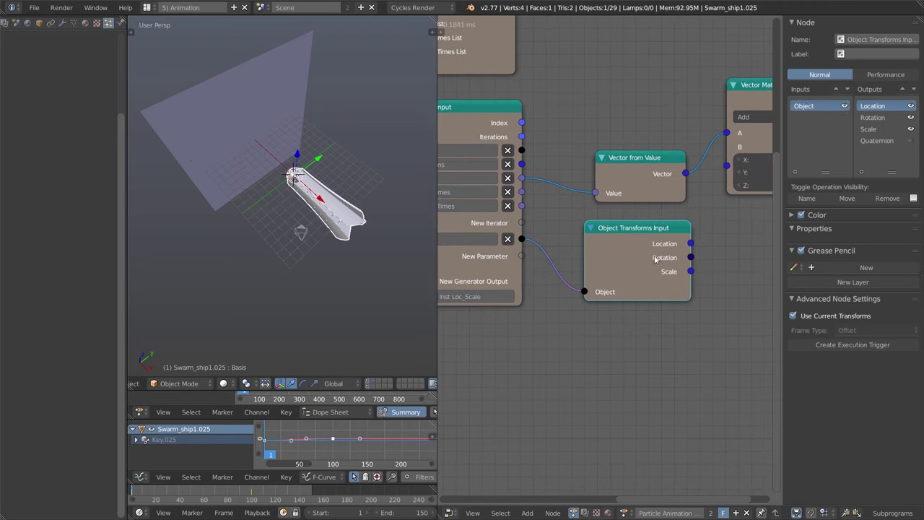
{"action": "middle_click_drag", "start_coordinate": [692, 277], "coordinate": [671, 309]}
{"action": "left_click_drag", "start_coordinate": [672, 309], "coordinate": [709, 198]}
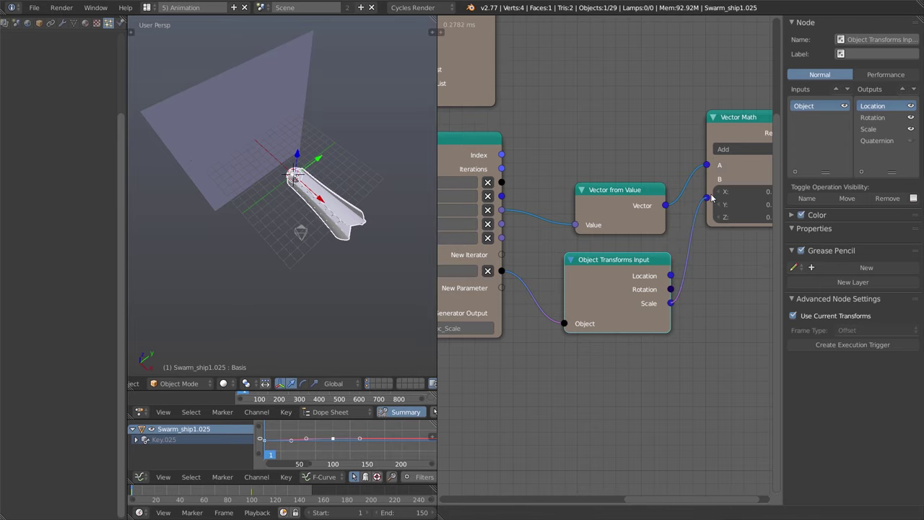
{"action": "middle_click_drag", "start_coordinate": [739, 263], "coordinate": [694, 339]}
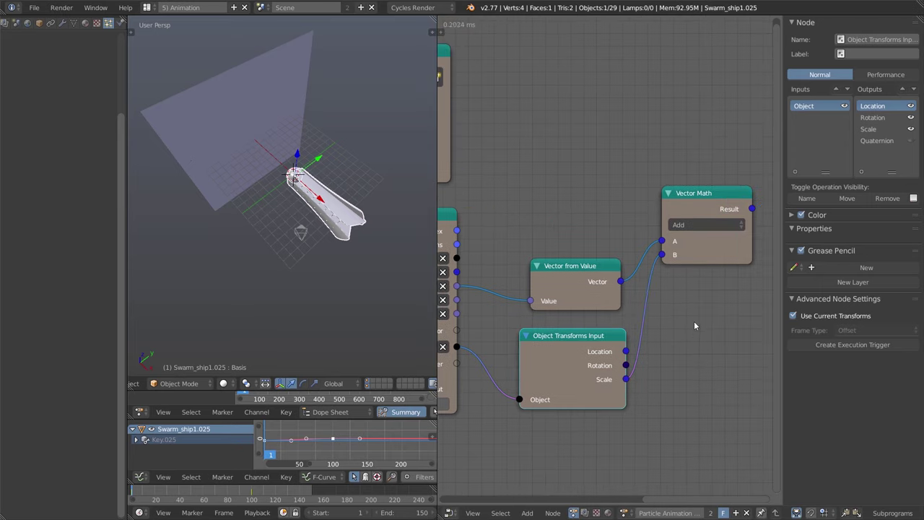
{"action": "left_click", "coordinate": [715, 225]}
Set the Vector Math operation to Multiply and check the ship's scale in the viewport sidebar
{"action": "left_click", "coordinate": [685, 182]}
{"action": "middle_click_drag", "start_coordinate": [506, 305], "coordinate": [582, 315]}
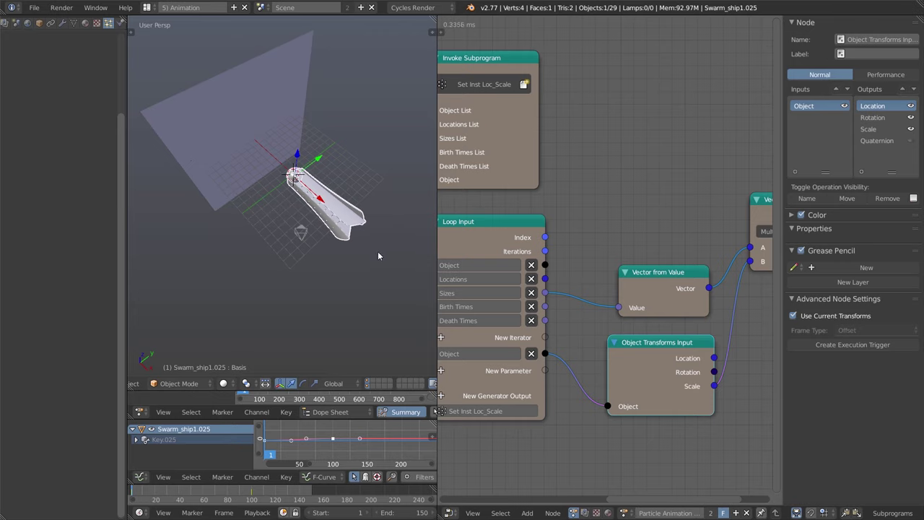
{"action": "key", "text": "n"}
{"action": "scroll", "coordinate": [414, 247], "scroll_direction": "up", "scroll_amount": 10}
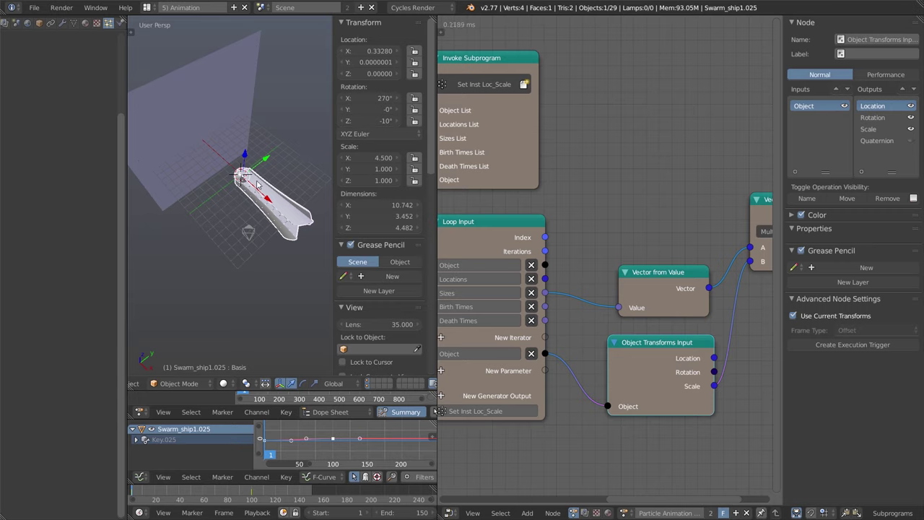
{"action": "key", "text": "n"}
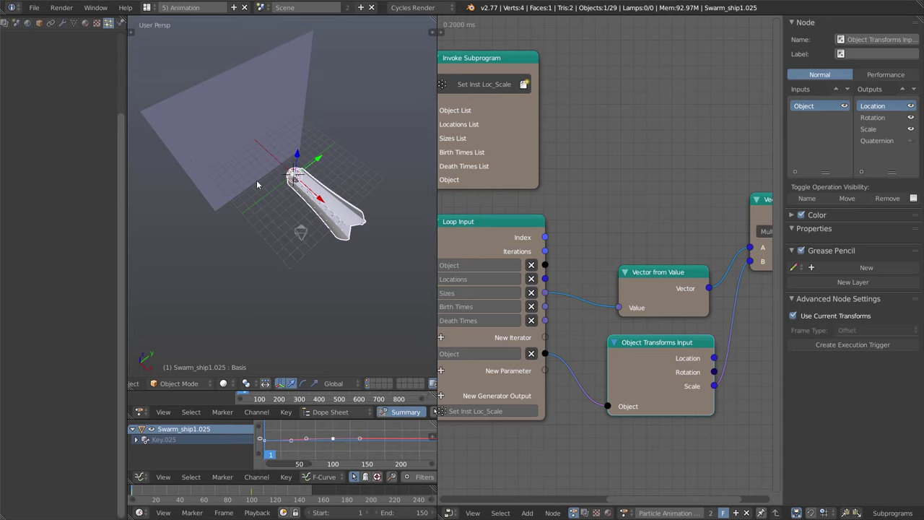
{"action": "scroll", "coordinate": [666, 216], "scroll_direction": "down", "scroll_amount": 3}
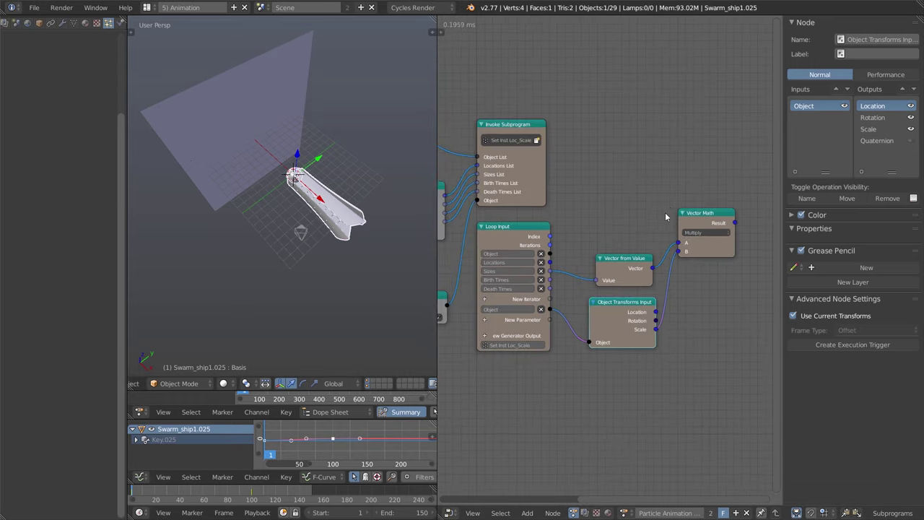
Add an Object Transforms Output node at the upper right and enable its Location X, Y and Z
{"action": "middle_click_drag", "start_coordinate": [666, 212], "coordinate": [624, 240]}
{"action": "left_click_drag", "start_coordinate": [653, 247], "coordinate": [674, 272]}
{"action": "middle_click_drag", "start_coordinate": [656, 235], "coordinate": [634, 225]}
{"action": "middle_click_drag", "start_coordinate": [565, 286], "coordinate": [513, 265]}
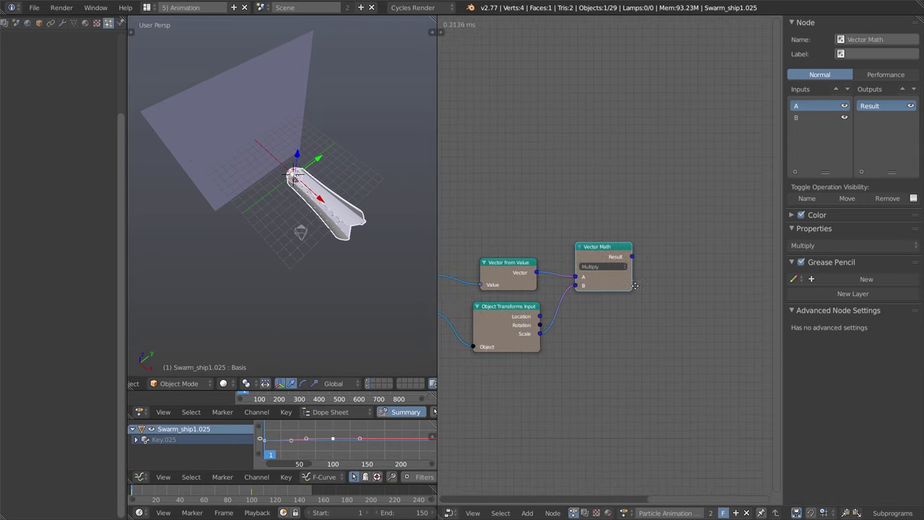
{"action": "key", "text": "shift+a"}
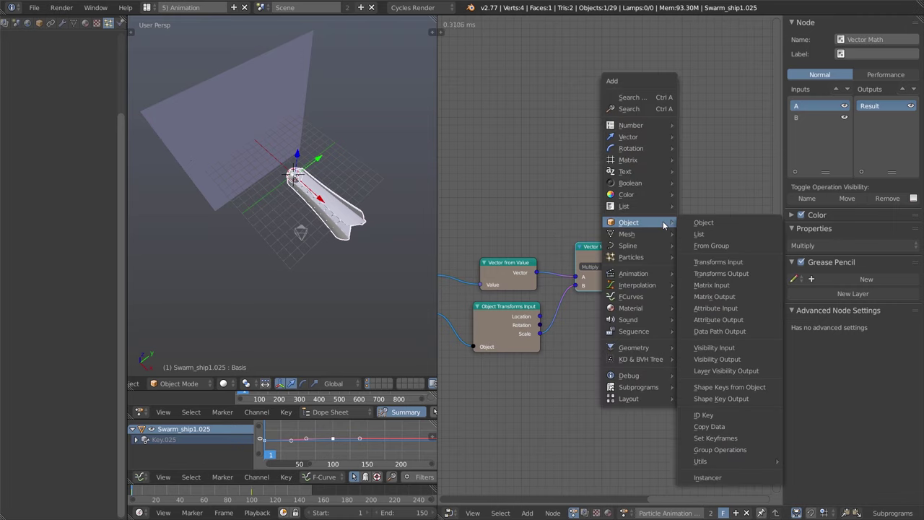
{"action": "left_click", "coordinate": [728, 274]}
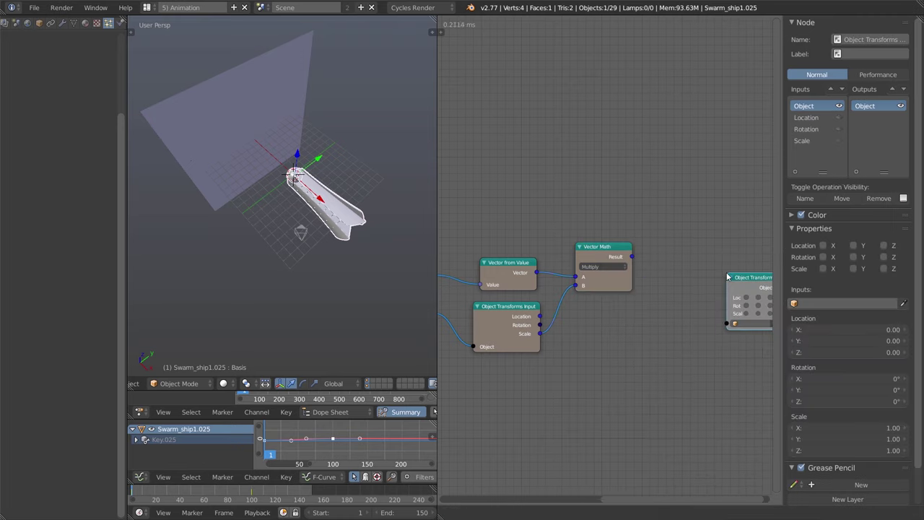
{"action": "left_click", "coordinate": [666, 157]}
{"action": "scroll", "coordinate": [713, 298], "scroll_direction": "up", "scroll_amount": 2}
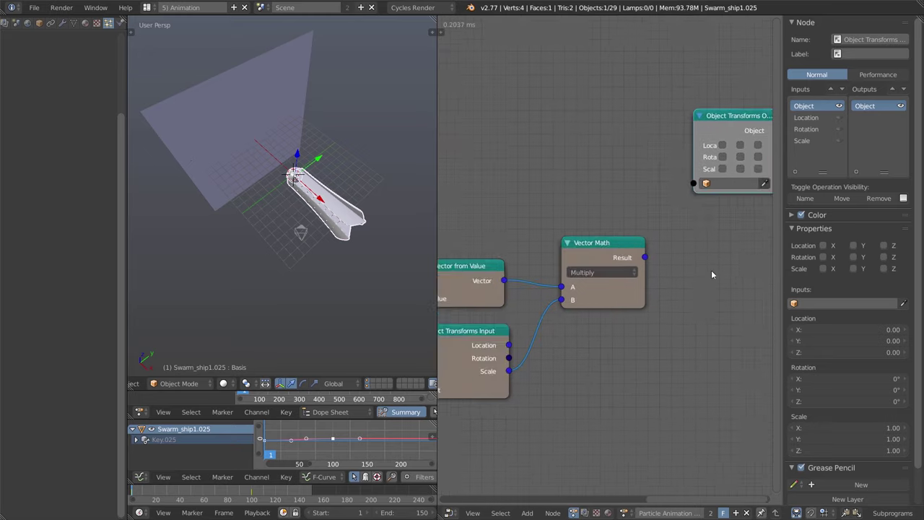
{"action": "middle_click_drag", "start_coordinate": [712, 275], "coordinate": [680, 326]}
{"action": "left_click_drag", "start_coordinate": [692, 197], "coordinate": [727, 226]}
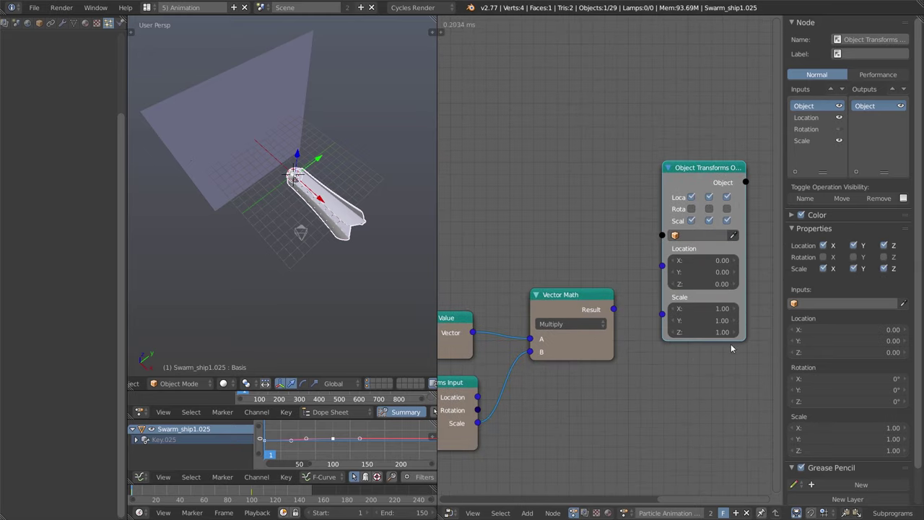
Nudge the Vector Math node into place beside the output and select Object Transforms Input
{"action": "middle_click_drag", "start_coordinate": [731, 348], "coordinate": [791, 265]}
{"action": "left_click_drag", "start_coordinate": [650, 258], "coordinate": [691, 232]}
{"action": "scroll", "coordinate": [652, 273], "scroll_direction": "right", "scroll_amount": 3, "text": "ctrl"}
{"action": "scroll", "coordinate": [448, 338], "scroll_direction": "left", "scroll_amount": 5, "text": "ctrl"}
{"action": "scroll", "coordinate": [611, 286], "scroll_direction": "right", "scroll_amount": 2, "text": "ctrl"}
{"action": "left_click", "coordinate": [610, 287]}
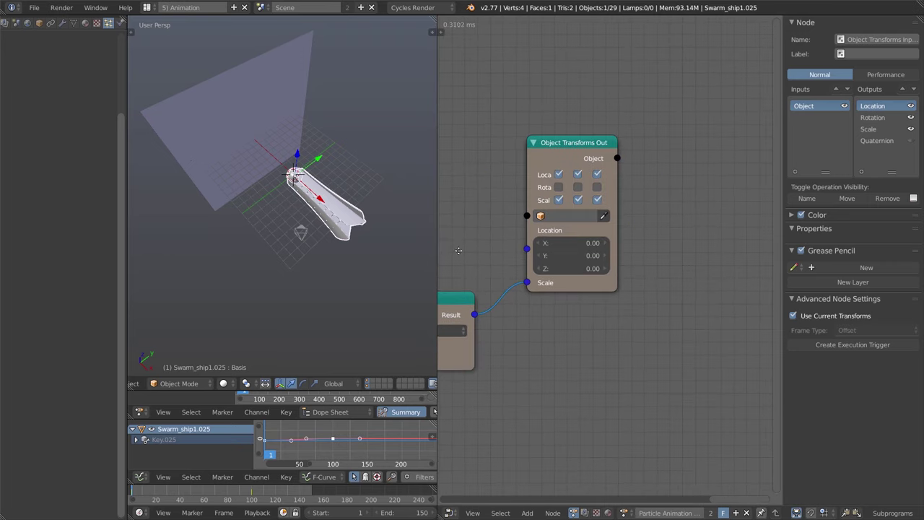
Link Loop Input's Locations and Object to the Object Transforms Output's Location and Object inputs
{"action": "middle_click_drag", "start_coordinate": [459, 251], "coordinate": [664, 269]}
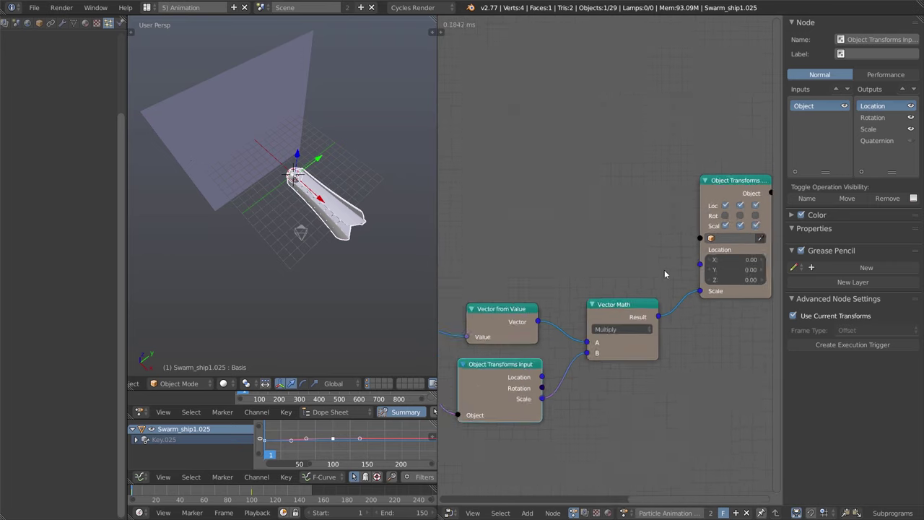
{"action": "scroll", "coordinate": [664, 269], "scroll_direction": "down", "scroll_amount": 3}
{"action": "middle_click_drag", "start_coordinate": [549, 254], "coordinate": [589, 289]}
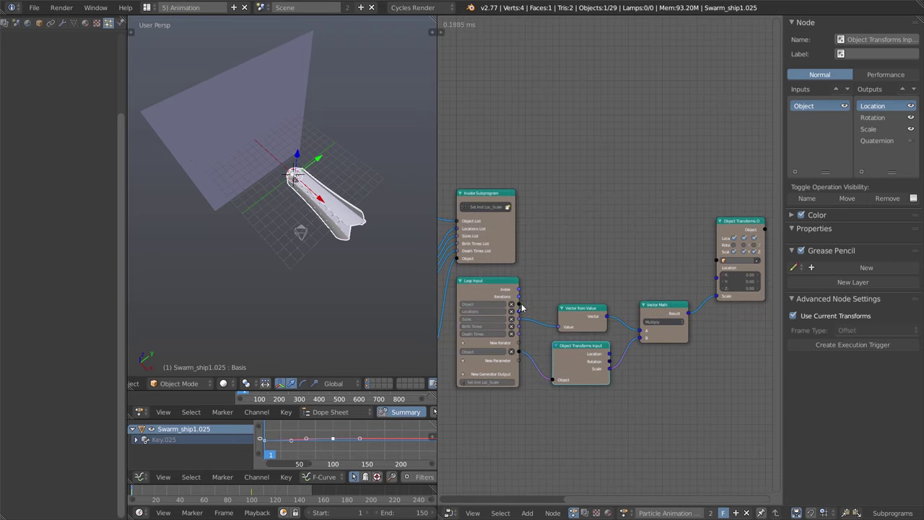
{"action": "left_click_drag", "start_coordinate": [520, 311], "coordinate": [725, 278]}
{"action": "left_click_drag", "start_coordinate": [745, 219], "coordinate": [748, 242]}
{"action": "left_click_drag", "start_coordinate": [520, 306], "coordinate": [720, 283]}
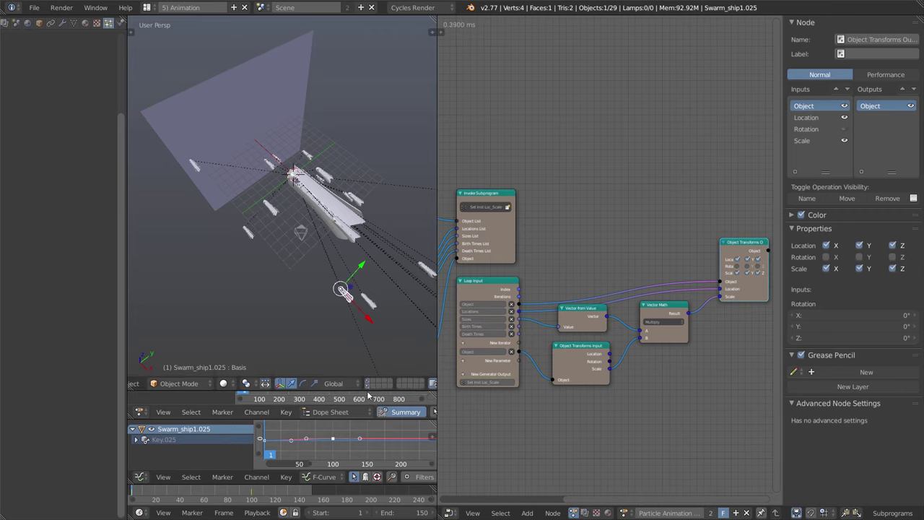
Orbit the viewport to the ship swarm and emitter plane, then play the animation
{"action": "middle_click_drag", "start_coordinate": [364, 352], "coordinate": [423, 257]}
{"action": "middle_click_drag", "start_coordinate": [318, 256], "coordinate": [353, 252]}
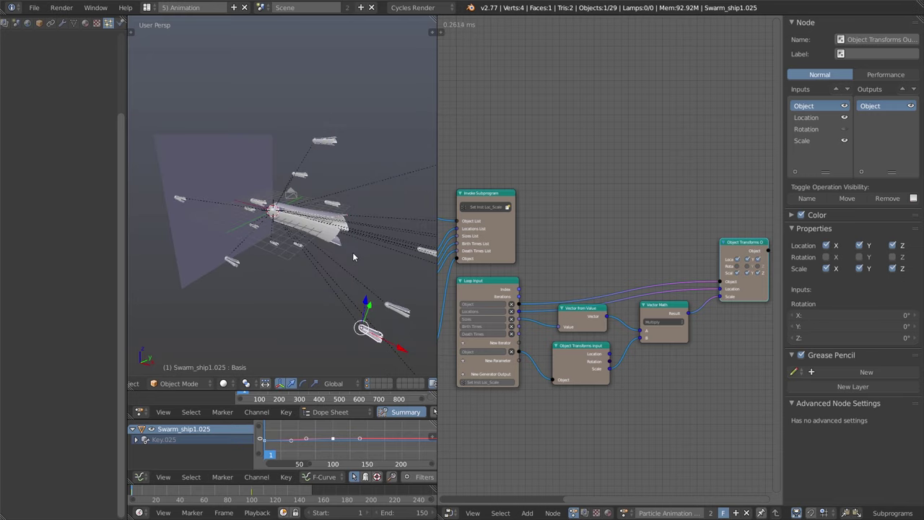
{"action": "key", "text": "alt+a"}
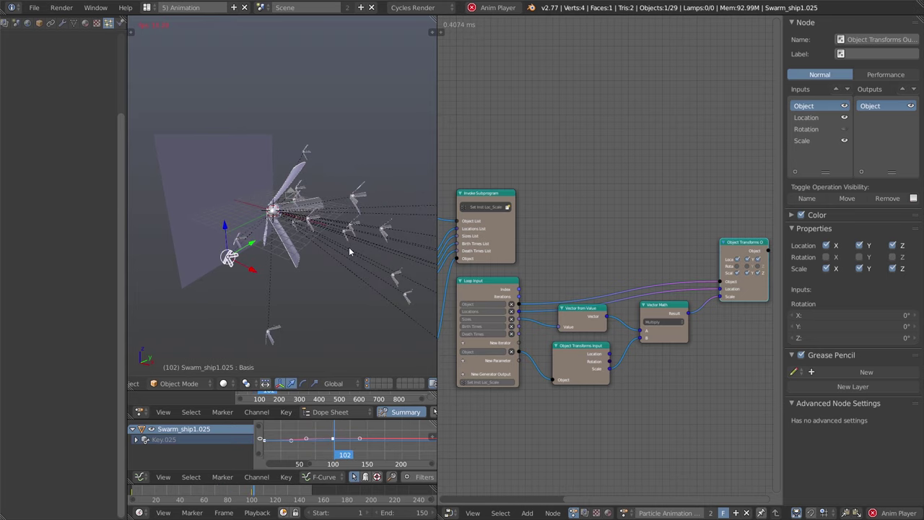
Stop playback and save the blend file, overwriting the existing one
{"action": "key", "text": "Escape"}
{"action": "key", "text": "space"}
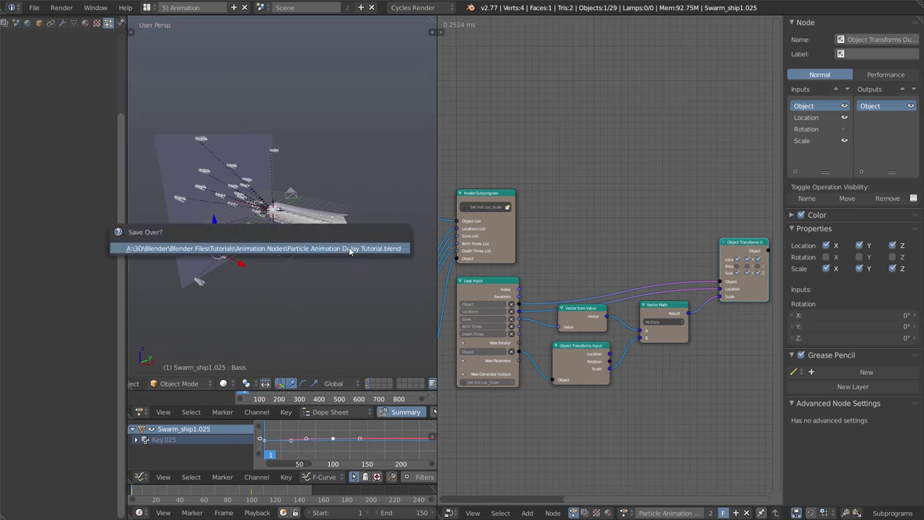
{"action": "left_click", "coordinate": [311, 246]}
Select the original Swarm_ship1 and inspect its object constraints and material settings
{"action": "middle_click_drag", "start_coordinate": [311, 245], "coordinate": [241, 238]}
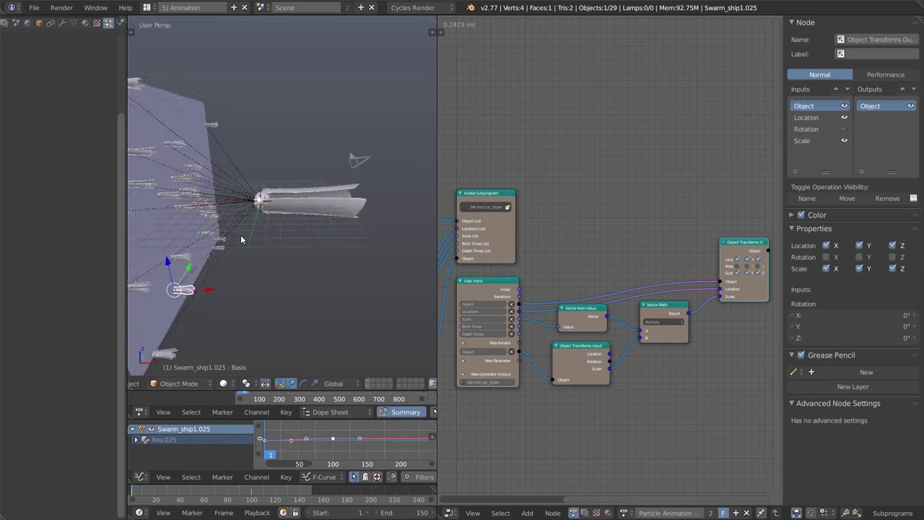
{"action": "right_click", "coordinate": [246, 197]}
{"action": "key", "text": "g"}
{"action": "right_click", "coordinate": [333, 278]}
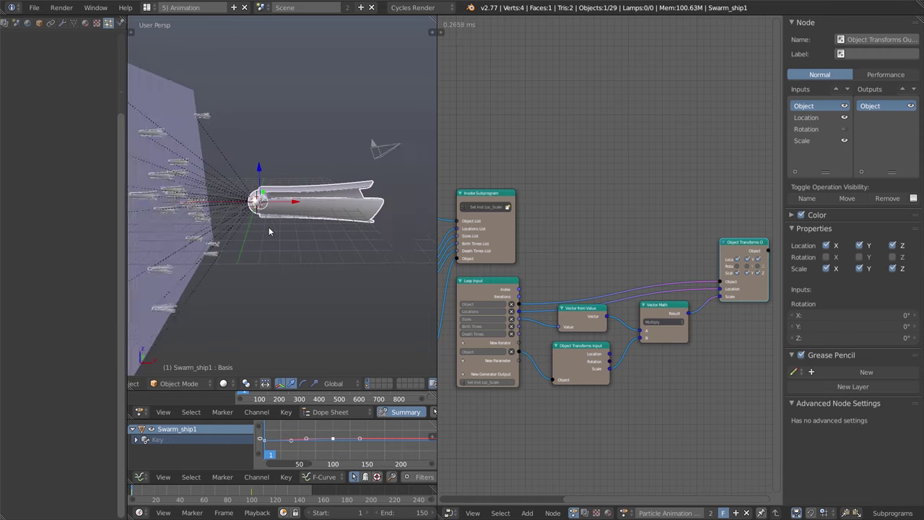
{"action": "key", "text": "t"}
{"action": "key", "text": "t"}
{"action": "scroll", "coordinate": [94, 43], "scroll_direction": "up", "scroll_amount": 5}
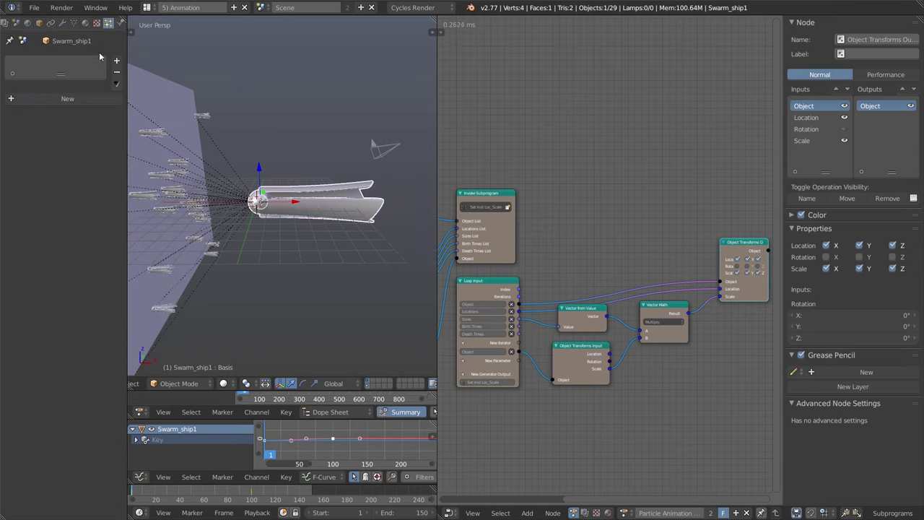
{"action": "left_click", "coordinate": [51, 24]}
{"action": "key", "text": "shift+d"}
{"action": "key", "text": "Escape"}
{"action": "key", "text": "ctrl+z"}
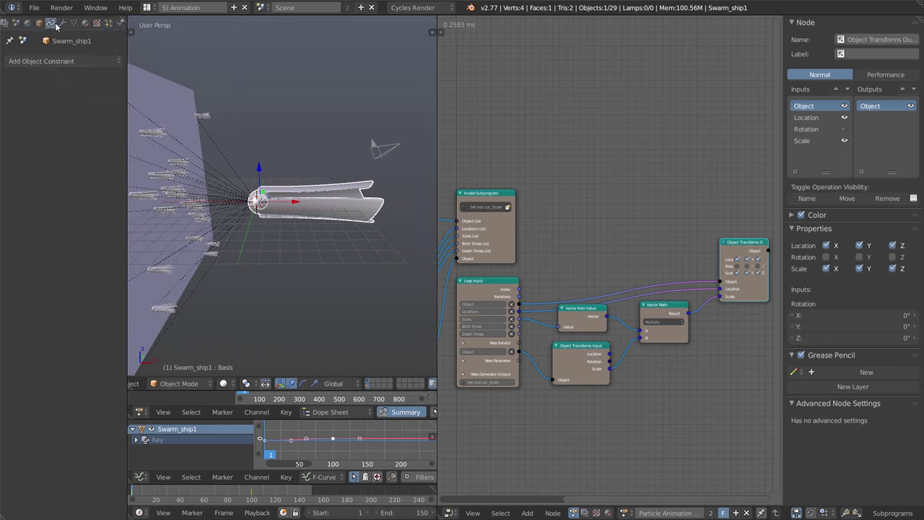
{"action": "left_click", "coordinate": [27, 23]}
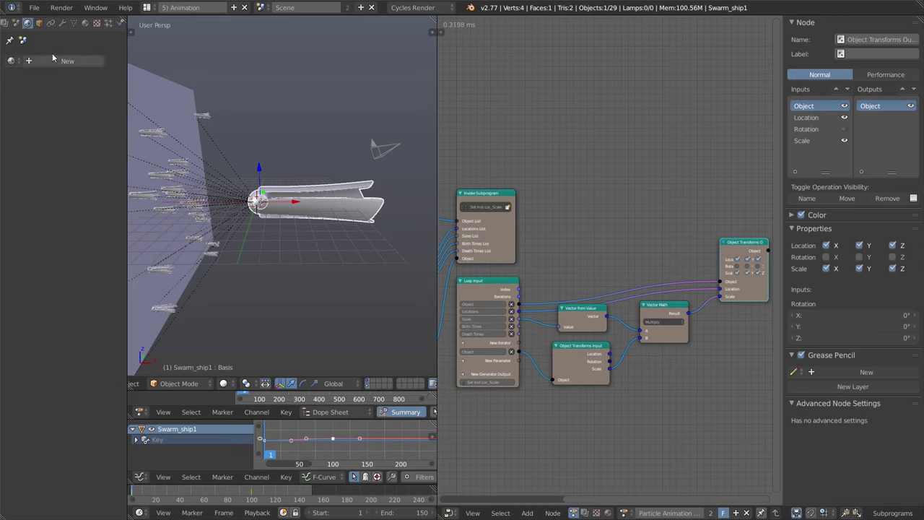
Switch the left editor to the Outliner, expand Swarm_ship1 and widen the area
{"action": "scroll", "coordinate": [11, 27], "scroll_direction": "left", "scroll_amount": 2}
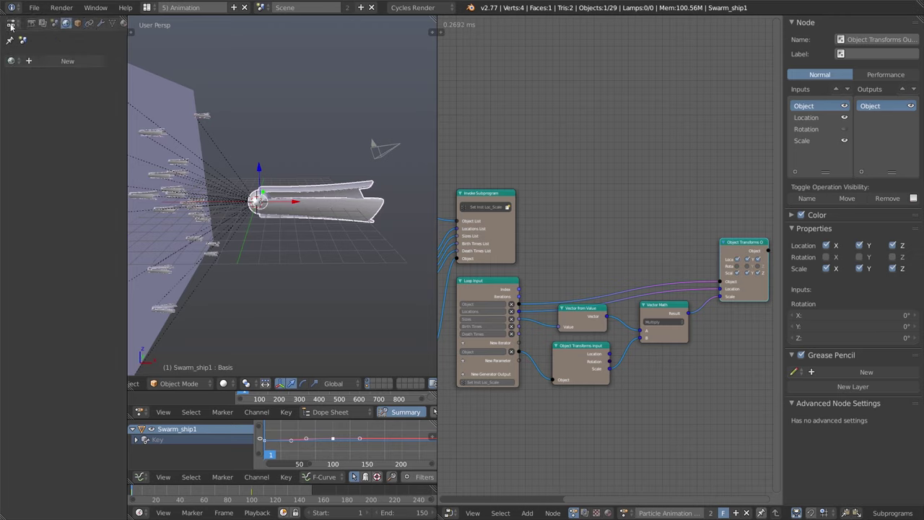
{"action": "left_click", "coordinate": [11, 26]}
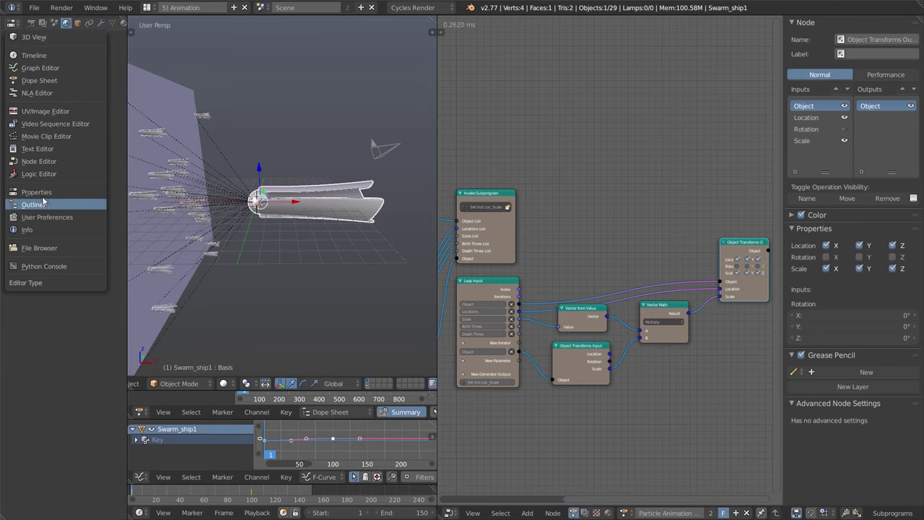
{"action": "left_click", "coordinate": [34, 205]}
{"action": "left_click", "coordinate": [16, 68]}
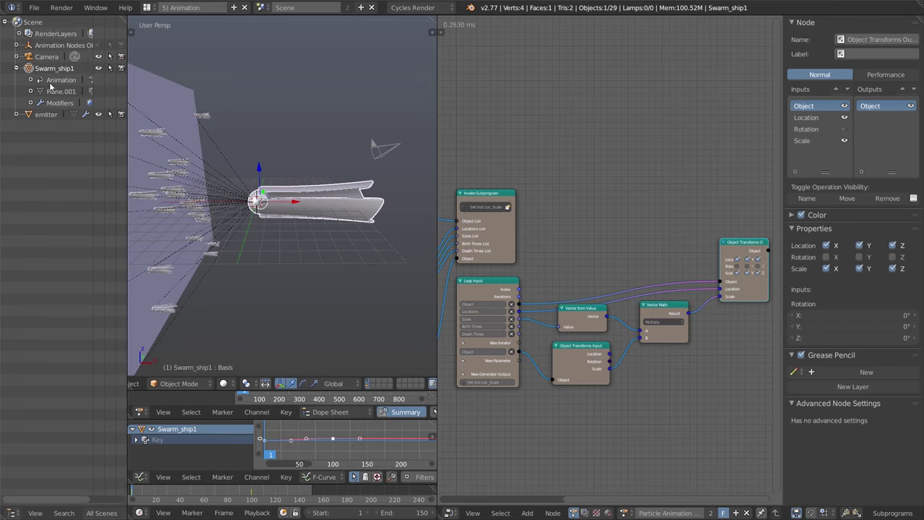
{"action": "left_click_drag", "start_coordinate": [128, 105], "coordinate": [274, 123]}
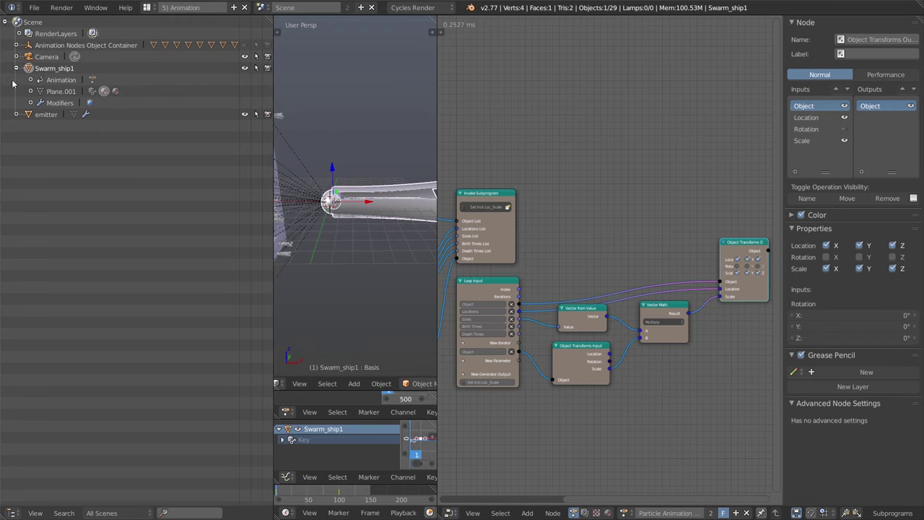
Select the Animation Nodes Object Container, frame it in the 3D view, and hide it
{"action": "left_click", "coordinate": [17, 45]}
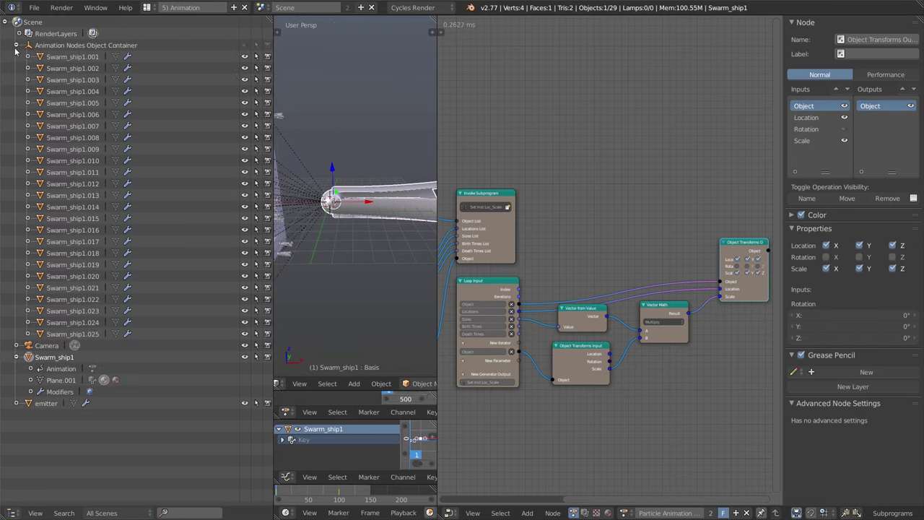
{"action": "left_click", "coordinate": [16, 46]}
{"action": "left_click", "coordinate": [29, 46]}
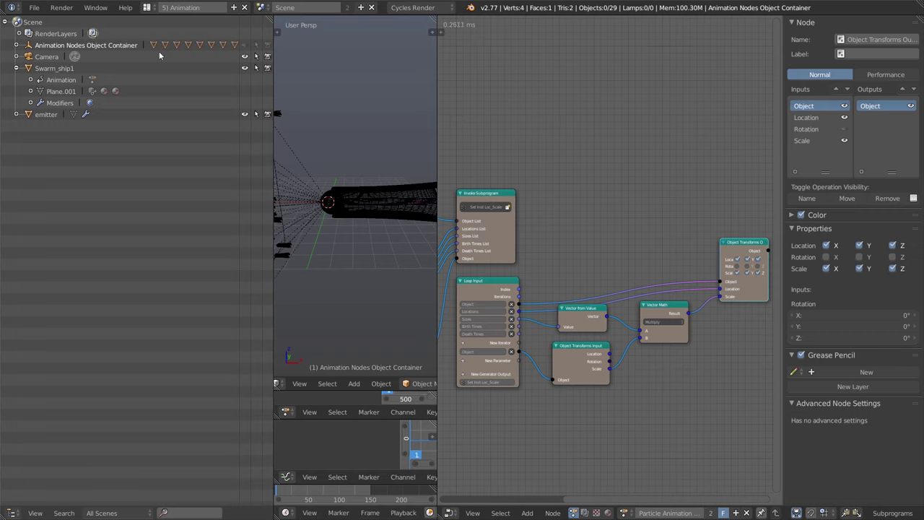
{"action": "left_click", "coordinate": [16, 45]}
{"action": "left_click", "coordinate": [15, 45]}
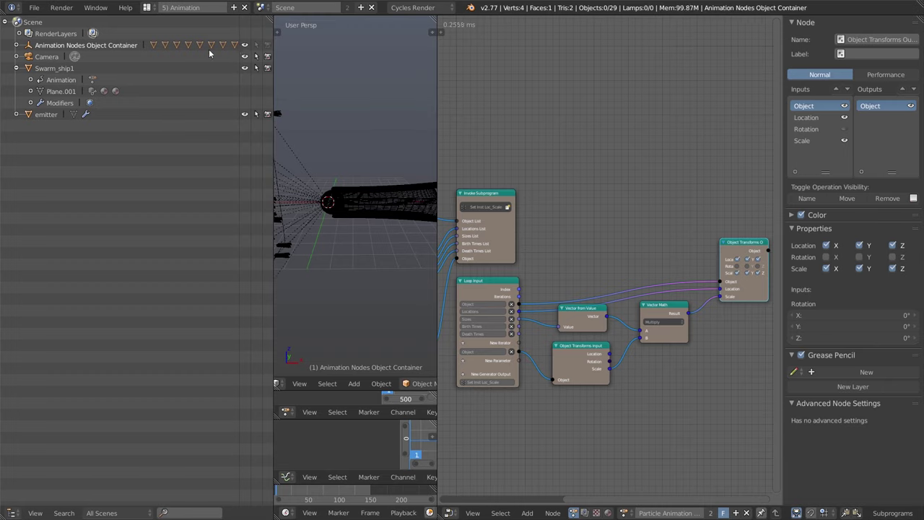
{"action": "left_click", "coordinate": [71, 45]}
{"action": "key", "text": "KP_Decimal"}
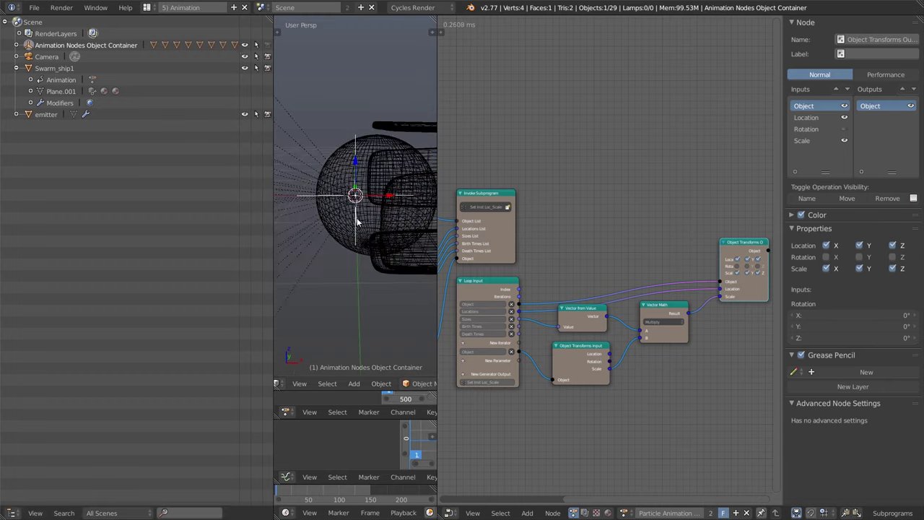
{"action": "scroll", "coordinate": [357, 222], "scroll_direction": "down", "scroll_amount": 5}
{"action": "key", "text": "KP_2"}
{"action": "key", "text": "KP_2"}
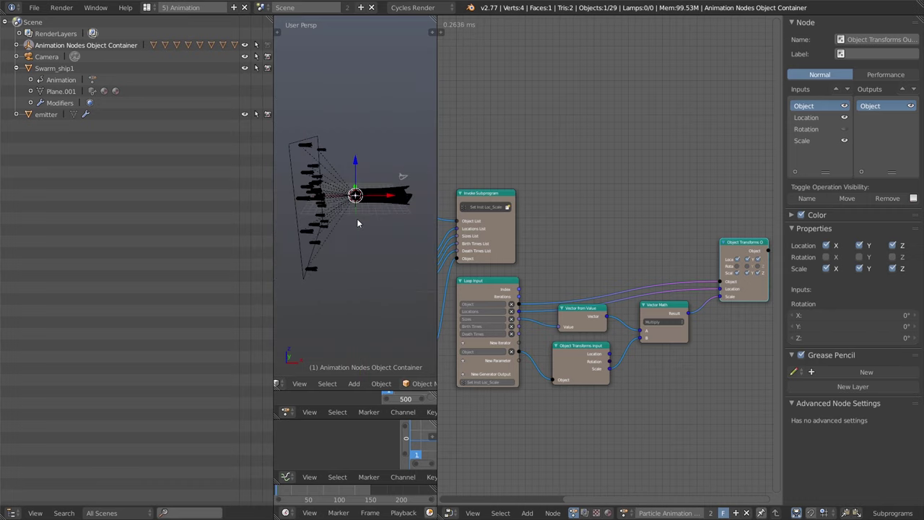
{"action": "left_click", "coordinate": [245, 46]}
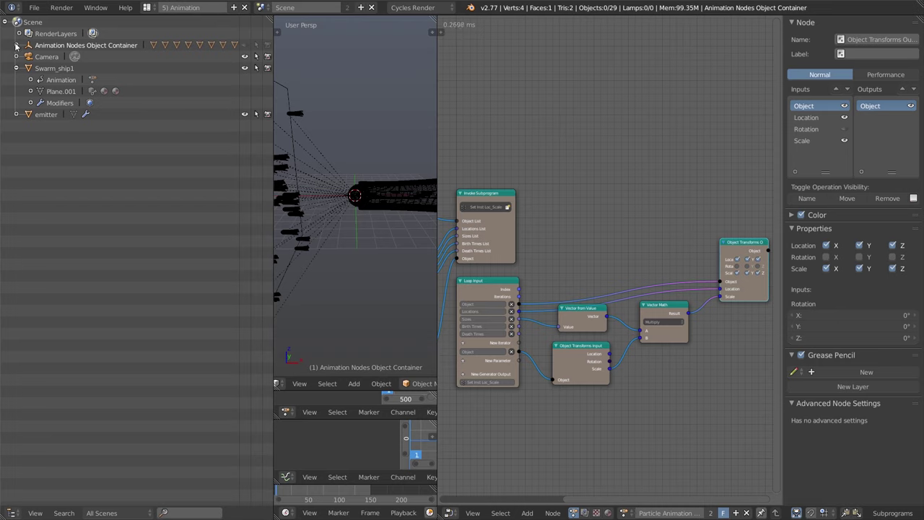
Collapse Swarm_ship1, play the animation and enlarge the 3D viewport to watch the ships fan out
{"action": "left_click", "coordinate": [16, 69]}
{"action": "middle_click_drag", "start_coordinate": [572, 239], "coordinate": [633, 231]}
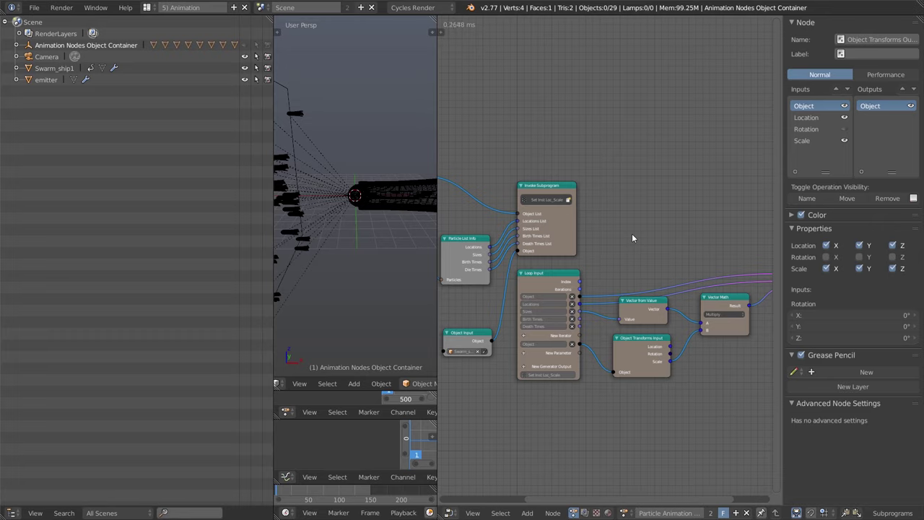
{"action": "scroll", "coordinate": [349, 256], "scroll_direction": "down", "scroll_amount": 5}
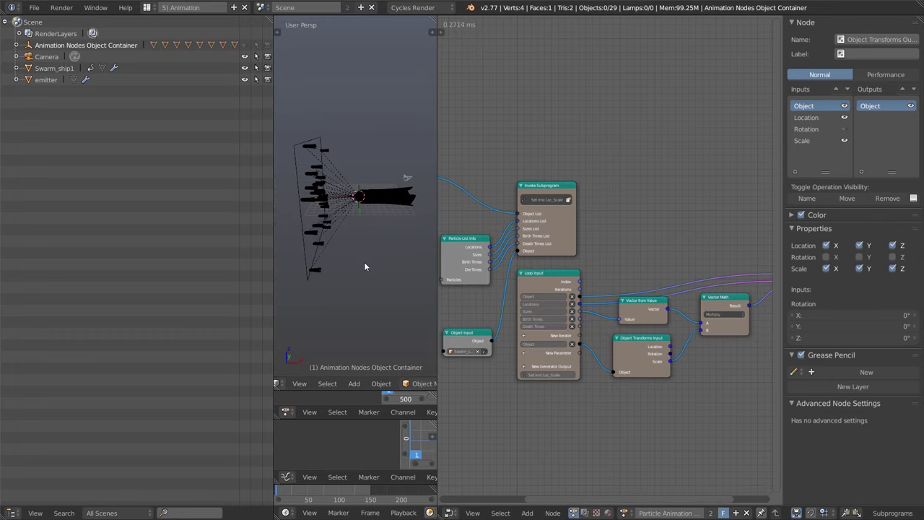
{"action": "key", "text": "alt+a"}
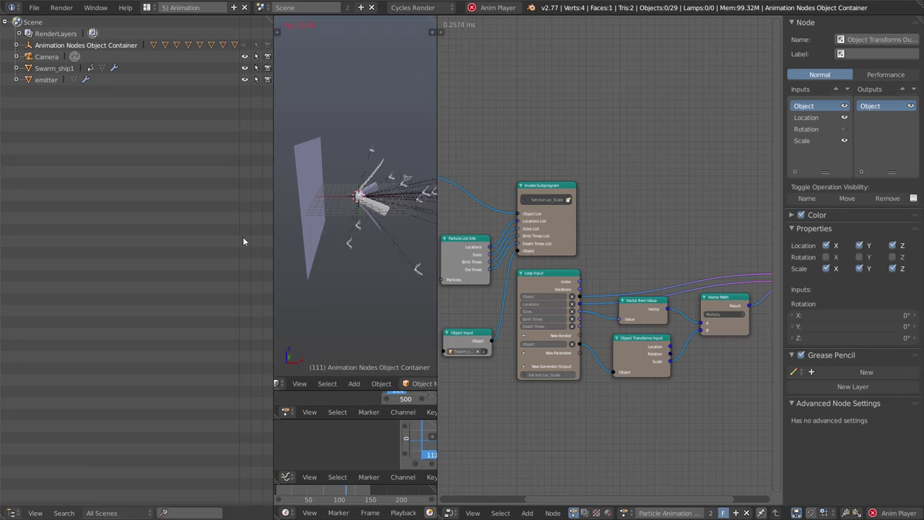
{"action": "left_click_drag", "start_coordinate": [273, 224], "coordinate": [80, 231]}
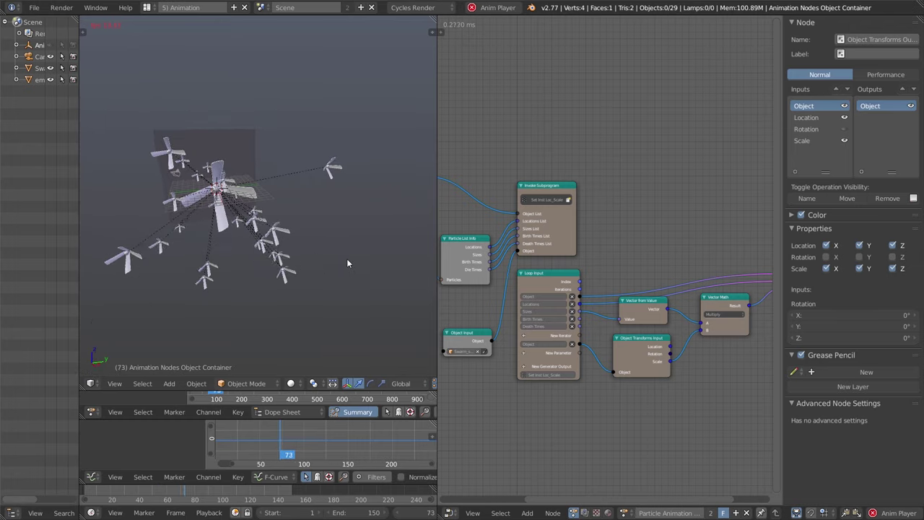
Stop playback, select Swarm_ship1.025 and pan and orbit the view around the swarm
{"action": "key", "text": "alt+a"}
{"action": "key", "text": "Left"}
{"action": "key", "text": "Left"}
{"action": "scroll", "coordinate": [313, 267], "scroll_direction": "up", "scroll_amount": 4}
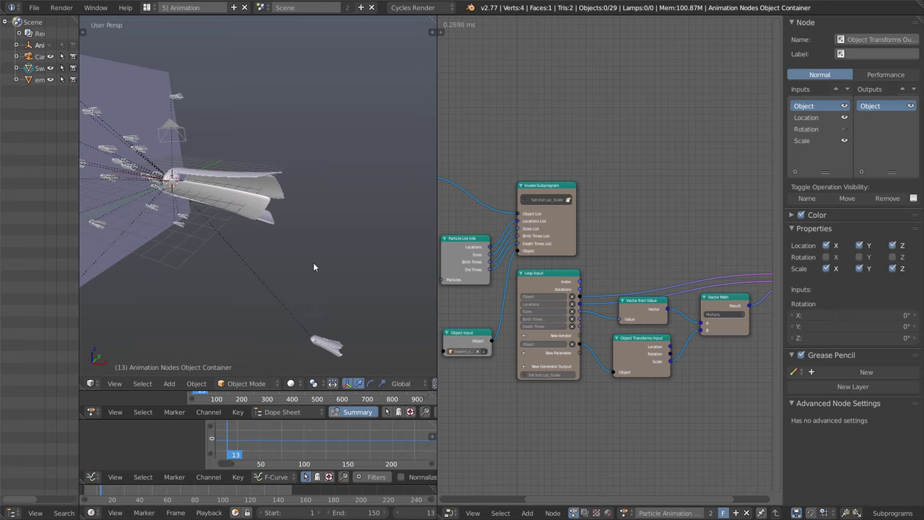
{"action": "right_click", "coordinate": [320, 347]}
{"action": "middle_click_drag", "start_coordinate": [349, 346], "coordinate": [321, 272], "text": "shift"}
{"action": "middle_click_drag", "start_coordinate": [172, 235], "coordinate": [281, 255]}
Step through the animation frames back to the first frame
{"action": "key", "text": "Left"}
{"action": "key", "text": "Left"}
{"action": "key", "text": "Left"}
{"action": "key", "text": "Left"}
{"action": "key", "text": "Left"}
{"action": "key", "text": "Left"}
{"action": "key", "text": "Left"}
{"action": "key", "text": "Left"}
{"action": "key", "text": "Left"}
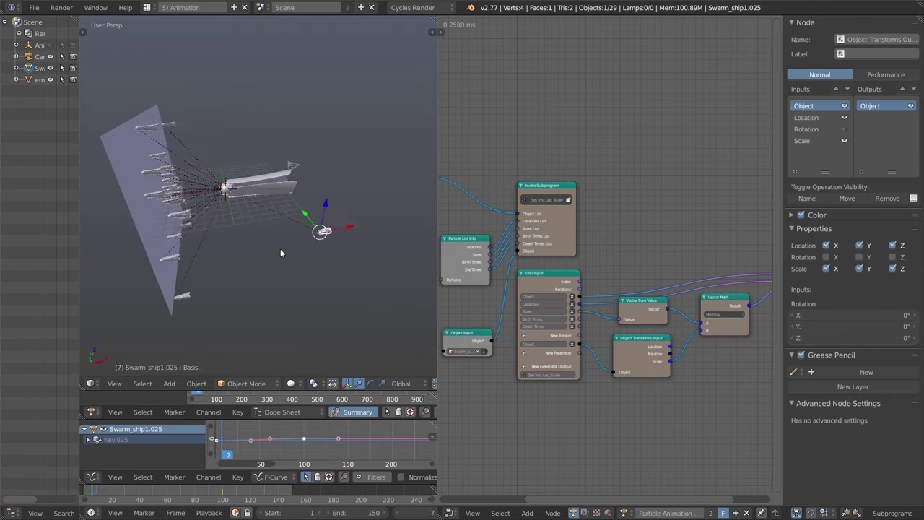
{"action": "key", "text": "alt+a"}
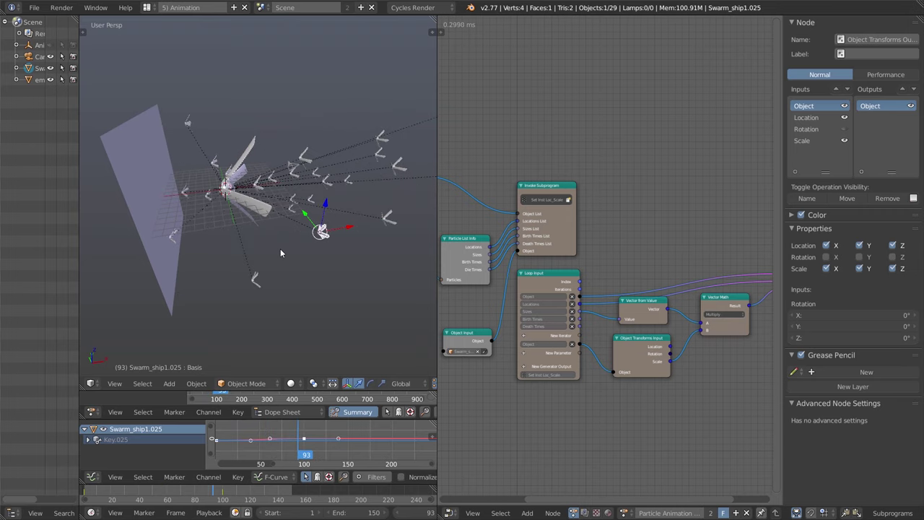
{"action": "key", "text": "Left"}
{"action": "key", "text": "Left"}
{"action": "key", "text": "Left"}
{"action": "key", "text": "Left"}
{"action": "key", "text": "Left"}
{"action": "key", "text": "Left"}
{"action": "key", "text": "Left"}
{"action": "key", "text": "Left"}
{"action": "key", "text": "Left"}
{"action": "key", "text": "Left"}
{"action": "key", "text": "Left"}
{"action": "key", "text": "Left"}
{"action": "key", "text": "Left"}
{"action": "key", "text": "Left"}
{"action": "key", "text": "Left"}
{"action": "key", "text": "Left"}
{"action": "key", "text": "Left"}
{"action": "key", "text": "Left"}
{"action": "key", "text": "Left"}
{"action": "key", "text": "Left"}
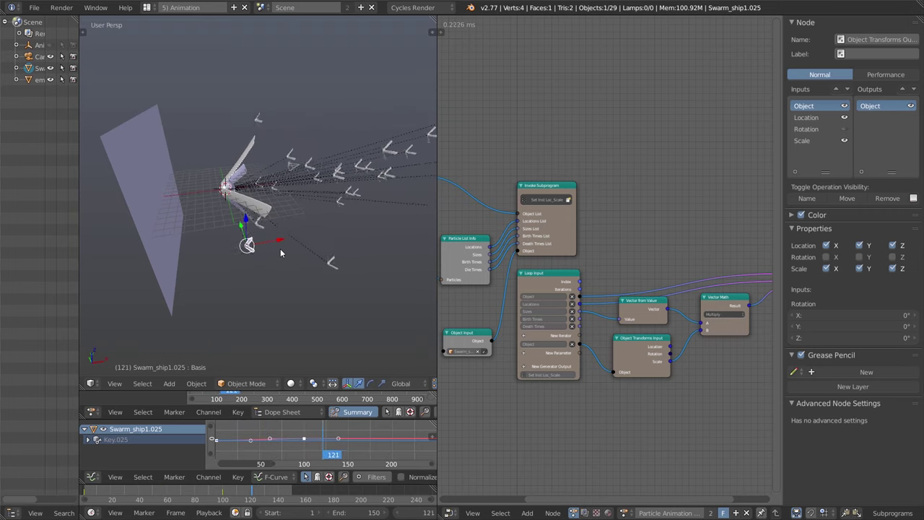
{"action": "key", "text": "Left"}
{"action": "key", "text": "Left"}
{"action": "key", "text": "Left"}
{"action": "key", "text": "Left"}
{"action": "key", "text": "Left"}
{"action": "key", "text": "Left"}
{"action": "key", "text": "Left"}
{"action": "key", "text": "Left"}
{"action": "key", "text": "Left"}
{"action": "key", "text": "Left"}
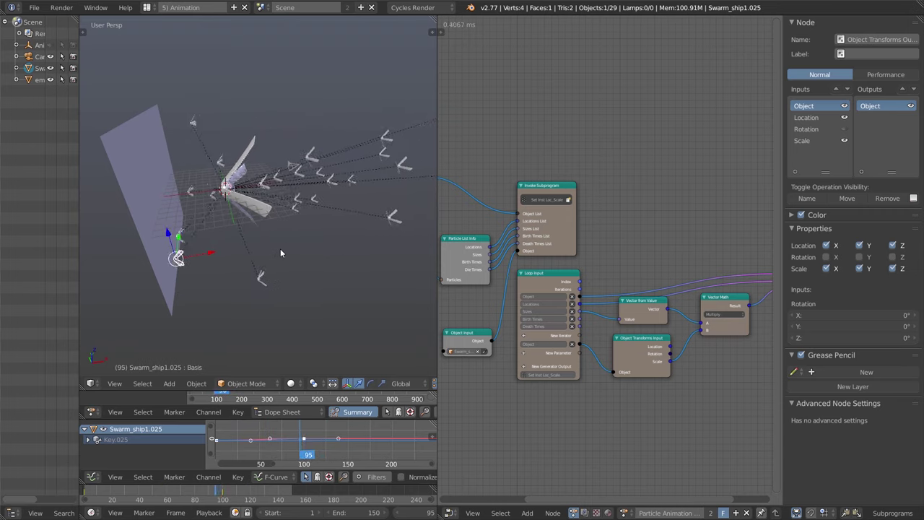
{"action": "key", "text": "Left"}
{"action": "key", "text": "Left"}
{"action": "key", "text": "Left"}
{"action": "key", "text": "Left"}
{"action": "key", "text": "Left"}
{"action": "key", "text": "Left"}
{"action": "key", "text": "Left"}
{"action": "key", "text": "Left"}
{"action": "key", "text": "Left"}
{"action": "key", "text": "Left"}
{"action": "key", "text": "Left"}
{"action": "key", "text": "Left"}
{"action": "key", "text": "Left"}
{"action": "key", "text": "Left"}
{"action": "key", "text": "Left"}
{"action": "key", "text": "Left"}
{"action": "key", "text": "Left"}
{"action": "key", "text": "Left"}
{"action": "key", "text": "Left"}
{"action": "key", "text": "Left"}
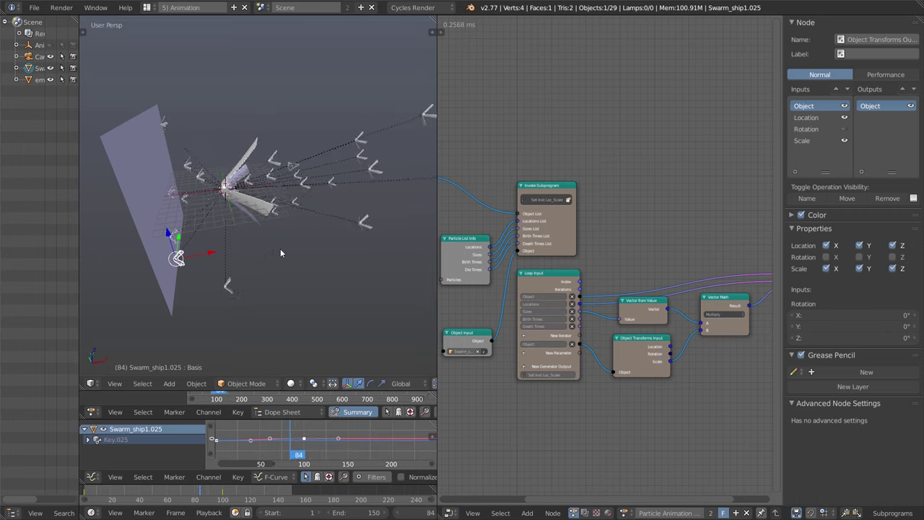
{"action": "key", "text": "Left"}
{"action": "key", "text": "Left"}
{"action": "key", "text": "Left"}
{"action": "key", "text": "Left"}
{"action": "key", "text": "Left"}
{"action": "key", "text": "Left"}
{"action": "key", "text": "Left"}
{"action": "key", "text": "Left"}
{"action": "key", "text": "Left"}
{"action": "key", "text": "Left"}
{"action": "key", "text": "Left"}
{"action": "key", "text": "Left"}
{"action": "key", "text": "Left"}
{"action": "key", "text": "Left"}
{"action": "key", "text": "Left"}
{"action": "key", "text": "Left"}
{"action": "key", "text": "Left"}
{"action": "key", "text": "Left"}
{"action": "key", "text": "Left"}
{"action": "key", "text": "Left"}
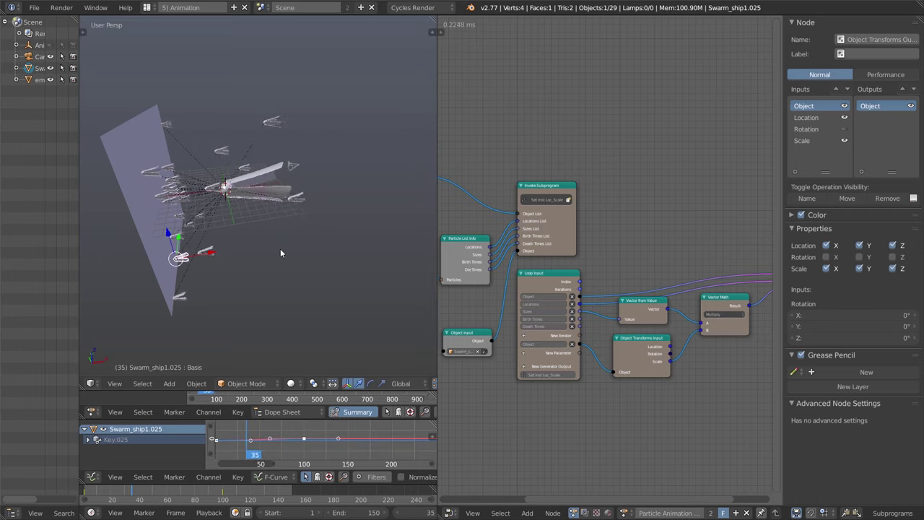
{"action": "key", "text": "Left"}
{"action": "key", "text": "Left"}
{"action": "key", "text": "Left"}
{"action": "key", "text": "Left"}
{"action": "key", "text": "Left"}
{"action": "key", "text": "Left"}
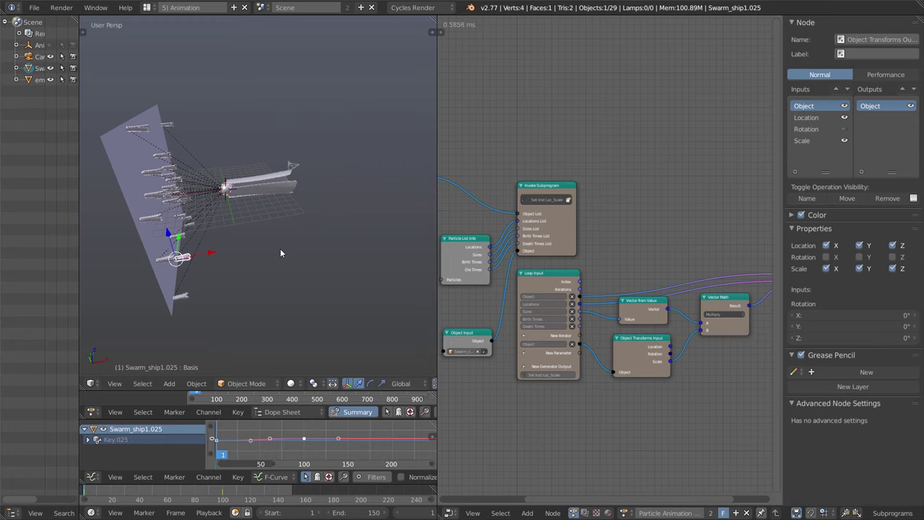
{"action": "key", "text": "Right"}
{"action": "key", "text": "Right"}
{"action": "key", "text": "Right"}
{"action": "key", "text": "Right"}
{"action": "key", "text": "Right"}
{"action": "key", "text": "Right"}
{"action": "key", "text": "Right"}
{"action": "key", "text": "Right"}
{"action": "key", "text": "Left"}
{"action": "key", "text": "Left"}
{"action": "key", "text": "Left"}
{"action": "key", "text": "Left"}
{"action": "key", "text": "Left"}
{"action": "key", "text": "Left"}
{"action": "key", "text": "Left"}
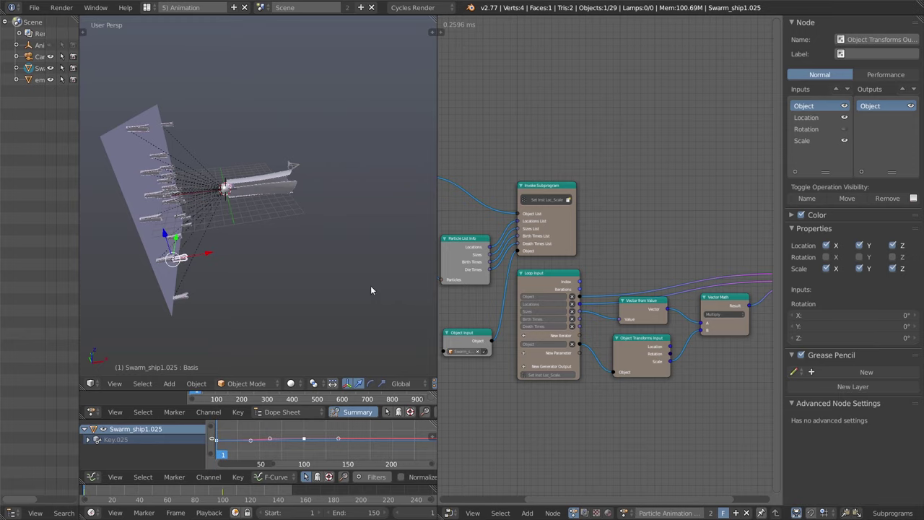
Play the swarm animation from a side view of the emitter, then widen the outliner
{"action": "middle_click_drag", "start_coordinate": [371, 289], "coordinate": [269, 255]}
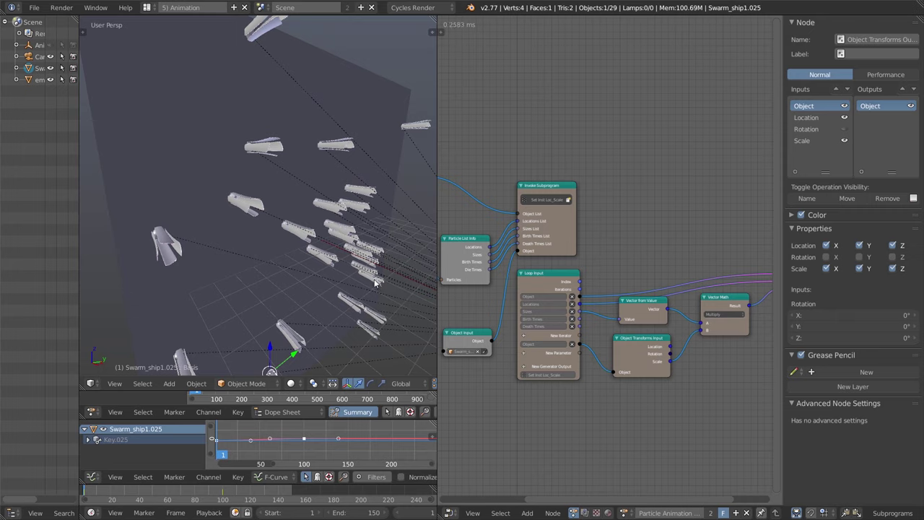
{"action": "key", "text": "alt+a"}
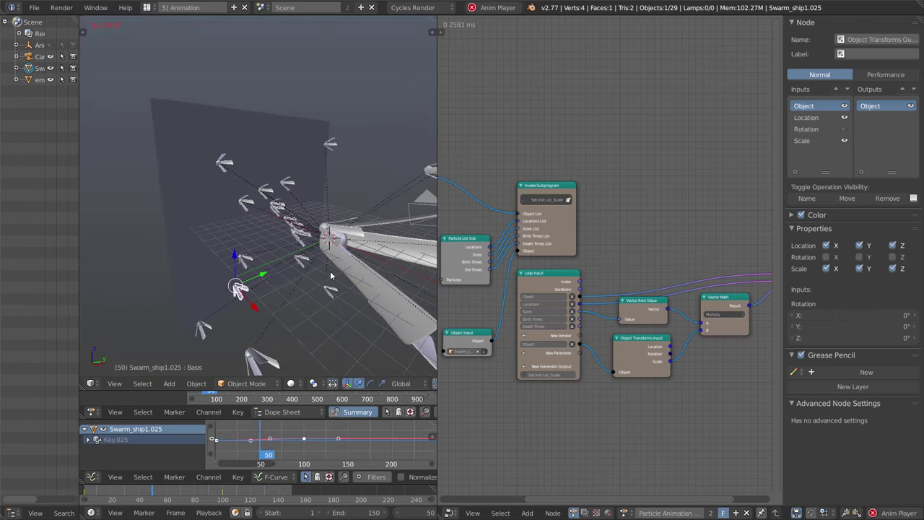
{"action": "key", "text": "alt+a"}
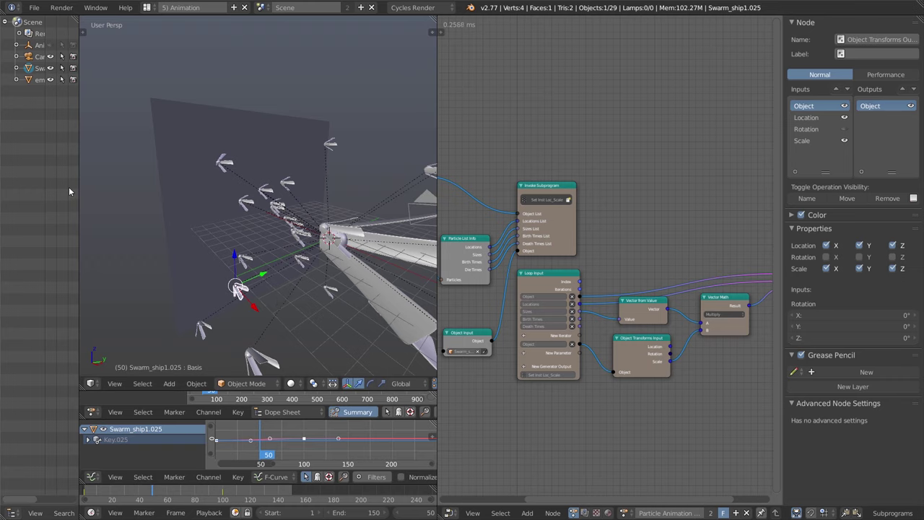
{"action": "left_click_drag", "start_coordinate": [78, 183], "coordinate": [150, 182]}
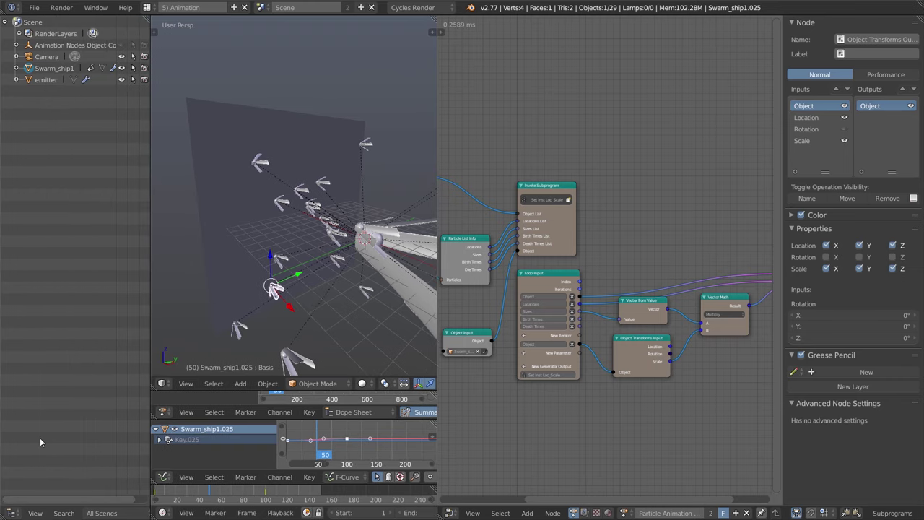
Turn the outliner area into a Properties editor on the Object Data tab
{"action": "left_click", "coordinate": [11, 512]}
{"action": "left_click", "coordinate": [43, 345]}
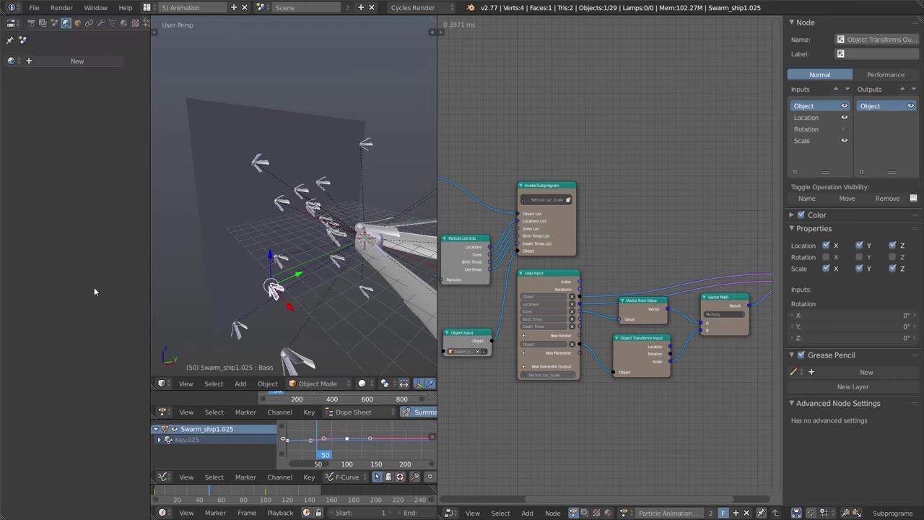
{"action": "left_click", "coordinate": [100, 23]}
{"action": "left_click", "coordinate": [112, 24]}
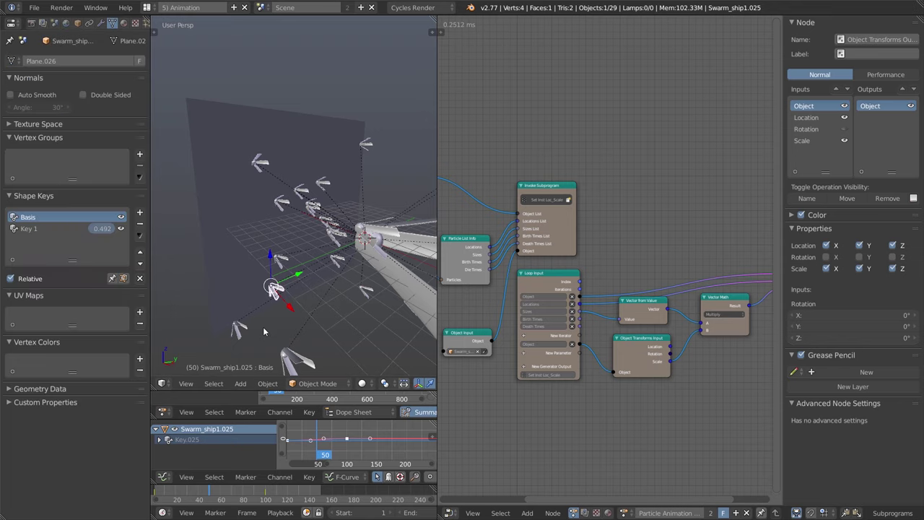
Select the main Swarm_ship1 to show its Basis and Key 1 shape keys
{"action": "middle_click_drag", "start_coordinate": [285, 312], "coordinate": [264, 278]}
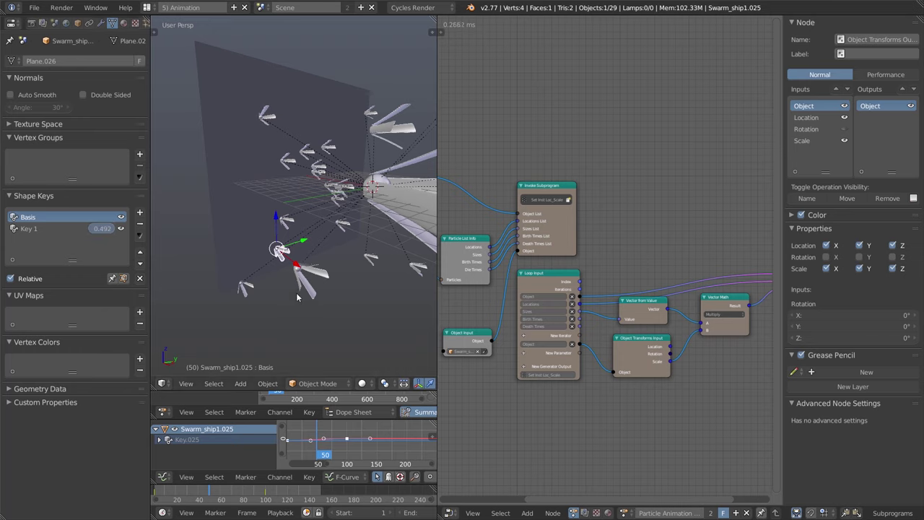
{"action": "right_click", "coordinate": [298, 287]}
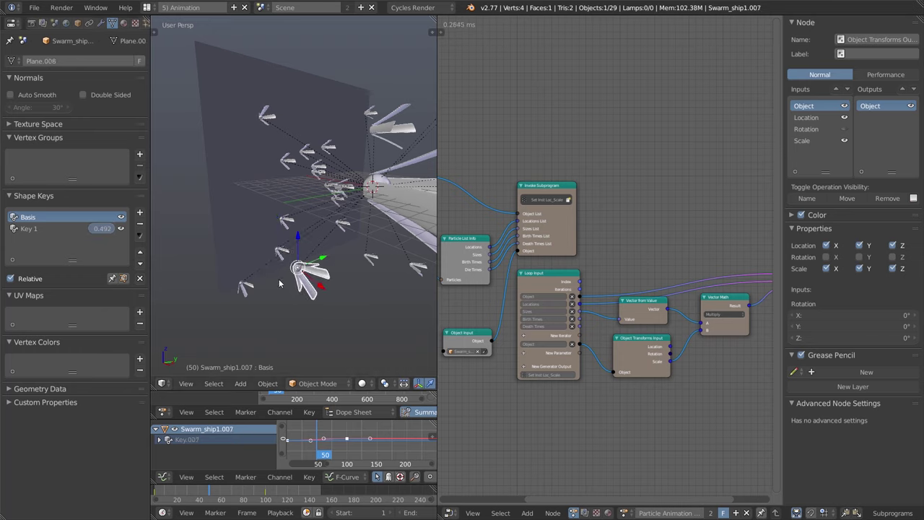
{"action": "middle_click_drag", "start_coordinate": [282, 289], "coordinate": [310, 247]}
{"action": "right_click", "coordinate": [310, 218]}
{"action": "middle_click_drag", "start_coordinate": [221, 262], "coordinate": [106, 228]}
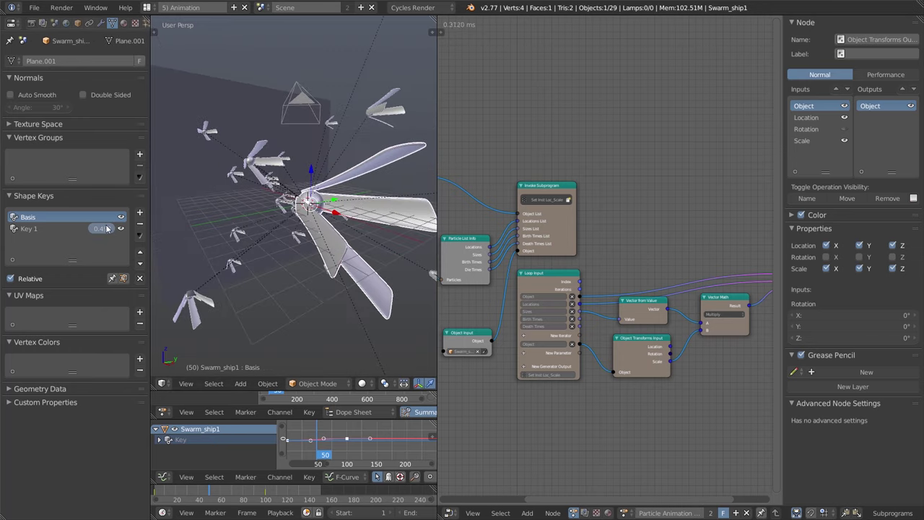
{"action": "middle_click_drag", "start_coordinate": [201, 267], "coordinate": [289, 271]}
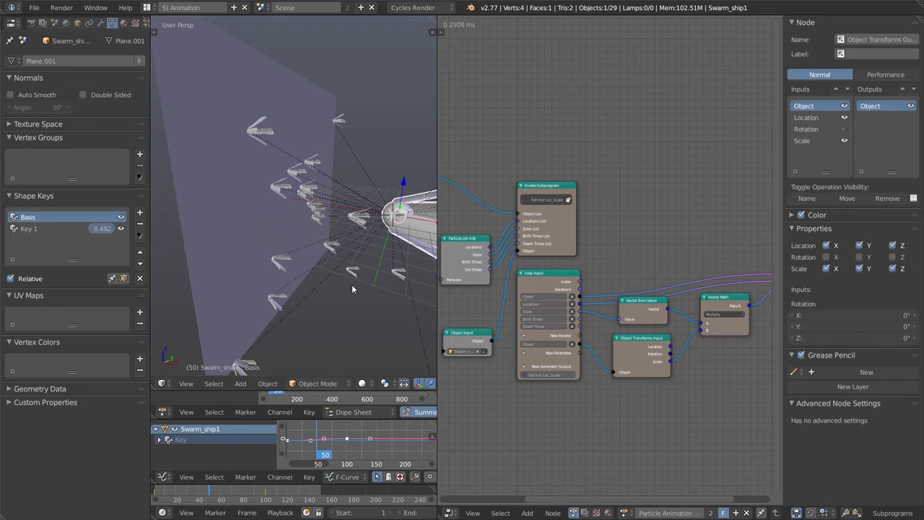
{"action": "middle_click_drag", "start_coordinate": [621, 397], "coordinate": [580, 347]}
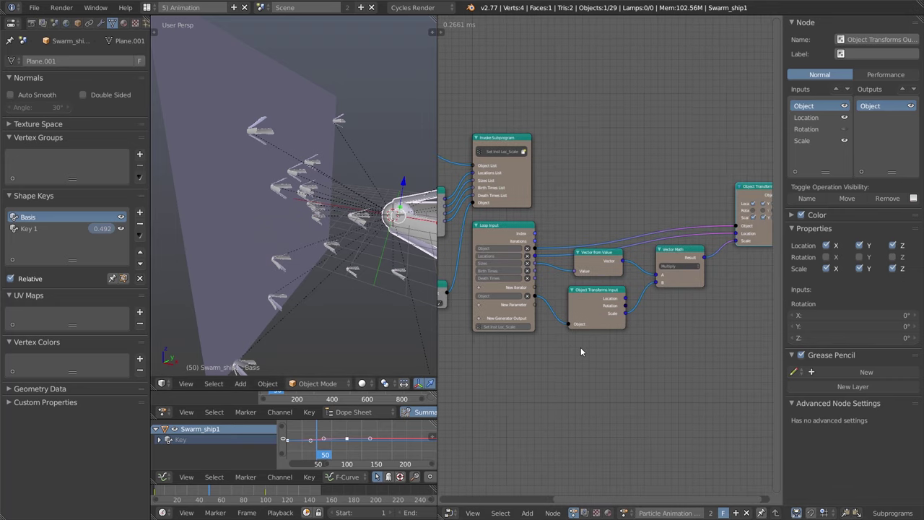
Add an Object List generator output and link Object Transforms into it
{"action": "scroll", "coordinate": [588, 361], "scroll_direction": "up", "scroll_amount": 1}
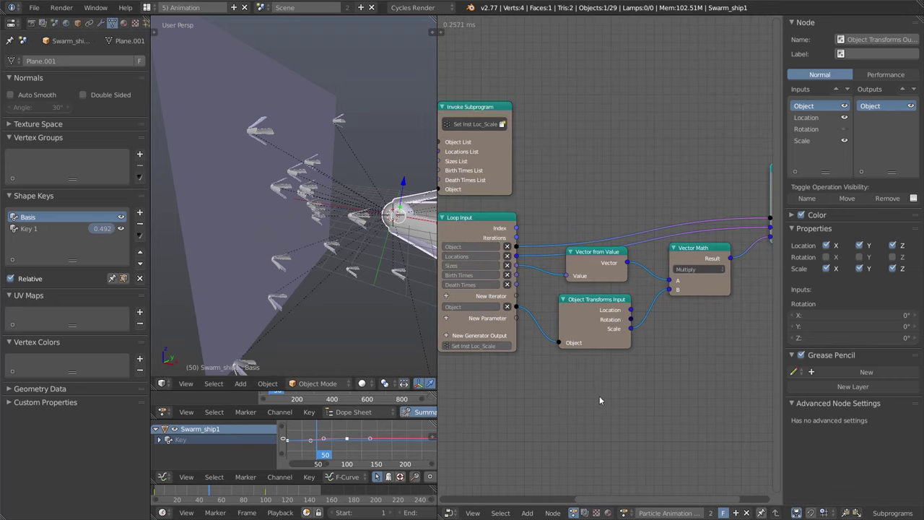
{"action": "middle_click_drag", "start_coordinate": [605, 403], "coordinate": [641, 414]}
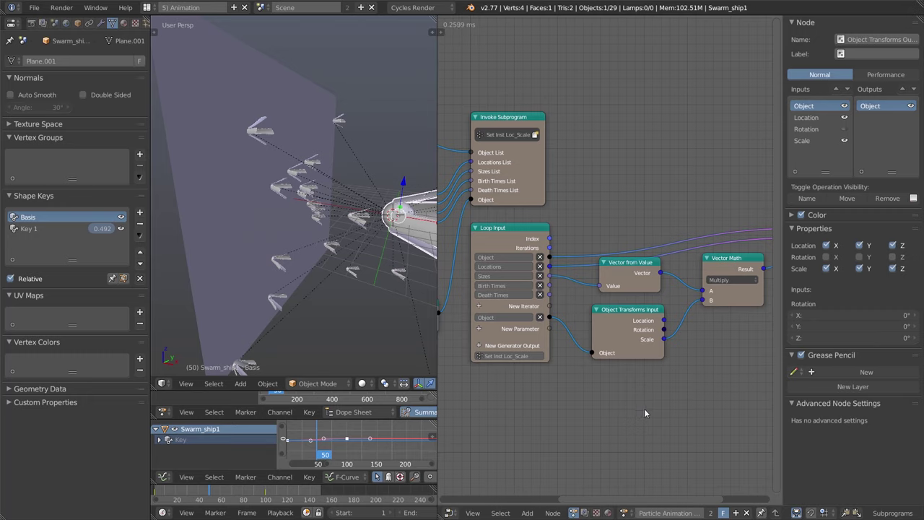
{"action": "left_click", "coordinate": [479, 347]}
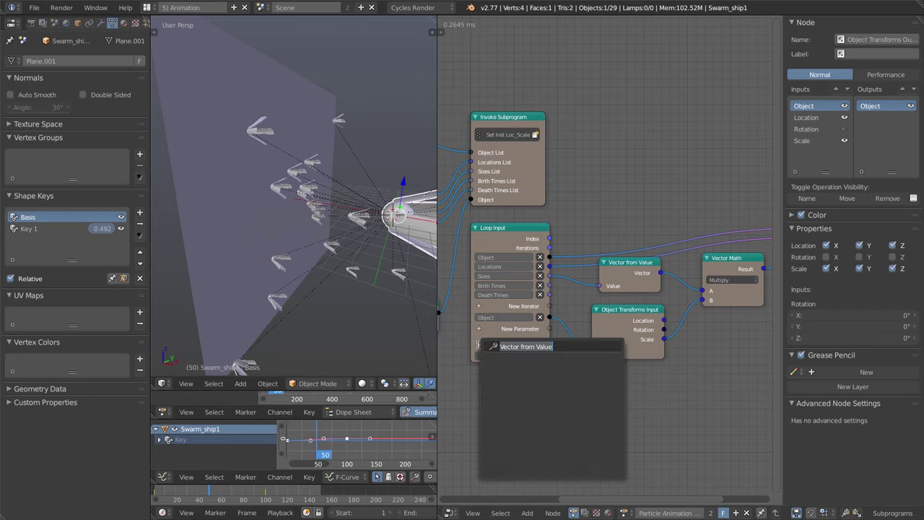
{"action": "type", "text": "objl"}
{"action": "key", "text": "Return"}
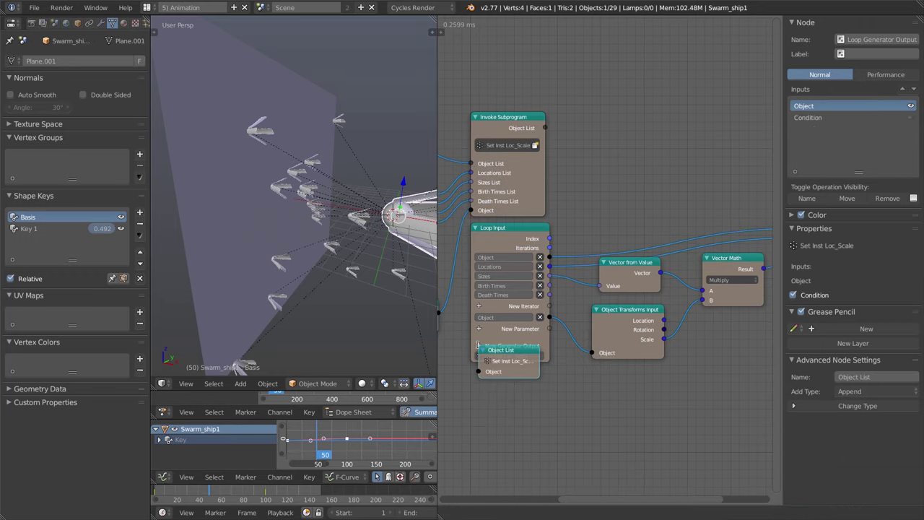
{"action": "left_click", "coordinate": [654, 399]}
{"action": "middle_click_drag", "start_coordinate": [660, 402], "coordinate": [443, 418]}
{"action": "left_click_drag", "start_coordinate": [463, 413], "coordinate": [711, 204]}
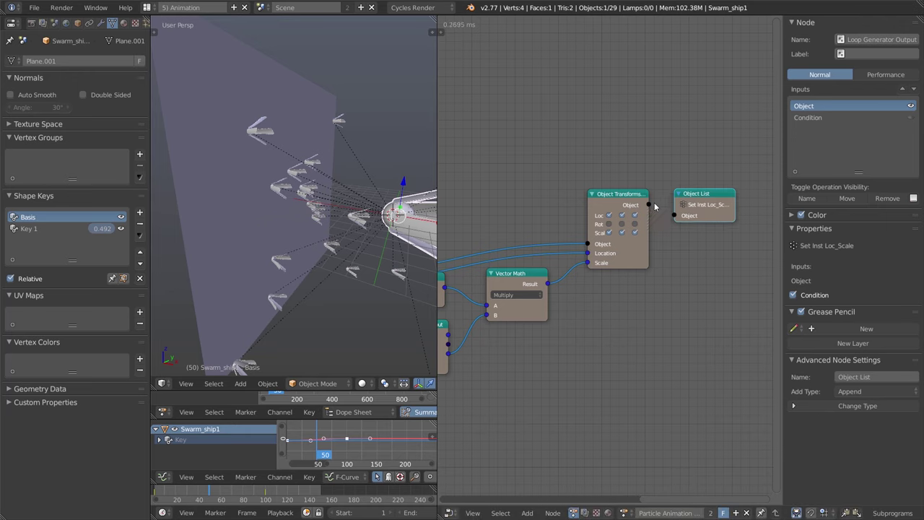
{"action": "left_click_drag", "start_coordinate": [649, 205], "coordinate": [684, 228]}
Add a Float List generator output to the loop
{"action": "key", "text": "Tab"}
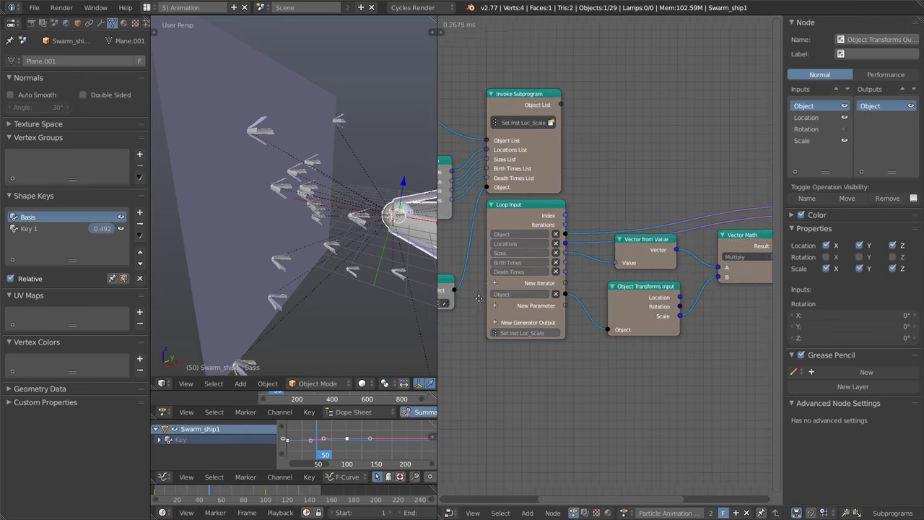
{"action": "left_click", "coordinate": [500, 320]}
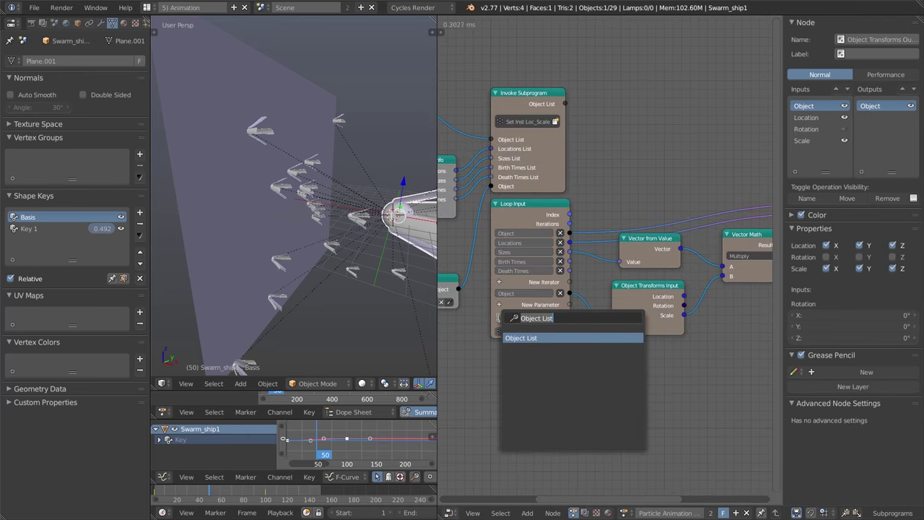
{"action": "type", "text": "Birt"}
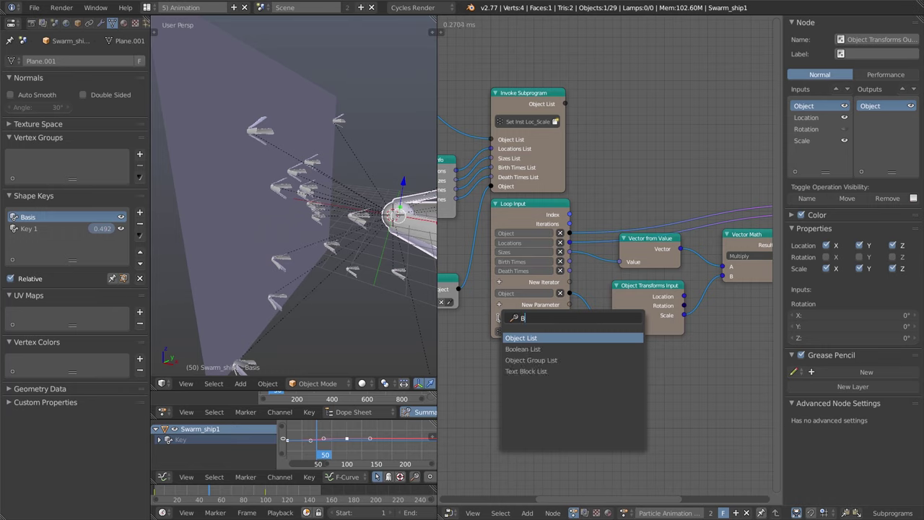
{"action": "type", "text": "T"}
{"action": "key", "text": "BackSpace"}
{"action": "key", "text": "BackSpace"}
{"action": "key", "text": "BackSpace"}
{"action": "key", "text": "BackSpace"}
{"action": "key", "text": "BackSpace"}
{"action": "key", "text": "BackSpace"}
{"action": "key", "text": "BackSpace"}
{"action": "type", "text": "float"}
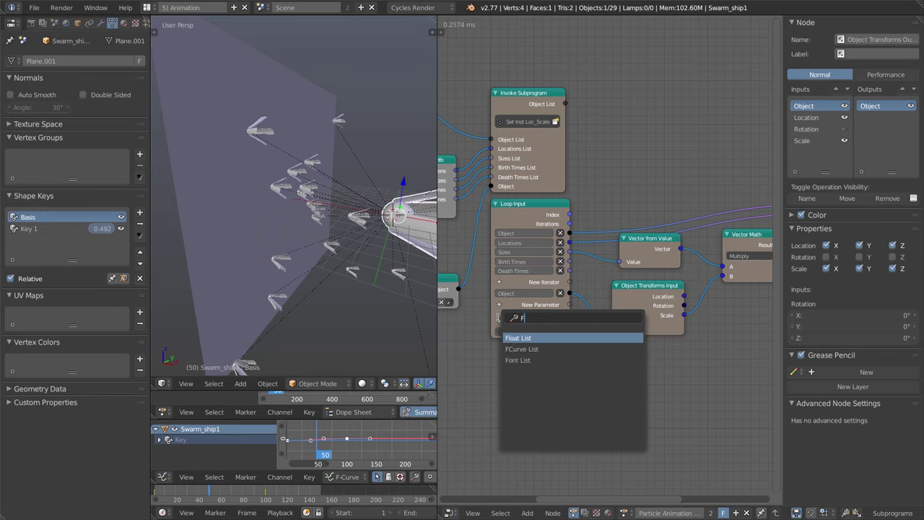
{"action": "key", "text": "Return"}
{"action": "left_click", "coordinate": [681, 395]}
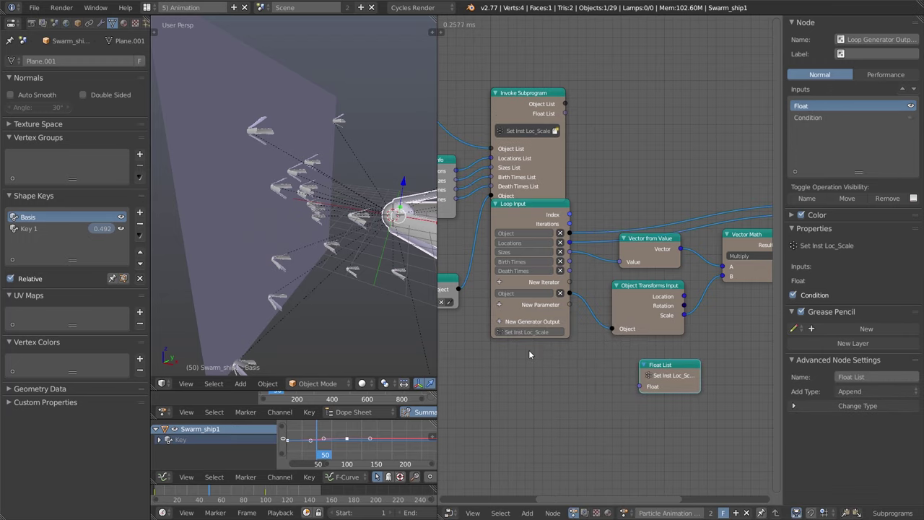
Add a second Float List output, stack both nodes, and link Birth Times to the first
{"action": "key", "text": "ctrl+a"}
{"action": "key", "text": "Return"}
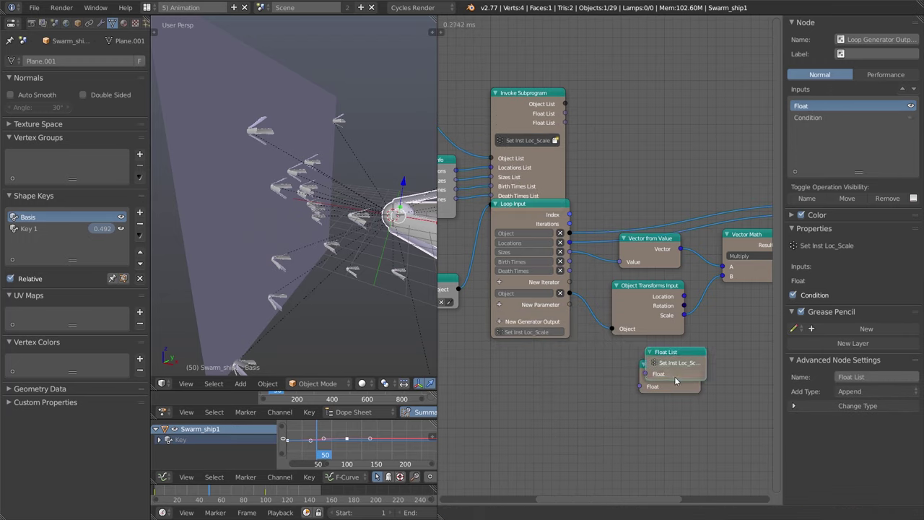
{"action": "left_click", "coordinate": [650, 408]}
{"action": "middle_click_drag", "start_coordinate": [667, 386], "coordinate": [604, 356]}
{"action": "left_click_drag", "start_coordinate": [604, 356], "coordinate": [589, 339]}
{"action": "left_click_drag", "start_coordinate": [618, 404], "coordinate": [597, 382]}
{"action": "middle_click_drag", "start_coordinate": [597, 383], "coordinate": [651, 390]}
{"action": "left_click_drag", "start_coordinate": [559, 239], "coordinate": [618, 346]}
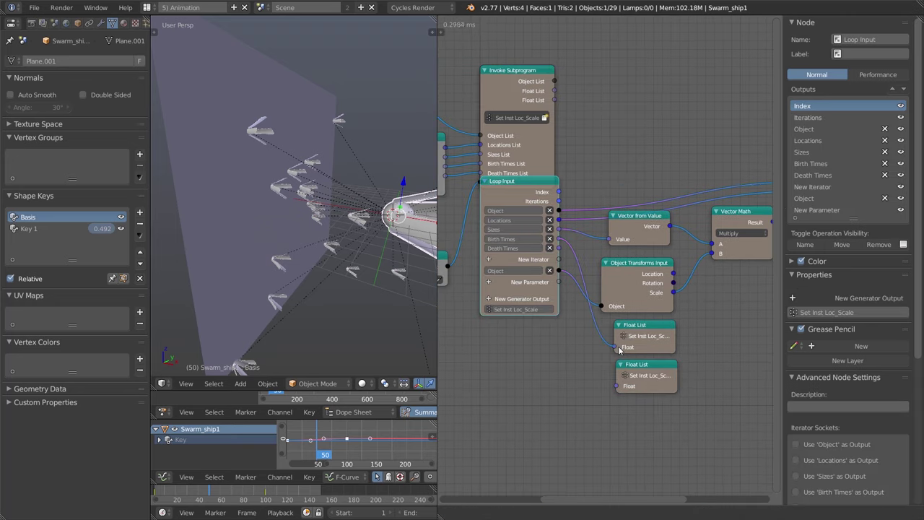
Link Death Times to the second Float List and align the Float List and Loop Input nodes
{"action": "left_click_drag", "start_coordinate": [559, 248], "coordinate": [630, 364]}
{"action": "left_click_drag", "start_coordinate": [629, 327], "coordinate": [617, 325]}
{"action": "left_click_drag", "start_coordinate": [628, 365], "coordinate": [619, 362]}
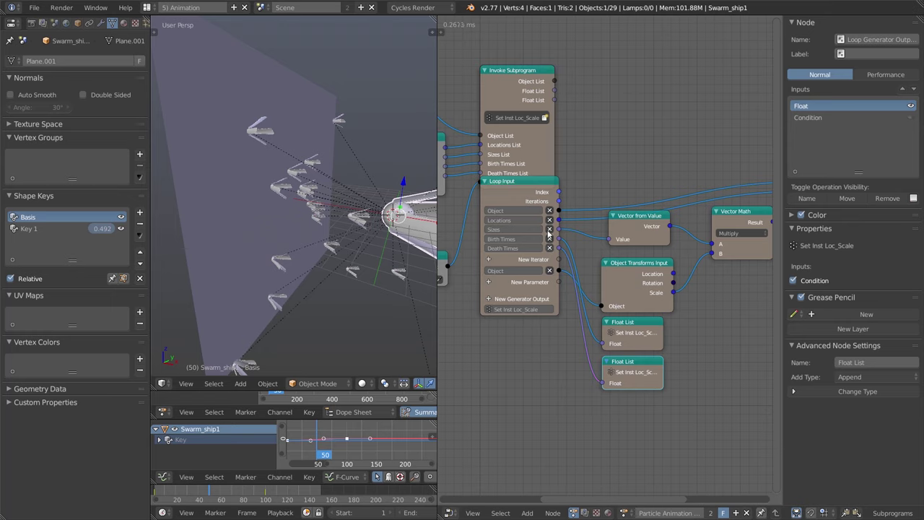
{"action": "left_click_drag", "start_coordinate": [524, 206], "coordinate": [524, 224]}
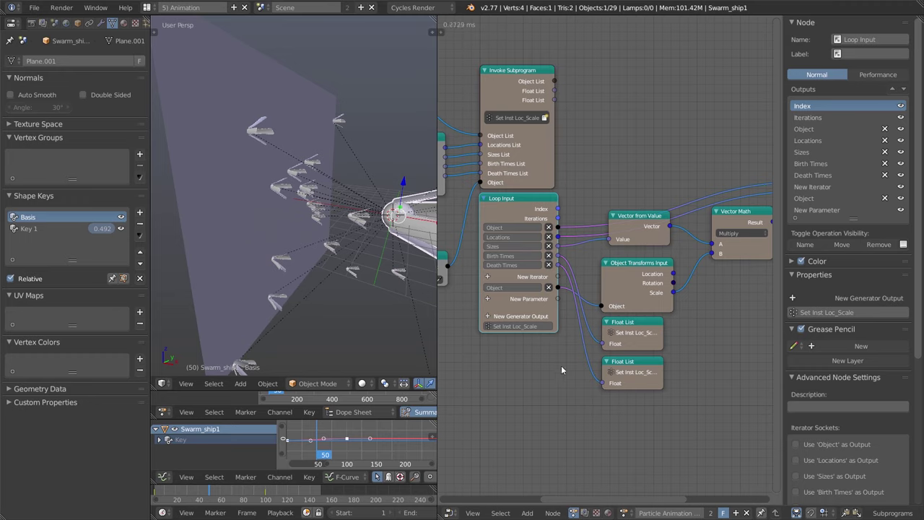
Add a new Loop subprogram node below the existing nodes
{"action": "scroll", "coordinate": [556, 383], "scroll_direction": "down", "scroll_amount": 3}
{"action": "scroll", "coordinate": [559, 398], "scroll_direction": "up", "scroll_amount": 3}
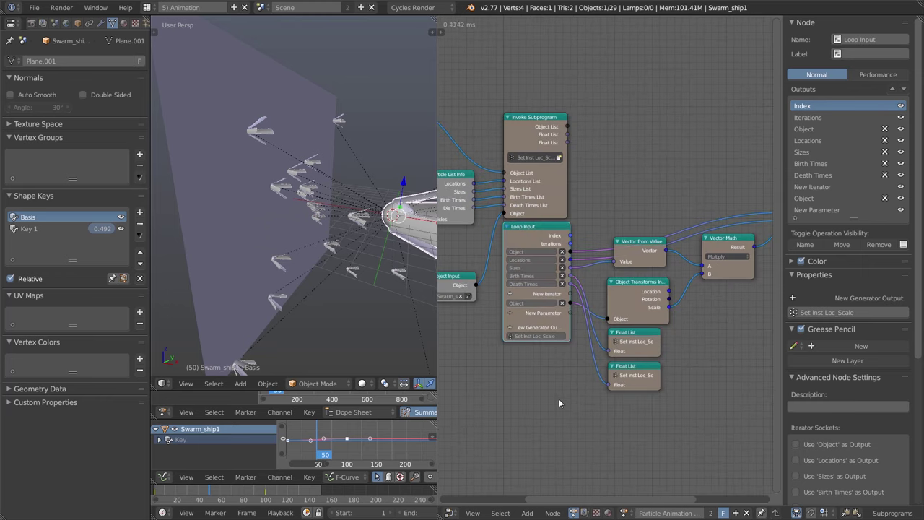
{"action": "scroll", "coordinate": [554, 350], "scroll_direction": "down", "scroll_amount": 1}
{"action": "key", "text": "shift+a"}
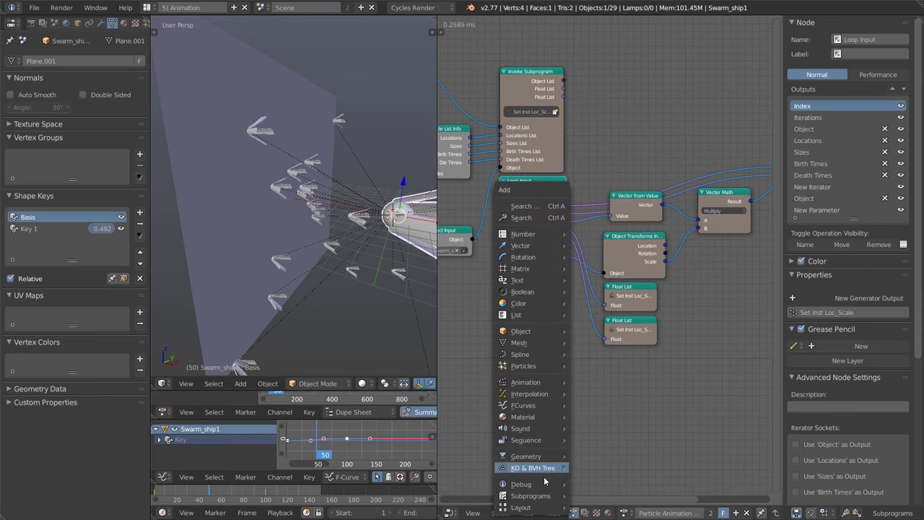
{"action": "mouse_move", "coordinate": [547, 483]}
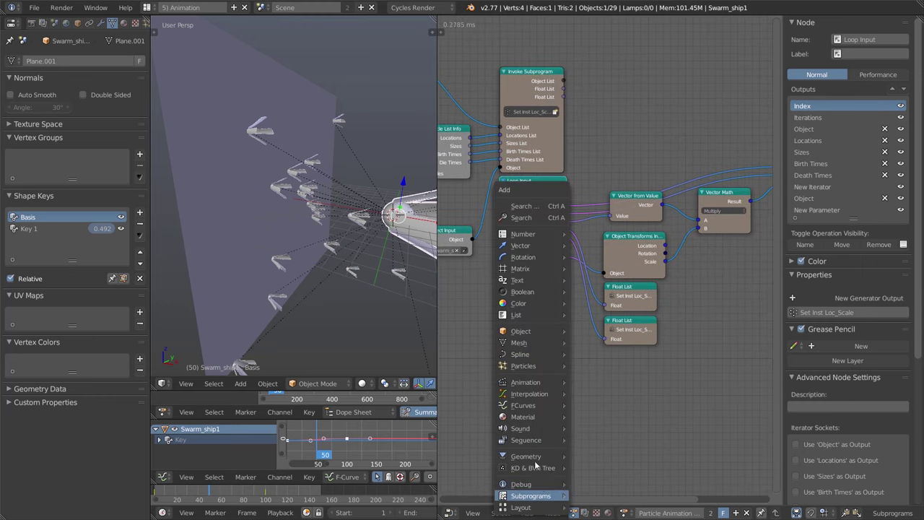
{"action": "left_click", "coordinate": [593, 468]}
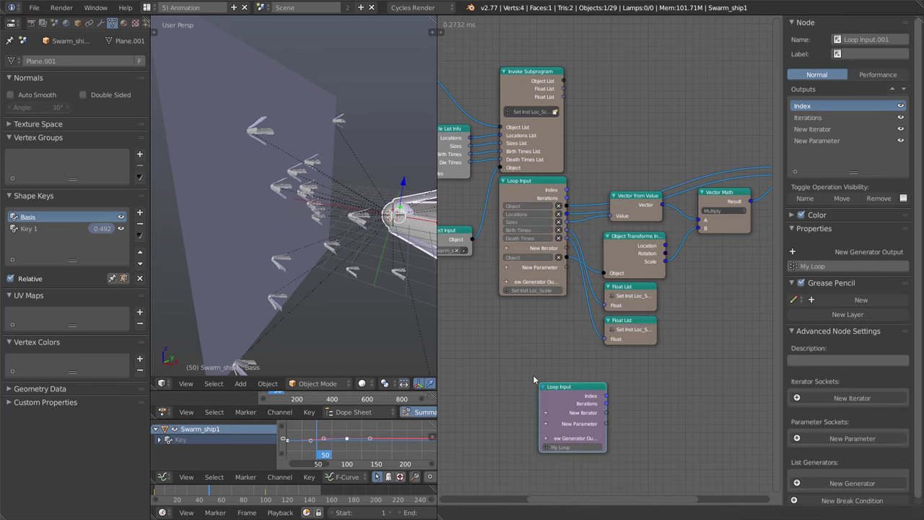
{"action": "left_click", "coordinate": [531, 417]}
Rename the new loop from My Loop to 'ShapeKey Delay_Visibility'
{"action": "left_click", "coordinate": [529, 410]}
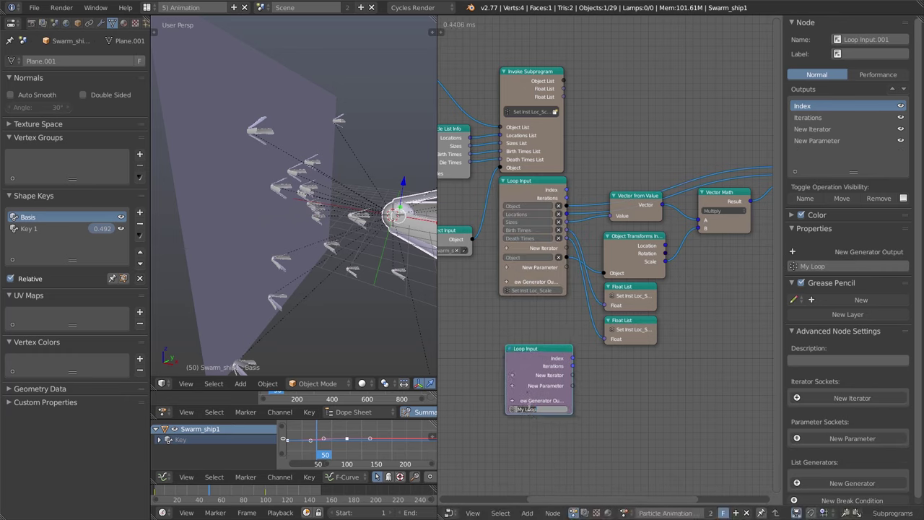
{"action": "type", "text": "S"}
{"action": "type", "text": "hapeKey Delay_Visibility"}
{"action": "key", "text": "Return"}
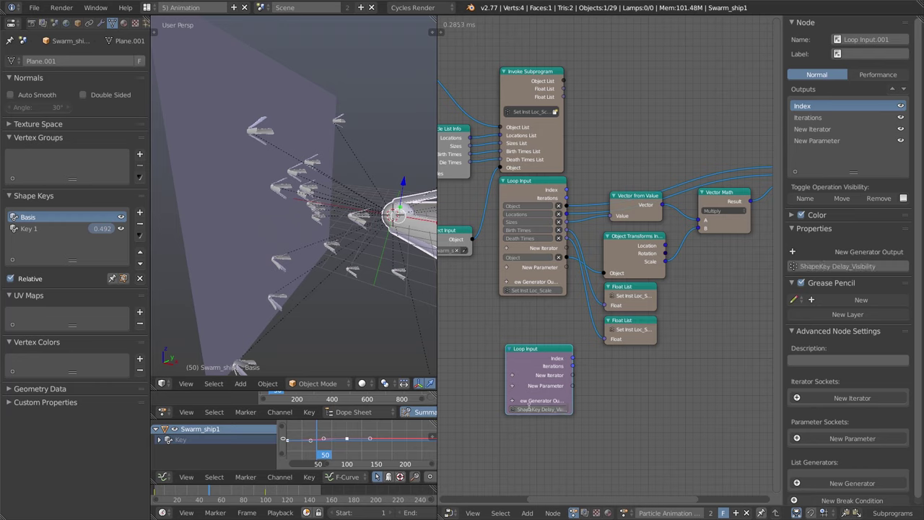
Place an Invoke Subprogram node for ShapeKey Delay_Visibility at the top of the tree
{"action": "key", "text": "shift+a"}
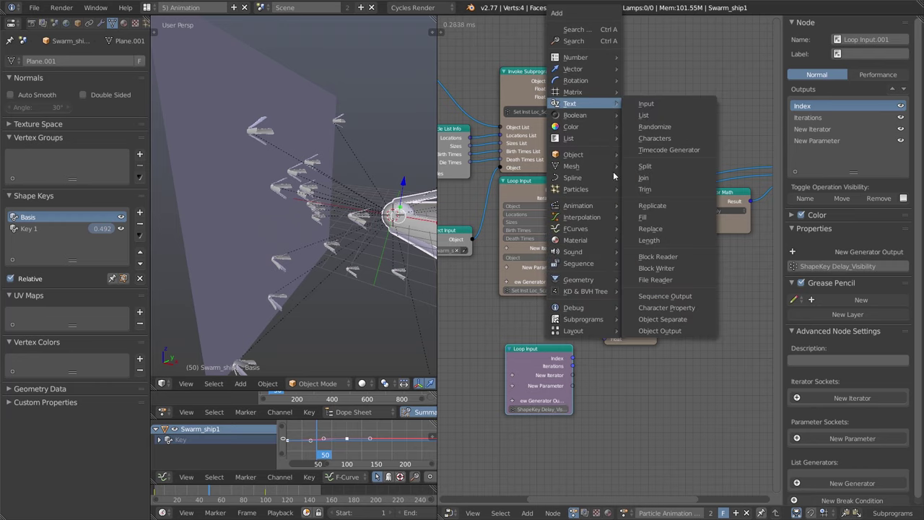
{"action": "mouse_move", "coordinate": [606, 333]}
{"action": "mouse_move", "coordinate": [584, 320]}
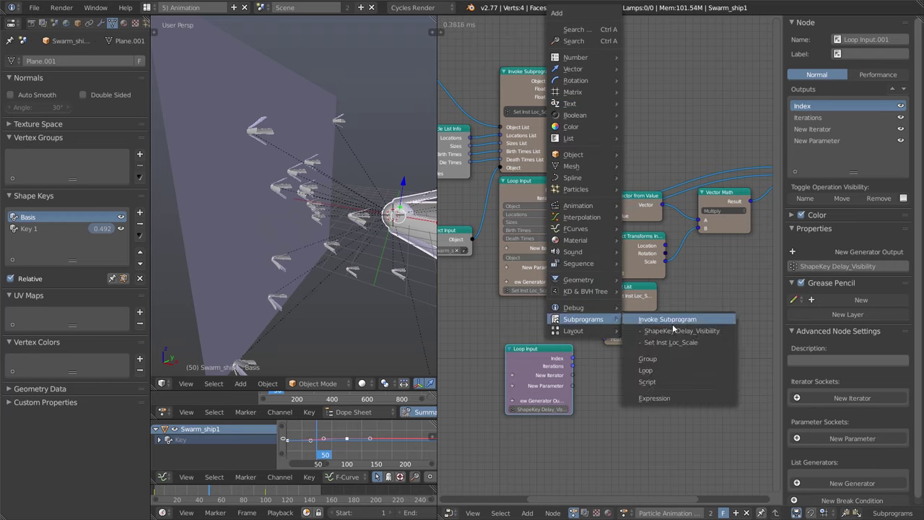
{"action": "left_click", "coordinate": [675, 337]}
{"action": "left_click", "coordinate": [591, 68]}
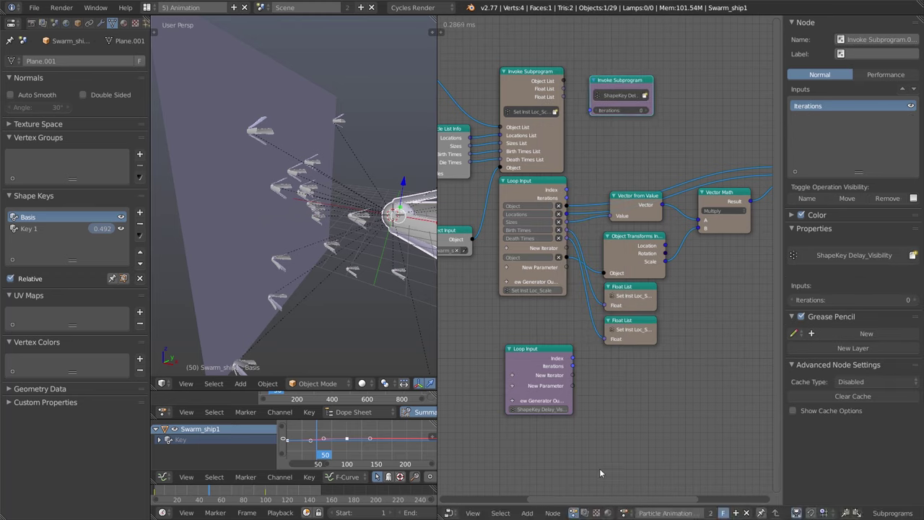
{"action": "middle_click_drag", "start_coordinate": [660, 335], "coordinate": [628, 351]}
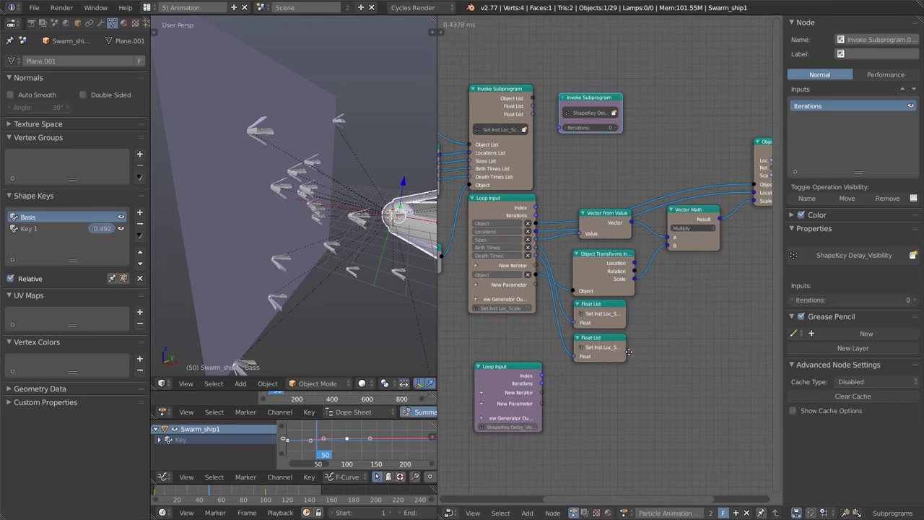
Name the particle loop's parameter 'Object' and inspect the Set Inst Loc_Scale invoke node's sockets
{"action": "left_click", "coordinate": [500, 275]}
{"action": "type", "text": "Instances"}
{"action": "key", "text": "Return"}
{"action": "left_click", "coordinate": [506, 274]}
{"action": "key", "text": "BackSpace"}
{"action": "type", "text": "Object"}
{"action": "key", "text": "Return"}
{"action": "middle_click_drag", "start_coordinate": [666, 304], "coordinate": [672, 339]}
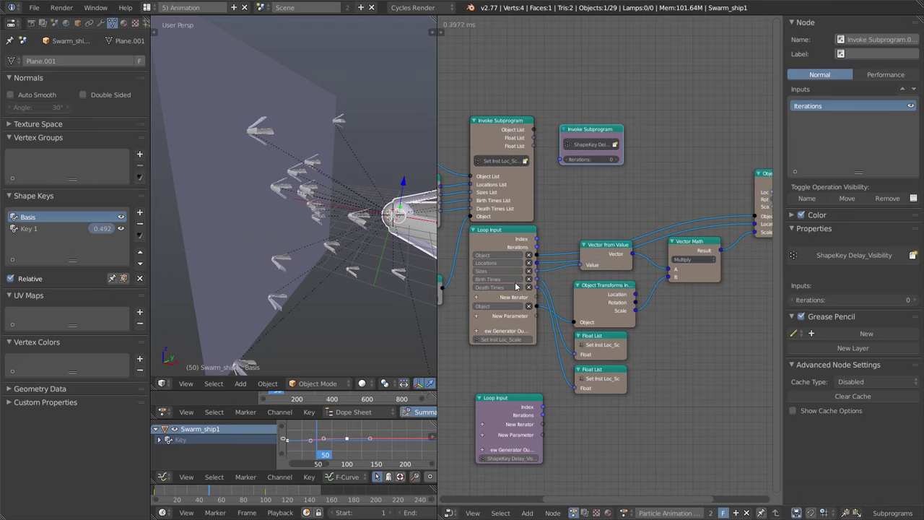
{"action": "left_click", "coordinate": [514, 179]}
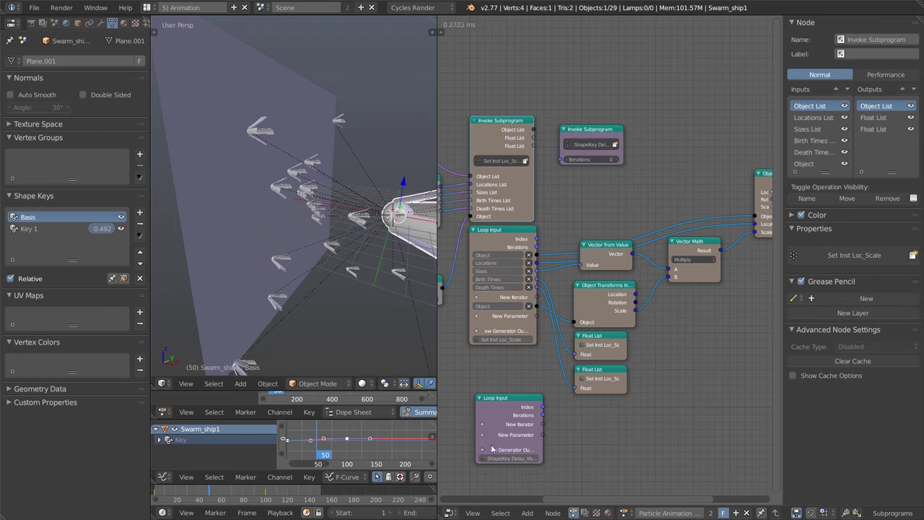
Rename the Object List generator output to 'Instances' and check it on the invoke node
{"action": "left_click", "coordinate": [814, 164]}
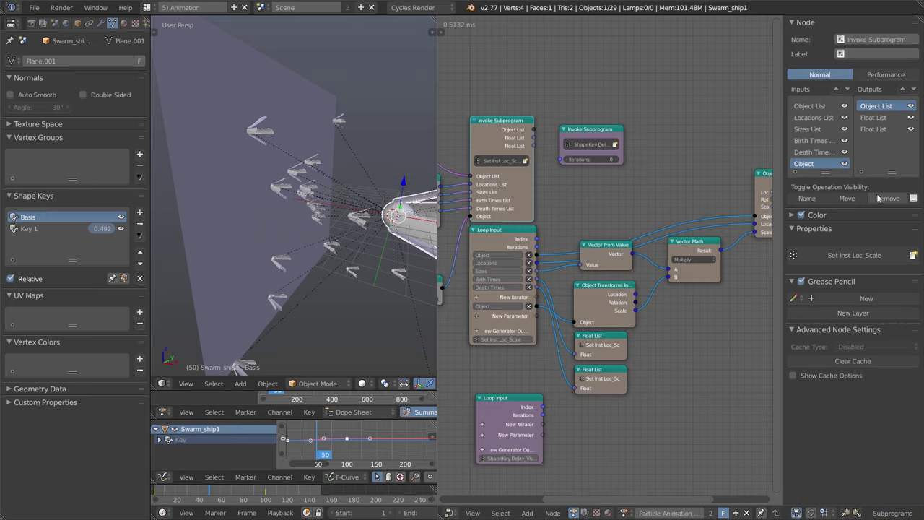
{"action": "middle_click_drag", "start_coordinate": [718, 308], "coordinate": [570, 324]}
{"action": "left_click", "coordinate": [703, 206]}
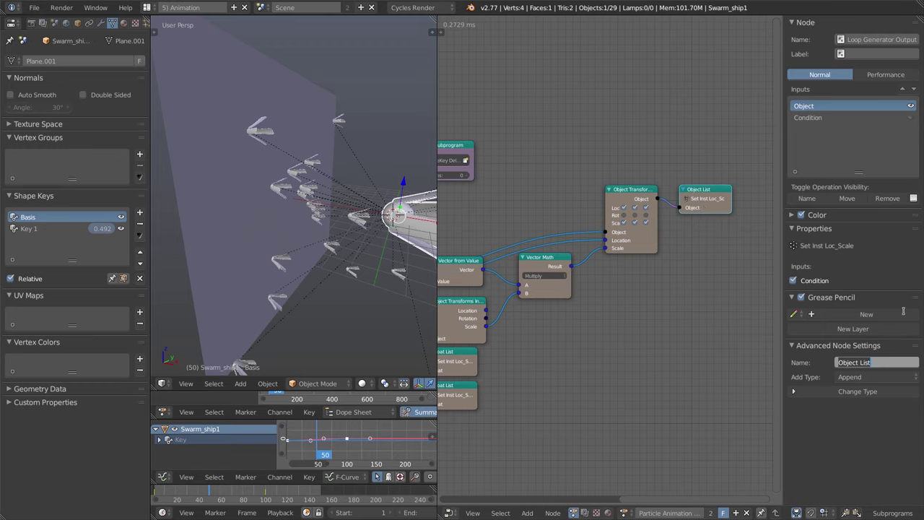
{"action": "middle_click_drag", "start_coordinate": [598, 243], "coordinate": [543, 221]}
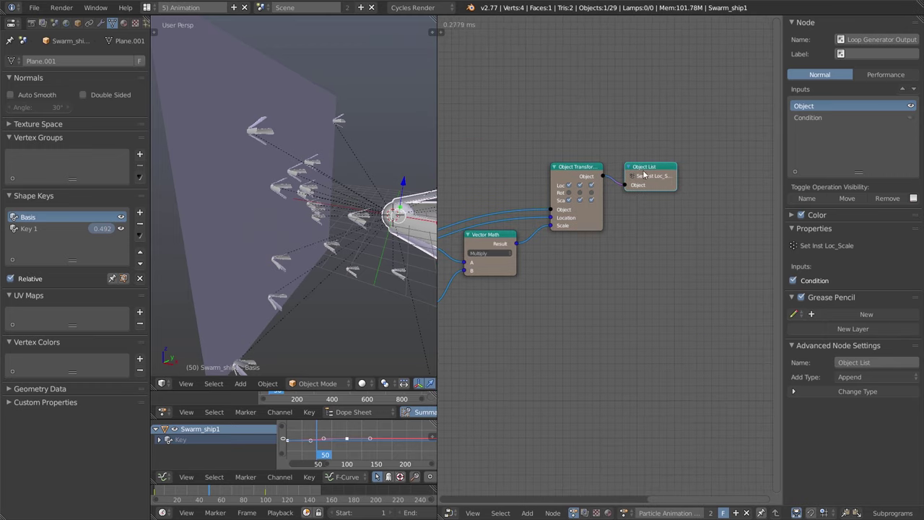
{"action": "left_click", "coordinate": [877, 364]}
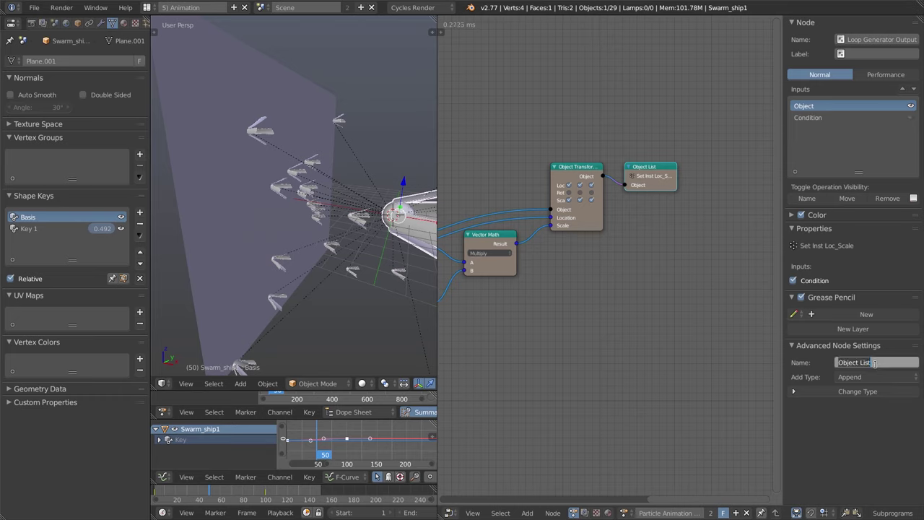
{"action": "type", "text": "Instances"}
{"action": "key", "text": "Return"}
{"action": "middle_click_drag", "start_coordinate": [785, 343], "coordinate": [493, 398]}
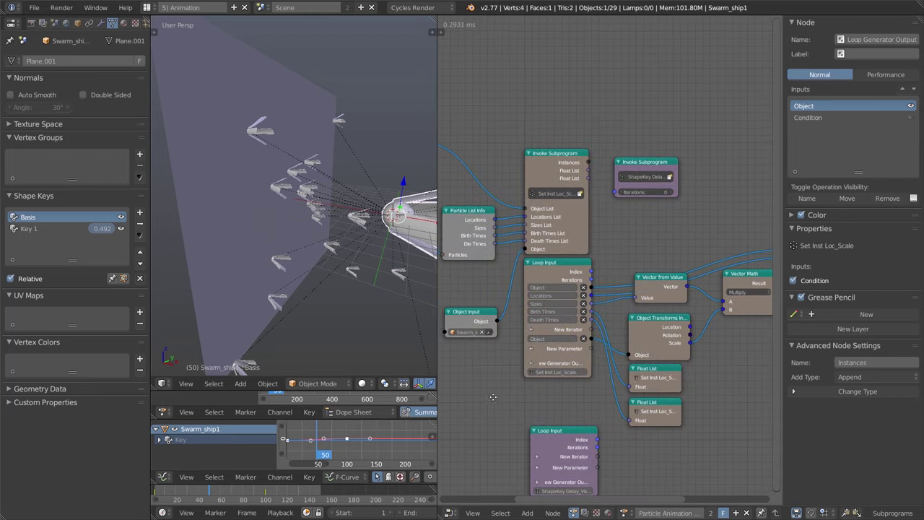
{"action": "left_click", "coordinate": [564, 163]}
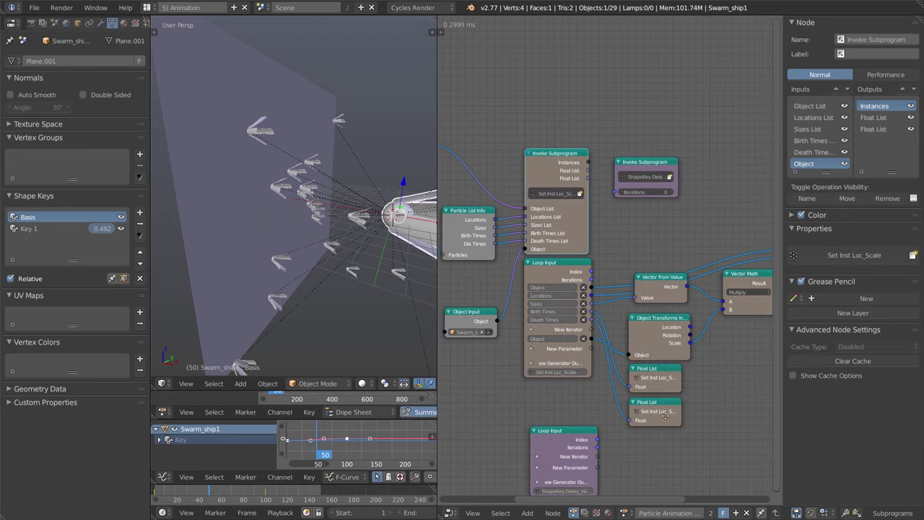
Rename the first Float List generator output to 'Birth Times'
{"action": "middle_click_drag", "start_coordinate": [666, 388], "coordinate": [536, 343]}
{"action": "left_click", "coordinate": [536, 343]}
{"action": "left_click", "coordinate": [843, 365]}
{"action": "type", "text": "Birth T"}
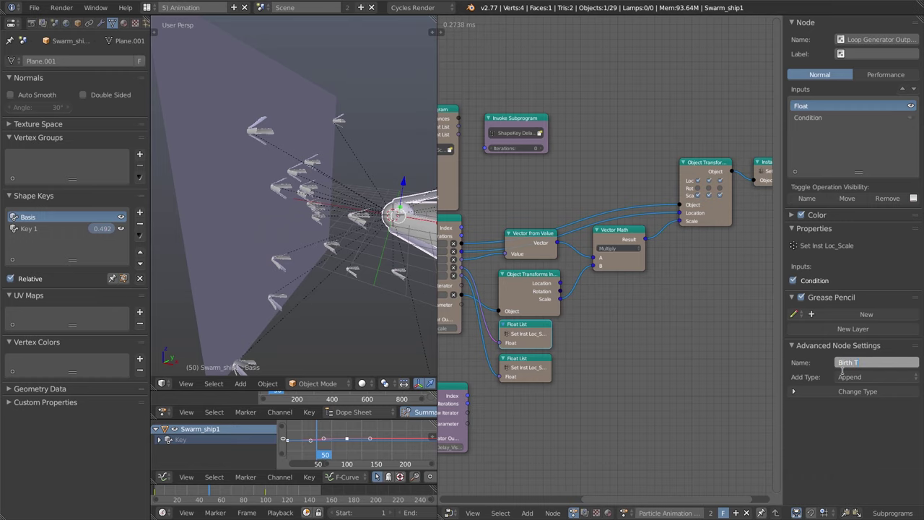
{"action": "type", "text": "imes"}
{"action": "key", "text": "Return"}
Rename the second Float List output to 'Die Times' and nudge the ShapeKey loop node
{"action": "middle_click_drag", "start_coordinate": [571, 381], "coordinate": [610, 364]}
{"action": "left_click", "coordinate": [570, 350]}
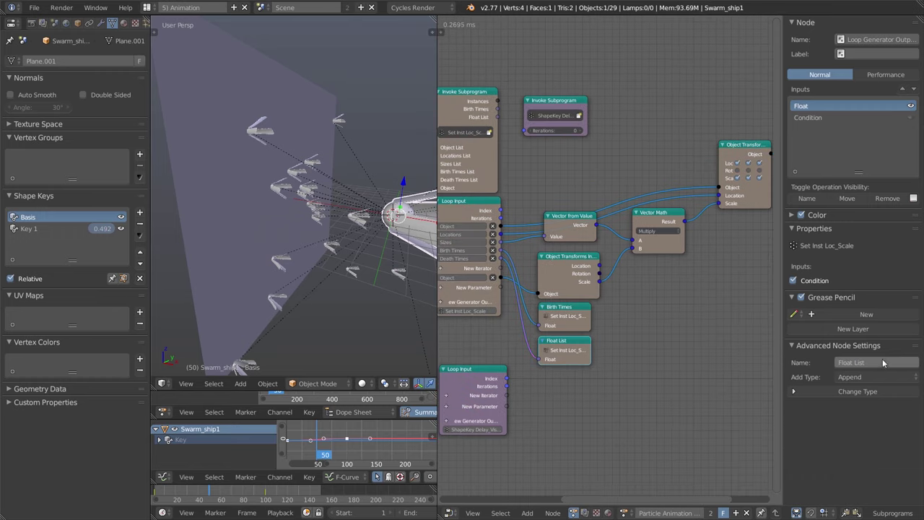
{"action": "left_click", "coordinate": [883, 360]}
{"action": "type", "text": "Die Times"}
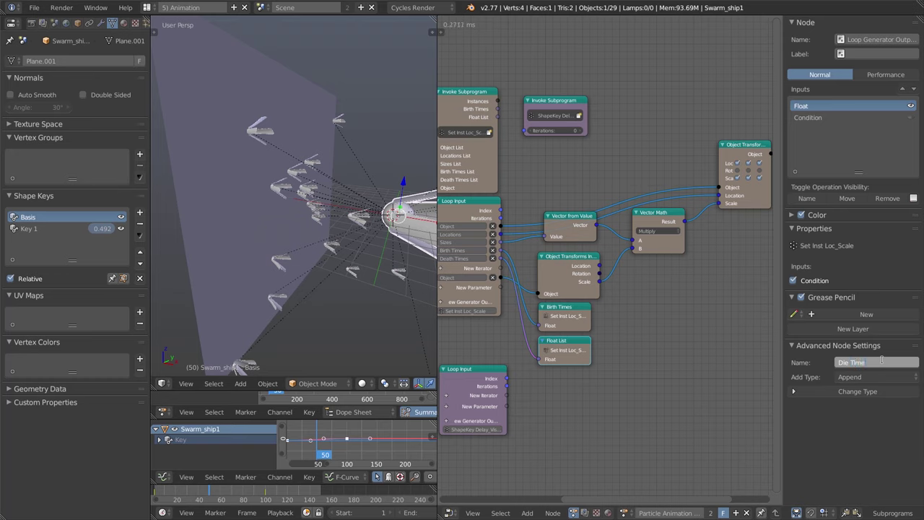
{"action": "key", "text": "Return"}
{"action": "middle_click_drag", "start_coordinate": [469, 383], "coordinate": [511, 337]}
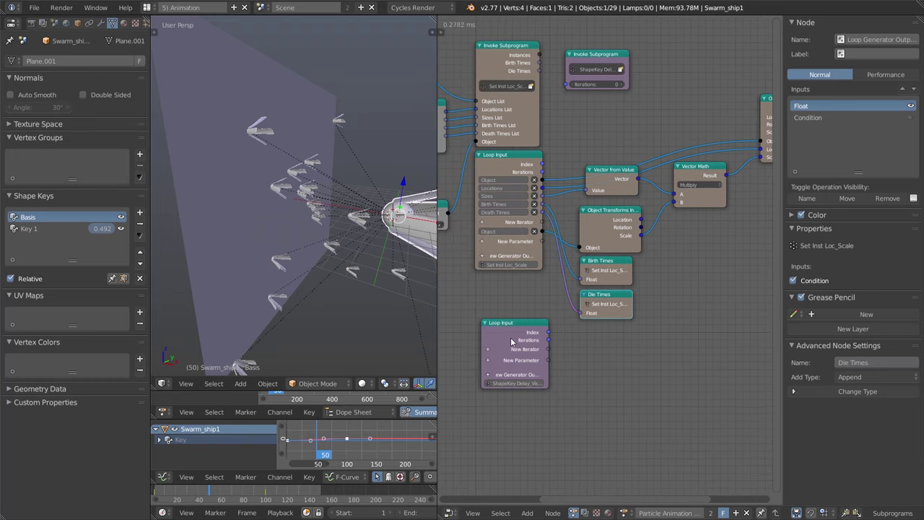
{"action": "left_click_drag", "start_coordinate": [511, 337], "coordinate": [505, 354]}
{"action": "middle_click_drag", "start_coordinate": [500, 374], "coordinate": [504, 382]}
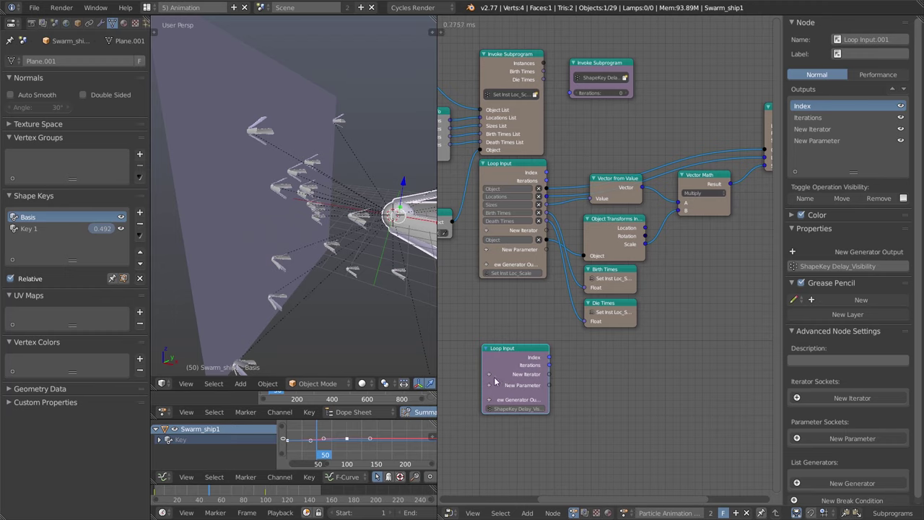
Add three iterators to the ShapeKey loop: one Object List and two Float Lists
{"action": "left_click", "coordinate": [489, 374]}
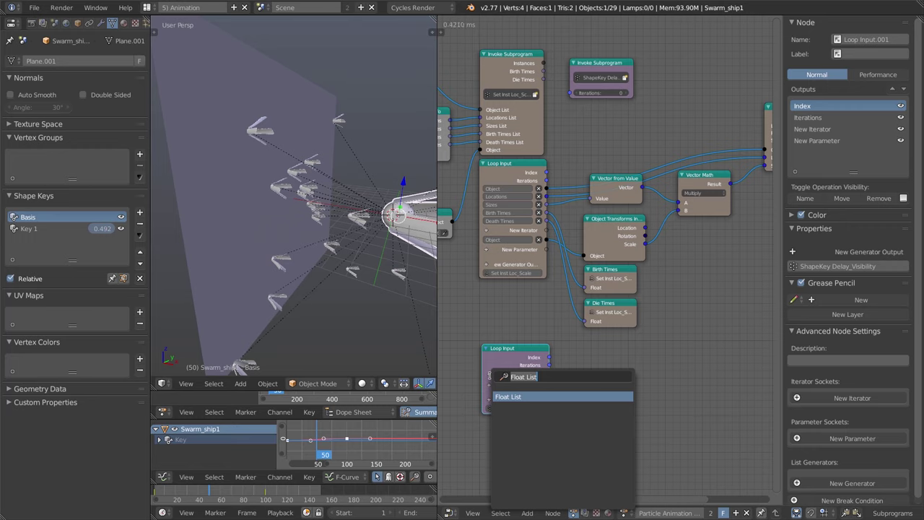
{"action": "type", "text": "Obn"}
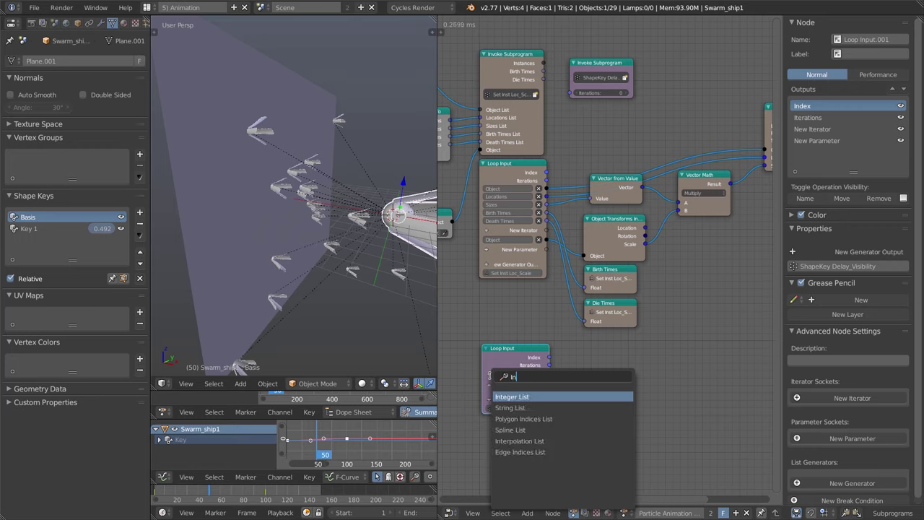
{"action": "key", "text": "BackSpace"}
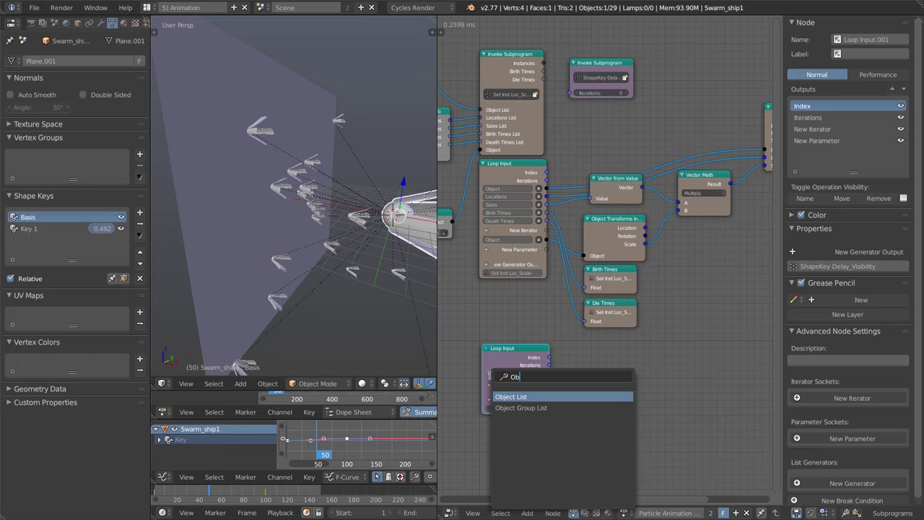
{"action": "key", "text": "Return"}
{"action": "left_click", "coordinate": [490, 387]}
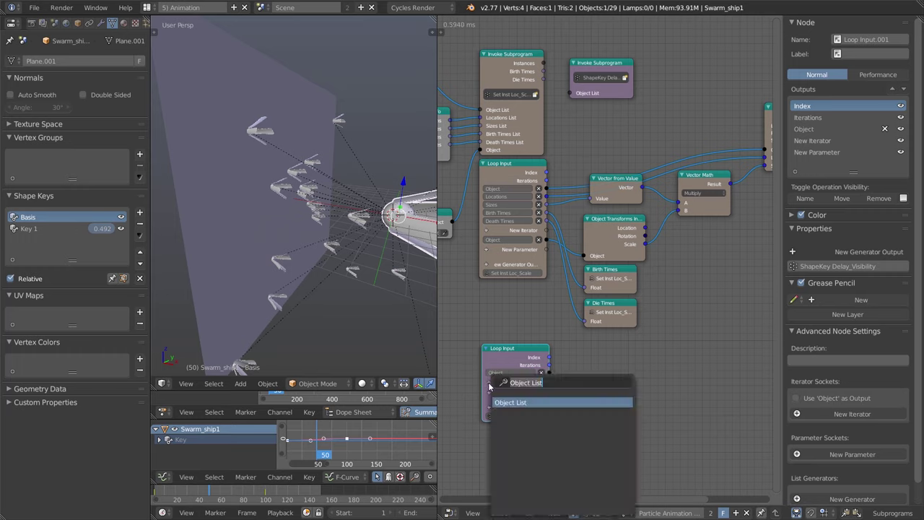
{"action": "key", "text": "BackSpace"}
{"action": "type", "text": "Fl"}
{"action": "key", "text": "Return"}
{"action": "left_click", "coordinate": [489, 390]}
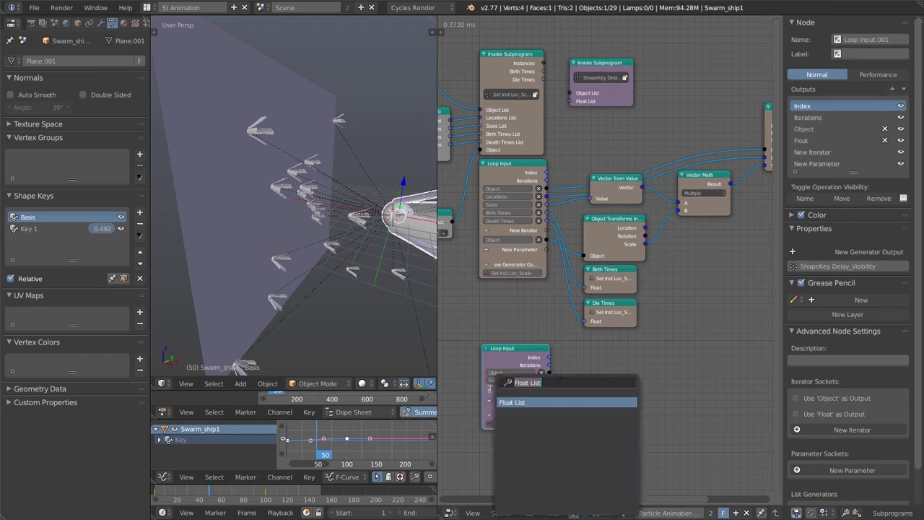
{"action": "key", "text": "Return"}
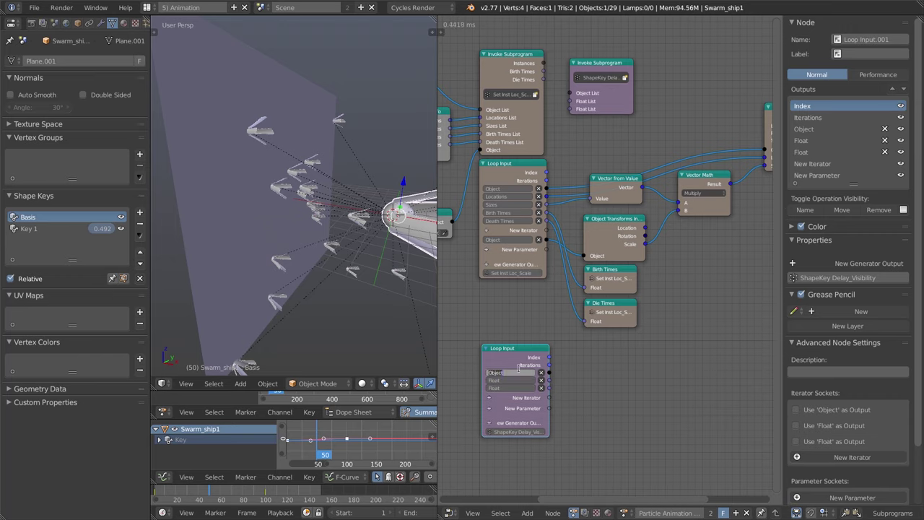
Rename the iterators to Instances, Birth Times and Death Times
{"action": "left_click", "coordinate": [506, 373]}
{"action": "key", "text": "BackSpace"}
{"action": "type", "text": "Instances"}
{"action": "key", "text": "Return"}
{"action": "left_click", "coordinate": [503, 380]}
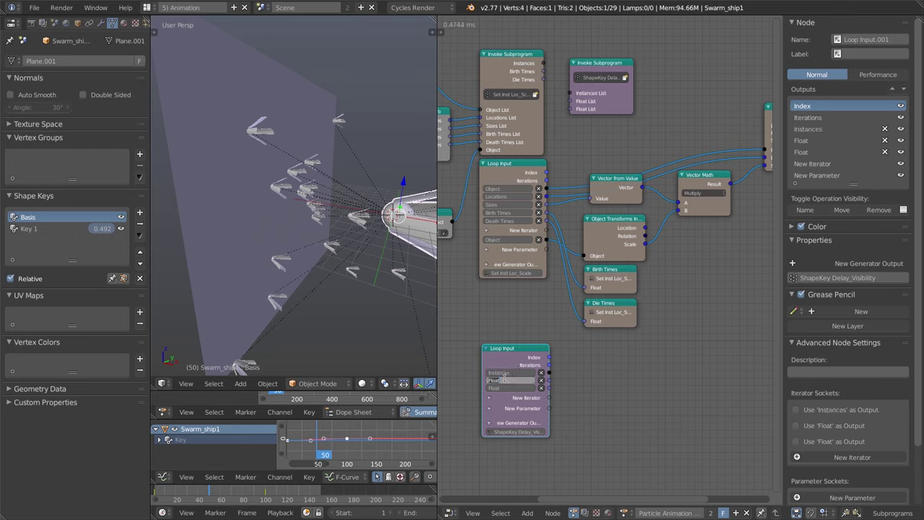
{"action": "type", "text": "Birth Times"}
{"action": "key", "text": "Return"}
{"action": "left_click", "coordinate": [502, 389]}
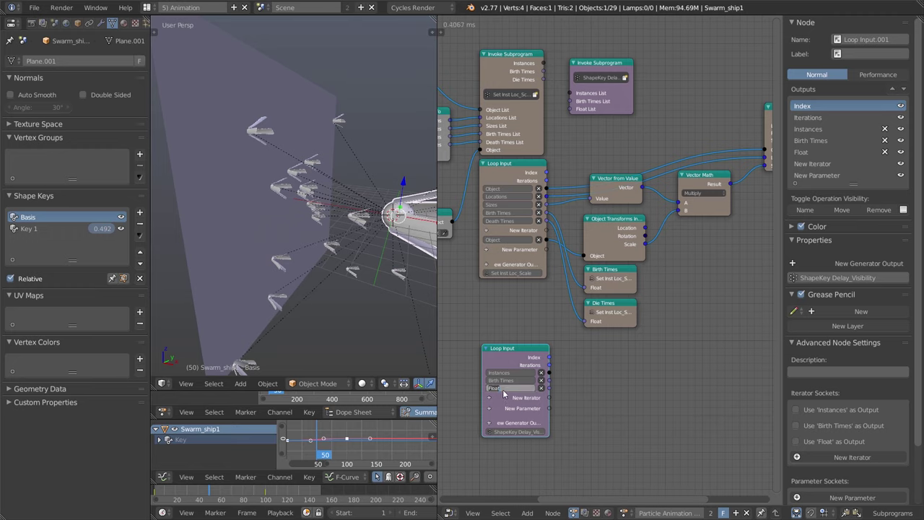
{"action": "type", "text": "Dies"}
{"action": "key", "text": "Return"}
{"action": "scroll", "coordinate": [594, 431], "scroll_direction": "up", "scroll_amount": 2}
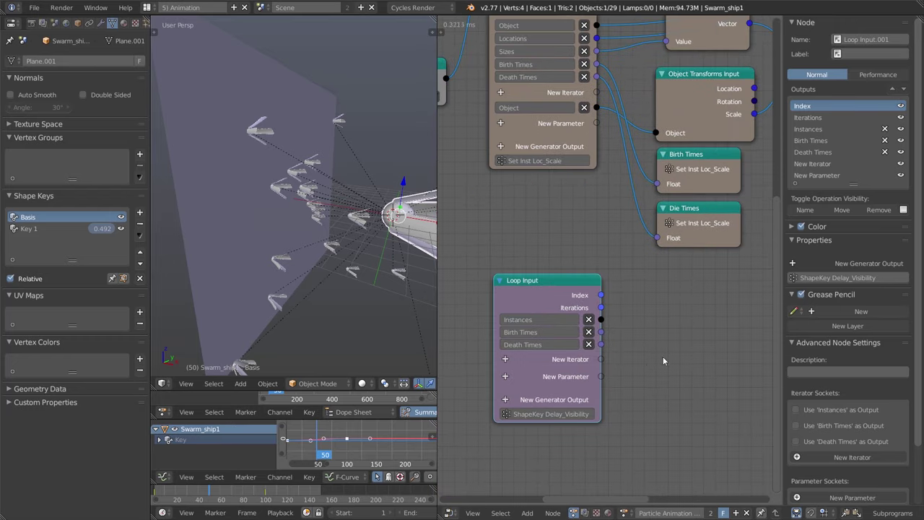
{"action": "scroll", "coordinate": [654, 350], "scroll_direction": "down", "scroll_amount": 4}
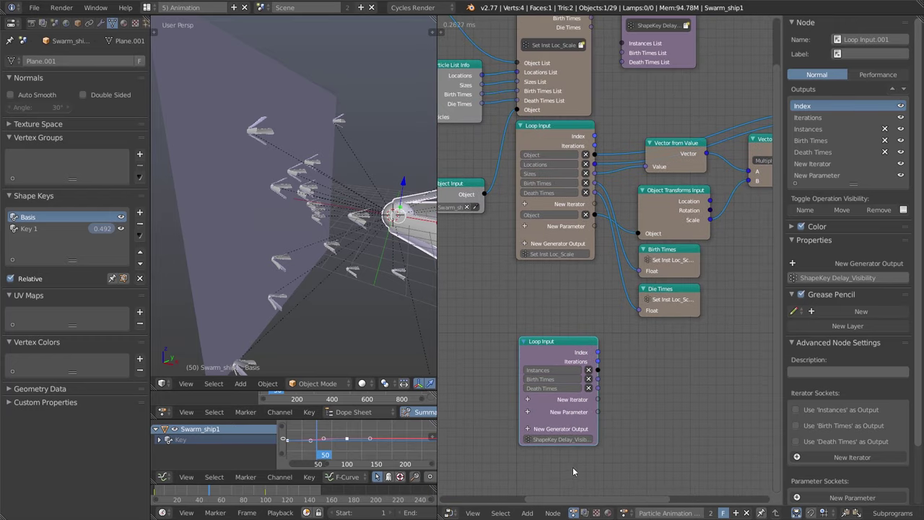
Add a Float parameter named 'Frame' to the loop and move its Invoke Subprogram node up
{"action": "left_click", "coordinate": [528, 413]}
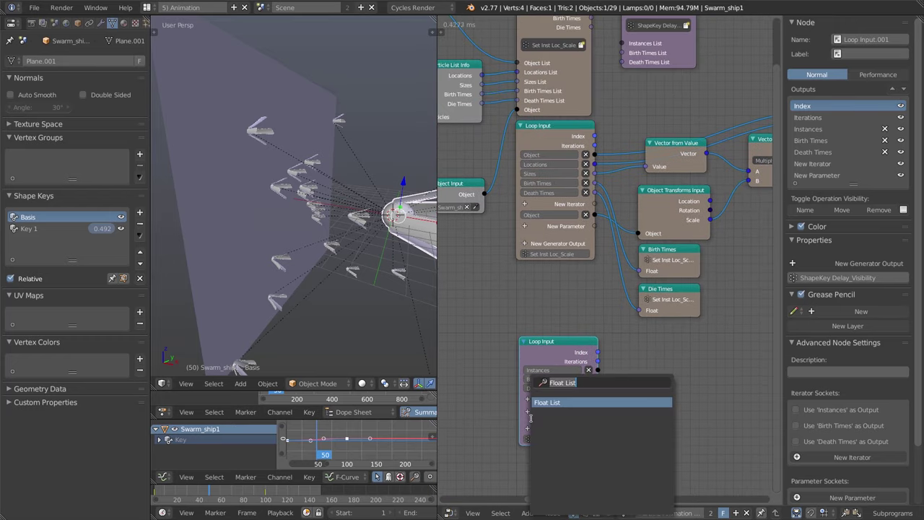
{"action": "left_click", "coordinate": [546, 403]}
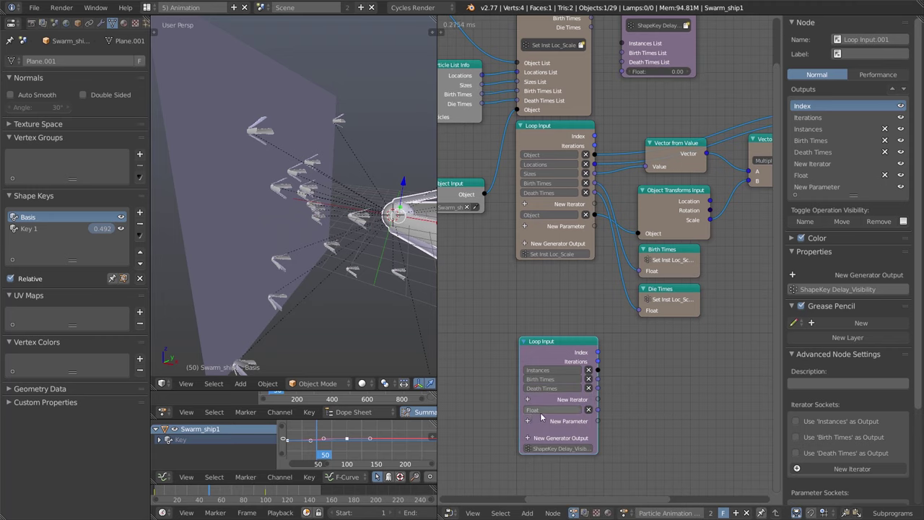
{"action": "type", "text": "Fr"}
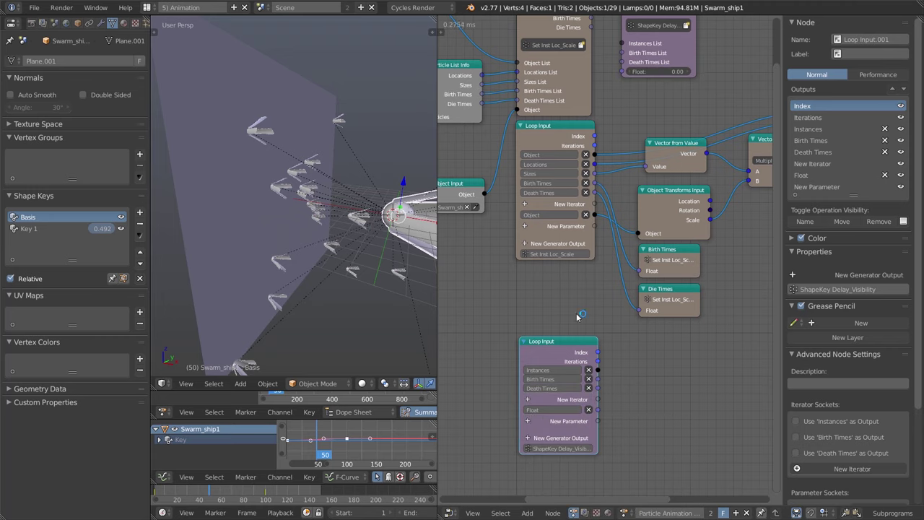
{"action": "type", "text": "ame"}
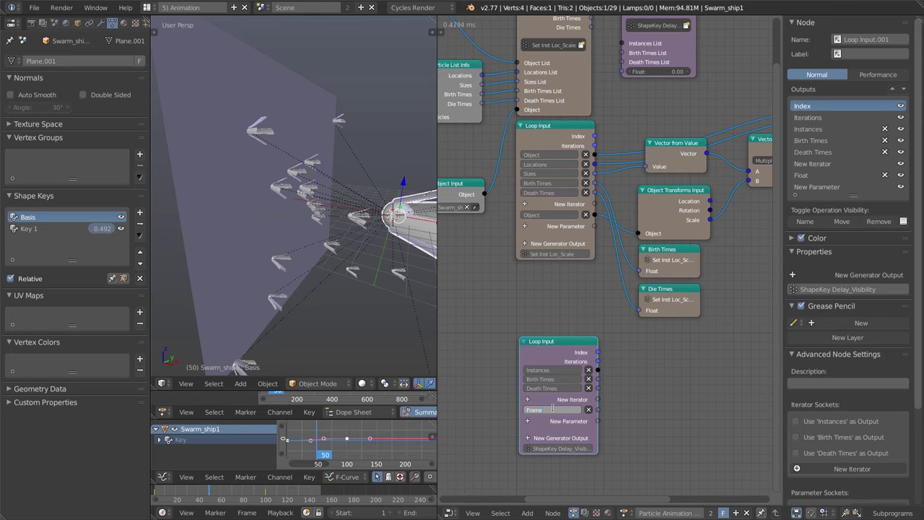
{"action": "key", "text": "Return"}
{"action": "middle_click_drag", "start_coordinate": [611, 136], "coordinate": [601, 258]}
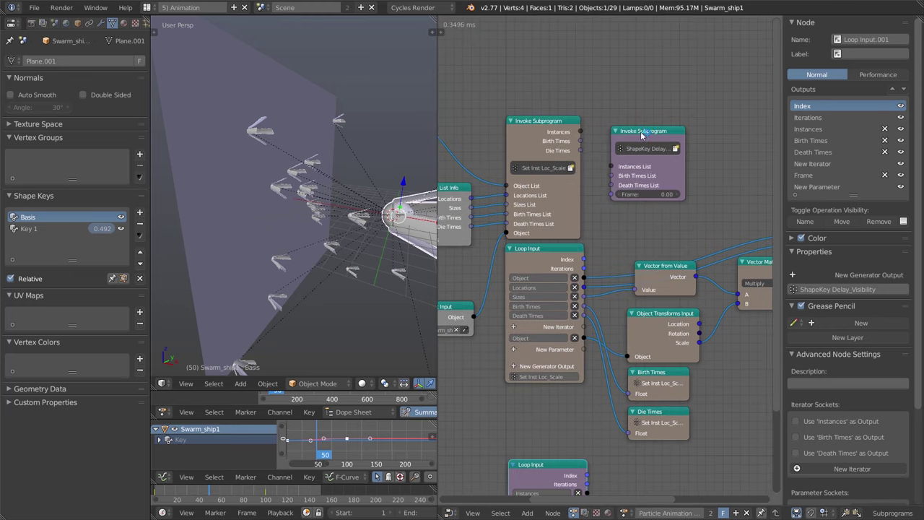
{"action": "left_click_drag", "start_coordinate": [640, 138], "coordinate": [672, 120]}
{"action": "key", "text": "shift+a"}
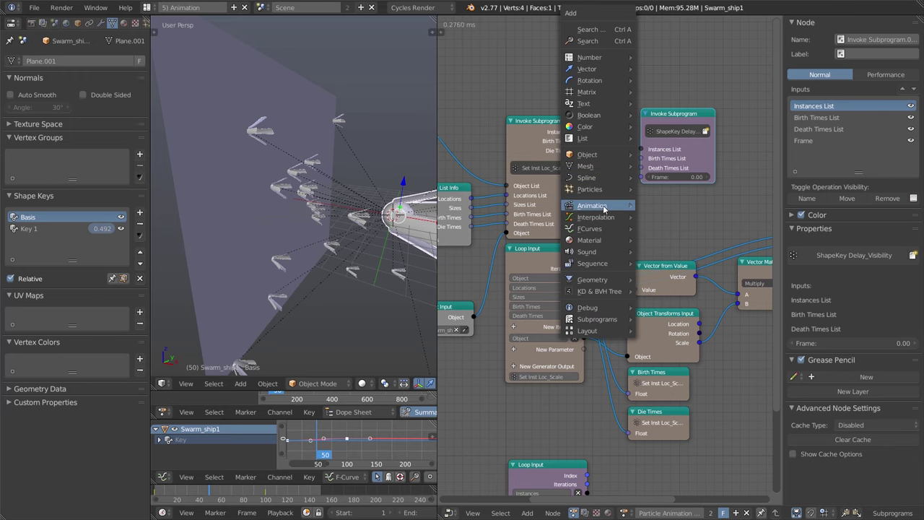
Add a Time Info node and link its Frame to the invoke node's Frame input
{"action": "mouse_move", "coordinate": [606, 210]}
{"action": "left_click", "coordinate": [677, 209]}
{"action": "left_click", "coordinate": [600, 215]}
{"action": "left_click_drag", "start_coordinate": [659, 228], "coordinate": [641, 177]}
{"action": "left_click_drag", "start_coordinate": [679, 134], "coordinate": [678, 124]}
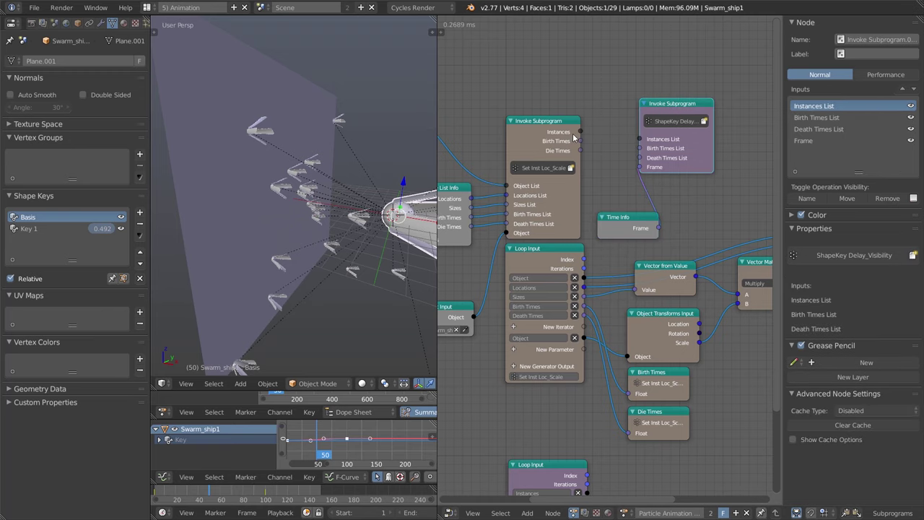
Link Instances, Birth Times and Die Times into the invoke node's list inputs
{"action": "left_click_drag", "start_coordinate": [581, 132], "coordinate": [639, 143]}
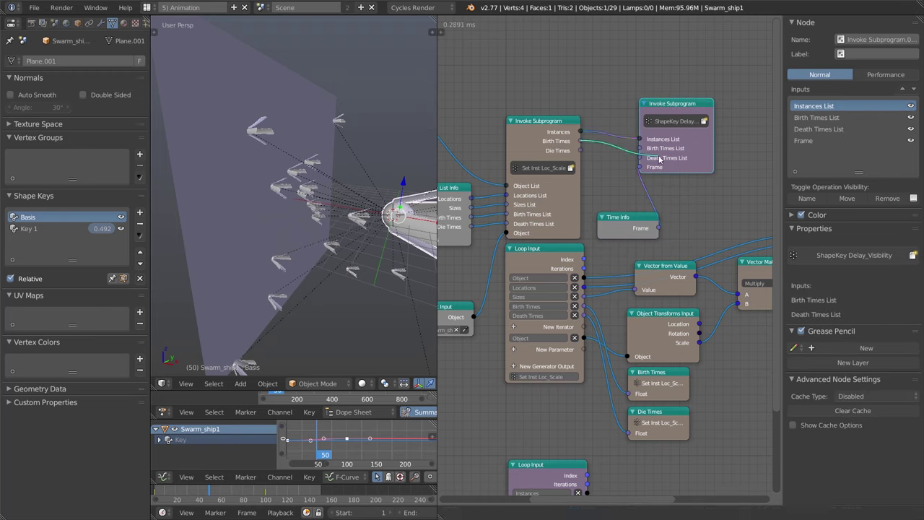
{"action": "left_click_drag", "start_coordinate": [650, 155], "coordinate": [645, 152]}
{"action": "left_click_drag", "start_coordinate": [580, 150], "coordinate": [640, 158]}
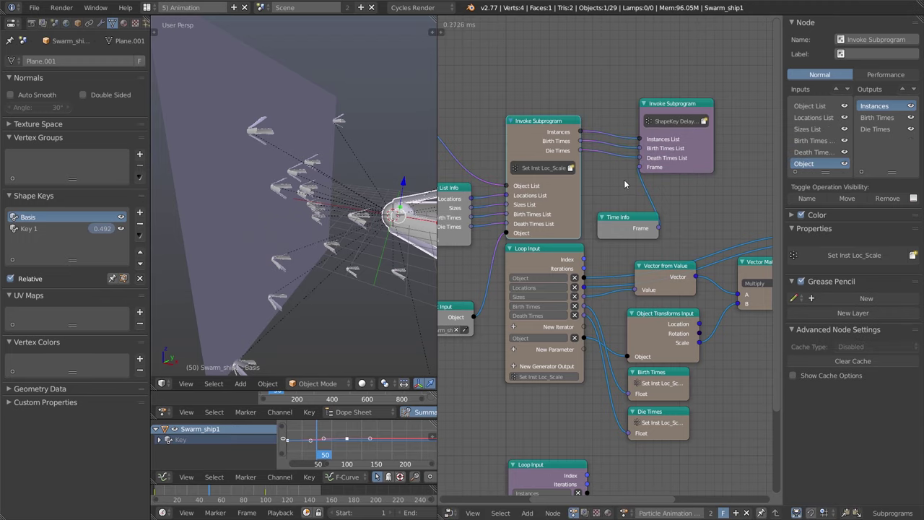
{"action": "left_click_drag", "start_coordinate": [626, 224], "coordinate": [613, 210]}
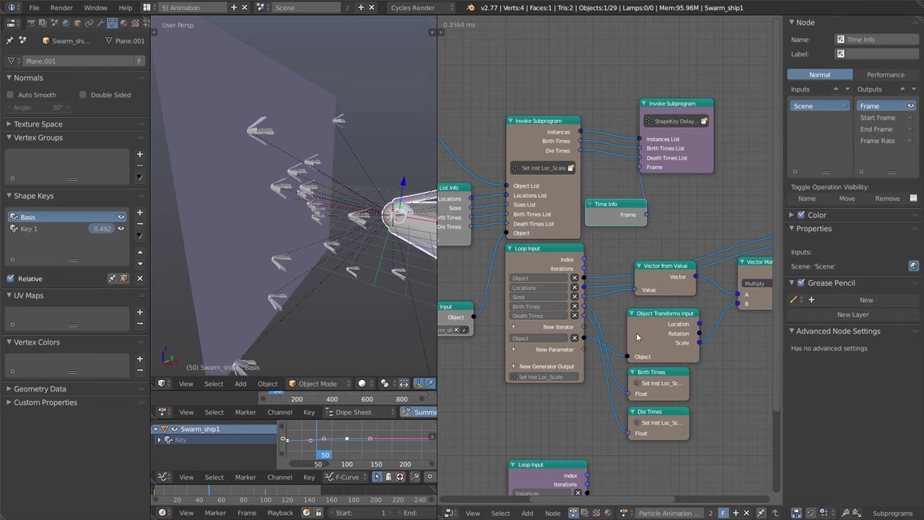
{"action": "middle_click_drag", "start_coordinate": [624, 363], "coordinate": [605, 248]}
{"action": "middle_click_drag", "start_coordinate": [581, 336], "coordinate": [548, 324]}
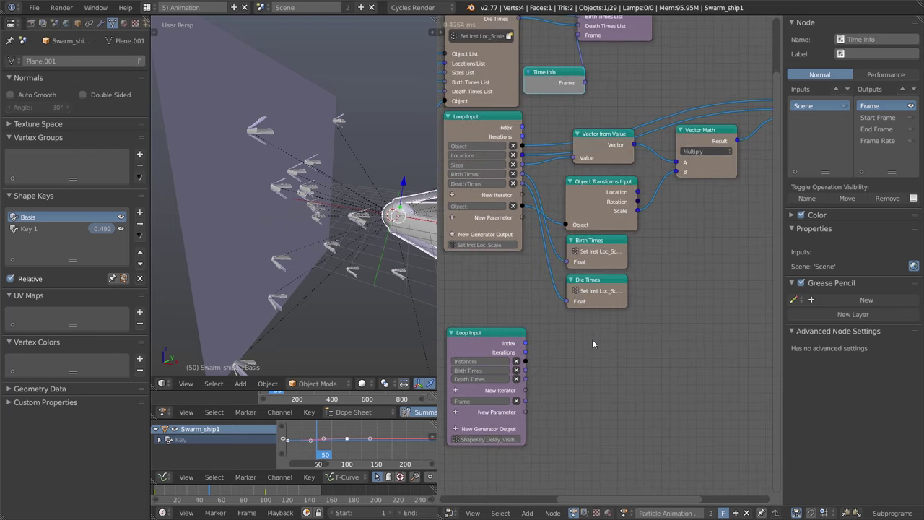
Check both Loop Input nodes' sidebar settings, then search nodes for 'shap'
{"action": "scroll", "coordinate": [596, 328], "scroll_direction": "down", "scroll_amount": 1}
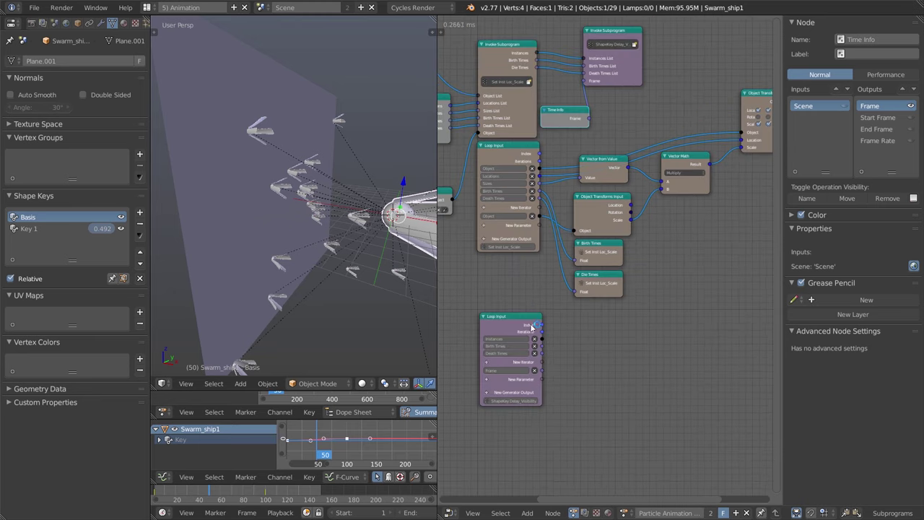
{"action": "left_click", "coordinate": [515, 330]}
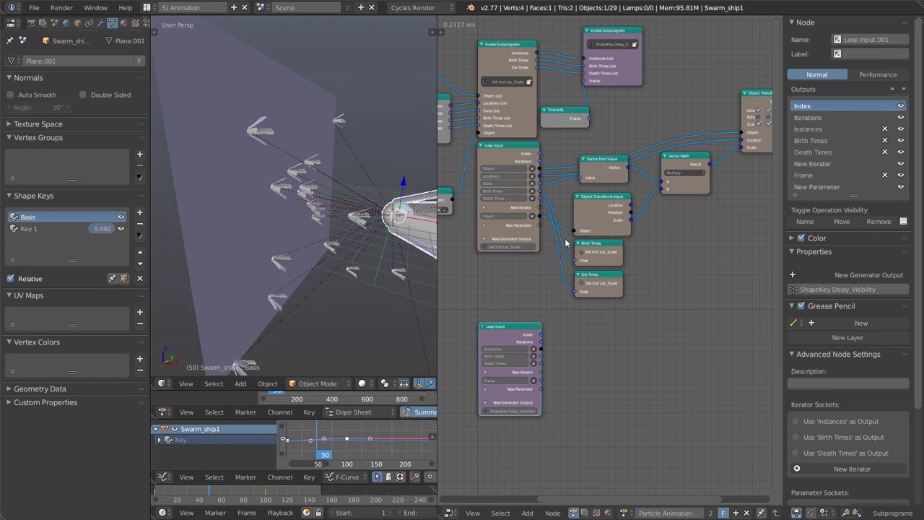
{"action": "scroll", "coordinate": [814, 322], "scroll_direction": "down", "scroll_amount": 5}
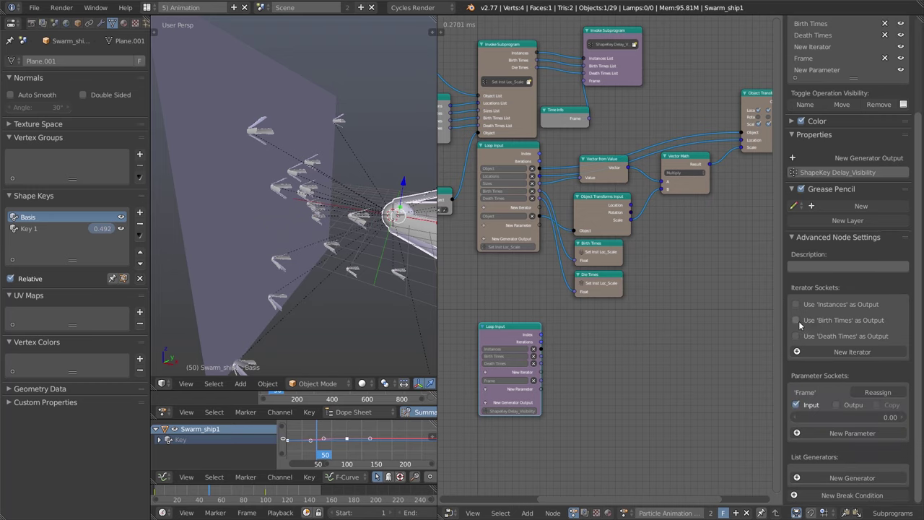
{"action": "left_click", "coordinate": [515, 154]}
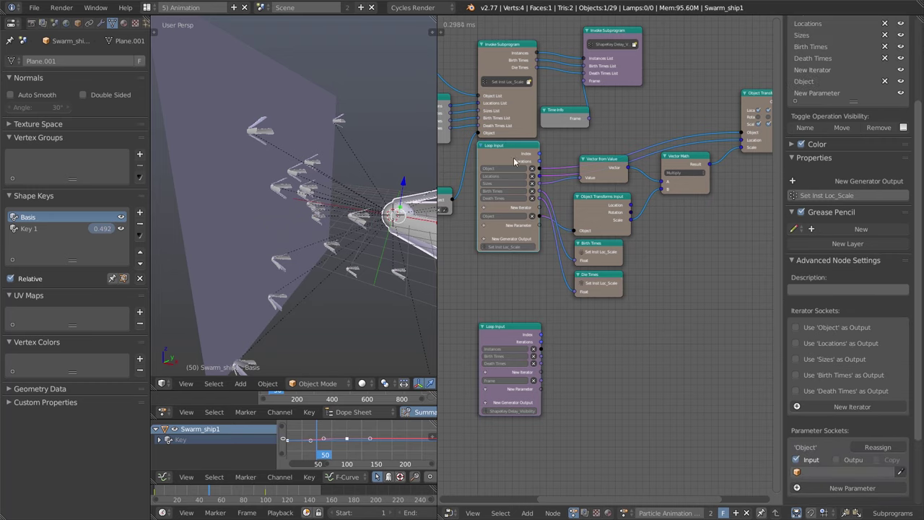
{"action": "left_click", "coordinate": [506, 343]}
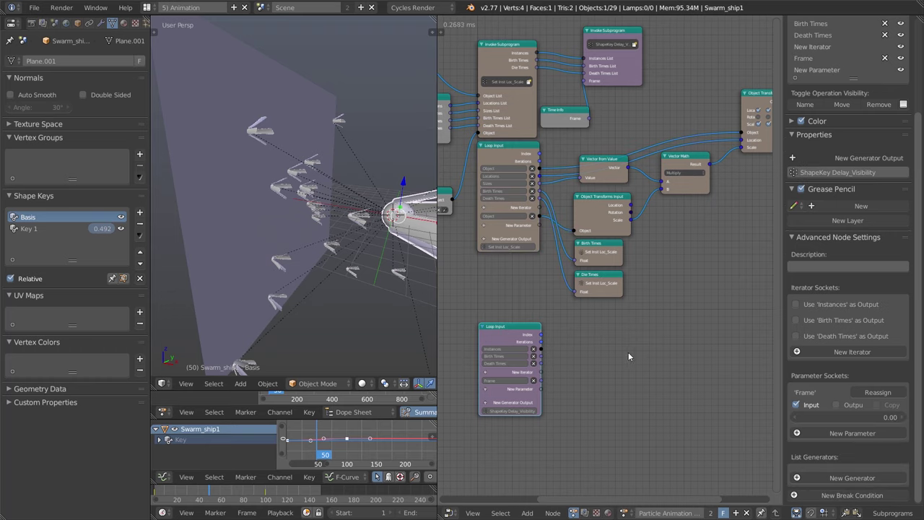
{"action": "key", "text": "shift+a"}
{"action": "key", "text": "ctrl+a"}
{"action": "type", "text": "Float"}
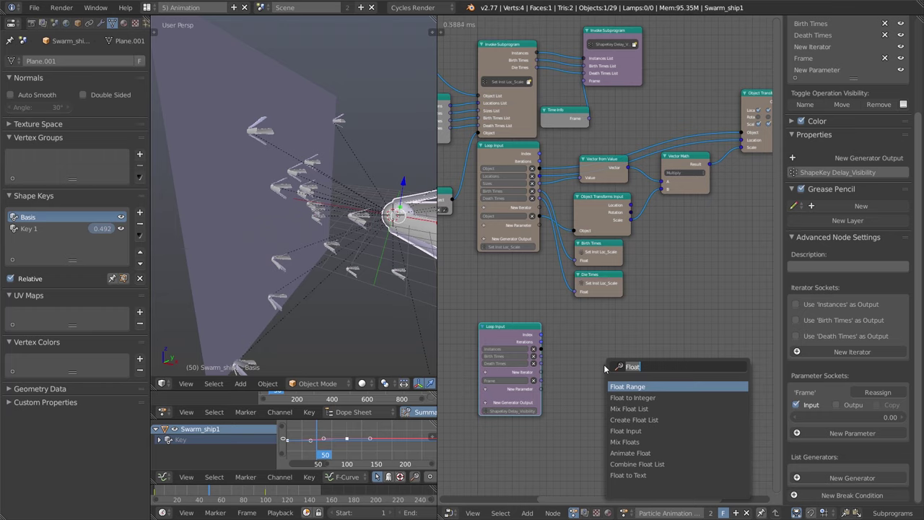
{"action": "type", "text": "shap"}
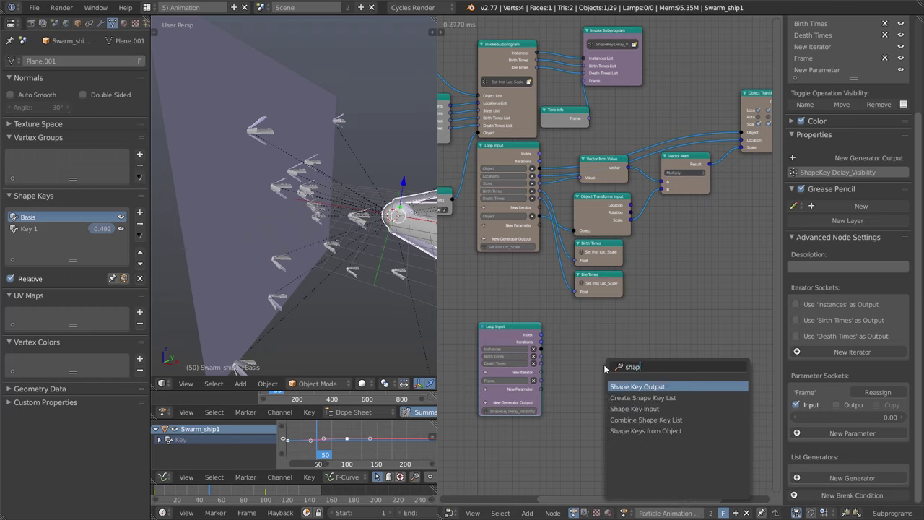
Add a Shape Keys from Object node and link the loop instance to its Object input
{"action": "key", "text": "Down"}
{"action": "key", "text": "Down"}
{"action": "key", "text": "Down"}
{"action": "key", "text": "Down"}
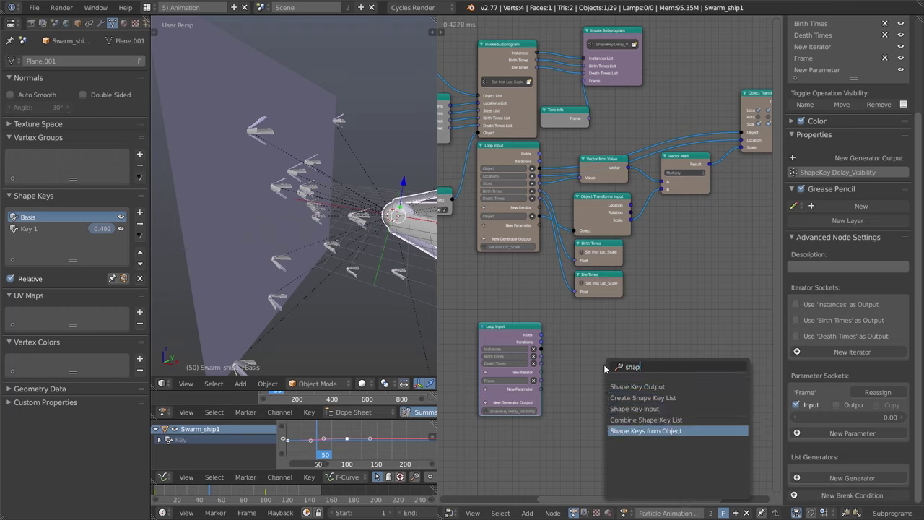
{"action": "key", "text": "Return"}
{"action": "left_click", "coordinate": [589, 330]}
{"action": "scroll", "coordinate": [589, 382], "scroll_direction": "up", "scroll_amount": 2}
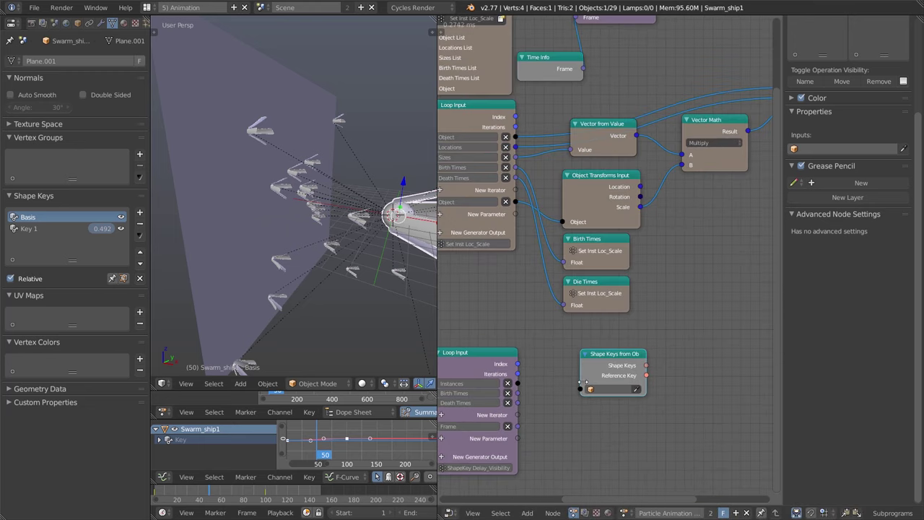
{"action": "left_click_drag", "start_coordinate": [549, 370], "coordinate": [517, 350]}
{"action": "middle_click_drag", "start_coordinate": [564, 341], "coordinate": [555, 180]}
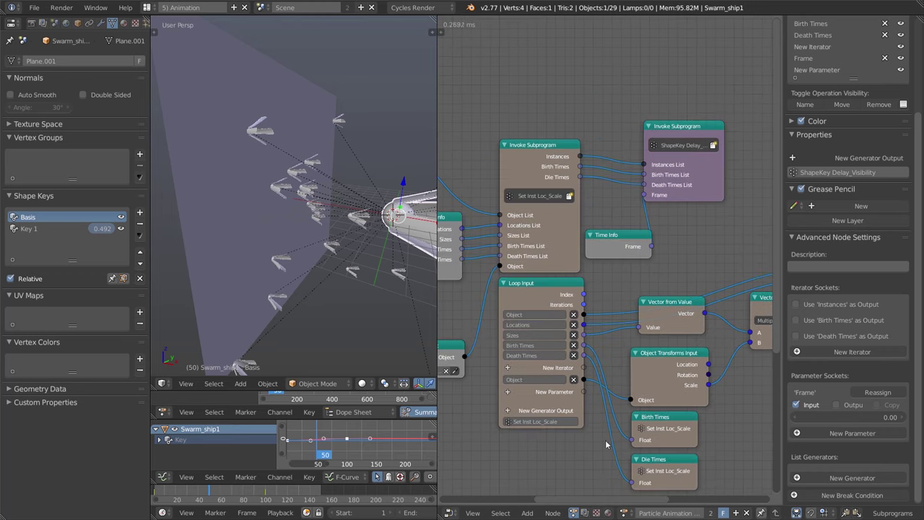
{"action": "middle_click_drag", "start_coordinate": [607, 444], "coordinate": [574, 279]}
{"action": "key", "text": "ctrl+a"}
{"action": "left_click_drag", "start_coordinate": [549, 301], "coordinate": [614, 306]}
{"action": "scroll", "coordinate": [625, 352], "scroll_direction": "right", "scroll_amount": 3, "text": "ctrl"}
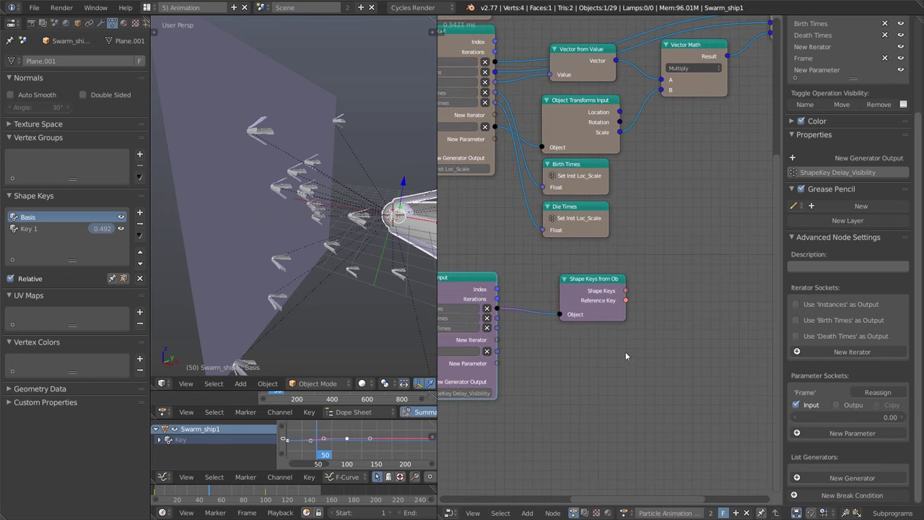
Add a Get List Element node and connect Shape Keys into its List input
{"action": "key", "text": "ctrl+a"}
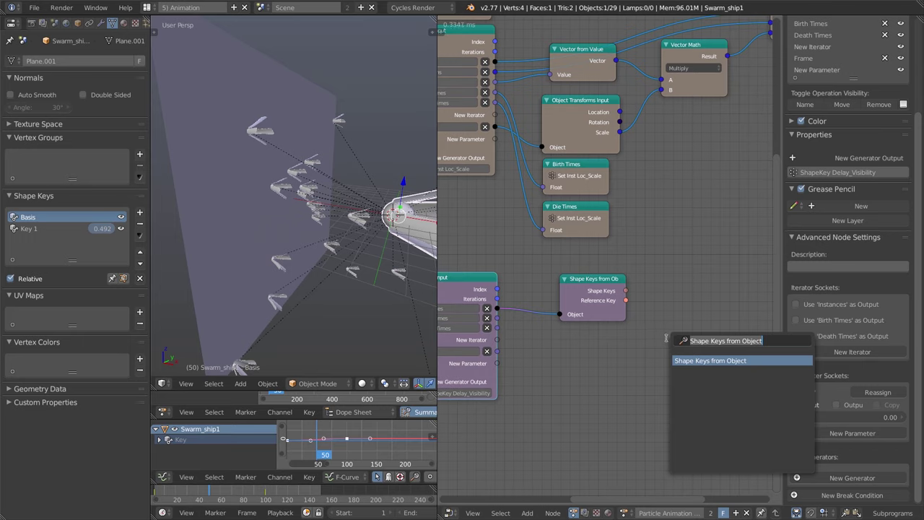
{"action": "key", "text": "BackSpace"}
{"action": "type", "text": "get"}
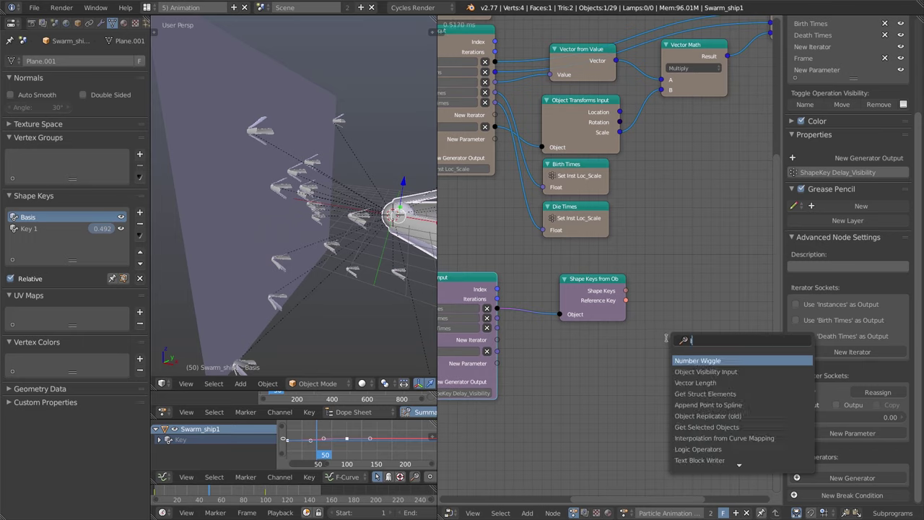
{"action": "type", "text": " lis"}
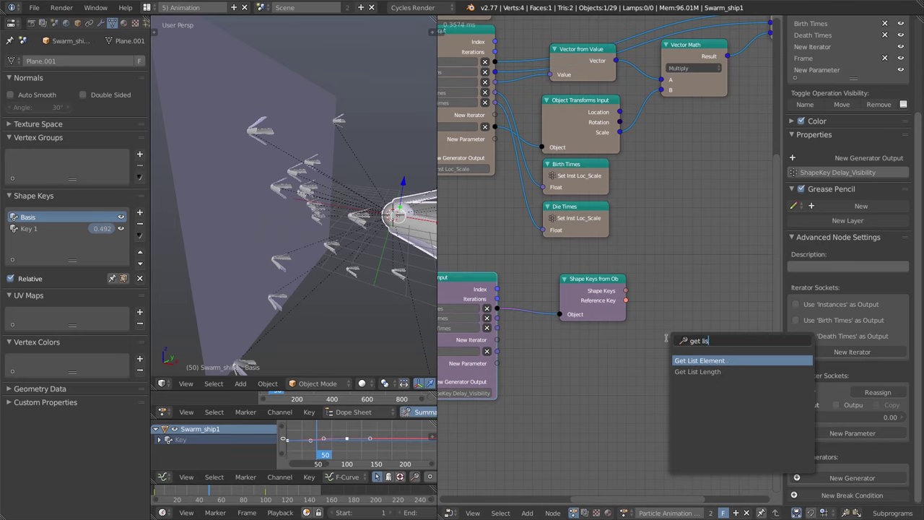
{"action": "key", "text": "Return"}
{"action": "left_click", "coordinate": [664, 278]}
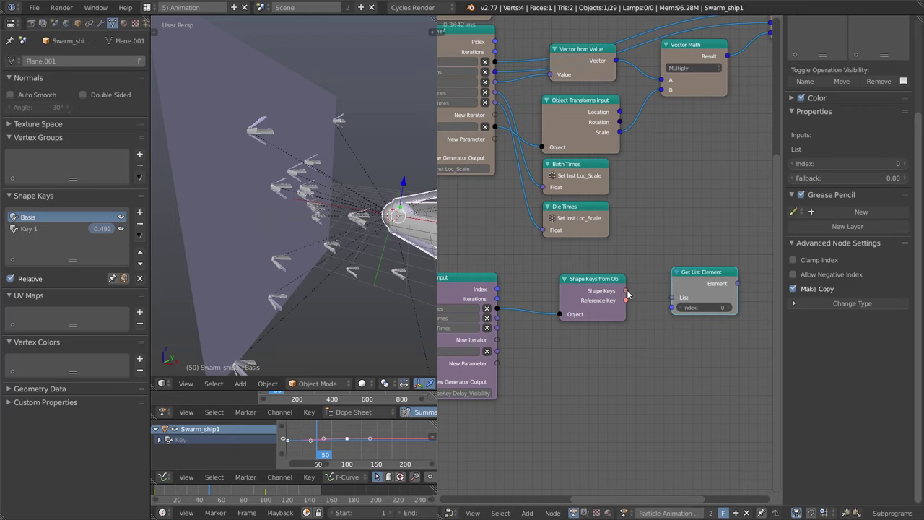
{"action": "scroll", "coordinate": [630, 305], "scroll_direction": "up", "scroll_amount": 4}
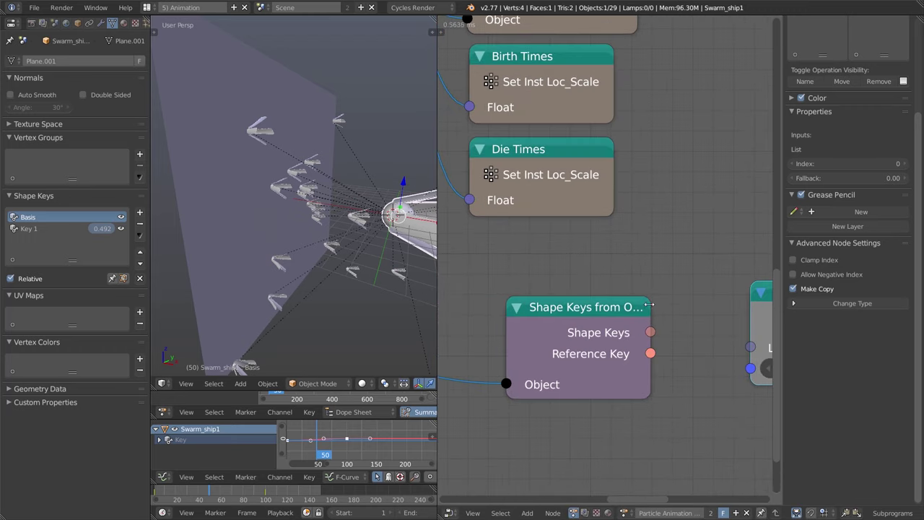
{"action": "left_click_drag", "start_coordinate": [648, 307], "coordinate": [695, 307]}
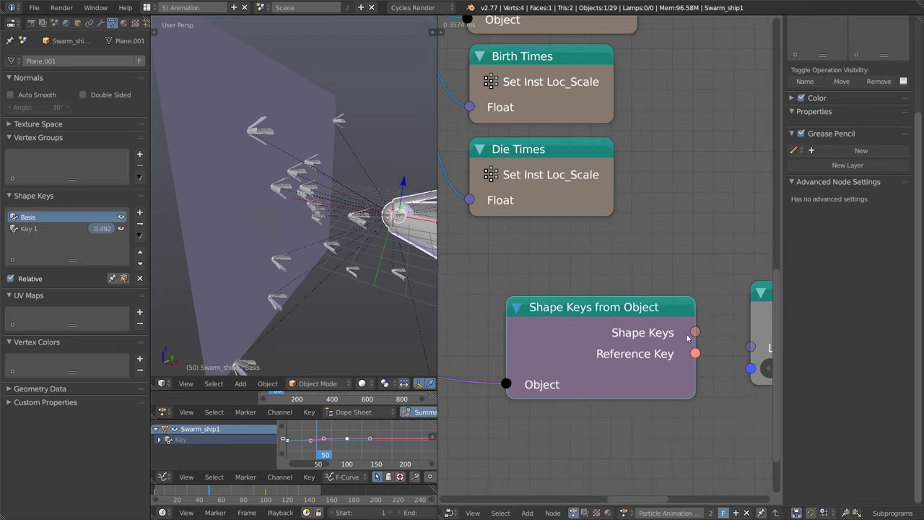
{"action": "left_click_drag", "start_coordinate": [693, 309], "coordinate": [643, 307]}
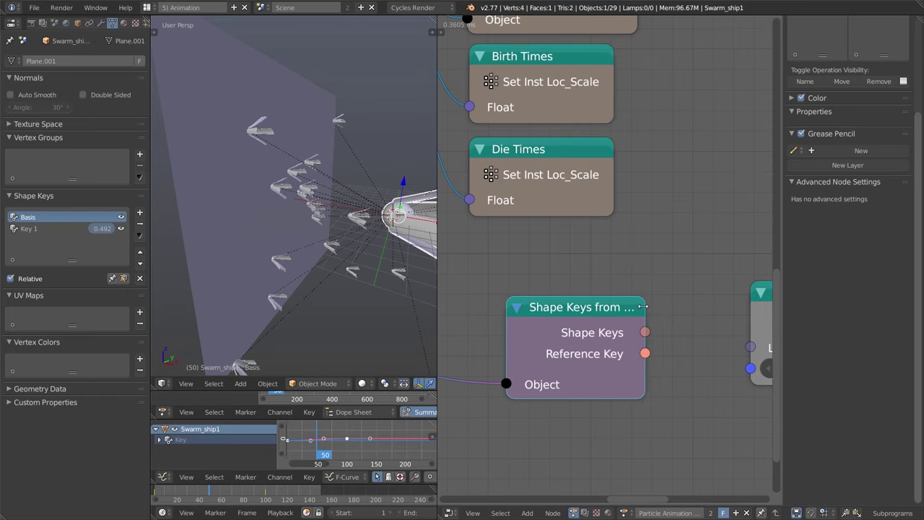
{"action": "middle_click_drag", "start_coordinate": [665, 315], "coordinate": [593, 295]}
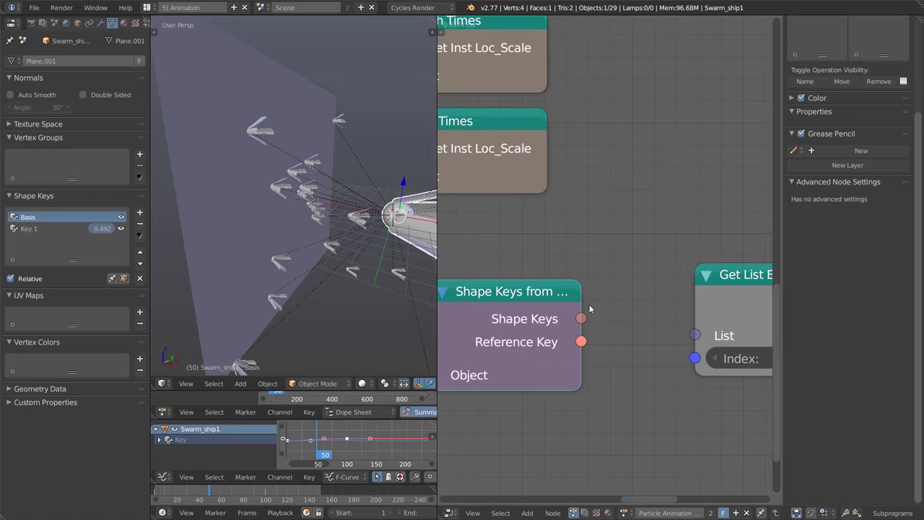
{"action": "left_click_drag", "start_coordinate": [583, 318], "coordinate": [694, 335]}
{"action": "middle_click_drag", "start_coordinate": [679, 395], "coordinate": [598, 380]}
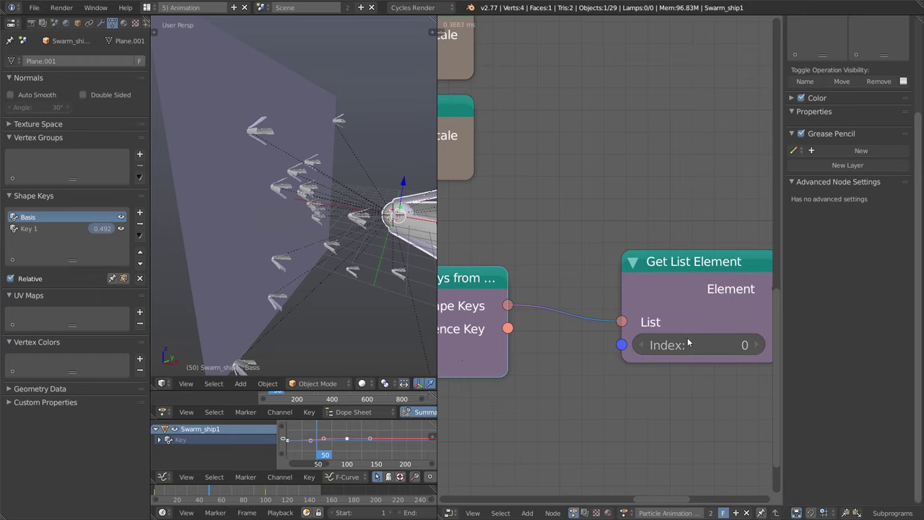
Add a Debug node from the Add menu
{"action": "key", "text": "shift+a"}
{"action": "mouse_move", "coordinate": [607, 476]}
{"action": "left_click", "coordinate": [688, 431]}
Add a Debug node showing Get List Element's Element output
{"action": "right_click", "coordinate": [630, 416]}
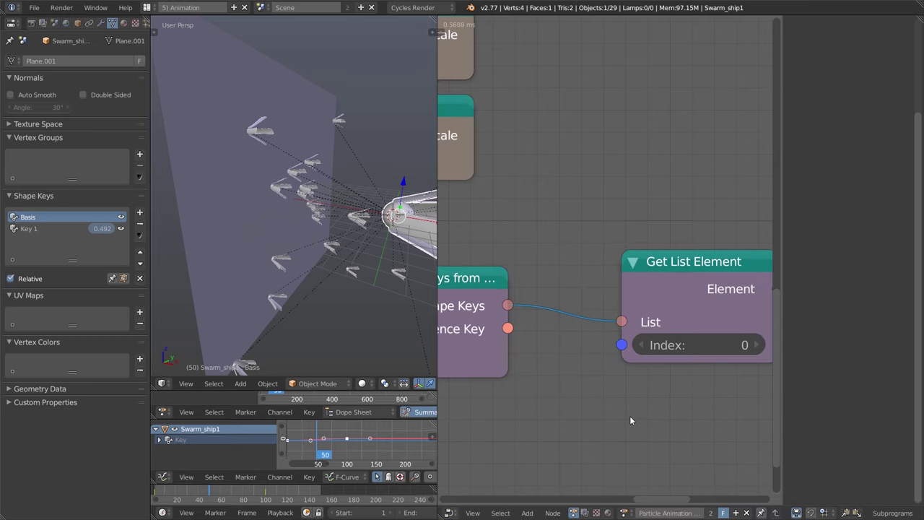
{"action": "scroll", "coordinate": [632, 413], "scroll_direction": "down", "scroll_amount": 2}
{"action": "scroll", "coordinate": [634, 415], "scroll_direction": "down", "scroll_amount": 3}
{"action": "key", "text": "shift+a"}
{"action": "mouse_move", "coordinate": [632, 376]}
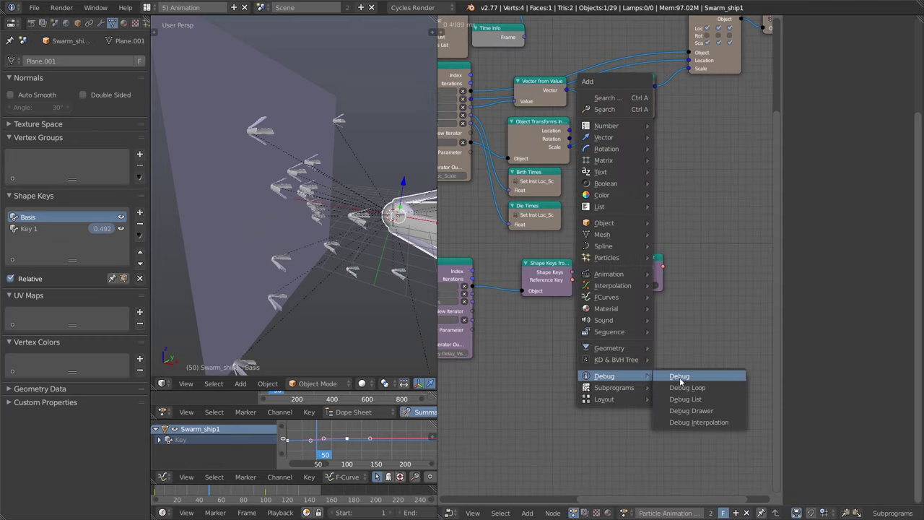
{"action": "left_click", "coordinate": [679, 377]}
{"action": "scroll", "coordinate": [684, 342], "scroll_direction": "up", "scroll_amount": 2}
{"action": "left_click_drag", "start_coordinate": [656, 332], "coordinate": [675, 351]}
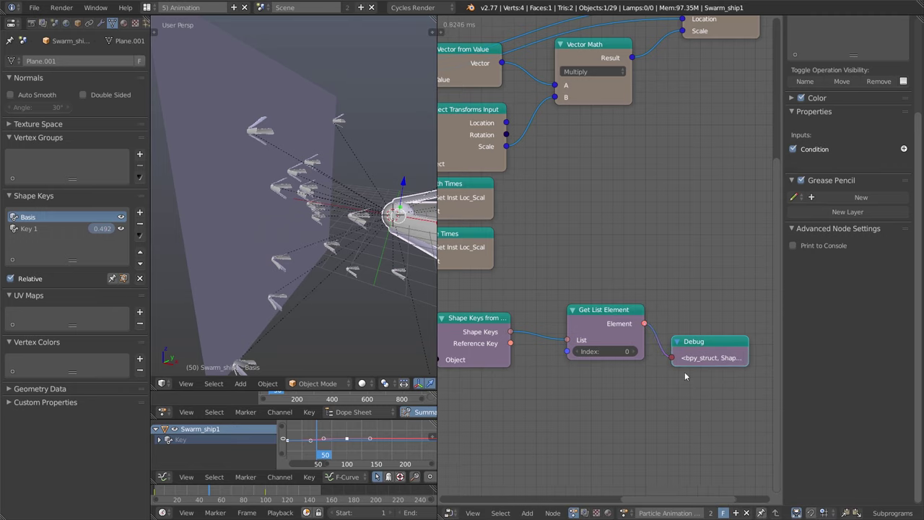
{"action": "middle_click_drag", "start_coordinate": [756, 367], "coordinate": [650, 363]}
{"action": "left_click_drag", "start_coordinate": [644, 353], "coordinate": [735, 354]}
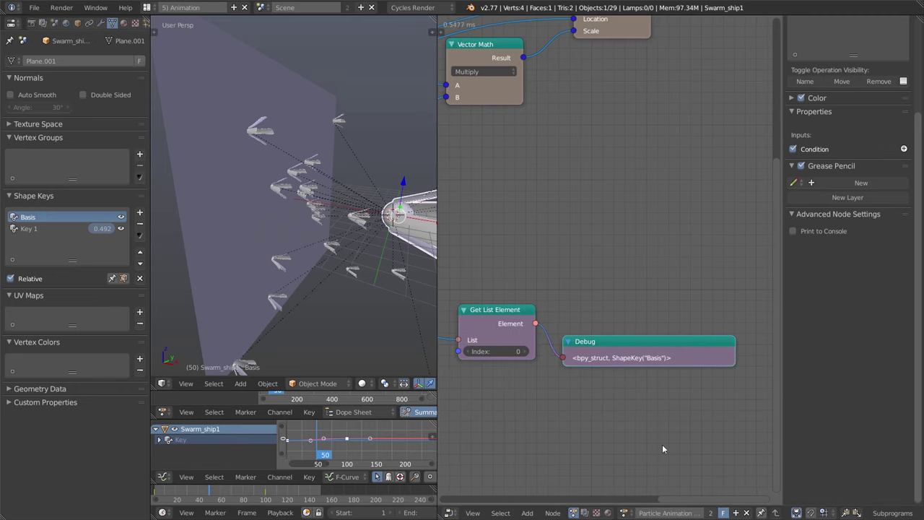
{"action": "middle_click_drag", "start_coordinate": [522, 372], "coordinate": [581, 389]}
Set the list index to 1 so it returns Key 1, then delete the Debug node
{"action": "left_click", "coordinate": [582, 368]}
{"action": "left_click", "coordinate": [582, 368]}
{"action": "left_click", "coordinate": [530, 368]}
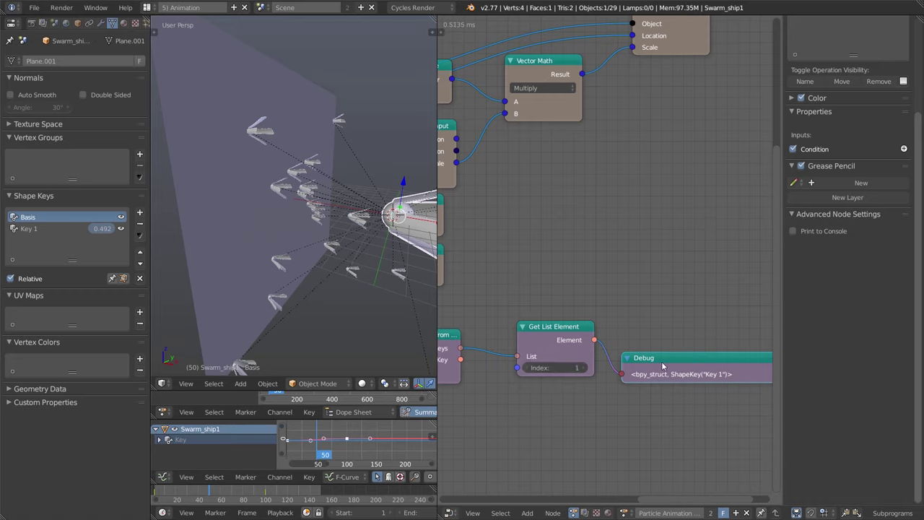
{"action": "key", "text": "x"}
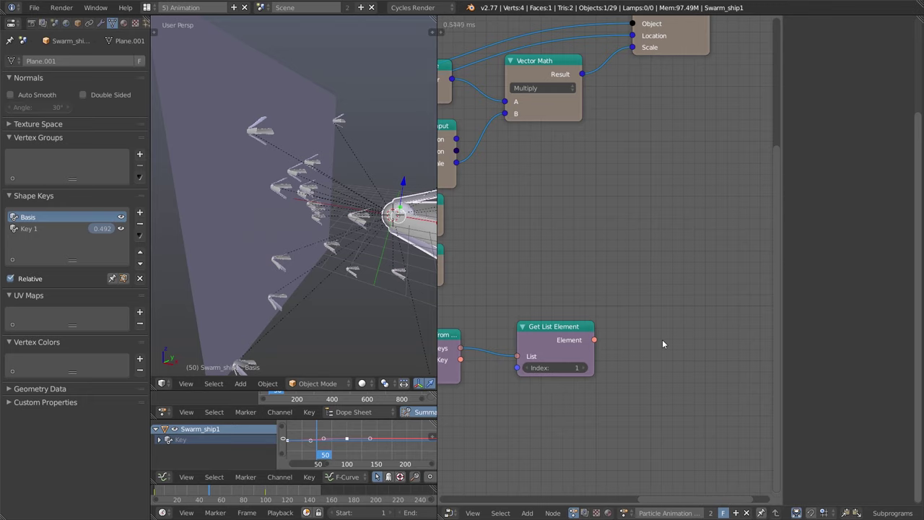
{"action": "key", "text": "shift+a"}
Add a Shape Key Output node and link Element to its Shape Key input
{"action": "key", "text": "ctrl+a"}
{"action": "type", "text": "shape"}
{"action": "key", "text": "Return"}
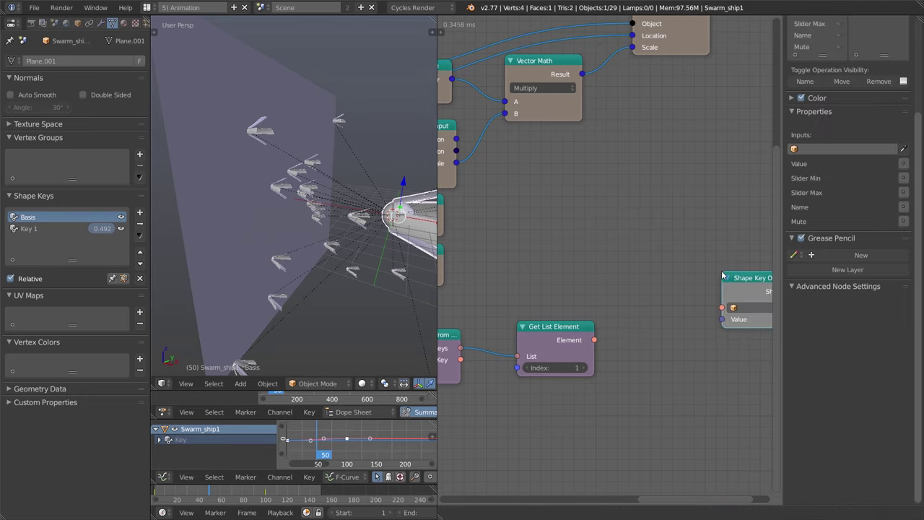
{"action": "left_click", "coordinate": [655, 307]}
{"action": "middle_click_drag", "start_coordinate": [602, 352], "coordinate": [569, 319]}
{"action": "key", "text": "g"}
{"action": "key", "text": "Escape"}
{"action": "left_click_drag", "start_coordinate": [561, 307], "coordinate": [623, 310]}
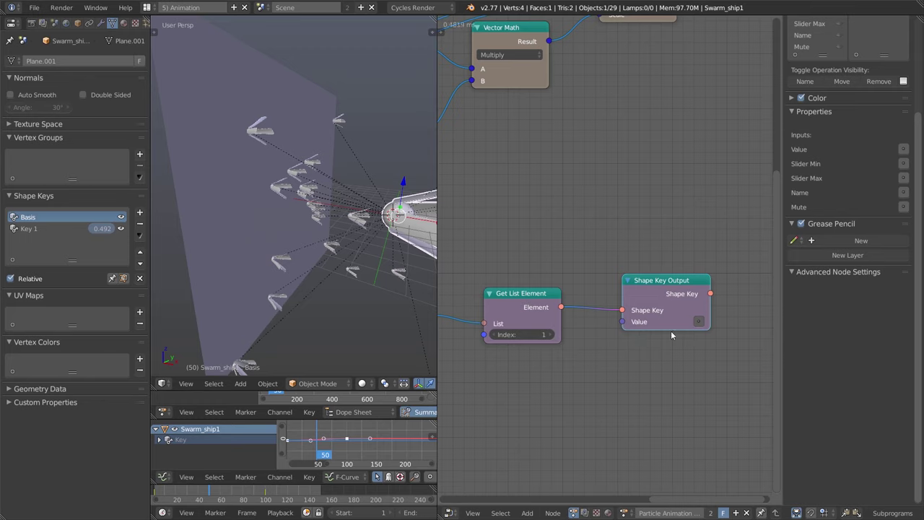
{"action": "left_click_drag", "start_coordinate": [676, 304], "coordinate": [673, 312]}
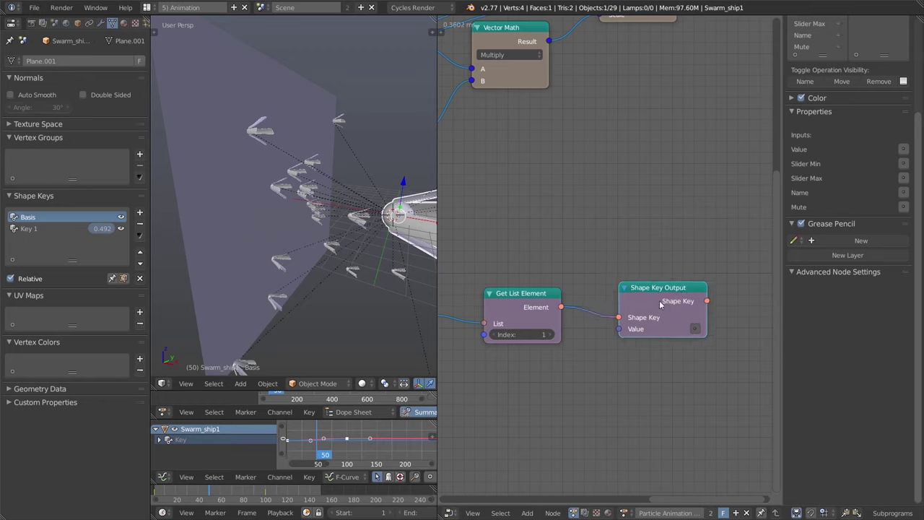
Expose Slider Min and Slider Max inputs and make Value, Slider Min, Slider Max editable
{"action": "scroll", "coordinate": [842, 204], "scroll_direction": "up", "scroll_amount": 5}
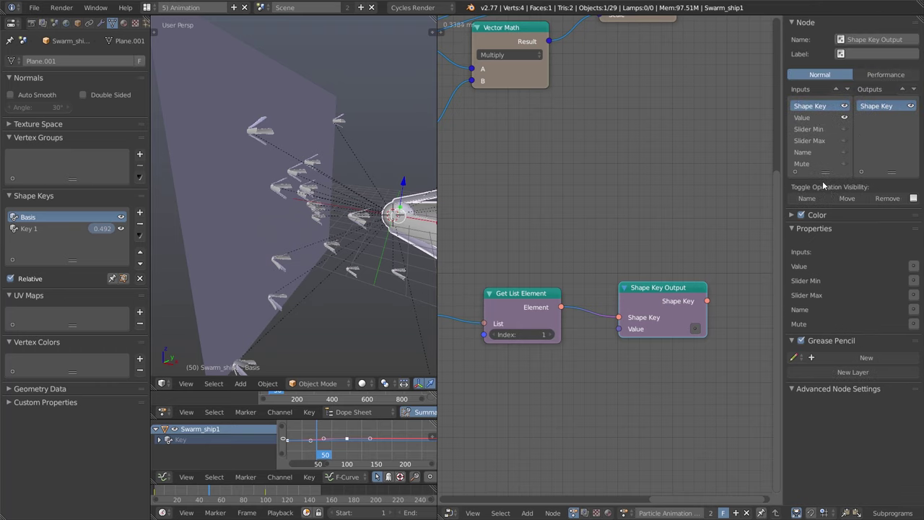
{"action": "left_click", "coordinate": [844, 130]}
{"action": "left_click", "coordinate": [845, 141]}
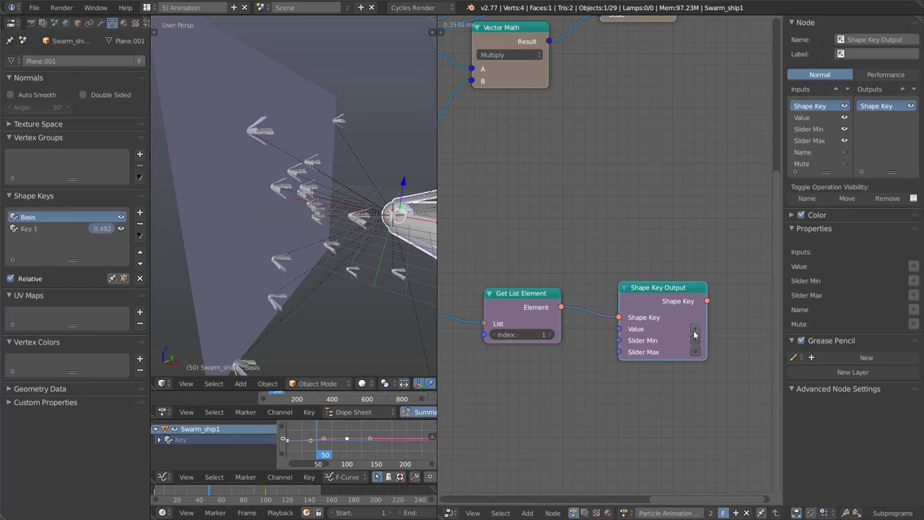
{"action": "left_click", "coordinate": [874, 75]}
{"action": "left_click", "coordinate": [820, 74]}
{"action": "left_click", "coordinate": [695, 329]}
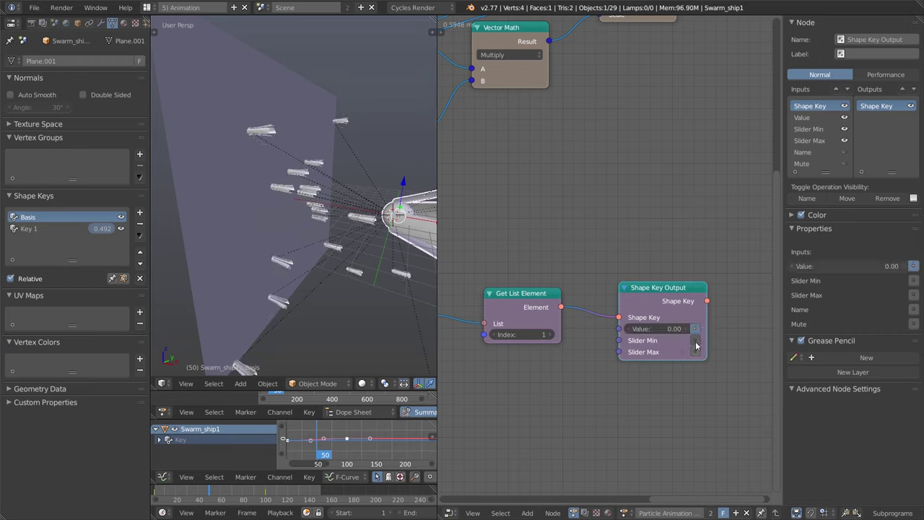
{"action": "left_click", "coordinate": [695, 340]}
{"action": "left_click", "coordinate": [695, 351]}
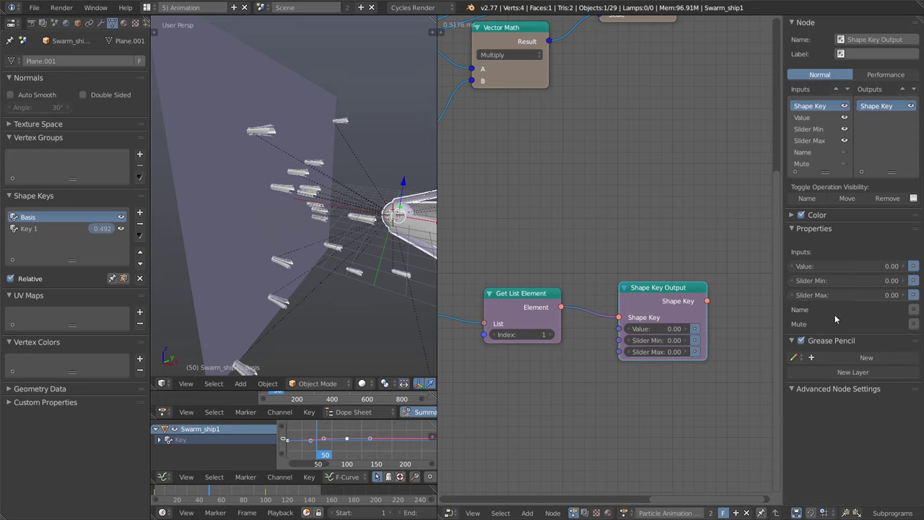
Set Slider Max to 1
{"action": "left_click", "coordinate": [845, 295]}
{"action": "type", "text": "1"}
{"action": "key", "text": "Return"}
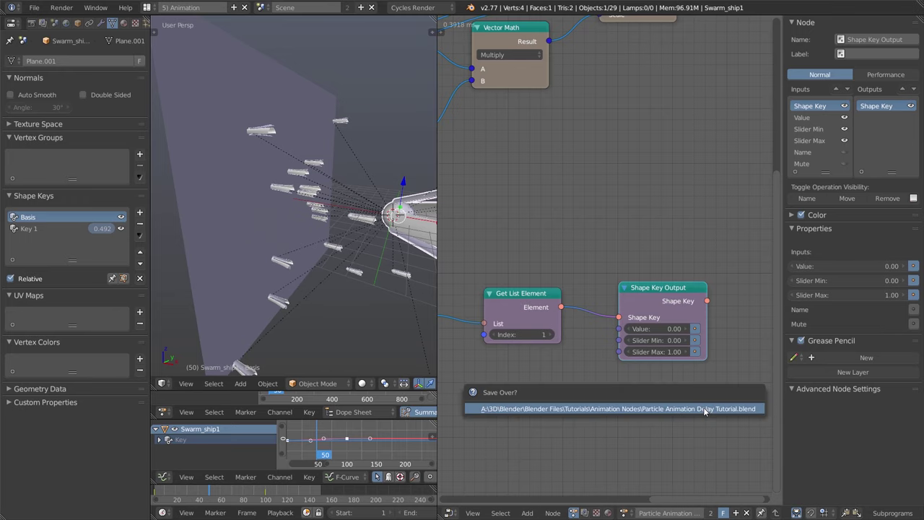
{"action": "middle_click_drag", "start_coordinate": [572, 401], "coordinate": [666, 396]}
{"action": "scroll", "coordinate": [657, 398], "scroll_direction": "down", "scroll_amount": 3}
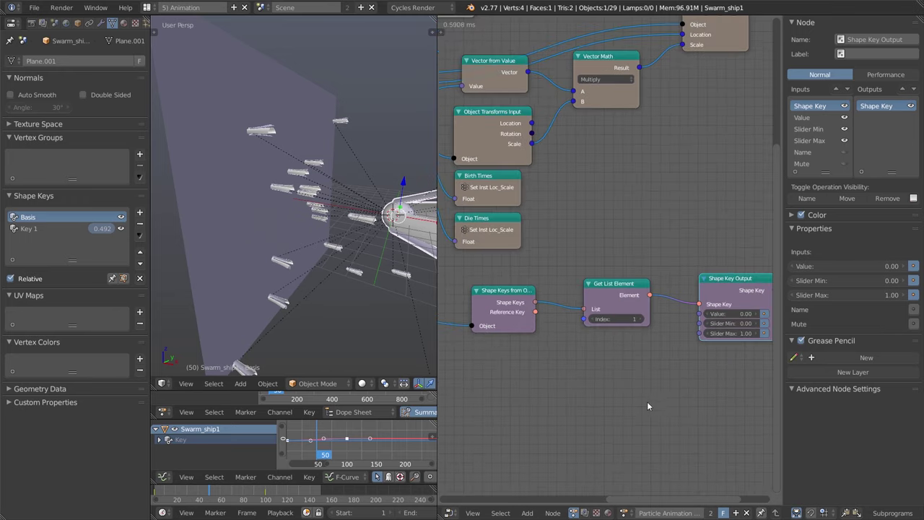
{"action": "middle_click_drag", "start_coordinate": [589, 377], "coordinate": [541, 377]}
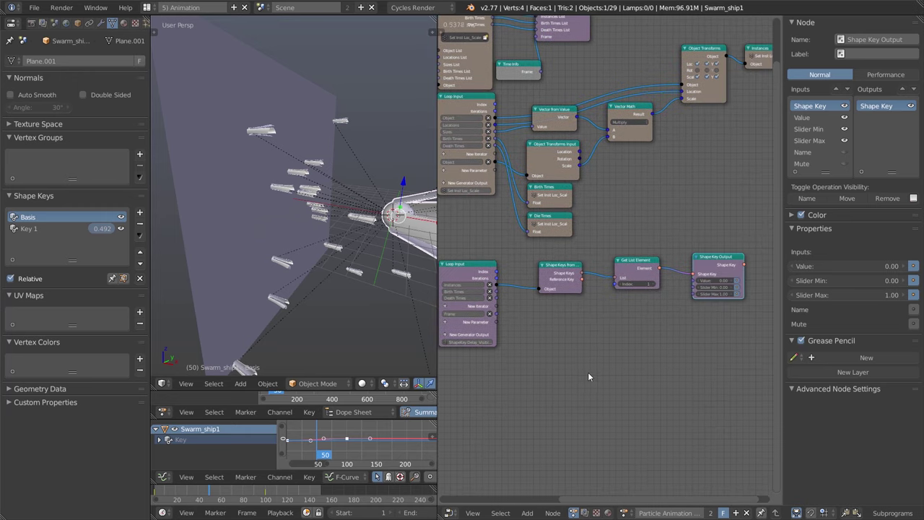
Add a Delay Time node beside the Loop Input nodes
{"action": "middle_click_drag", "start_coordinate": [606, 368], "coordinate": [597, 370]}
{"action": "key", "text": "shift+a"}
{"action": "mouse_move", "coordinate": [598, 374]}
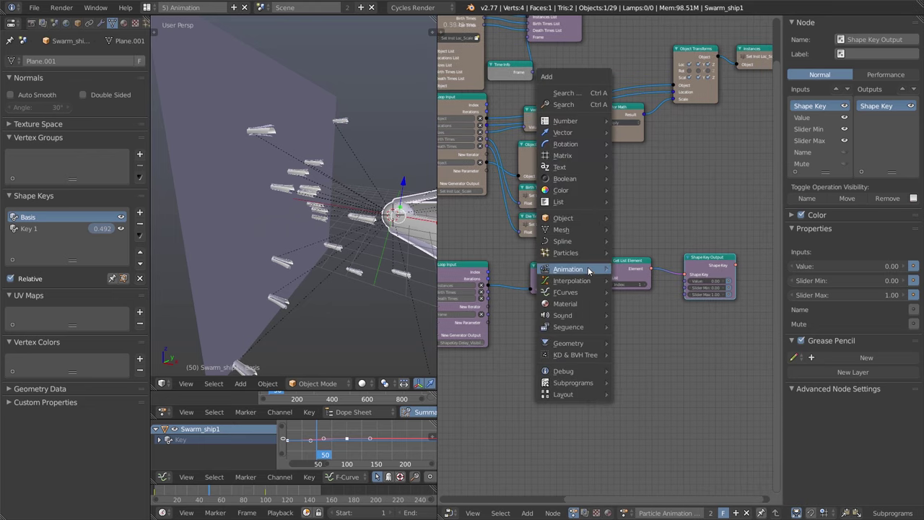
{"action": "mouse_move", "coordinate": [590, 270]}
{"action": "left_click", "coordinate": [663, 283]}
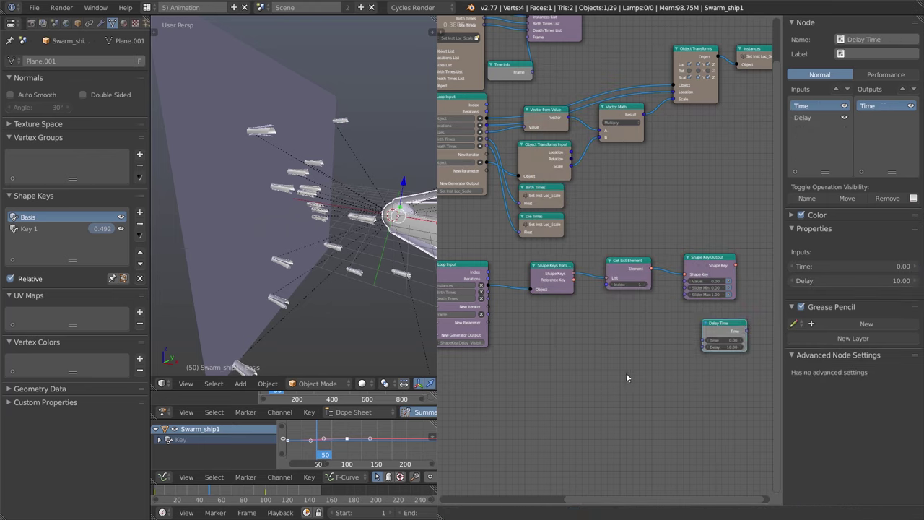
{"action": "left_click", "coordinate": [530, 305]}
{"action": "scroll", "coordinate": [539, 345], "scroll_direction": "up", "scroll_amount": 3}
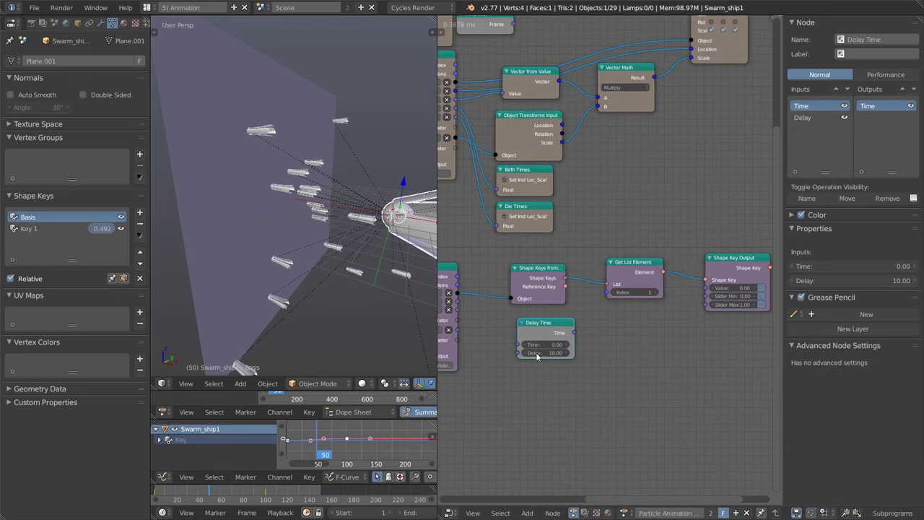
{"action": "middle_click_drag", "start_coordinate": [555, 398], "coordinate": [632, 409]}
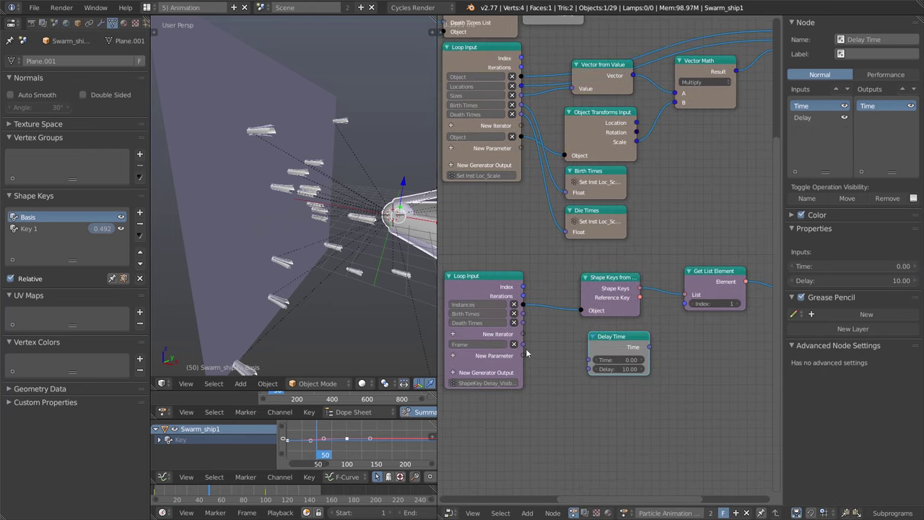
Connect the loop's Frame to Delay Time's Time and Birth Times to Delay
{"action": "left_click_drag", "start_coordinate": [523, 345], "coordinate": [589, 360]}
{"action": "left_click_drag", "start_coordinate": [524, 314], "coordinate": [588, 373]}
{"action": "left_click_drag", "start_coordinate": [629, 346], "coordinate": [621, 342]}
{"action": "key", "text": "shift+a"}
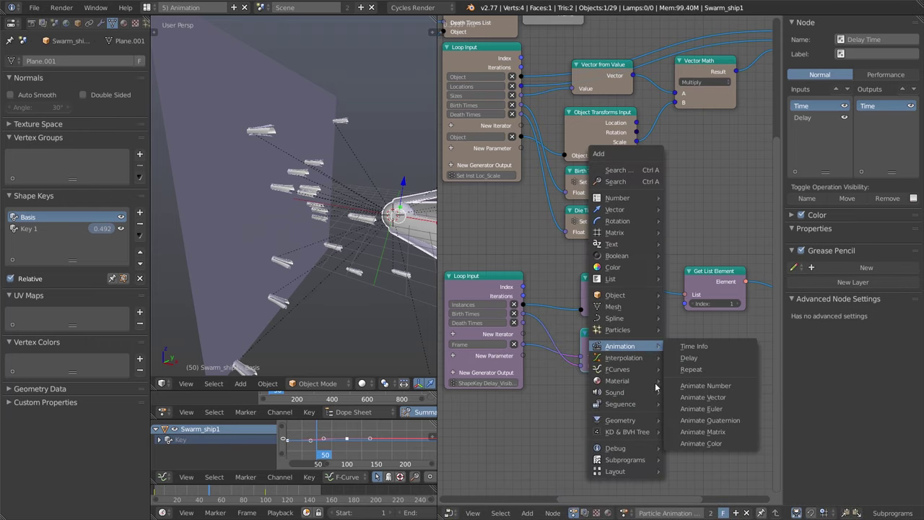
Show Delay Time's result in a new Debug node and step the timeline to frame 96
{"action": "mouse_move", "coordinate": [636, 448]}
{"action": "left_click", "coordinate": [690, 448]}
{"action": "left_click", "coordinate": [678, 441]}
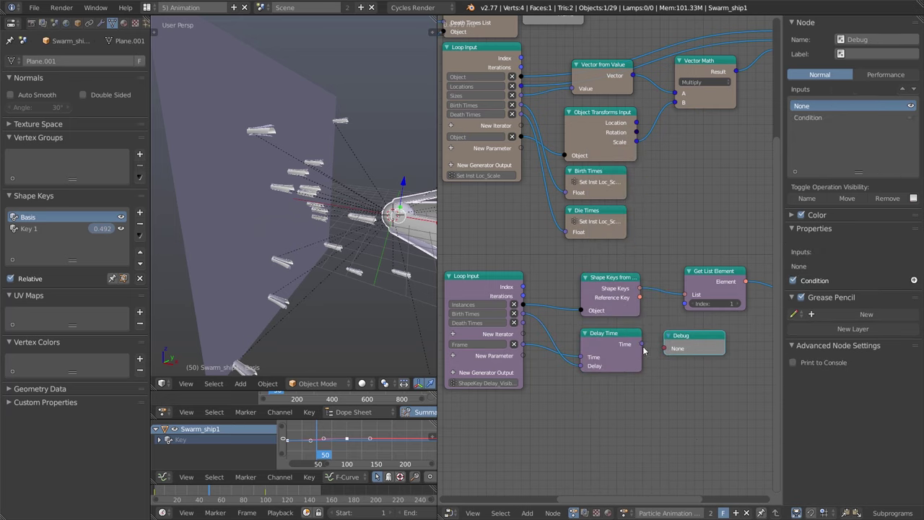
{"action": "left_click_drag", "start_coordinate": [642, 345], "coordinate": [664, 348]}
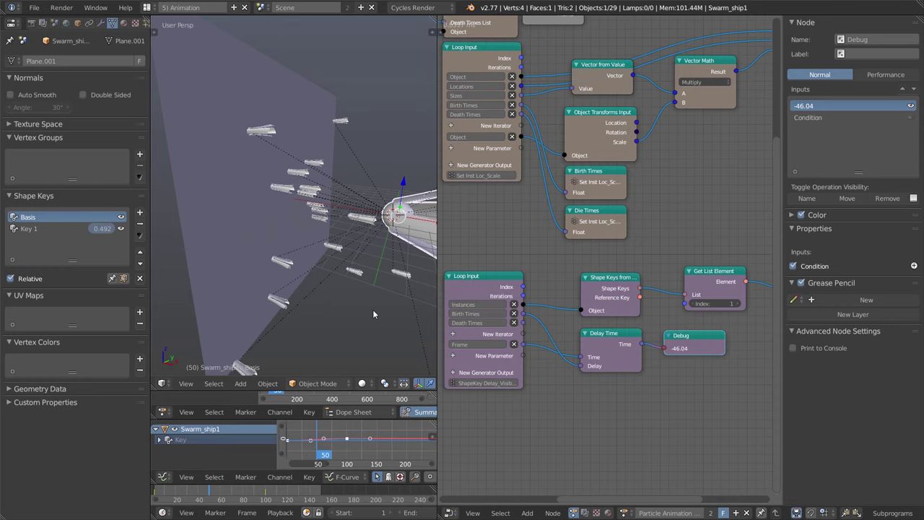
{"action": "key", "text": "alt+a"}
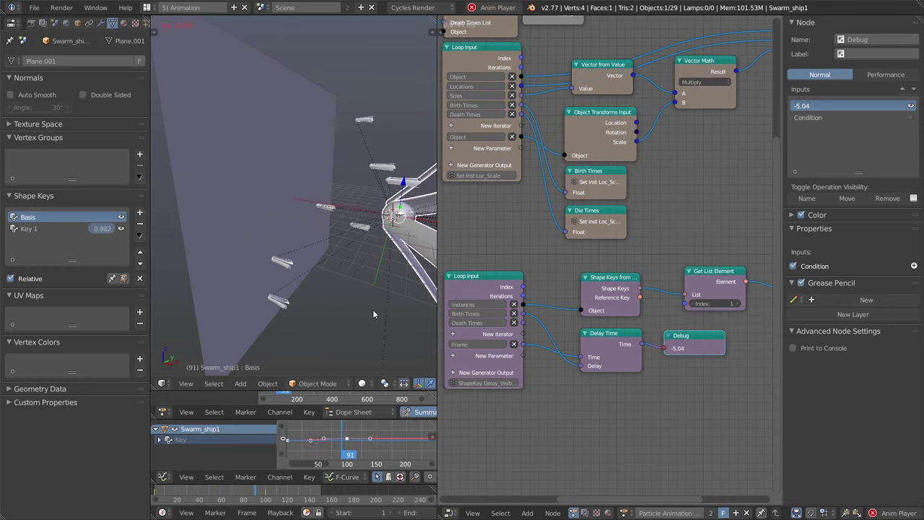
{"action": "key", "text": "alt+a"}
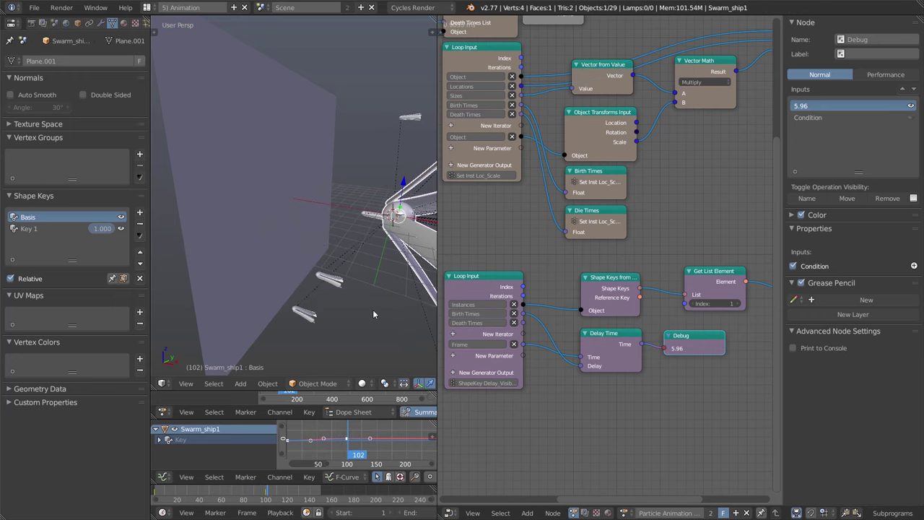
{"action": "key", "text": "Up"}
{"action": "key", "text": "Left"}
{"action": "key", "text": "Left"}
{"action": "key", "text": "Left"}
{"action": "key", "text": "Left"}
{"action": "key", "text": "Left"}
{"action": "key", "text": "Left"}
{"action": "key", "text": "Left"}
{"action": "key", "text": "Left"}
{"action": "key", "text": "Left"}
{"action": "key", "text": "Left"}
{"action": "key", "text": "Left"}
{"action": "key", "text": "Left"}
{"action": "key", "text": "Left"}
{"action": "key", "text": "Left"}
{"action": "key", "text": "Left"}
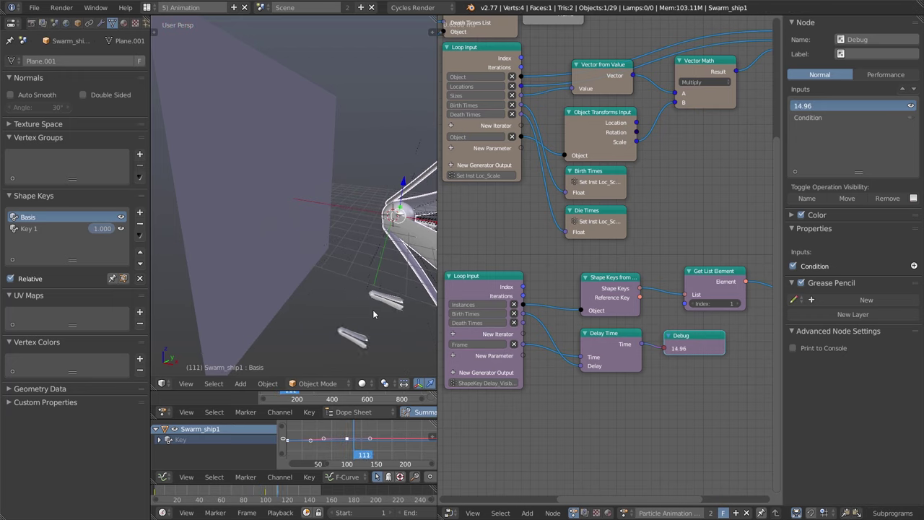
{"action": "key", "text": "Left"}
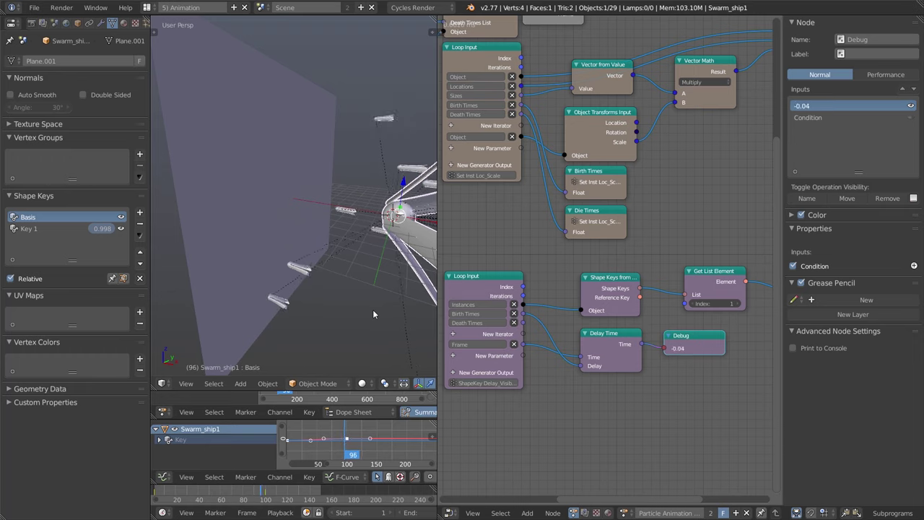
Compare Birth Times and the delayed time in the Debug node, then reconnect Birth Times to Delay
{"action": "left_click_drag", "start_coordinate": [581, 365], "coordinate": [552, 328]}
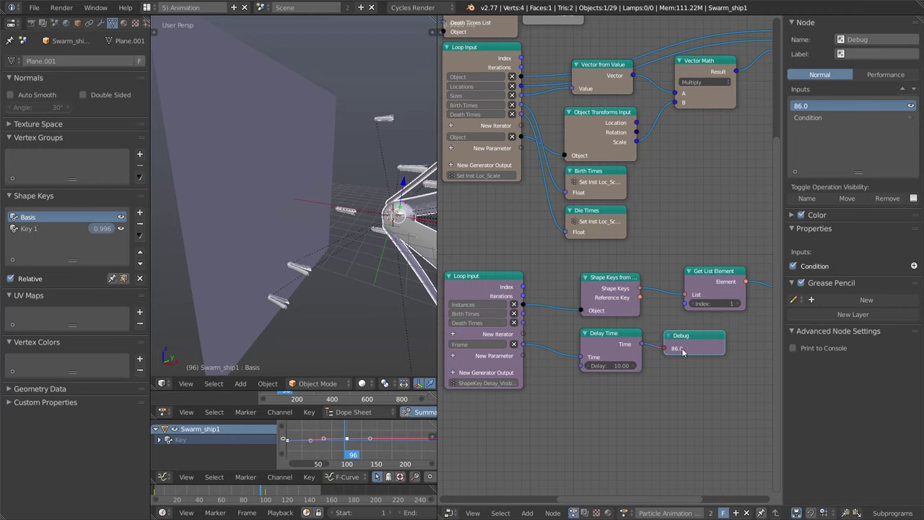
{"action": "left_click_drag", "start_coordinate": [523, 314], "coordinate": [673, 355]}
{"action": "scroll", "coordinate": [400, 500], "scroll_direction": "down", "scroll_amount": 3}
{"action": "scroll", "coordinate": [412, 512], "scroll_direction": "down", "scroll_amount": 5}
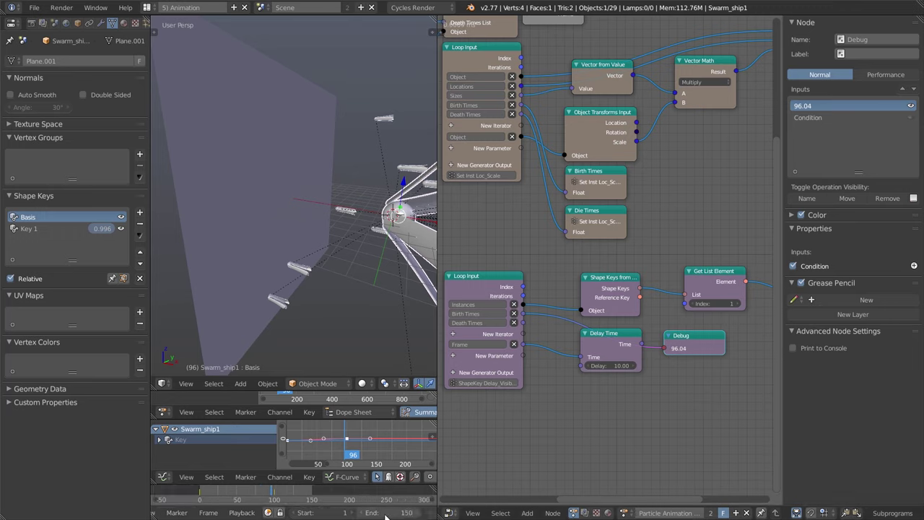
{"action": "left_click_drag", "start_coordinate": [715, 349], "coordinate": [716, 342]}
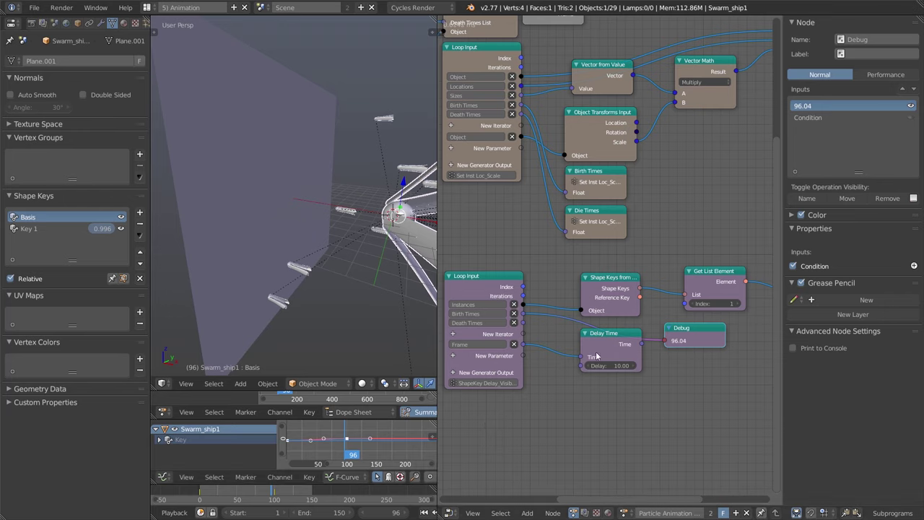
{"action": "left_click_drag", "start_coordinate": [589, 357], "coordinate": [668, 340]}
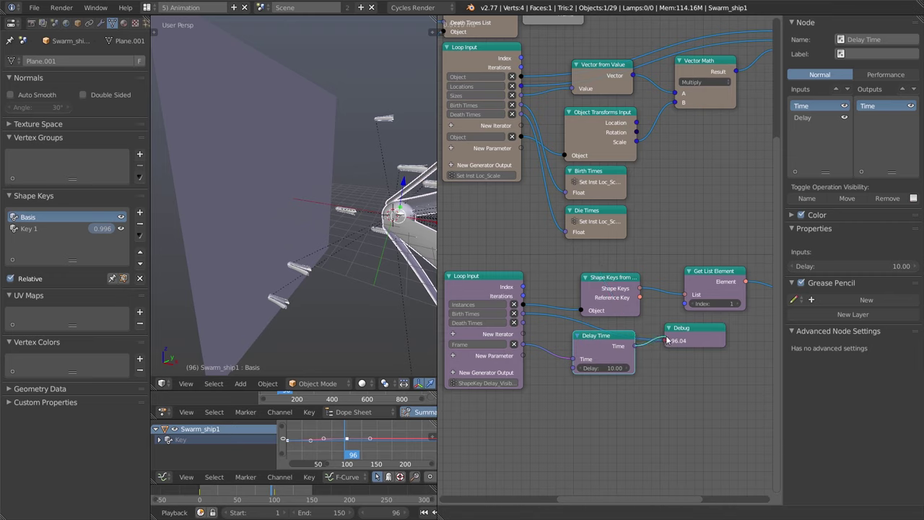
{"action": "left_click_drag", "start_coordinate": [659, 340], "coordinate": [665, 340]}
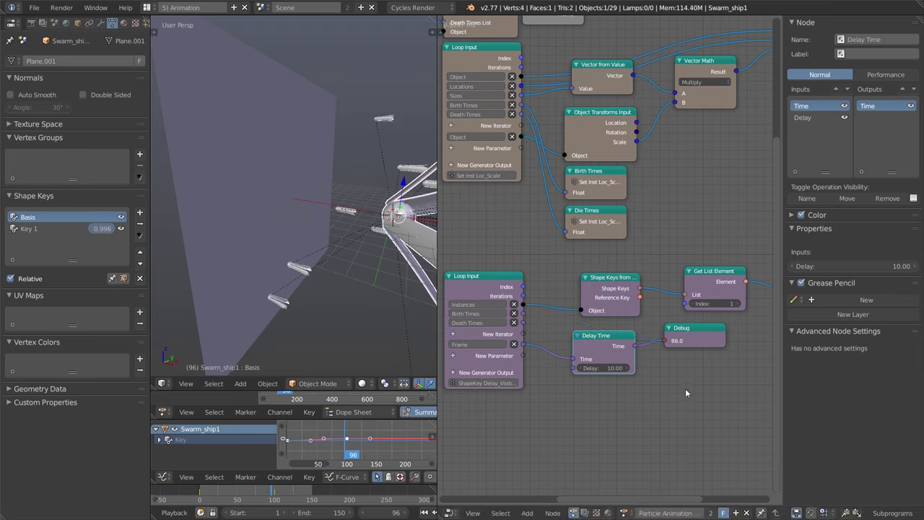
{"action": "left_click_drag", "start_coordinate": [596, 353], "coordinate": [610, 352]}
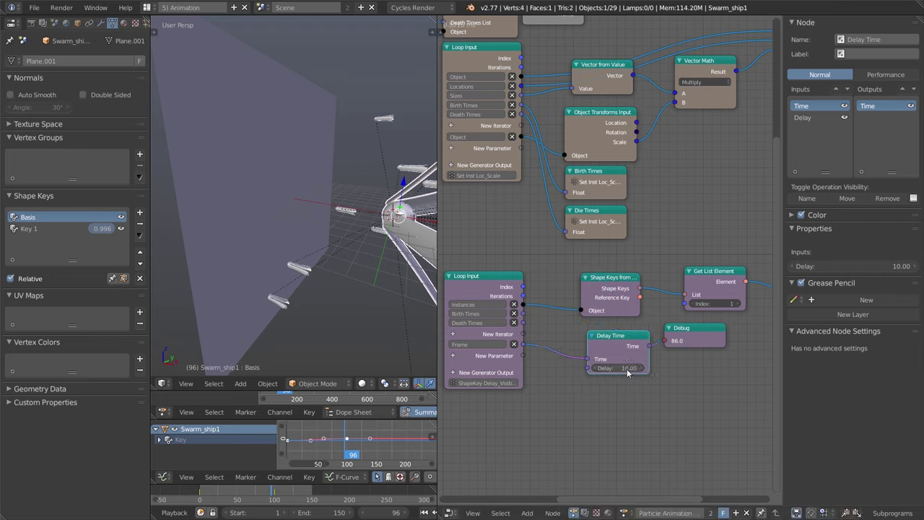
{"action": "left_click_drag", "start_coordinate": [523, 313], "coordinate": [590, 369]}
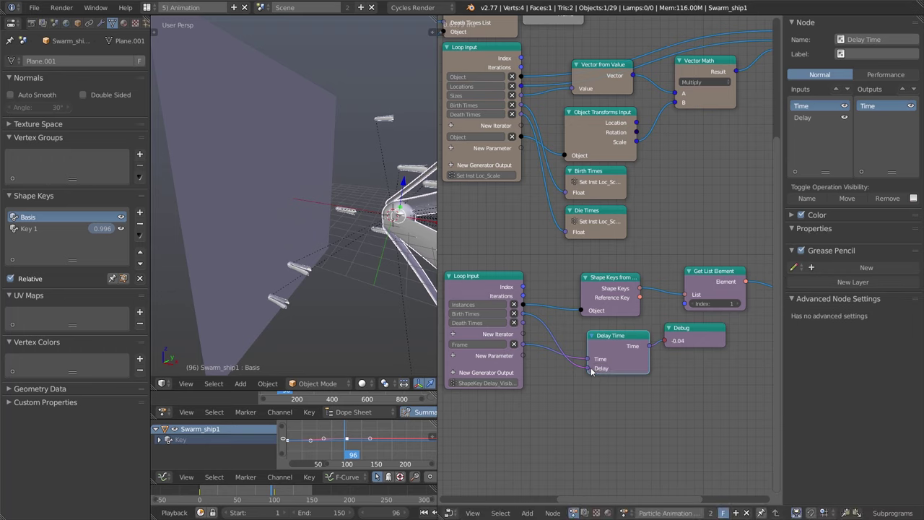
{"action": "left_click_drag", "start_coordinate": [642, 356], "coordinate": [633, 360]}
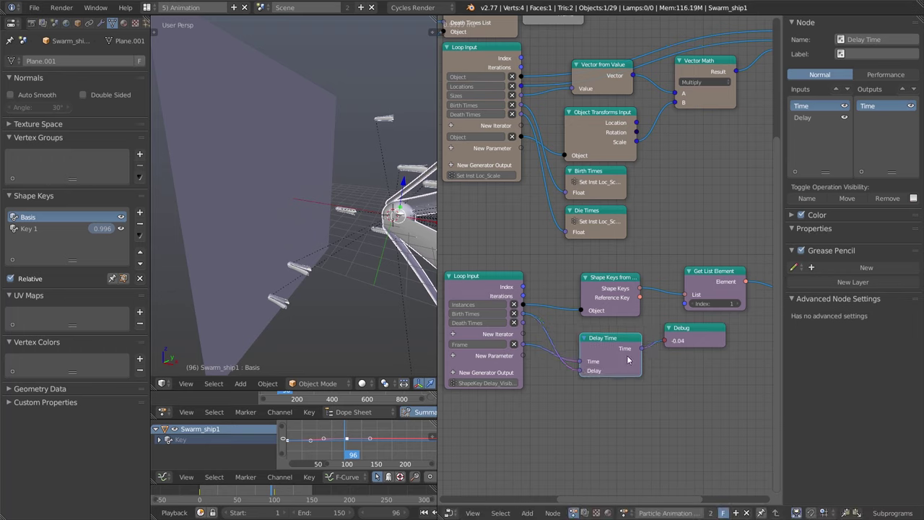
Play the animation from frame 1 to check Delay Time values such as -95.04
{"action": "key", "text": "alt+a"}
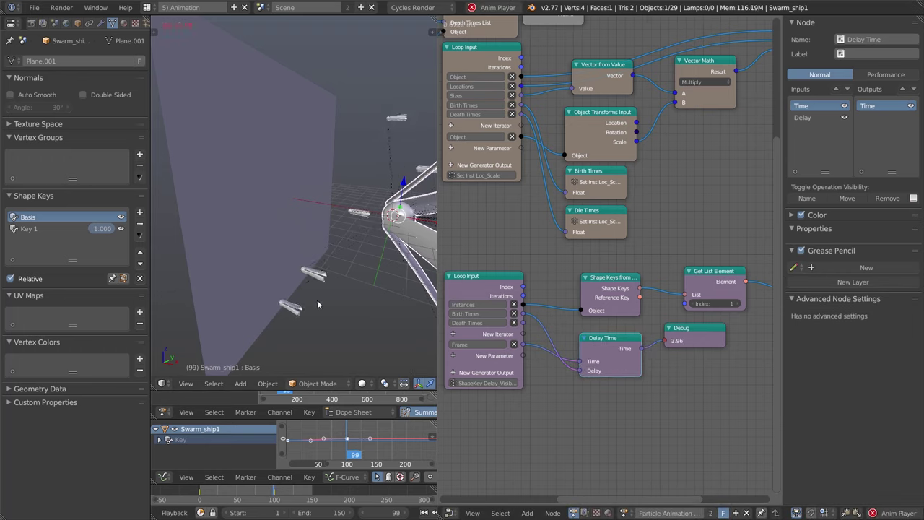
{"action": "key", "text": "shift+Left"}
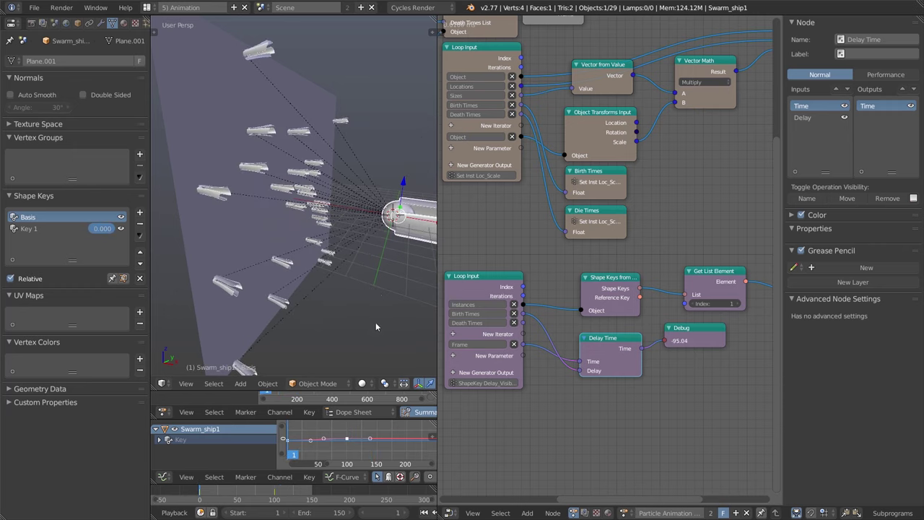
{"action": "scroll", "coordinate": [375, 323], "scroll_direction": "down", "scroll_amount": 5}
{"action": "scroll", "coordinate": [359, 314], "scroll_direction": "up", "scroll_amount": 5}
{"action": "key", "text": "alt+a"}
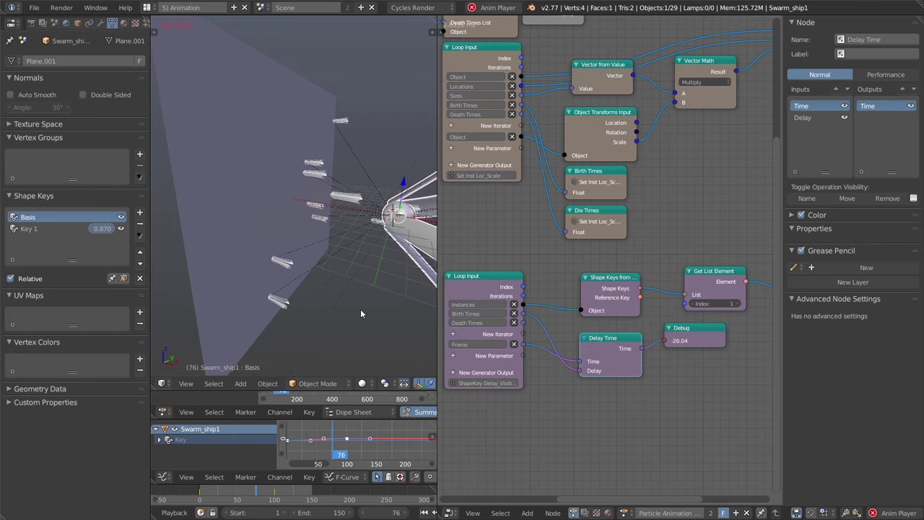
{"action": "key", "text": "alt+a"}
{"action": "key", "text": "shift+Left"}
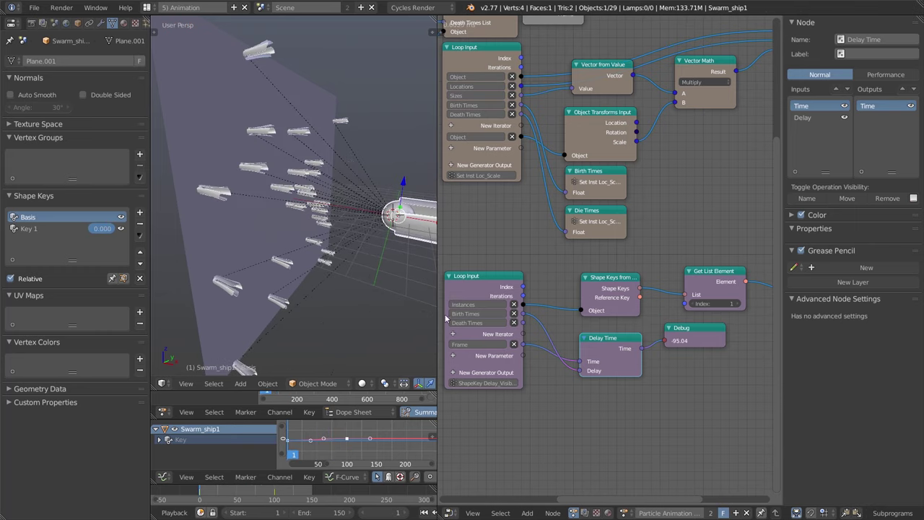
{"action": "scroll", "coordinate": [470, 315], "scroll_direction": "down", "scroll_amount": 1}
{"action": "scroll", "coordinate": [404, 294], "scroll_direction": "down", "scroll_amount": 5}
{"action": "scroll", "coordinate": [405, 294], "scroll_direction": "up", "scroll_amount": 2}
Delete the temporary Debug node
{"action": "middle_click_drag", "start_coordinate": [405, 294], "coordinate": [304, 310]}
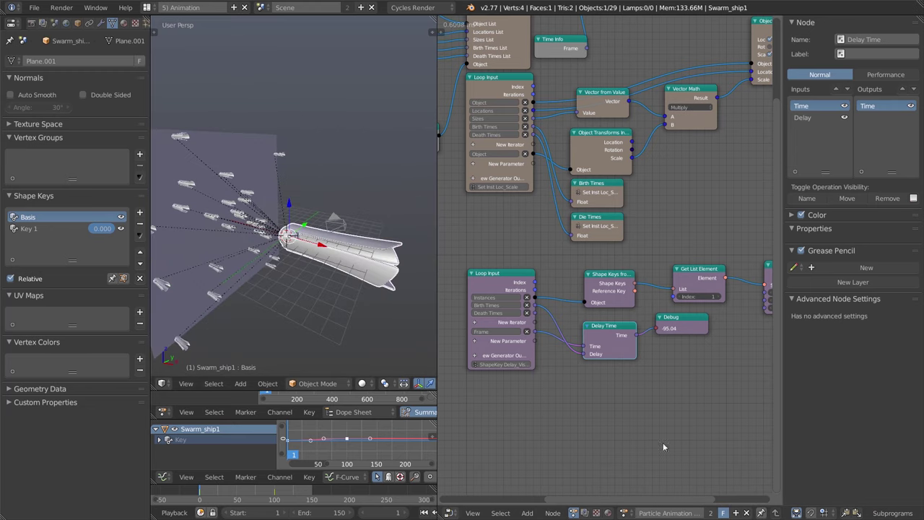
{"action": "middle_click_drag", "start_coordinate": [678, 335], "coordinate": [648, 334]}
{"action": "left_click", "coordinate": [649, 330]}
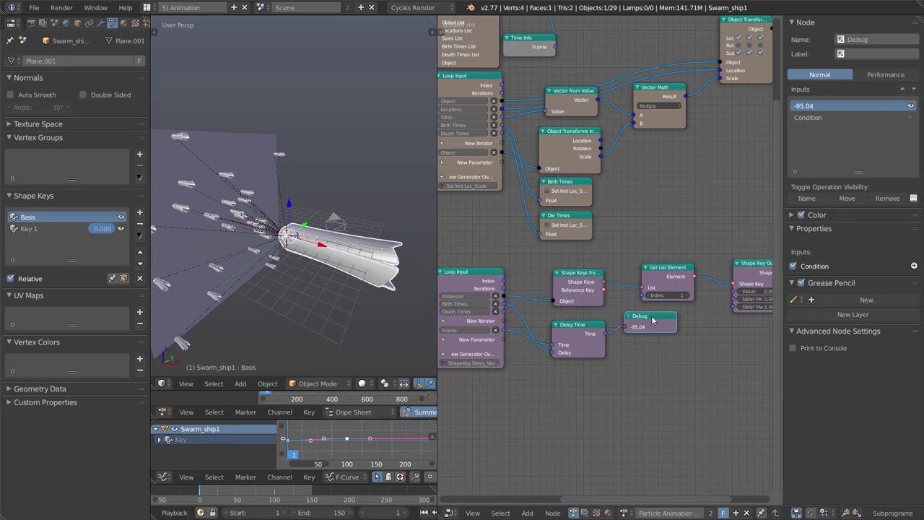
{"action": "key", "text": "x"}
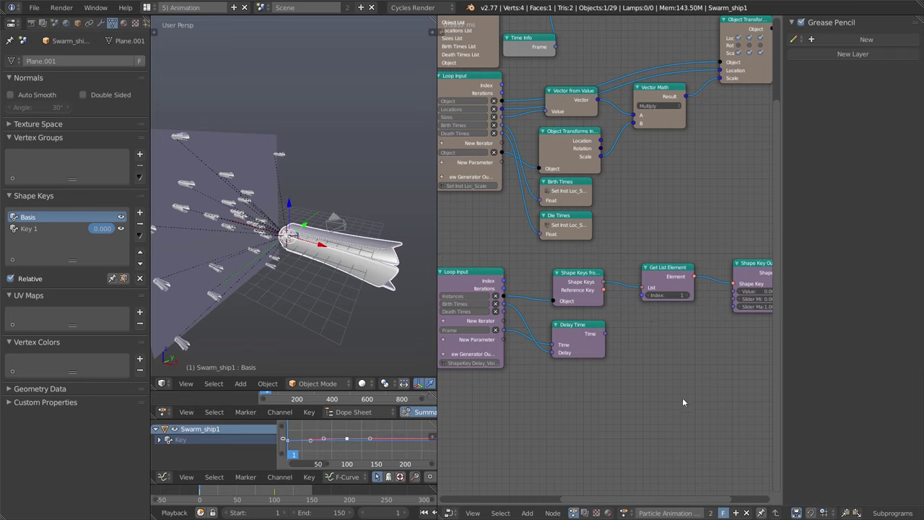
Add an Animate Float node and feed Delay Time's output into its Time input
{"action": "key", "text": "shift+a"}
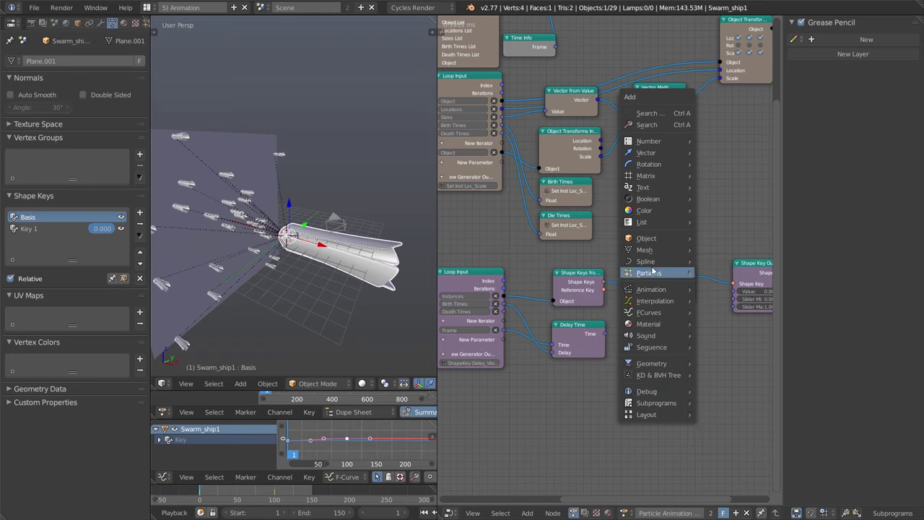
{"action": "mouse_move", "coordinate": [669, 295]}
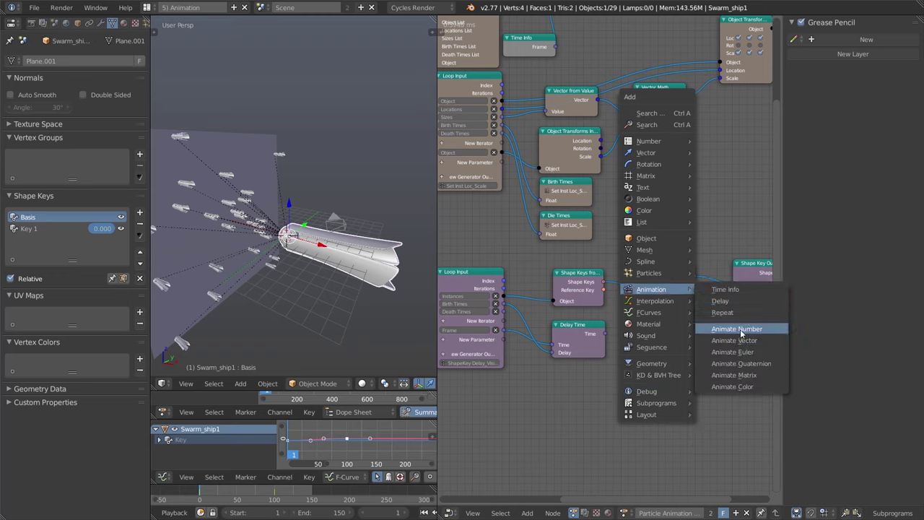
{"action": "left_click", "coordinate": [737, 329]}
{"action": "left_click", "coordinate": [672, 428]}
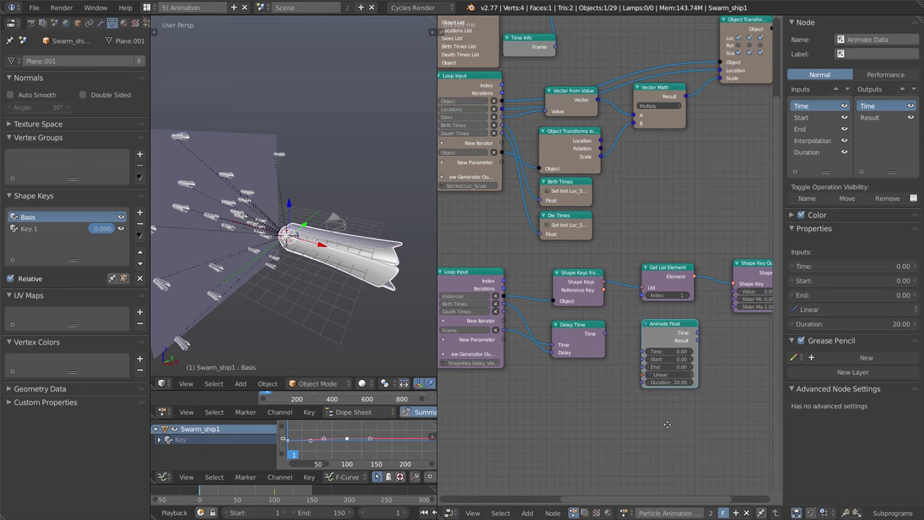
{"action": "scroll", "coordinate": [671, 425], "scroll_direction": "up", "scroll_amount": 4}
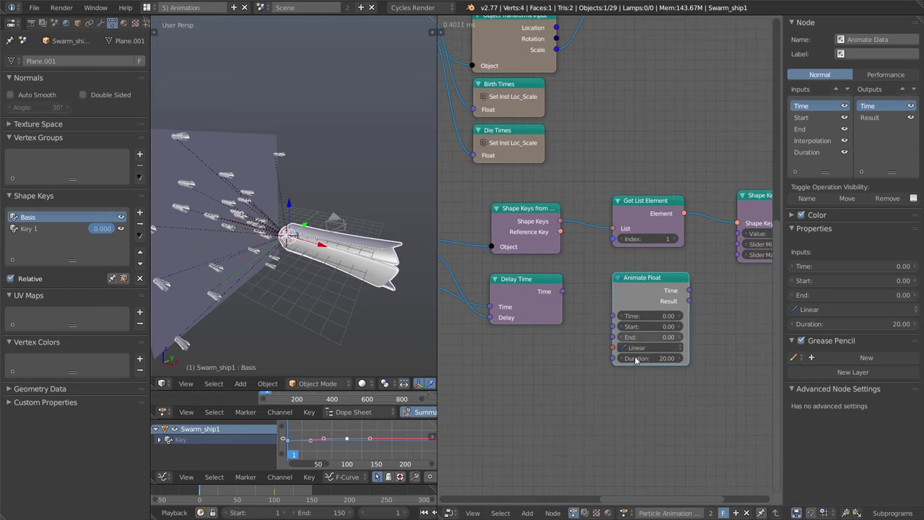
{"action": "left_click_drag", "start_coordinate": [562, 291], "coordinate": [612, 316]}
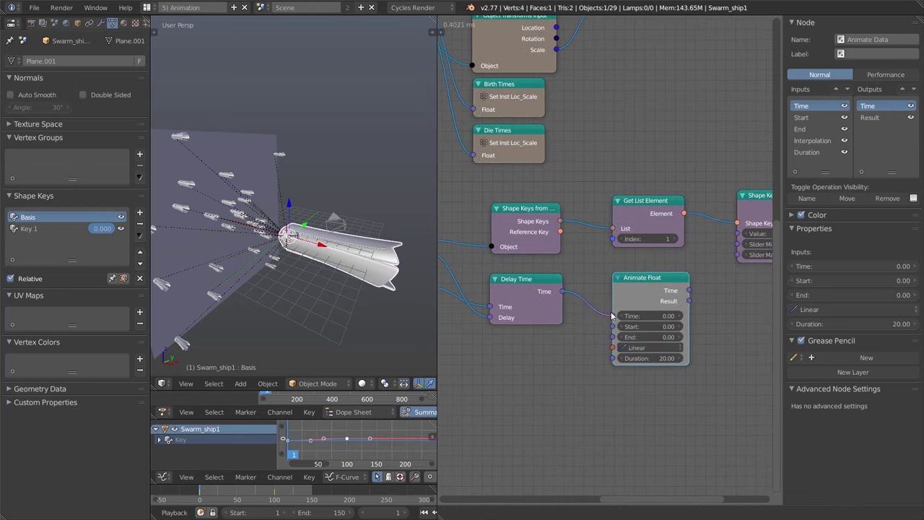
Set the Animate Float duration to 100 and end value to 1
{"action": "left_click", "coordinate": [650, 358]}
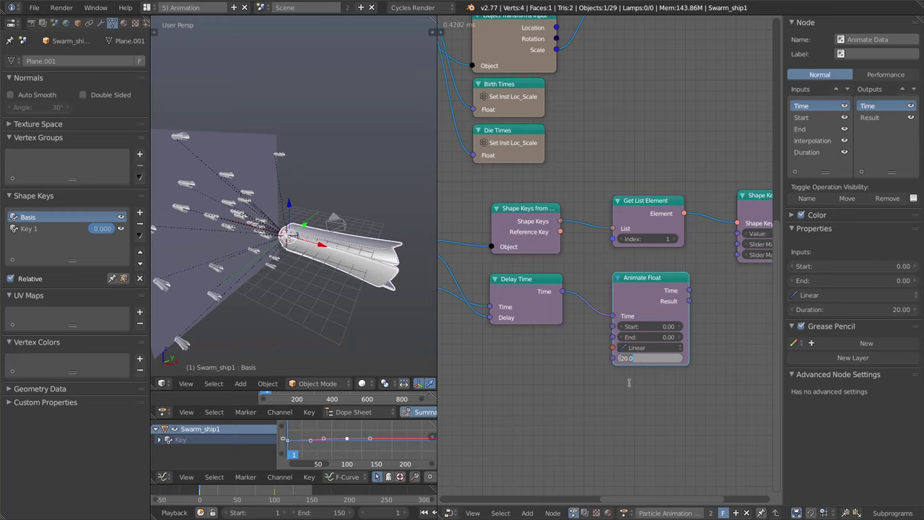
{"action": "type", "text": "100"}
{"action": "key", "text": "Return"}
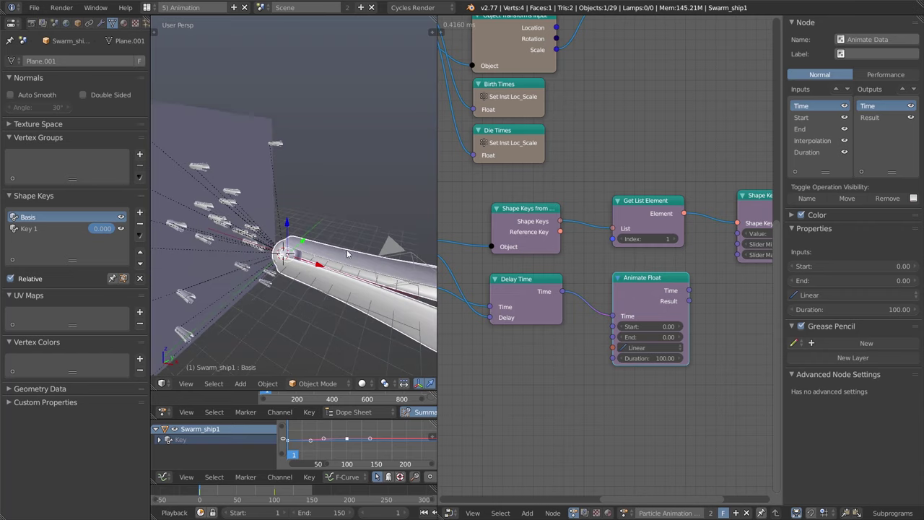
{"action": "scroll", "coordinate": [615, 427], "scroll_direction": "up", "scroll_amount": 1}
{"action": "left_click", "coordinate": [604, 358]}
{"action": "type", "text": "1"}
{"action": "key", "text": "Return"}
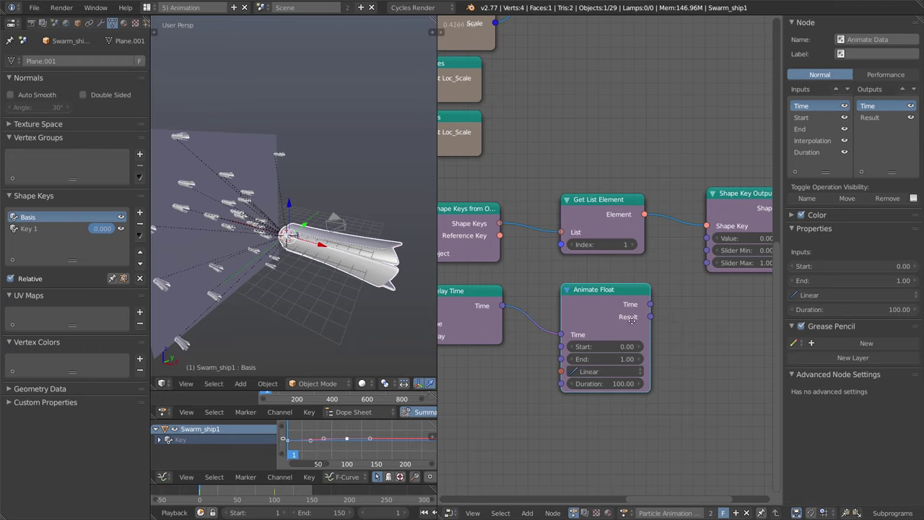
Link Animate Float's Result to the Shape Key Output's Value and play the animation to check Key 1
{"action": "middle_click_drag", "start_coordinate": [684, 316], "coordinate": [607, 314]}
{"action": "scroll", "coordinate": [692, 189], "scroll_direction": "down", "scroll_amount": 1}
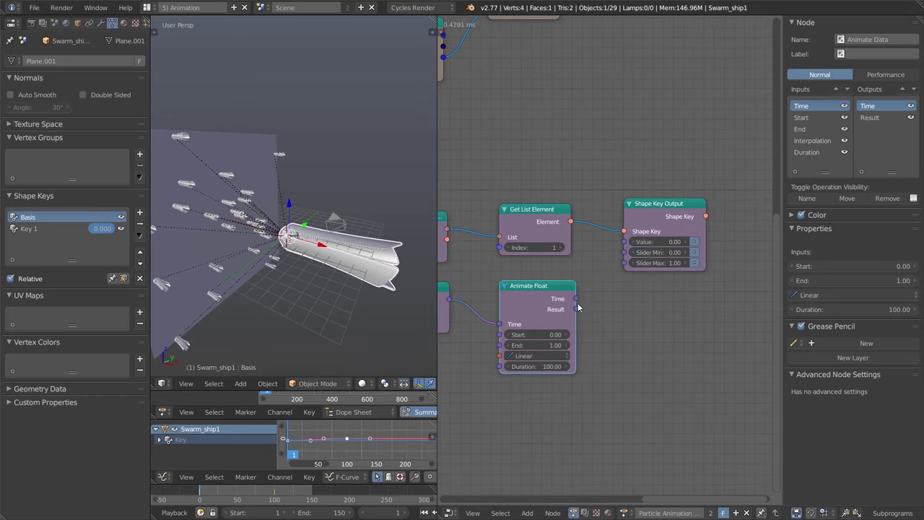
{"action": "left_click_drag", "start_coordinate": [580, 308], "coordinate": [619, 251]}
{"action": "key", "text": "Escape"}
{"action": "left_click_drag", "start_coordinate": [577, 309], "coordinate": [623, 245]}
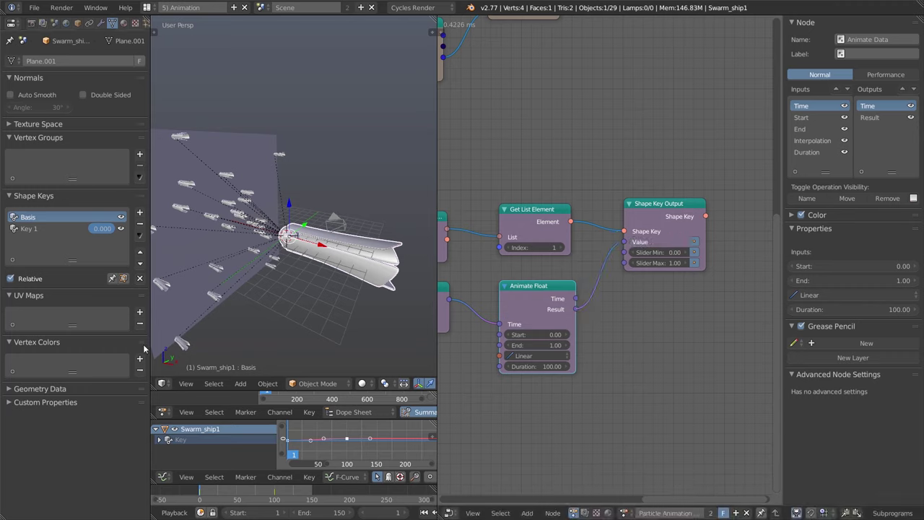
{"action": "key", "text": "alt+a"}
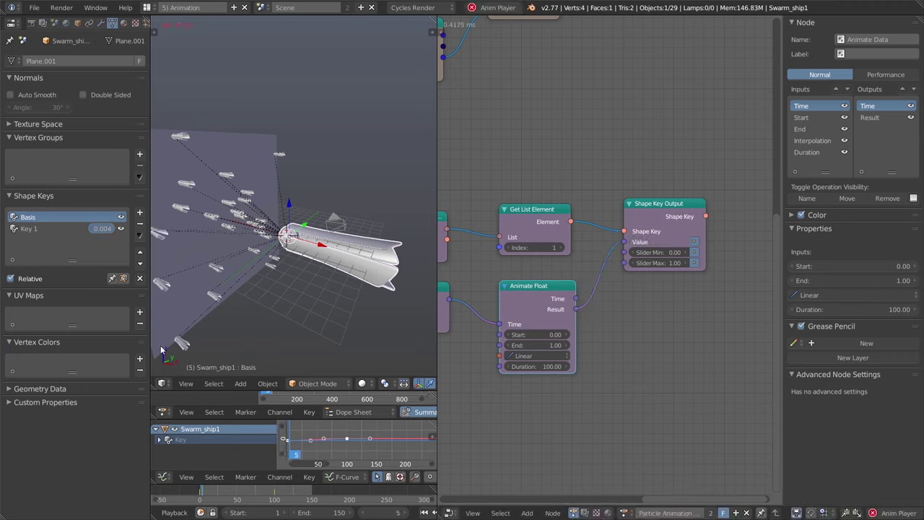
{"action": "right_click", "coordinate": [288, 286]}
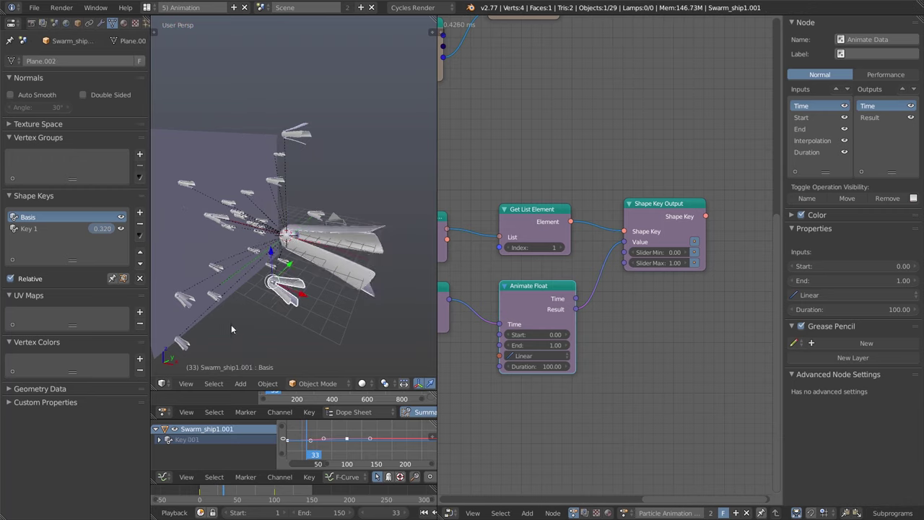
{"action": "middle_click_drag", "start_coordinate": [231, 329], "coordinate": [217, 281]}
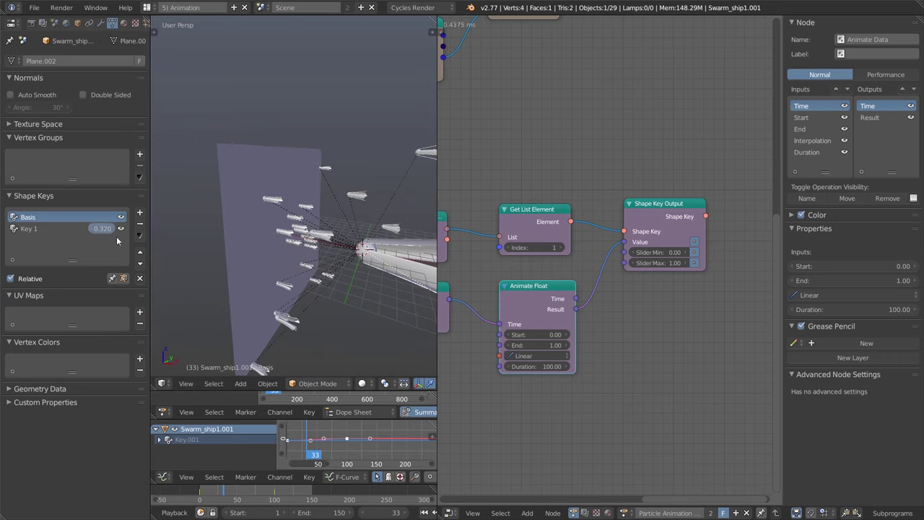
{"action": "middle_click_drag", "start_coordinate": [390, 304], "coordinate": [238, 289]}
{"action": "middle_click_drag", "start_coordinate": [383, 307], "coordinate": [314, 299]}
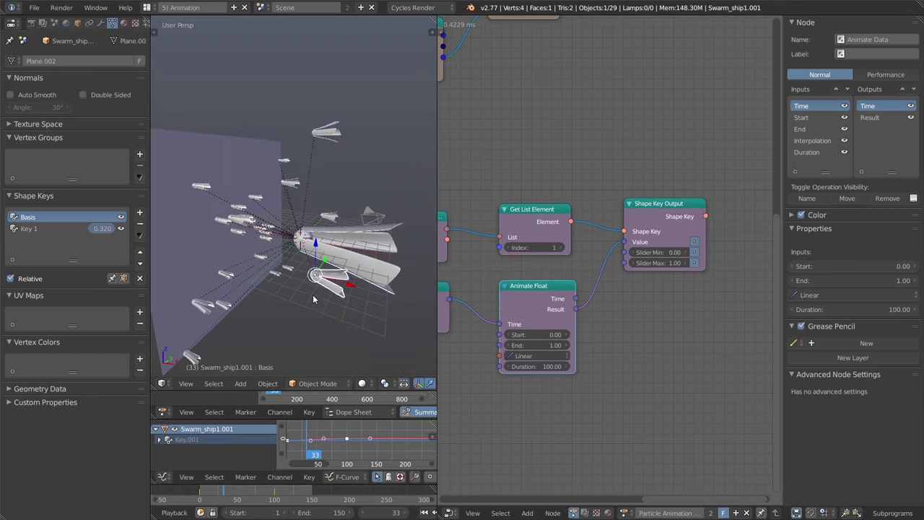
{"action": "right_click", "coordinate": [291, 184]}
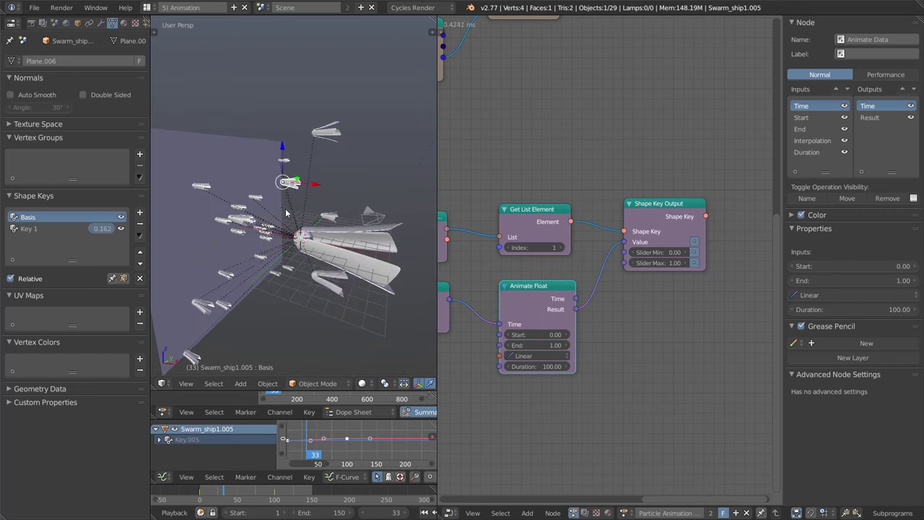
{"action": "scroll", "coordinate": [286, 213], "scroll_direction": "up", "scroll_amount": 5}
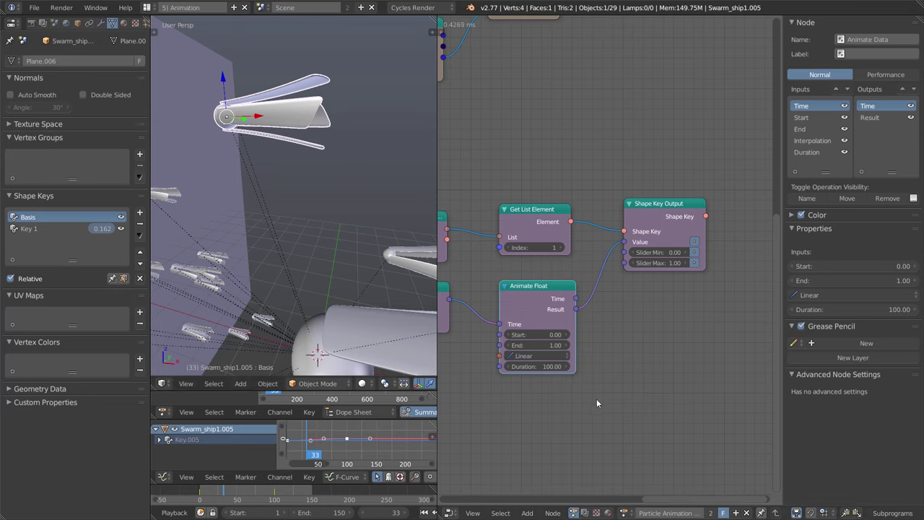
{"action": "scroll", "coordinate": [262, 221], "scroll_direction": "down", "scroll_amount": 4}
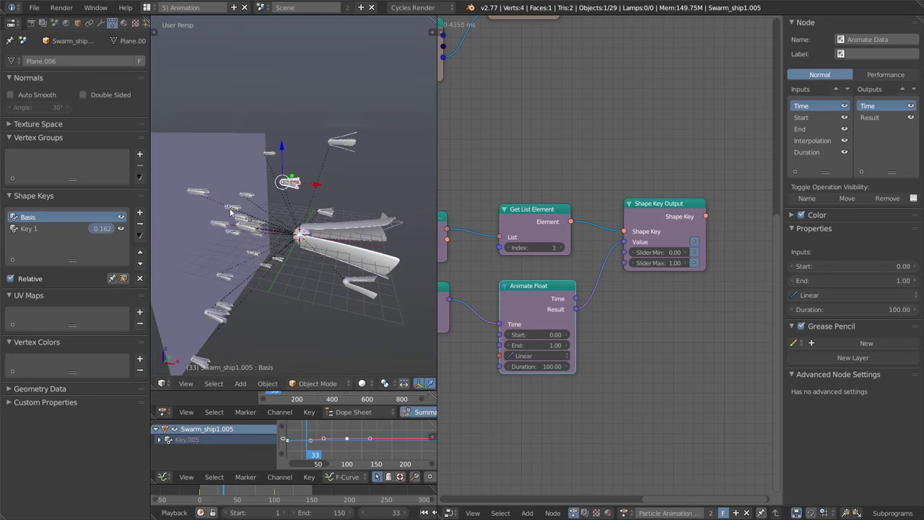
{"action": "key", "text": "shift+Left"}
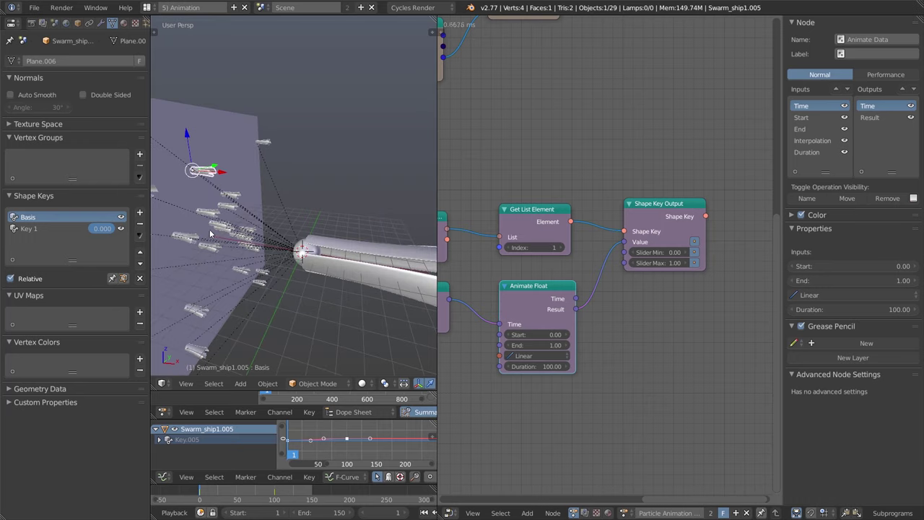
{"action": "middle_click_drag", "start_coordinate": [274, 266], "coordinate": [310, 260]}
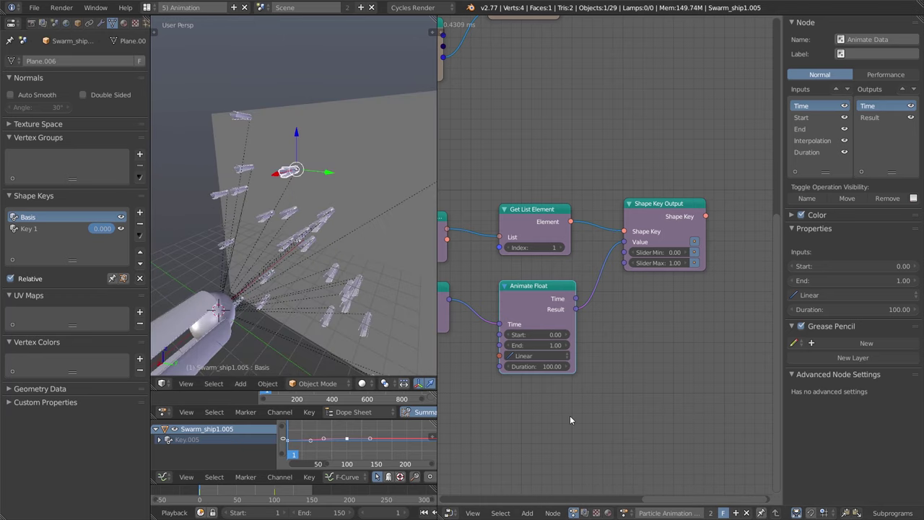
{"action": "middle_click_drag", "start_coordinate": [570, 415], "coordinate": [547, 348]}
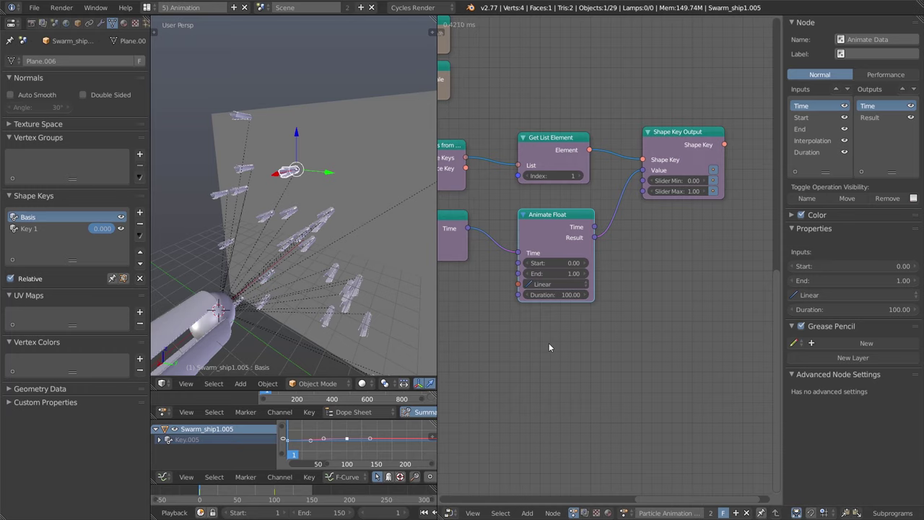
Add a Compare node below Animate Float and place a duplicate beneath it
{"action": "key", "text": "ctrl+a"}
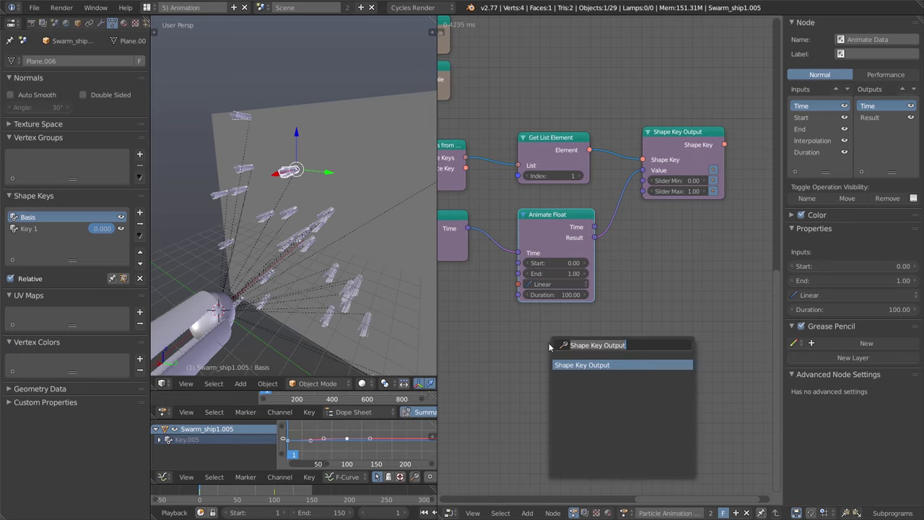
{"action": "type", "text": "b"}
{"action": "key", "text": "BackSpace"}
{"action": "type", "text": "compar"}
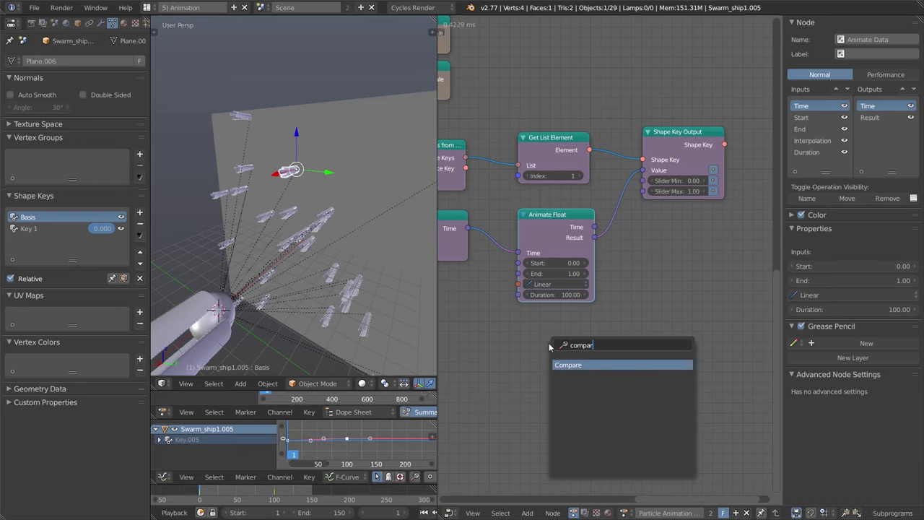
{"action": "key", "text": "Return"}
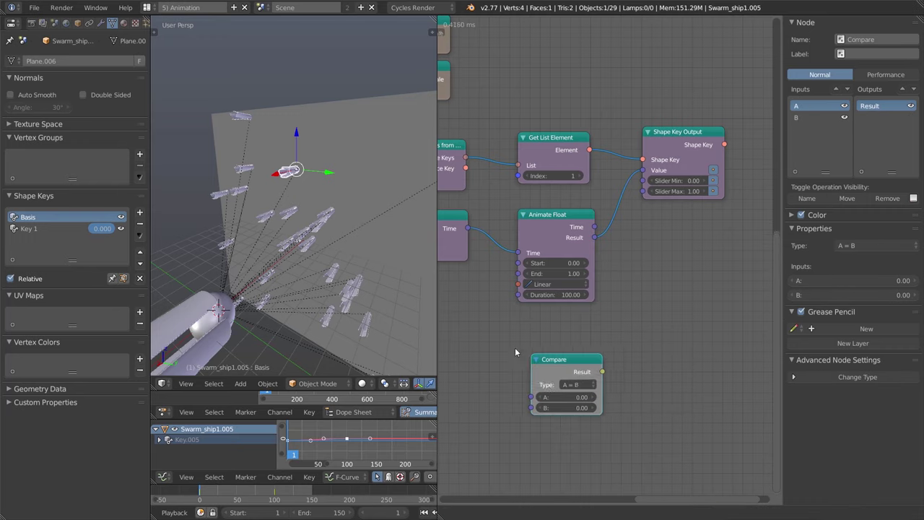
{"action": "left_click", "coordinate": [507, 327]}
{"action": "key", "text": "shift+d"}
{"action": "left_click", "coordinate": [527, 402]}
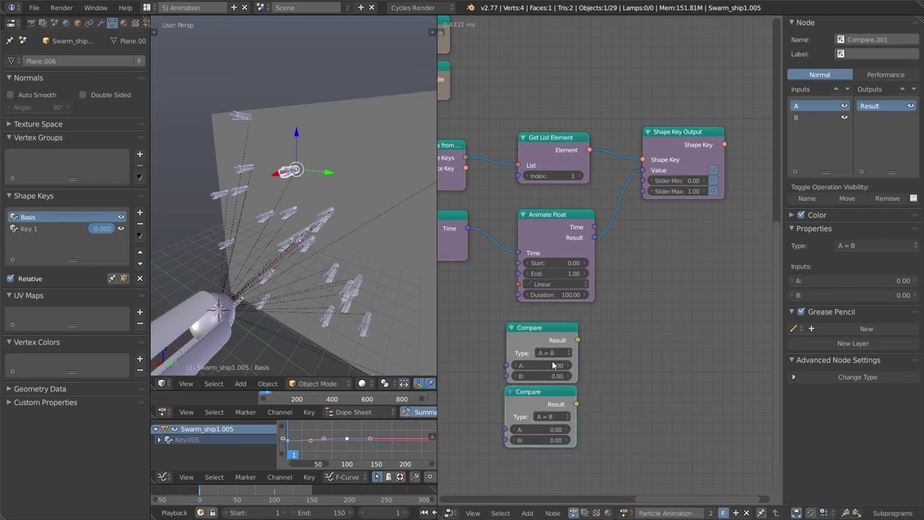
Set the first Compare node to A < B and the second to A > B, deleting an extra copy
{"action": "left_click", "coordinate": [553, 353]}
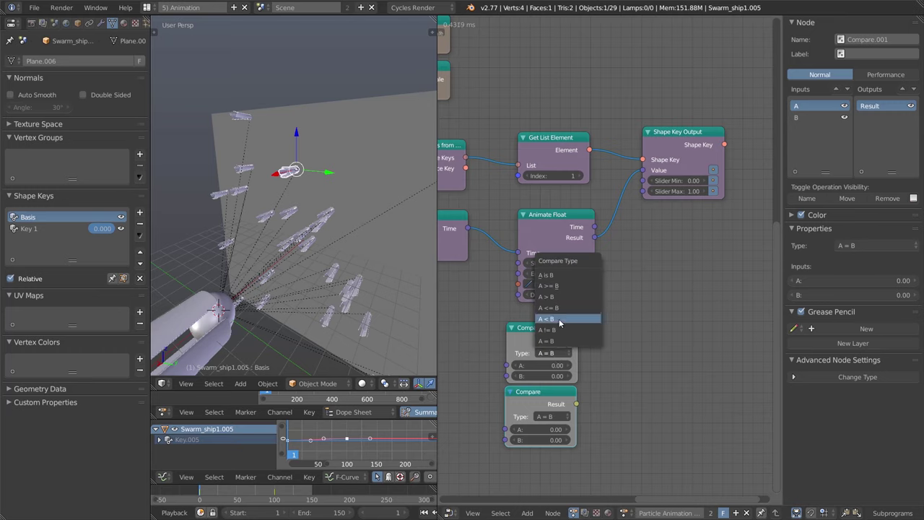
{"action": "left_click", "coordinate": [556, 319]}
{"action": "left_click", "coordinate": [553, 417]}
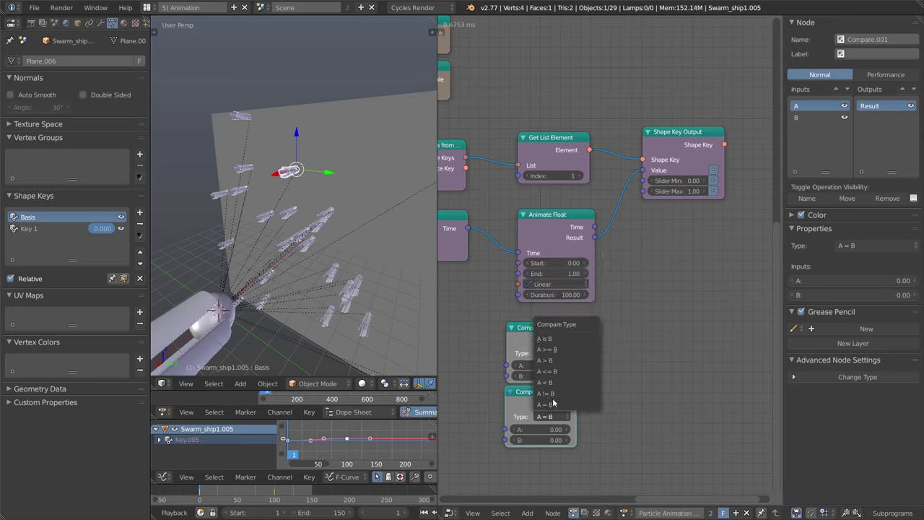
{"action": "left_click", "coordinate": [557, 361]}
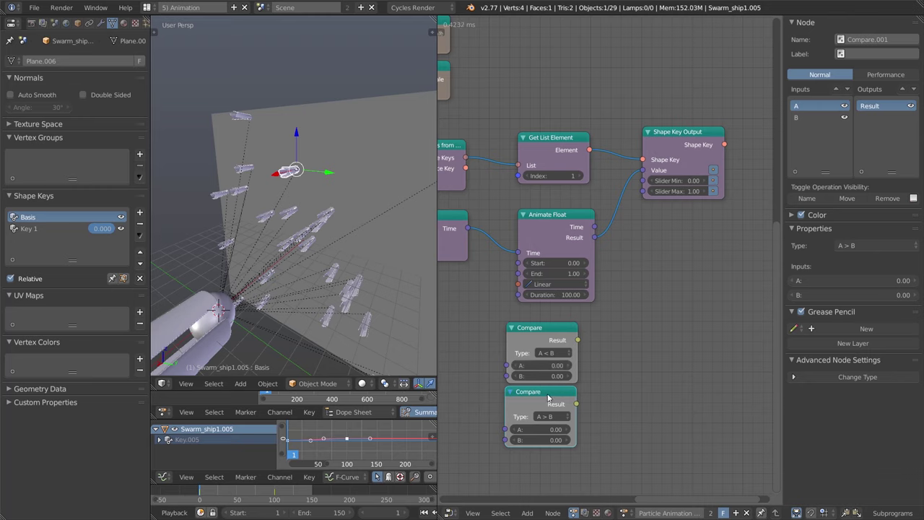
{"action": "key", "text": "shift+d"}
{"action": "left_click", "coordinate": [630, 356]}
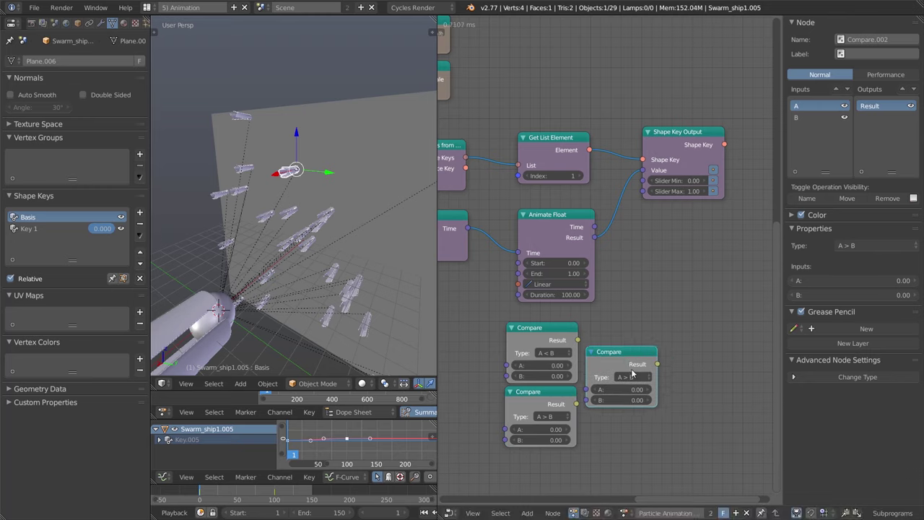
{"action": "left_click", "coordinate": [633, 378]}
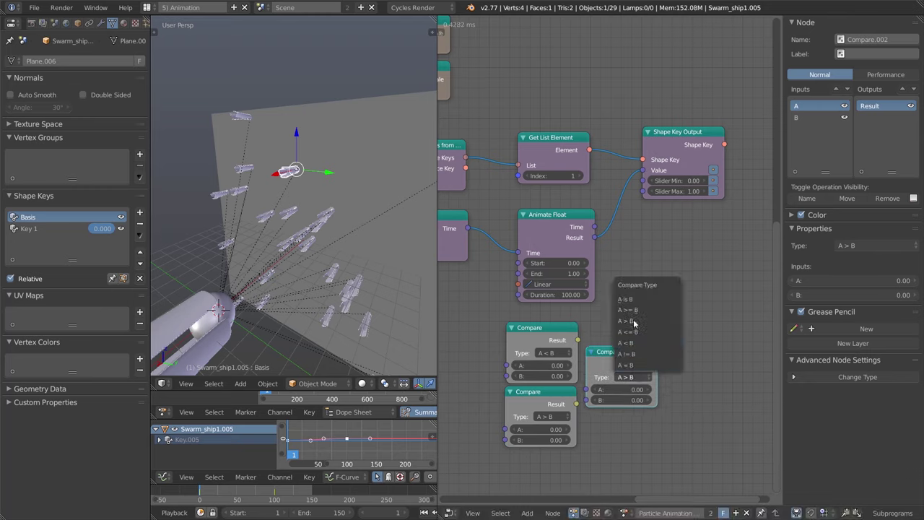
{"action": "key", "text": "x"}
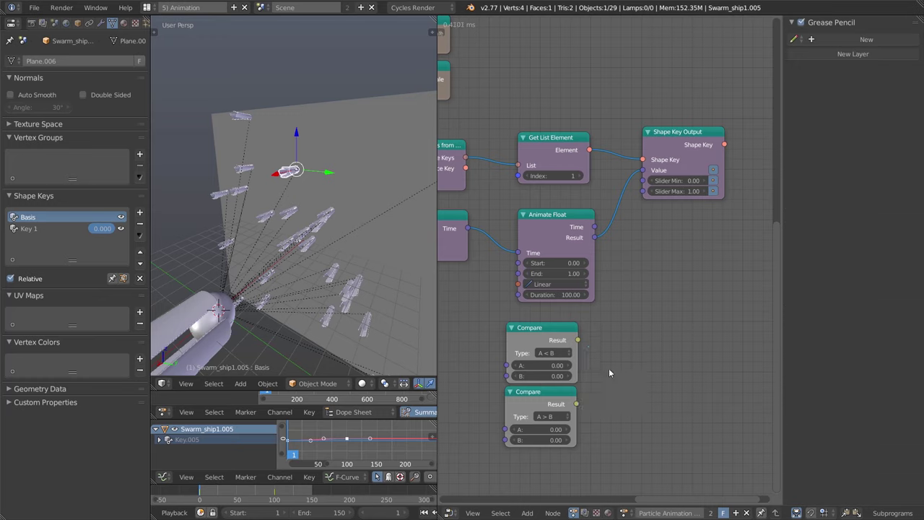
{"action": "key", "text": "shift+a"}
Add a Logic Operators node set to A or B and preview the animation
{"action": "key", "text": "Escape"}
{"action": "key", "text": "ctrl+a"}
{"action": "type", "text": "logic"}
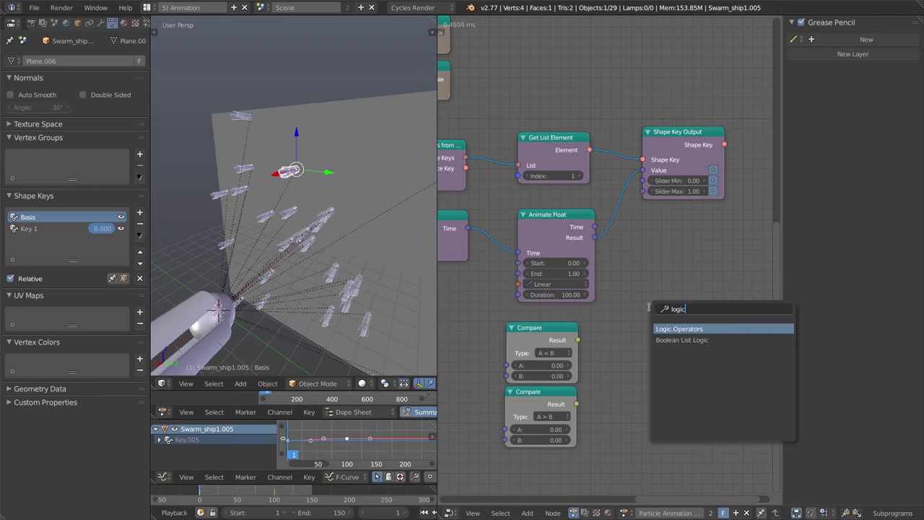
{"action": "key", "text": "Return"}
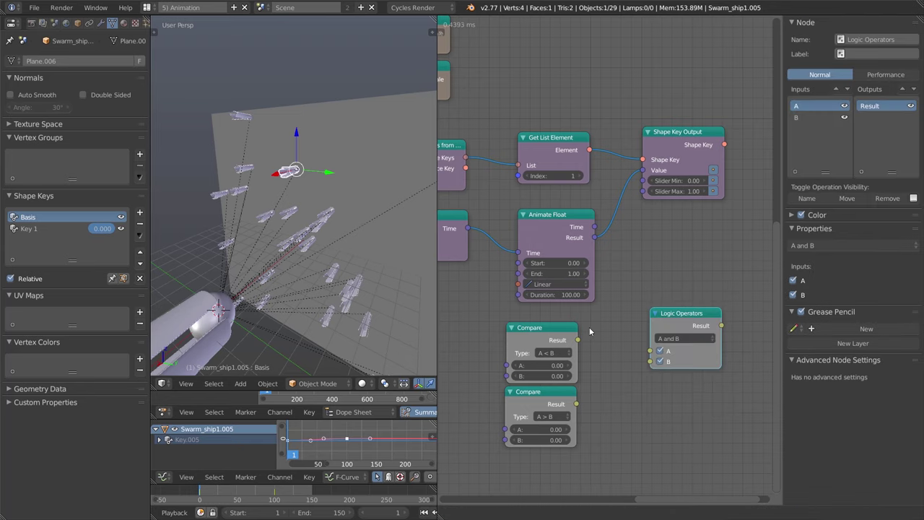
{"action": "left_click", "coordinate": [621, 366]}
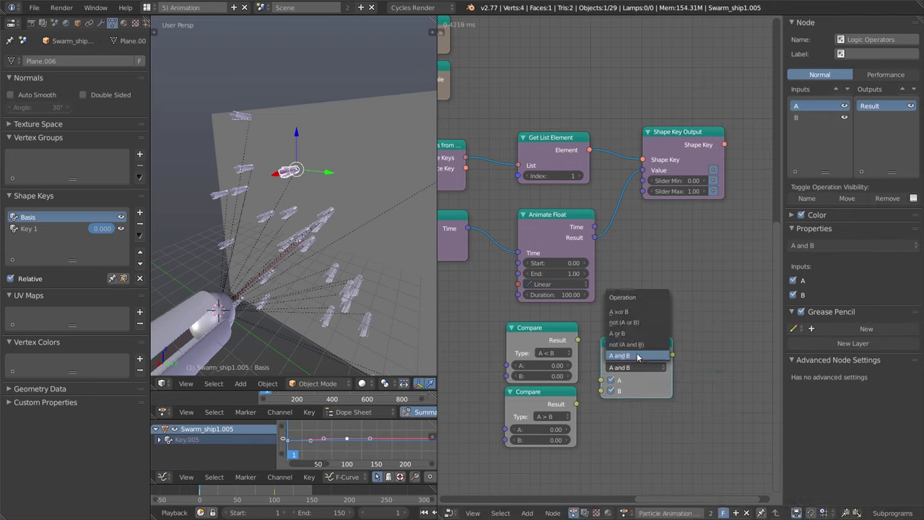
{"action": "left_click", "coordinate": [641, 335]}
{"action": "middle_click_drag", "start_coordinate": [678, 359], "coordinate": [648, 351]}
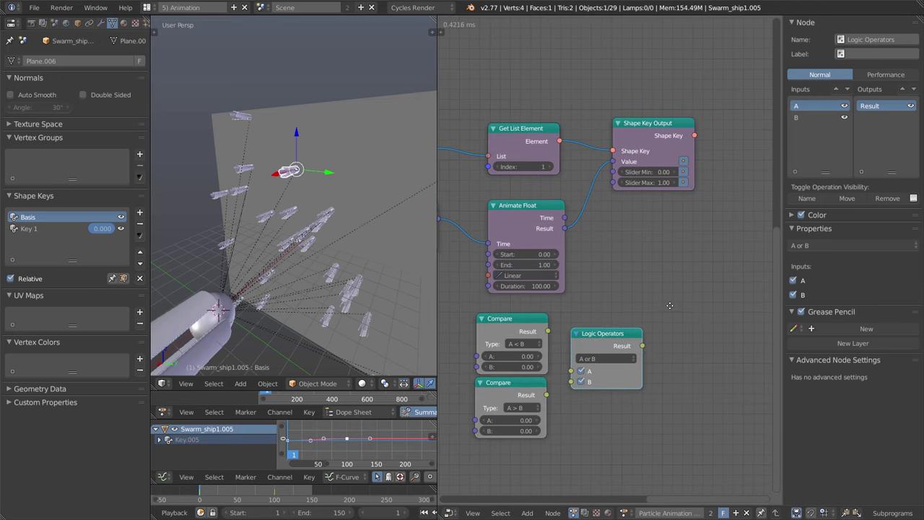
{"action": "middle_click_drag", "start_coordinate": [670, 306], "coordinate": [653, 303]}
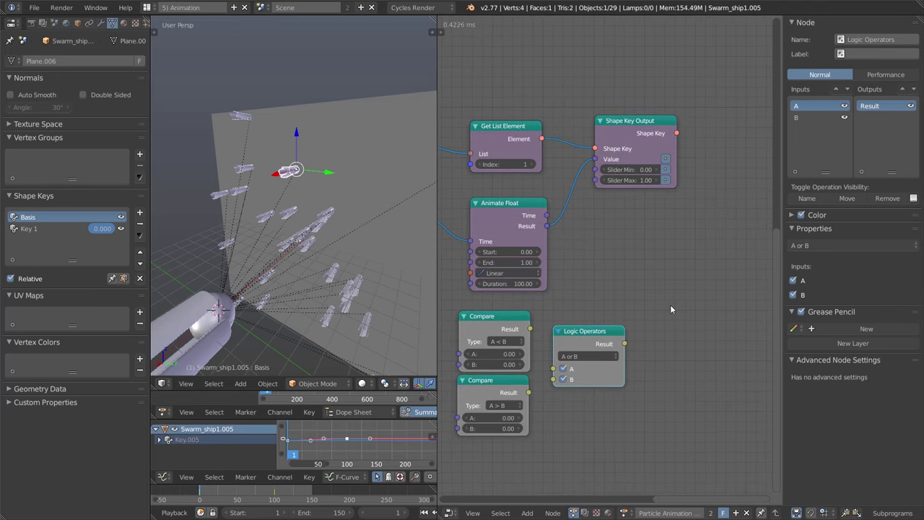
{"action": "key", "text": "alt+a"}
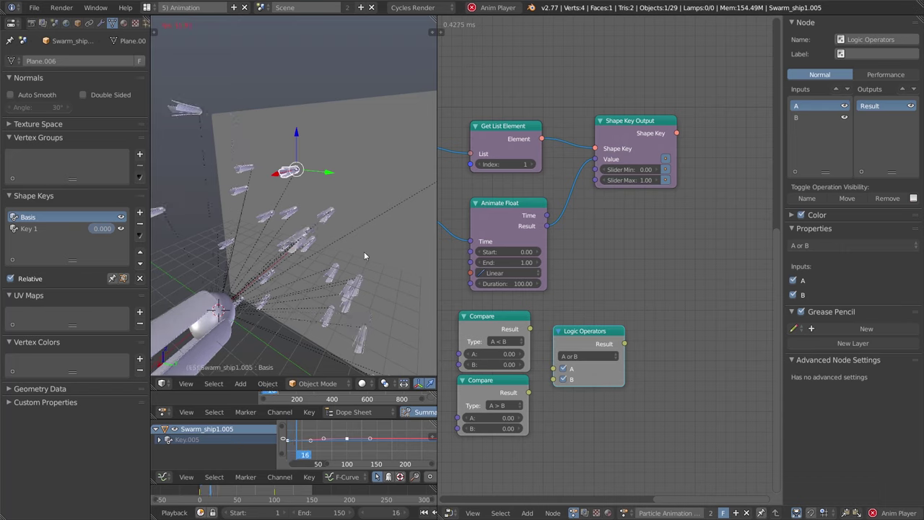
Search 'object' in the node search to find Object Visibility Input
{"action": "key", "text": "shift+a"}
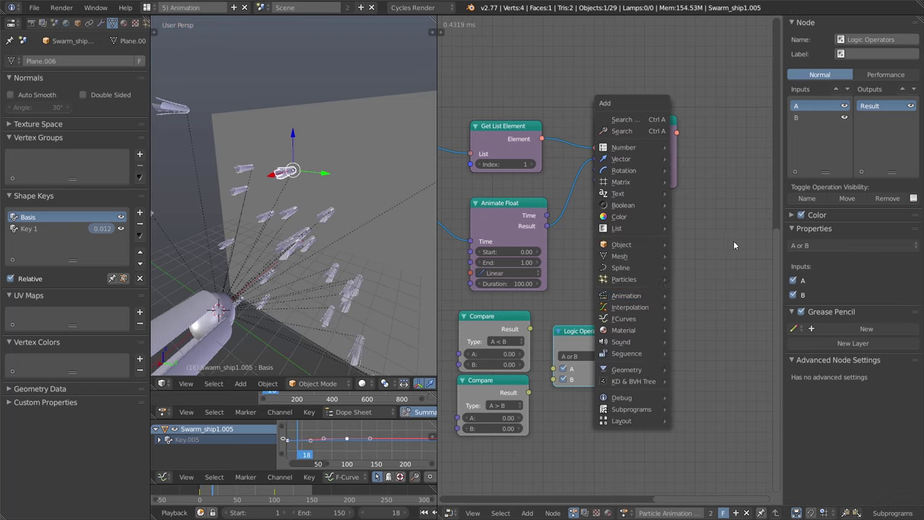
{"action": "key", "text": "Escape"}
{"action": "key", "text": "ctrl+a"}
{"action": "type", "text": "object"}
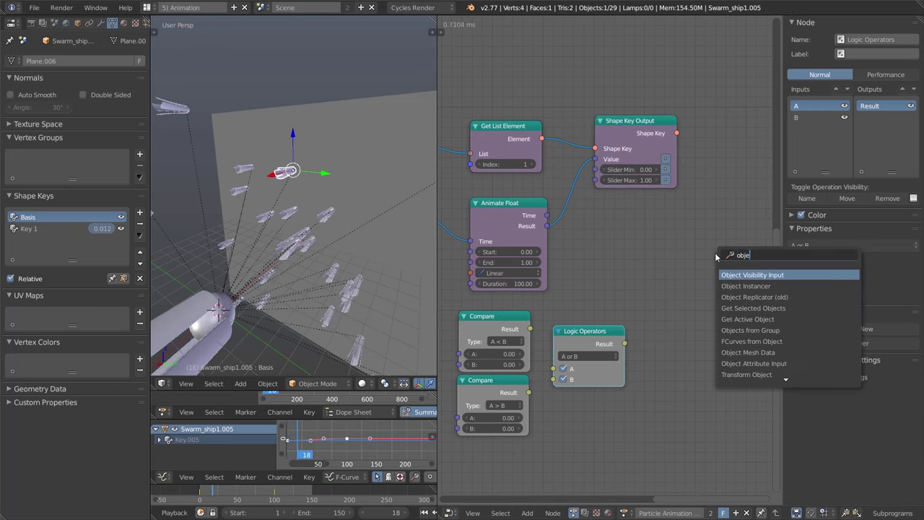
{"action": "key", "text": "Down"}
{"action": "key", "text": "Down"}
{"action": "key", "text": "Up"}
{"action": "key", "text": "Up"}
Place an Object Visibility Input node and an Object Visibility Output node right of Logic Operators
{"action": "key", "text": "Return"}
{"action": "left_click", "coordinate": [763, 264]}
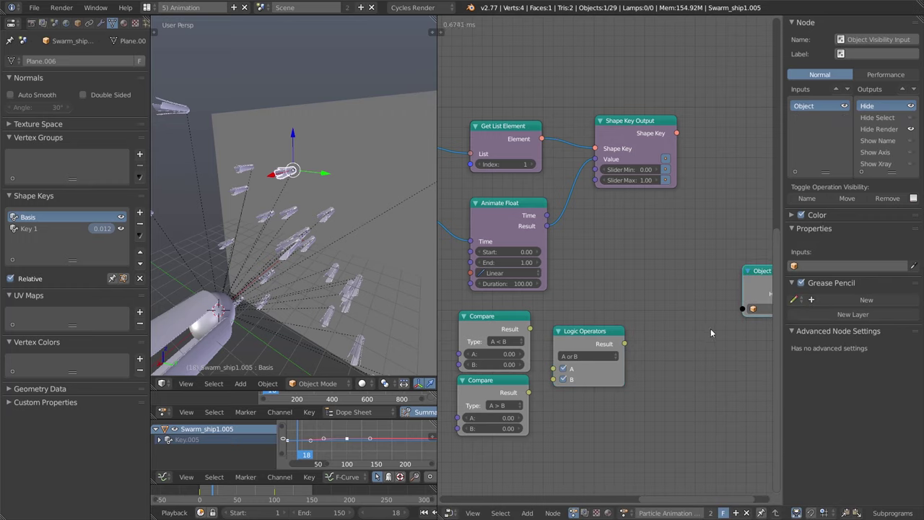
{"action": "middle_click_drag", "start_coordinate": [711, 328], "coordinate": [636, 332]}
{"action": "key", "text": "shift+a"}
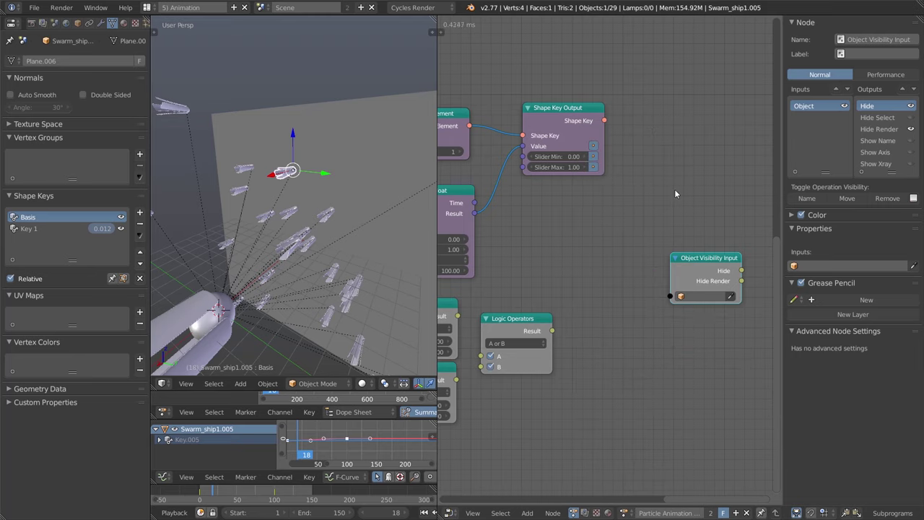
{"action": "key", "text": "ctrl+a"}
{"action": "type", "text": "object visi"}
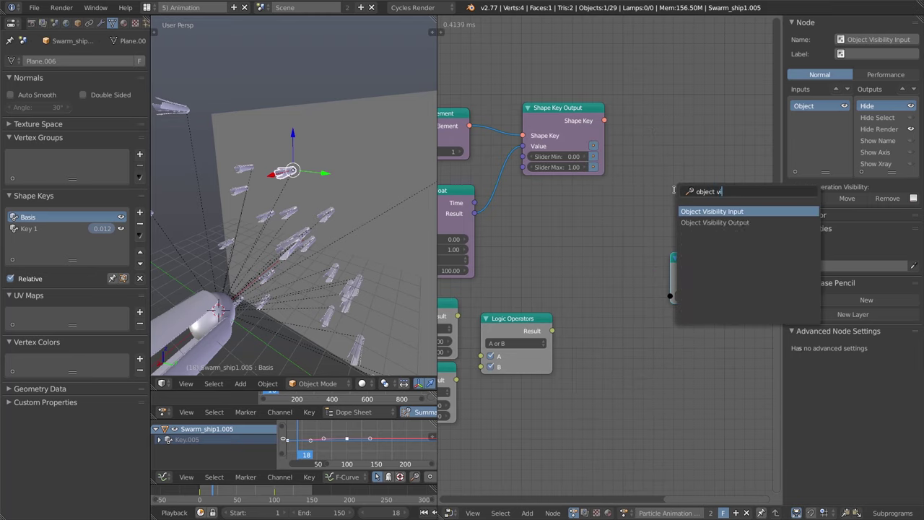
{"action": "key", "text": "Down"}
{"action": "key", "text": "Return"}
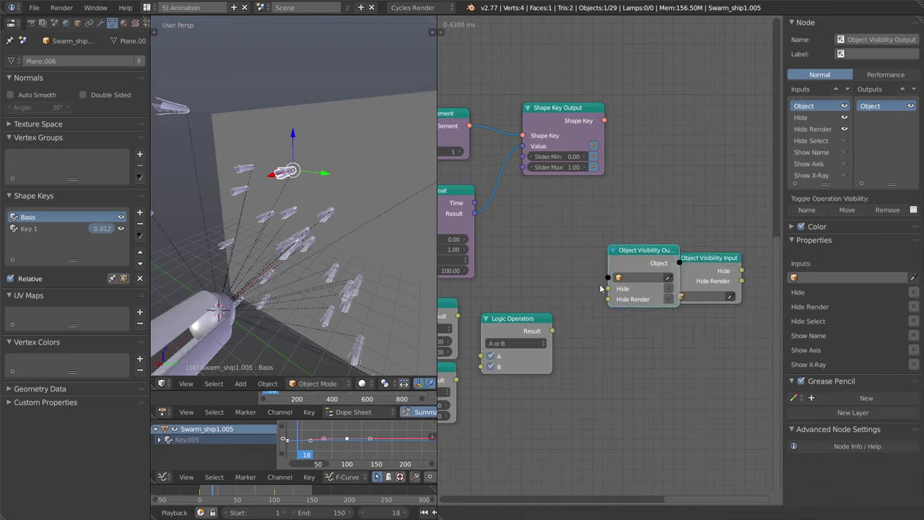
{"action": "left_click", "coordinate": [578, 298]}
Zoom out over the node tree and move the upper Compare node left
{"action": "middle_click_drag", "start_coordinate": [655, 416], "coordinate": [668, 418]}
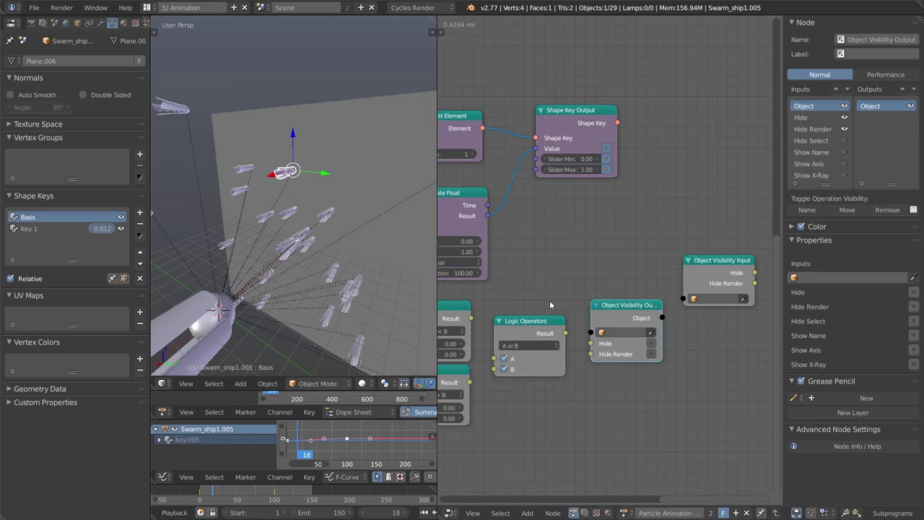
{"action": "scroll", "coordinate": [550, 300], "scroll_direction": "down", "scroll_amount": 3}
{"action": "scroll", "coordinate": [642, 358], "scroll_direction": "down", "scroll_amount": 2}
{"action": "middle_click_drag", "start_coordinate": [488, 322], "coordinate": [526, 327]}
{"action": "left_click_drag", "start_coordinate": [614, 312], "coordinate": [542, 304]}
Shift the lower Compare and Logic nodes left, collapse and tighten the shape key chain, and save
{"action": "left_click_drag", "start_coordinate": [597, 347], "coordinate": [520, 348]}
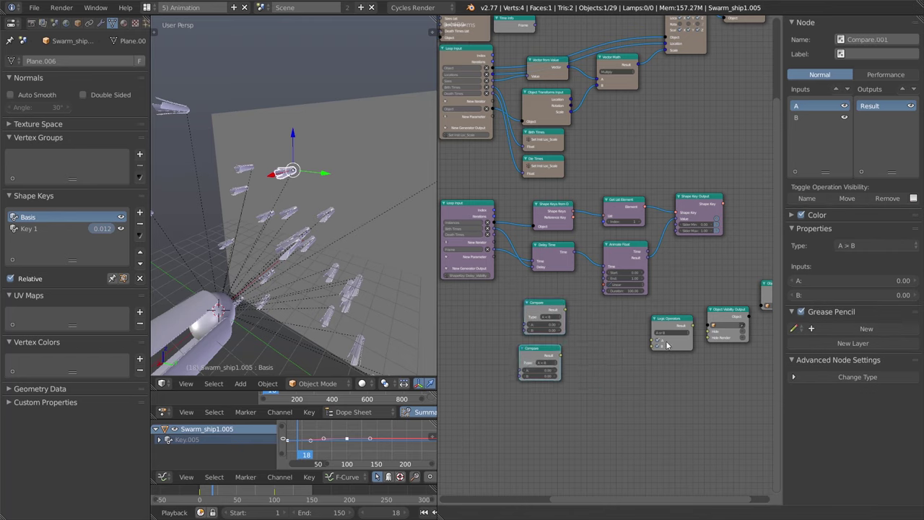
{"action": "left_click_drag", "start_coordinate": [670, 326], "coordinate": [616, 342]}
{"action": "left_click_drag", "start_coordinate": [537, 200], "coordinate": [711, 290]}
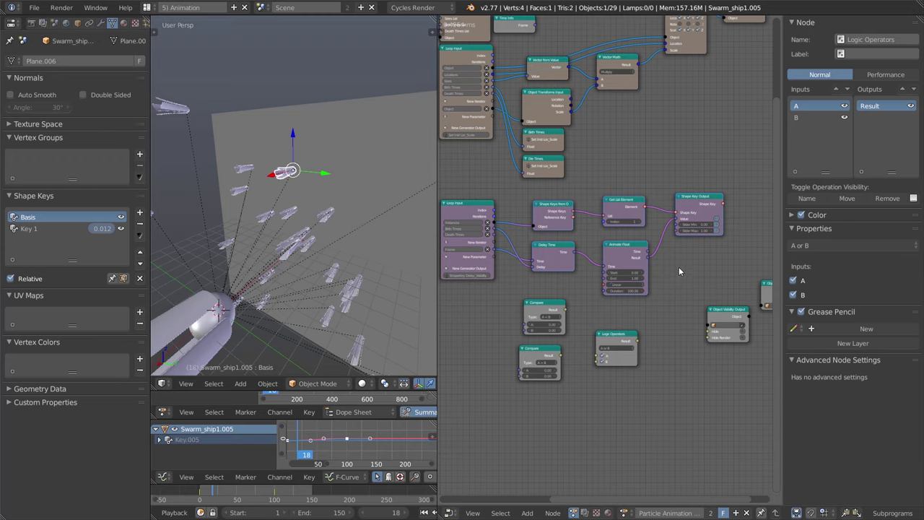
{"action": "key", "text": "h"}
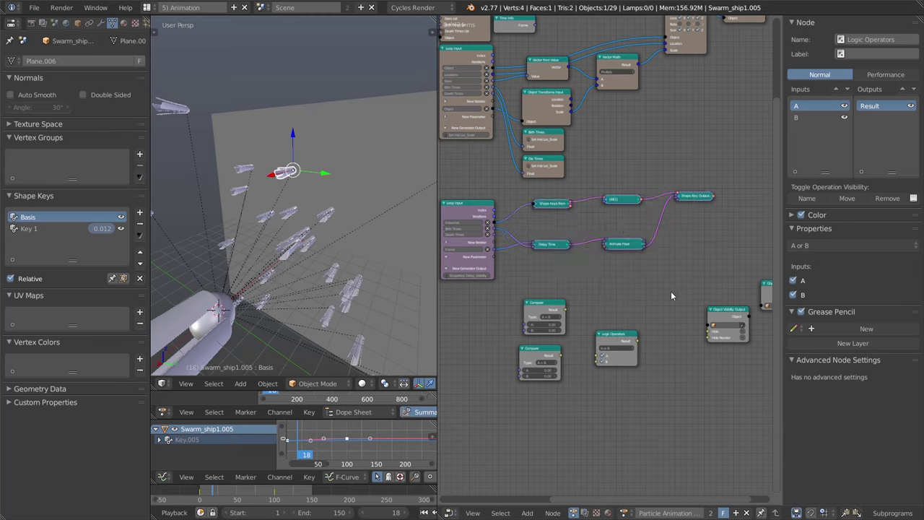
{"action": "key", "text": "s"}
{"action": "left_click", "coordinate": [655, 267]}
{"action": "key", "text": "ctrl+s"}
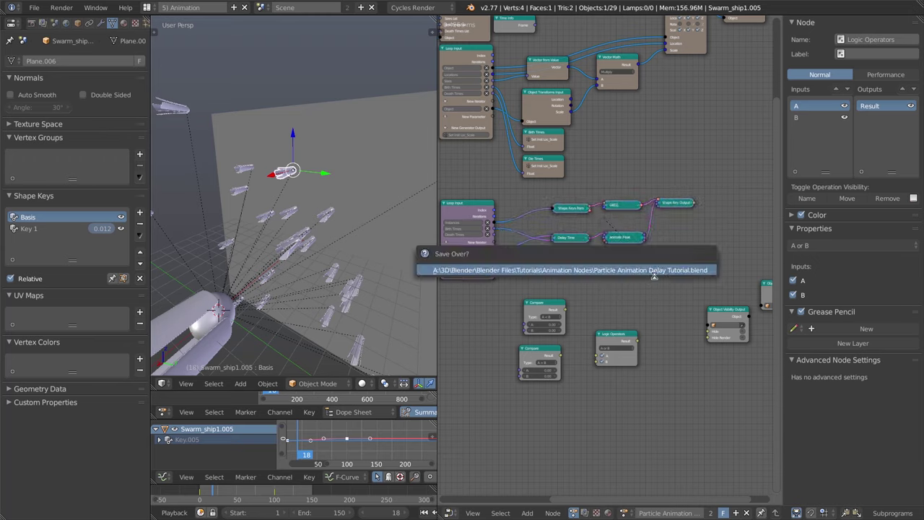
{"action": "left_click", "coordinate": [654, 274]}
Stack both Compare nodes with Logic Operators and Object Visibility Output grouped beside them
{"action": "left_click_drag", "start_coordinate": [546, 312], "coordinate": [548, 286]}
{"action": "left_click_drag", "start_coordinate": [542, 357], "coordinate": [549, 325]}
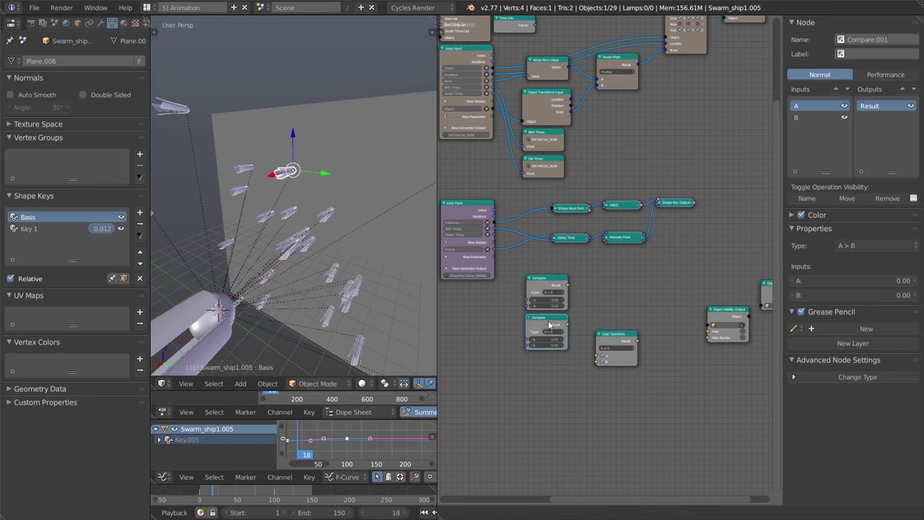
{"action": "left_click_drag", "start_coordinate": [618, 339], "coordinate": [598, 305]}
{"action": "left_click_drag", "start_coordinate": [726, 318], "coordinate": [695, 291]}
{"action": "scroll", "coordinate": [650, 345], "scroll_direction": "up", "scroll_amount": 1, "text": "shift"}
{"action": "scroll", "coordinate": [646, 346], "scroll_direction": "up", "scroll_amount": 2}
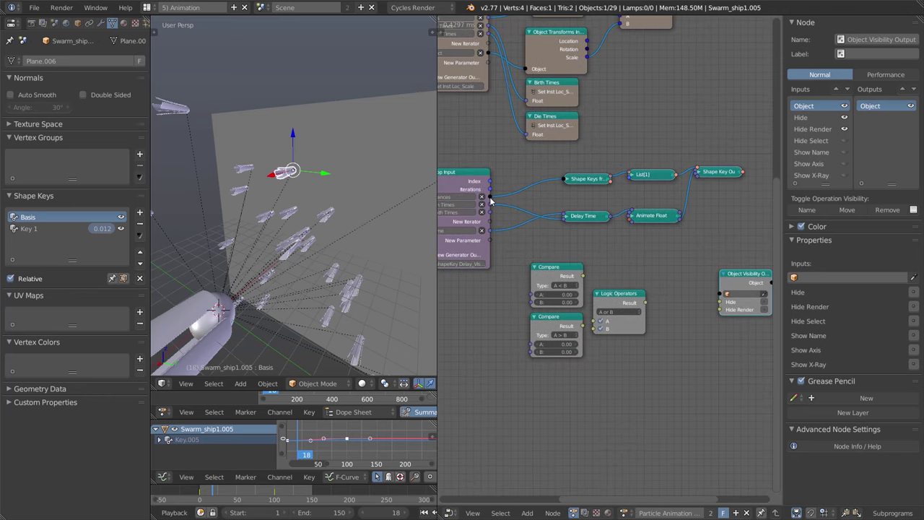
Connect the loop's Instances to the visibility output's Object and toggle its Hide and Hide Render inputs
{"action": "left_click_drag", "start_coordinate": [490, 202], "coordinate": [722, 294]}
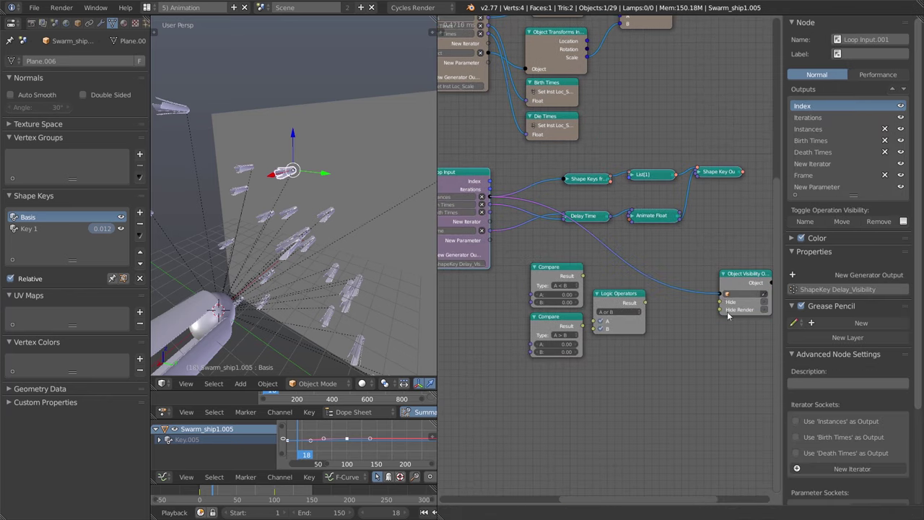
{"action": "scroll", "coordinate": [723, 312], "scroll_direction": "right", "scroll_amount": 2, "text": "ctrl"}
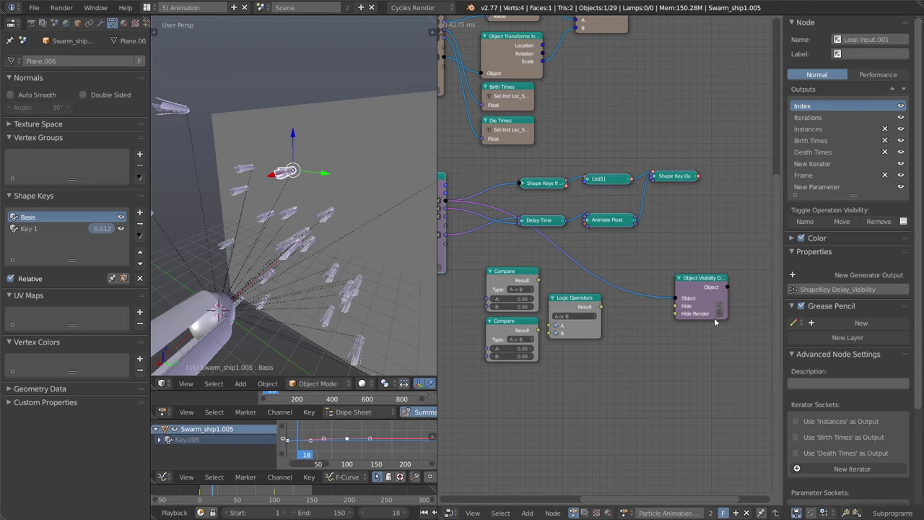
{"action": "scroll", "coordinate": [581, 349], "scroll_direction": "up", "scroll_amount": 2}
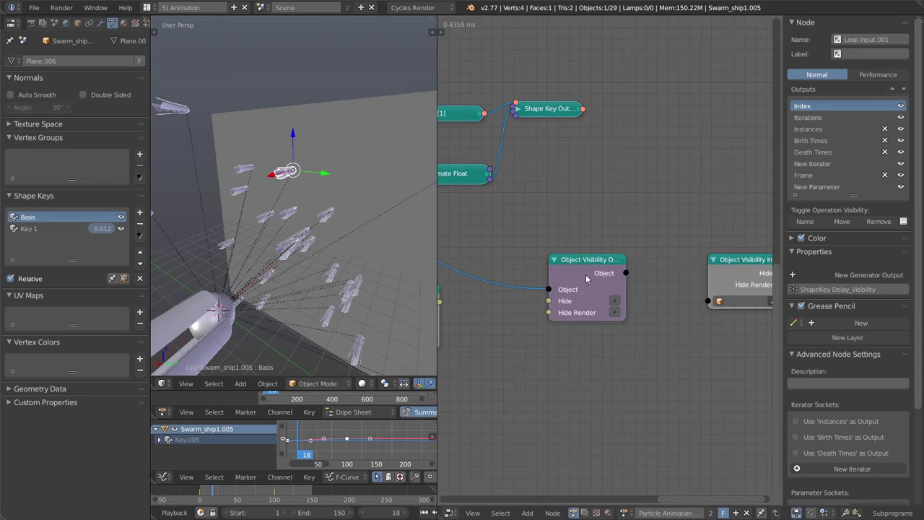
{"action": "left_click", "coordinate": [614, 301]}
{"action": "left_click", "coordinate": [615, 312]}
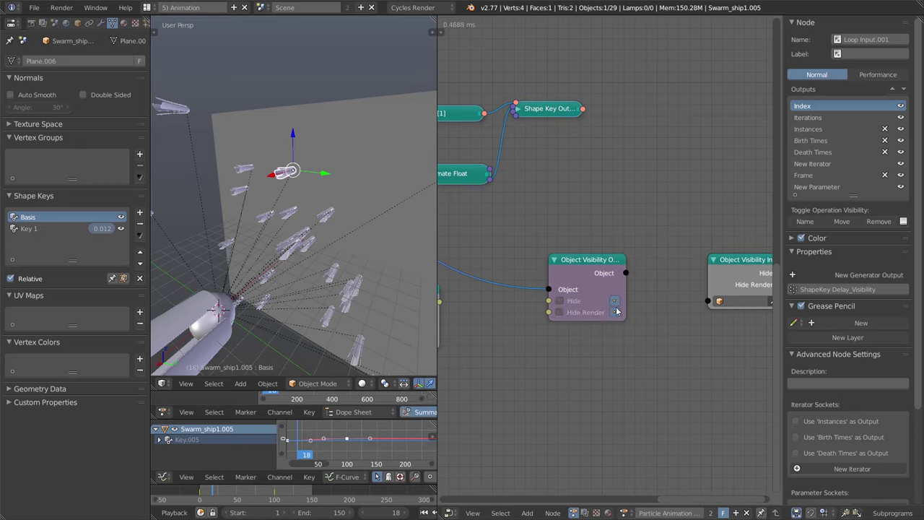
Nudge Logic Operators slightly up beside the A < B and A > B Compare nodes
{"action": "middle_click_drag", "start_coordinate": [468, 354], "coordinate": [602, 359]}
{"action": "middle_click_drag", "start_coordinate": [553, 291], "coordinate": [625, 296]}
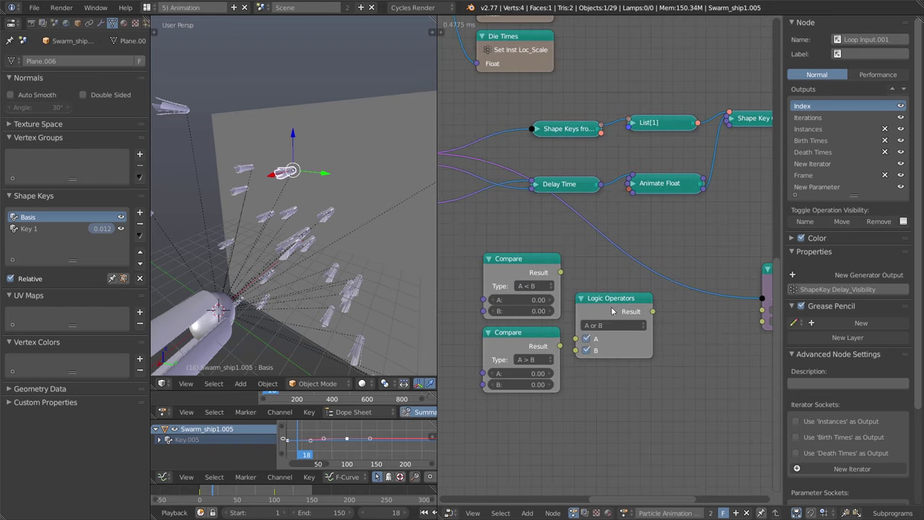
{"action": "mouse_move", "coordinate": [611, 302]}
{"action": "left_mouse_down"}
{"action": "mouse_move", "coordinate": [611, 281]}
{"action": "mouse_move", "coordinate": [622, 292]}
{"action": "left_mouse_up"}
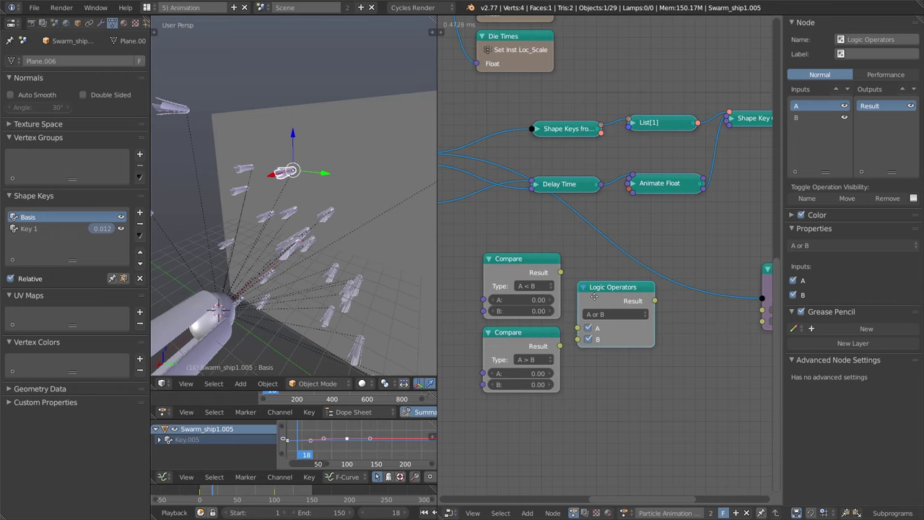
{"action": "middle_click_drag", "start_coordinate": [560, 305], "coordinate": [583, 300]}
{"action": "left_click", "coordinate": [546, 262]}
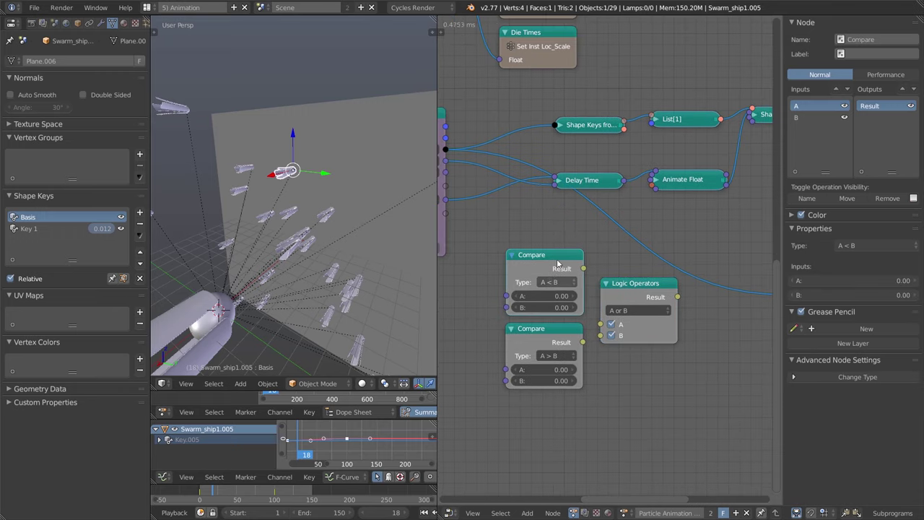
{"action": "left_click", "coordinate": [535, 337]}
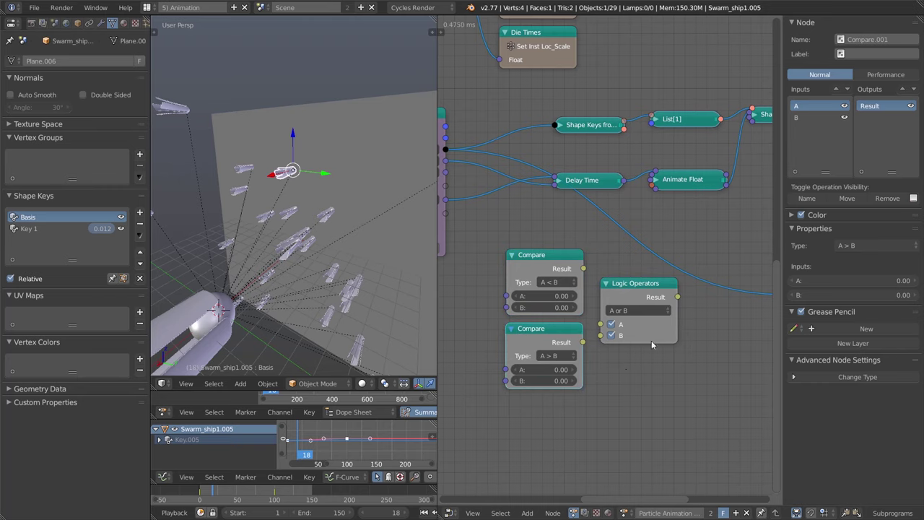
Bring Loop Input into view and start links from the Compare results, dropping a stray one
{"action": "middle_click_drag", "start_coordinate": [454, 353], "coordinate": [539, 389]}
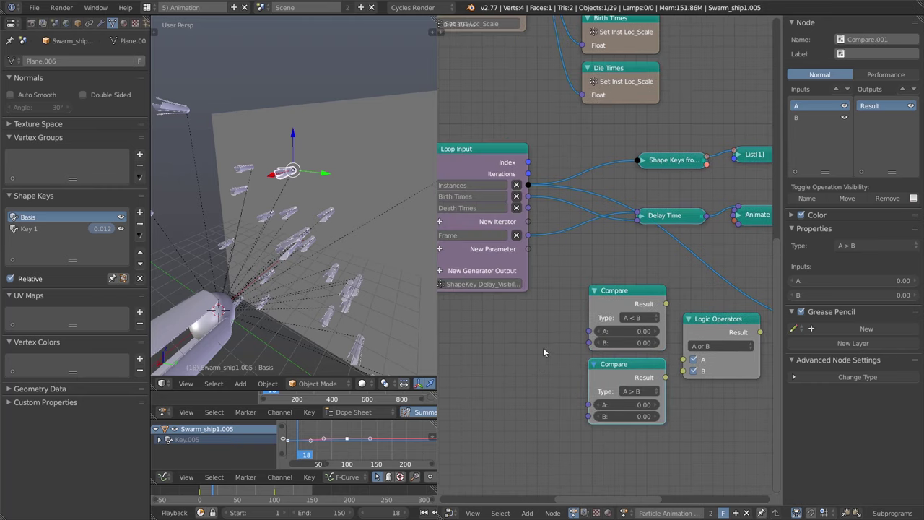
{"action": "left_click", "coordinate": [637, 310]}
{"action": "left_click_drag", "start_coordinate": [688, 257], "coordinate": [736, 233]}
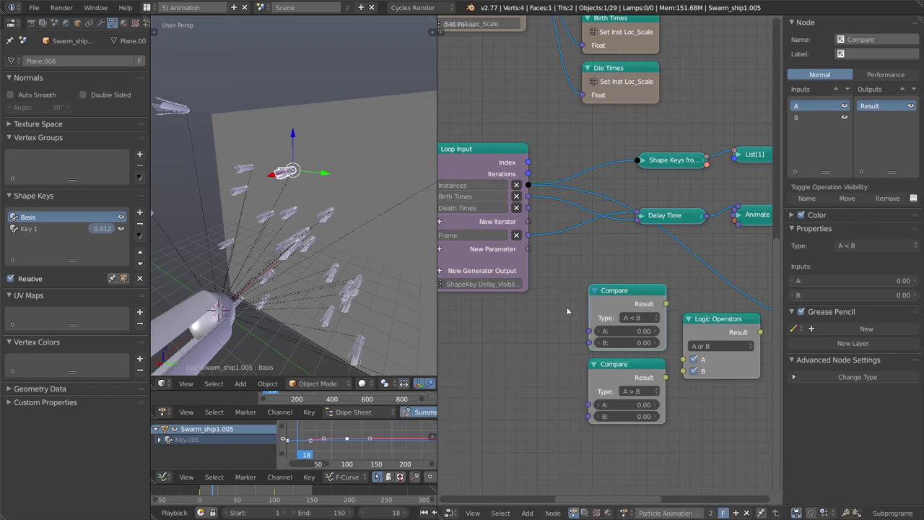
{"action": "left_click", "coordinate": [607, 377]}
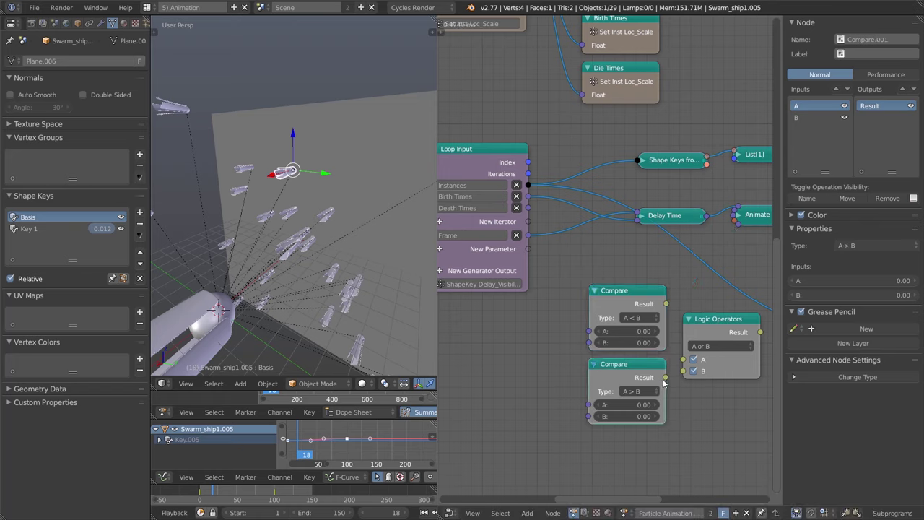
{"action": "left_click_drag", "start_coordinate": [665, 377], "coordinate": [687, 292]}
Link Frame and Birth Times into the A < B Compare, Frame and Death Times into A > B
{"action": "left_click_drag", "start_coordinate": [530, 236], "coordinate": [588, 332]}
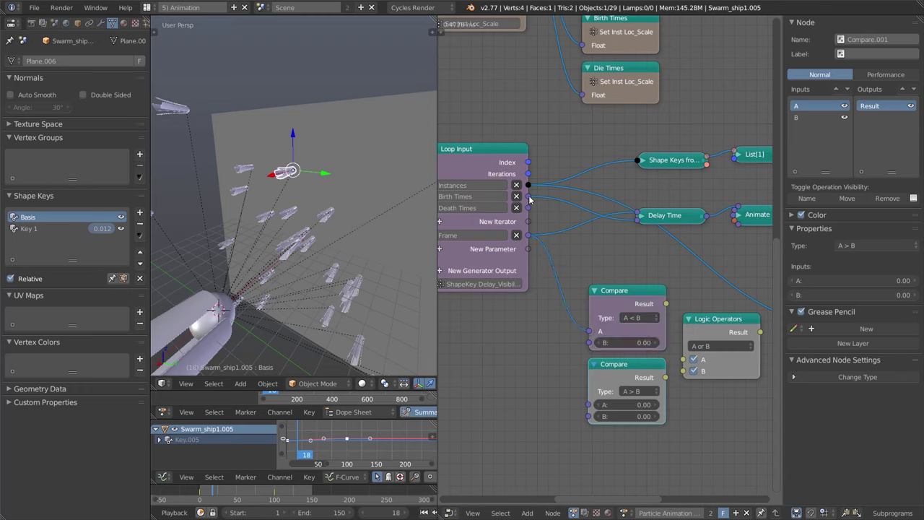
{"action": "left_click_drag", "start_coordinate": [529, 197], "coordinate": [589, 343]}
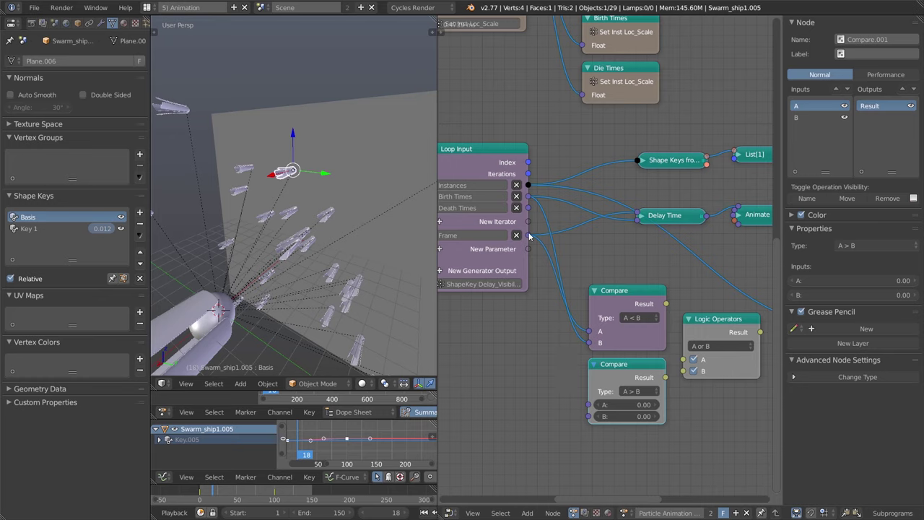
{"action": "left_click_drag", "start_coordinate": [528, 235], "coordinate": [590, 405]}
{"action": "left_click_drag", "start_coordinate": [528, 209], "coordinate": [586, 420]}
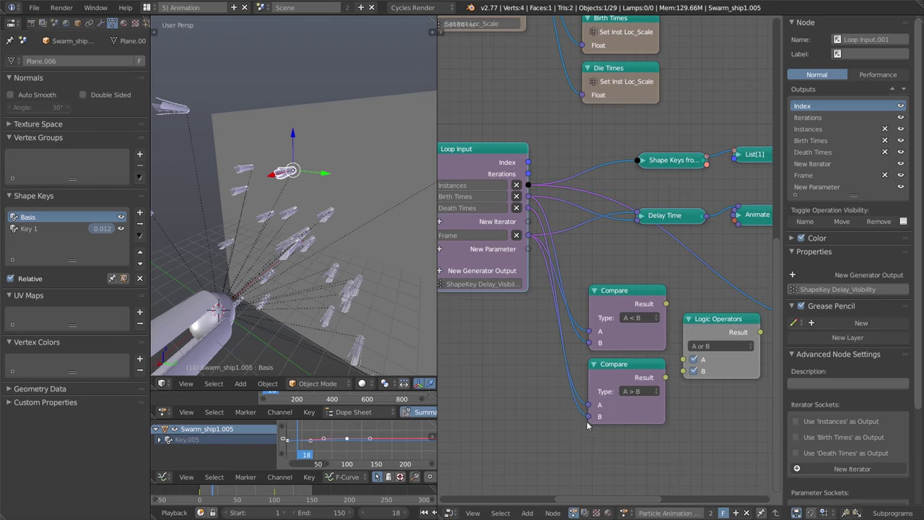
{"action": "middle_click_drag", "start_coordinate": [712, 413], "coordinate": [625, 399]}
{"action": "left_click_drag", "start_coordinate": [619, 311], "coordinate": [638, 303]}
{"action": "scroll", "coordinate": [649, 368], "scroll_direction": "up", "scroll_amount": 2}
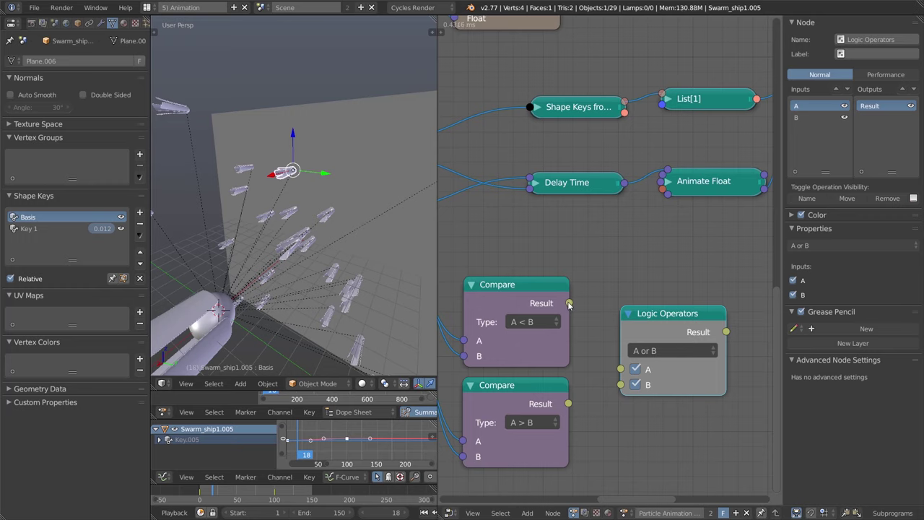
Wire the A < B result into Logic Operators A and the logic Result into Hide and Hide Render
{"action": "left_click_drag", "start_coordinate": [569, 303], "coordinate": [621, 370]}
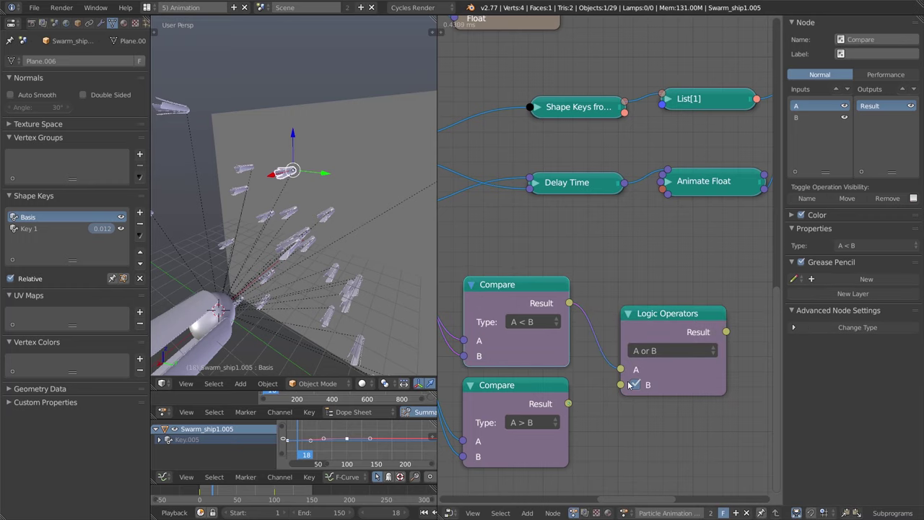
{"action": "middle_click_drag", "start_coordinate": [713, 424], "coordinate": [569, 413]}
{"action": "scroll", "coordinate": [560, 409], "scroll_direction": "down", "scroll_amount": 1}
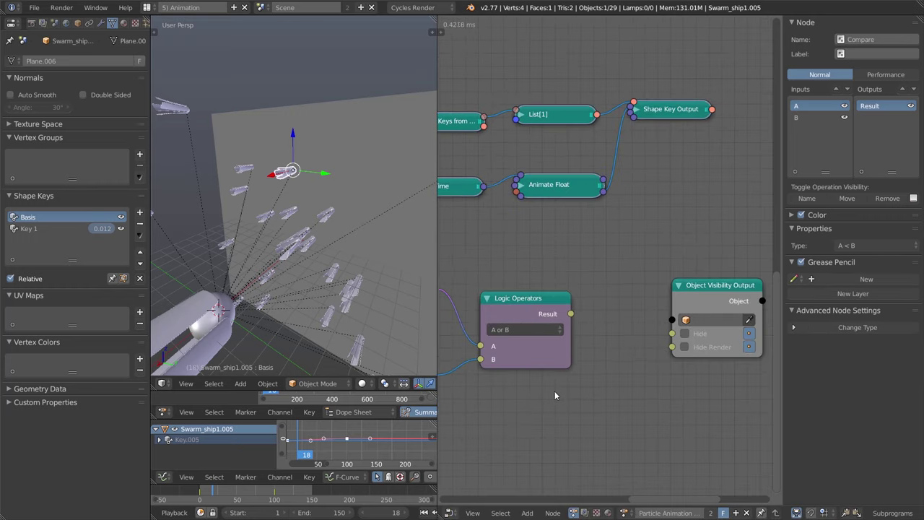
{"action": "middle_click_drag", "start_coordinate": [561, 308], "coordinate": [604, 321]}
{"action": "left_click", "coordinate": [605, 322]}
{"action": "left_click_drag", "start_coordinate": [620, 322], "coordinate": [705, 336]}
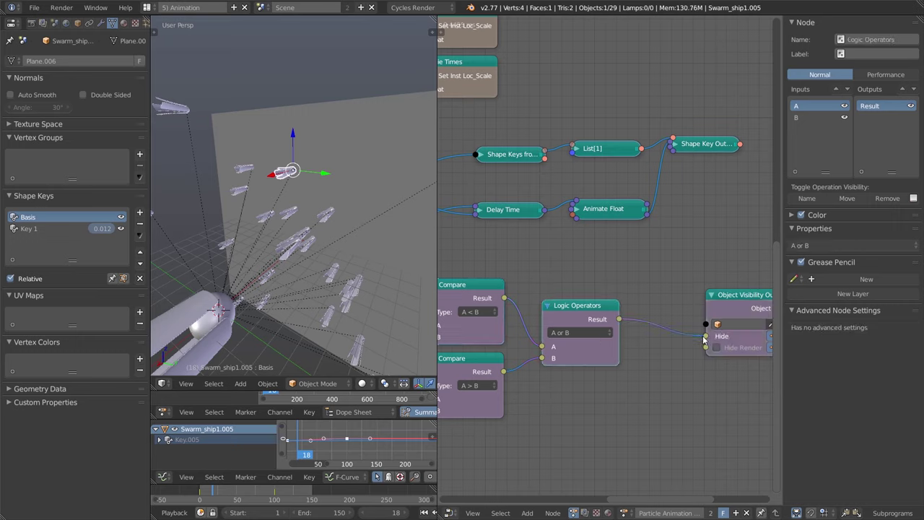
{"action": "left_click_drag", "start_coordinate": [620, 319], "coordinate": [706, 350]}
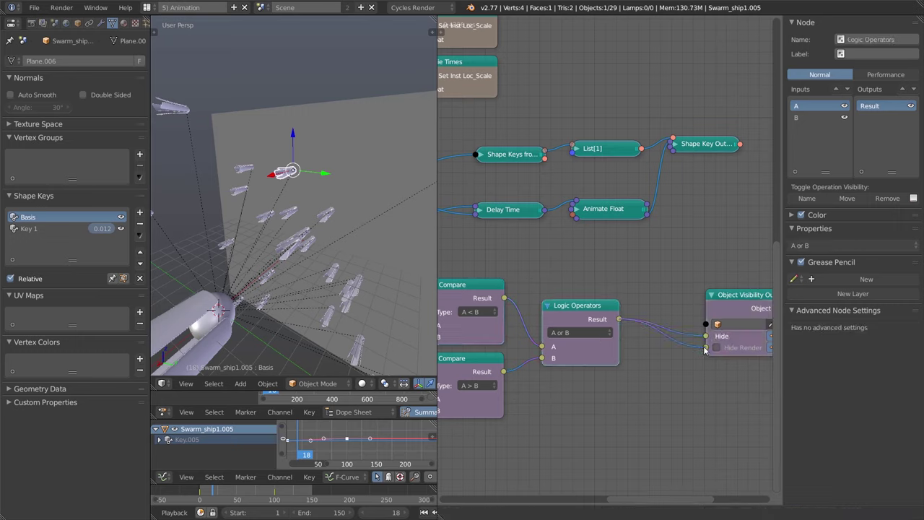
Connect the looped object from Loop Input to the Object Visibility Output's Object input
{"action": "scroll", "coordinate": [677, 352], "scroll_direction": "down", "scroll_amount": 3}
{"action": "middle_click_drag", "start_coordinate": [527, 285], "coordinate": [632, 299]}
{"action": "scroll", "coordinate": [633, 299], "scroll_direction": "down", "scroll_amount": 1}
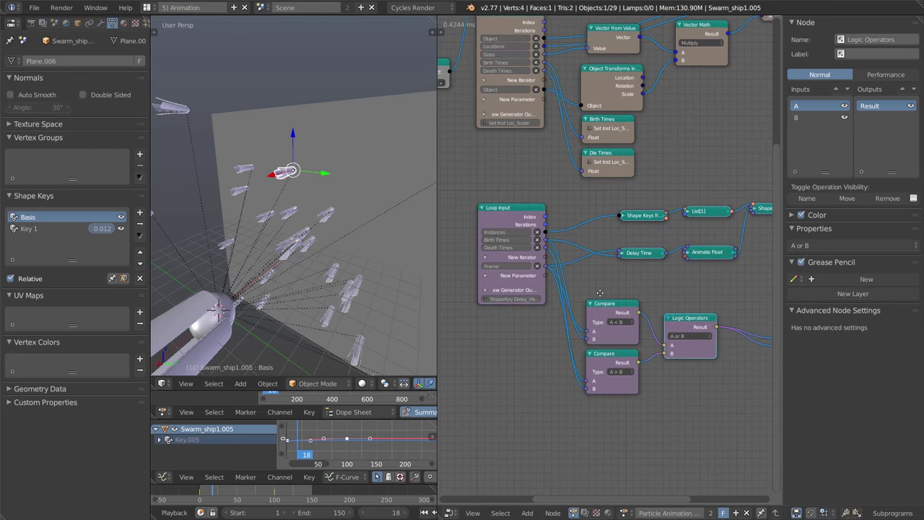
{"action": "middle_click_drag", "start_coordinate": [520, 233], "coordinate": [484, 217]}
{"action": "left_click_drag", "start_coordinate": [484, 216], "coordinate": [717, 315]}
Pass the visibility output's Object into the Object Visibility Input node and check its sockets
{"action": "scroll", "coordinate": [715, 323], "scroll_direction": "right", "scroll_amount": 5}
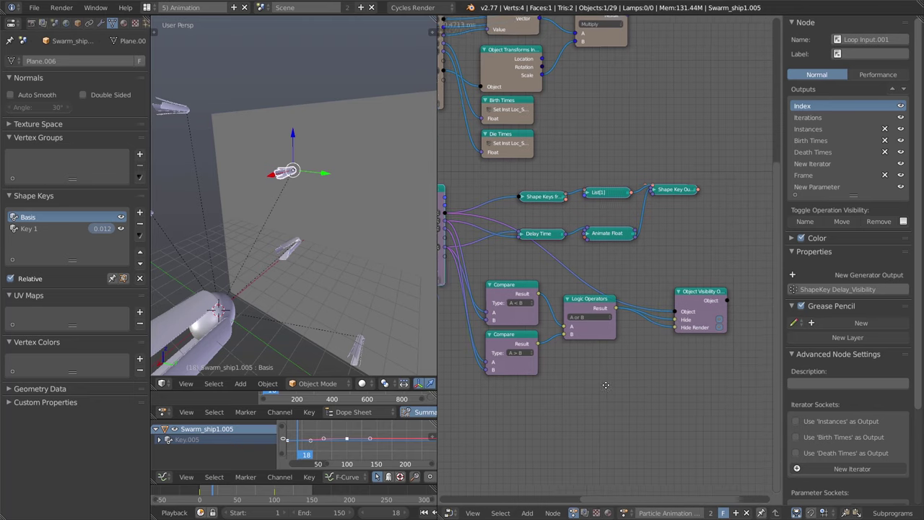
{"action": "scroll", "coordinate": [548, 350], "scroll_direction": "up", "scroll_amount": 1}
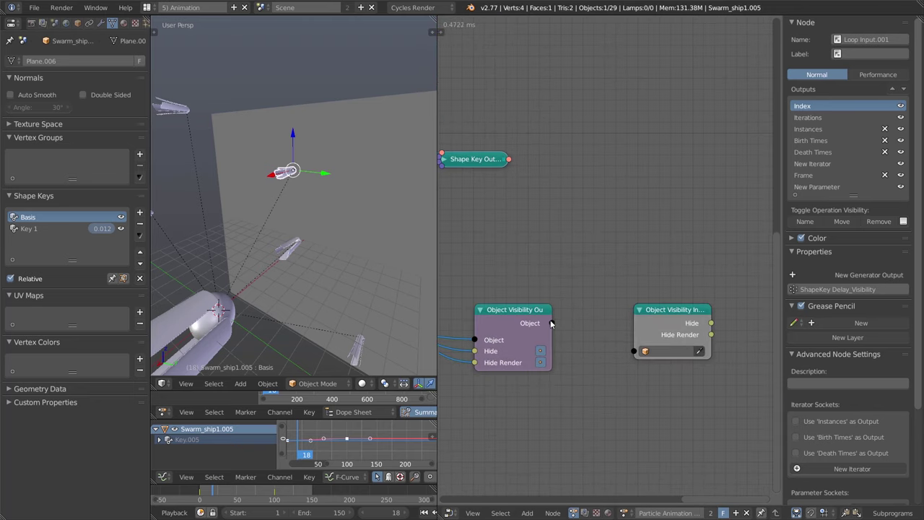
{"action": "left_click_drag", "start_coordinate": [551, 323], "coordinate": [632, 354]}
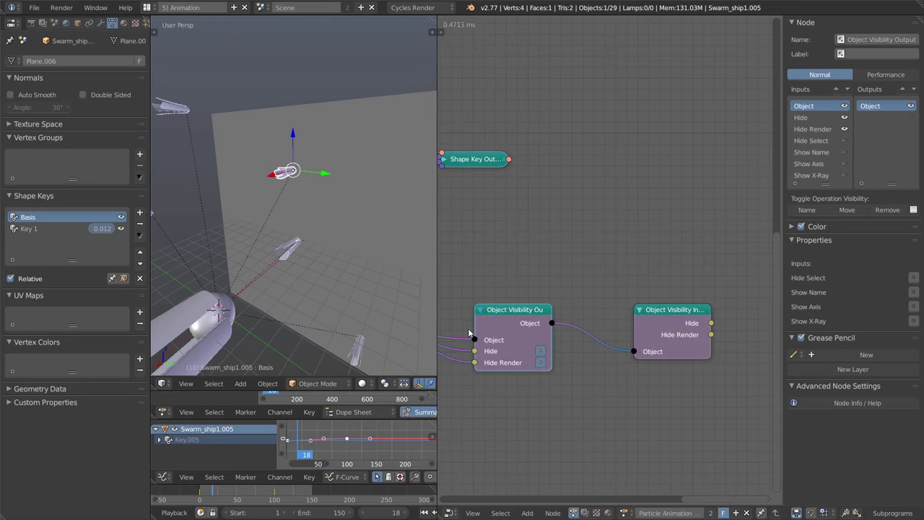
{"action": "left_click", "coordinate": [663, 353]}
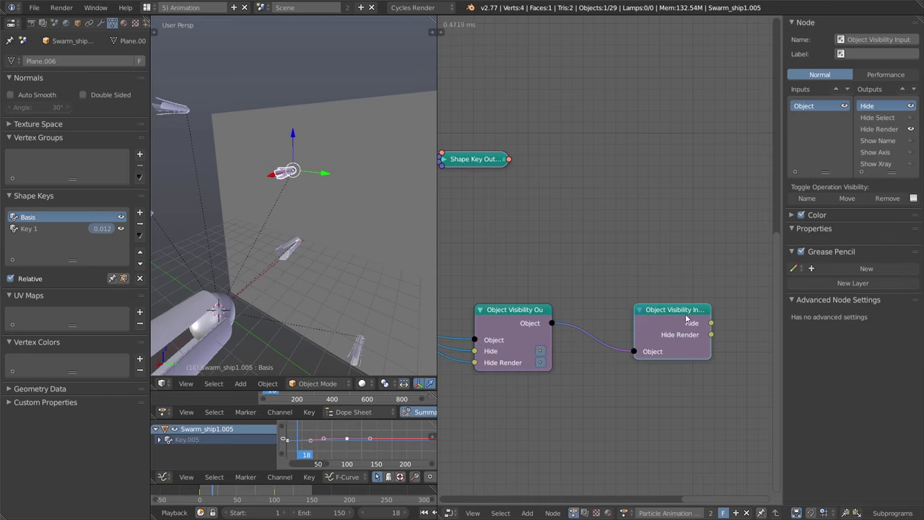
{"action": "left_click", "coordinate": [500, 322]}
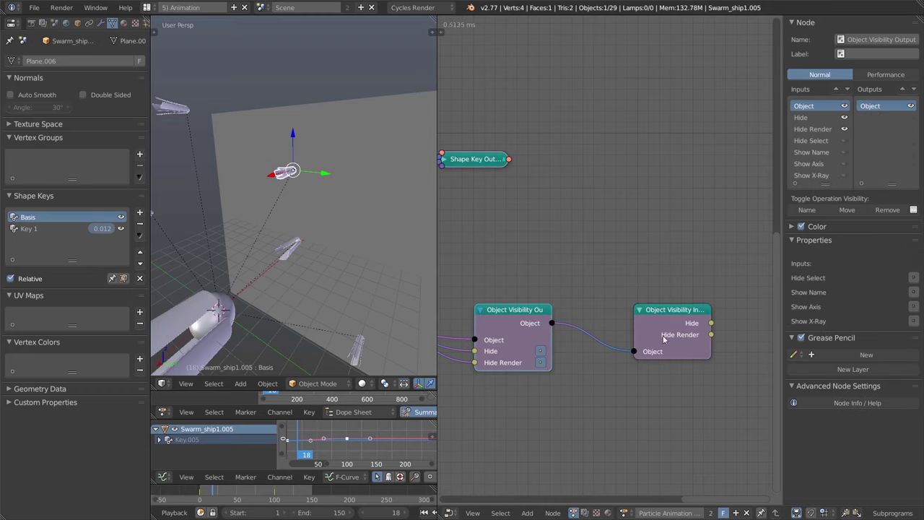
{"action": "scroll", "coordinate": [364, 284], "scroll_direction": "down", "scroll_amount": 5}
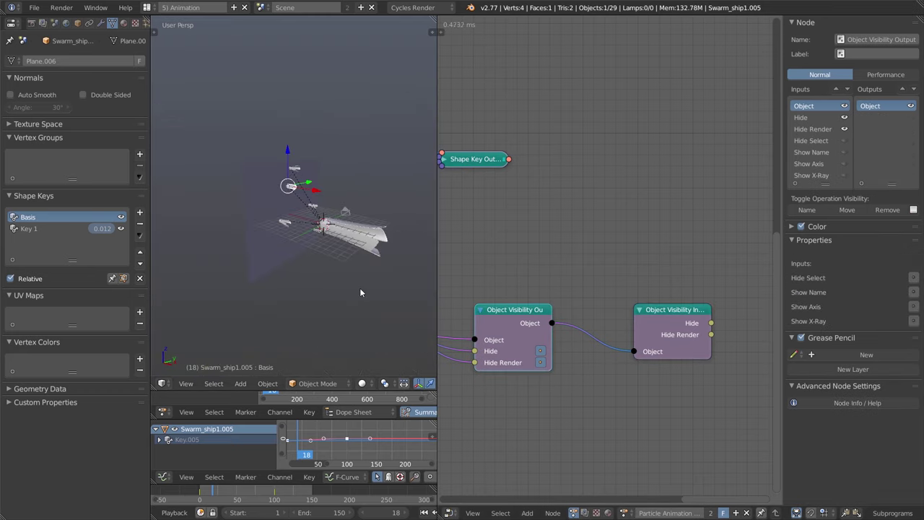
Jump the animation back to frame 1 and look over the node tree
{"action": "key", "text": "shift+Left"}
{"action": "scroll", "coordinate": [377, 292], "scroll_direction": "up", "scroll_amount": 2}
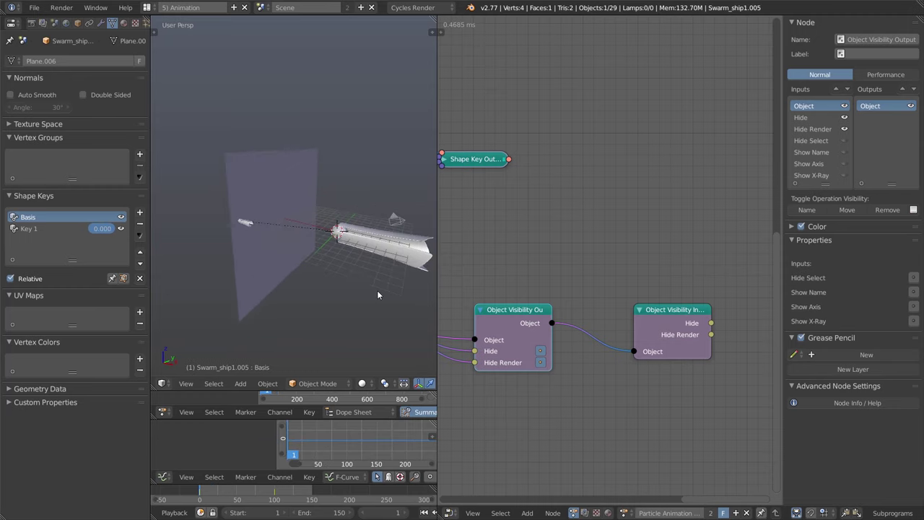
{"action": "scroll", "coordinate": [377, 292], "scroll_direction": "up", "scroll_amount": 4}
{"action": "scroll", "coordinate": [341, 291], "scroll_direction": "down", "scroll_amount": 3}
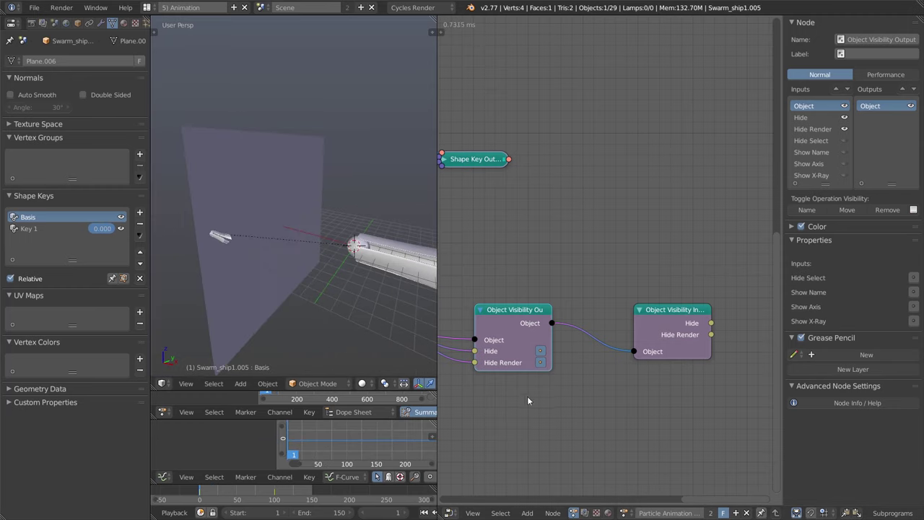
{"action": "scroll", "coordinate": [564, 390], "scroll_direction": "down", "scroll_amount": 4}
{"action": "scroll", "coordinate": [673, 395], "scroll_direction": "up", "scroll_amount": 2}
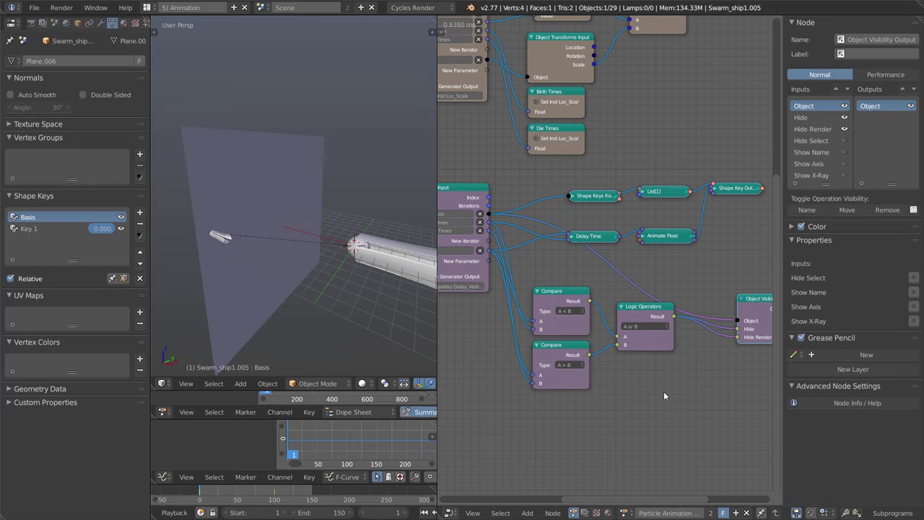
{"action": "scroll", "coordinate": [359, 305], "scroll_direction": "down", "scroll_amount": 4}
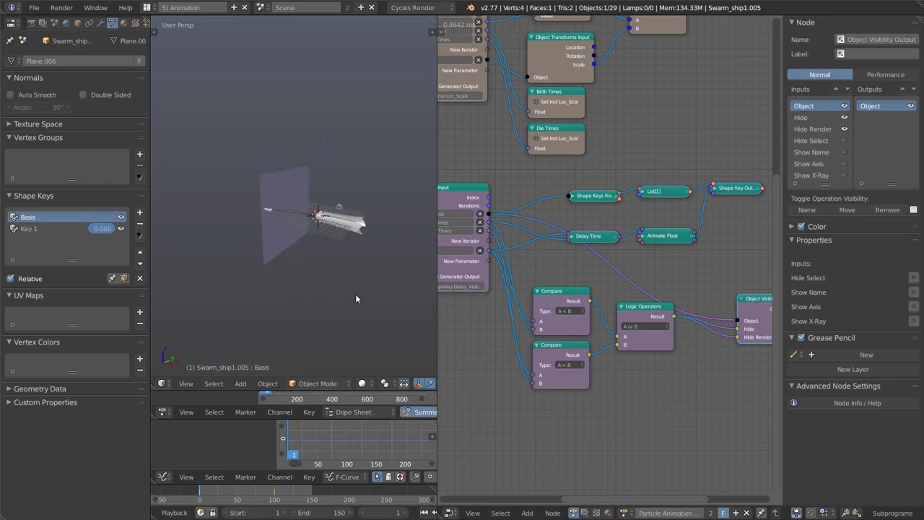
{"action": "scroll", "coordinate": [355, 294], "scroll_direction": "up", "scroll_amount": 6}
{"action": "scroll", "coordinate": [572, 437], "scroll_direction": "left", "scroll_amount": 2, "text": "ctrl"}
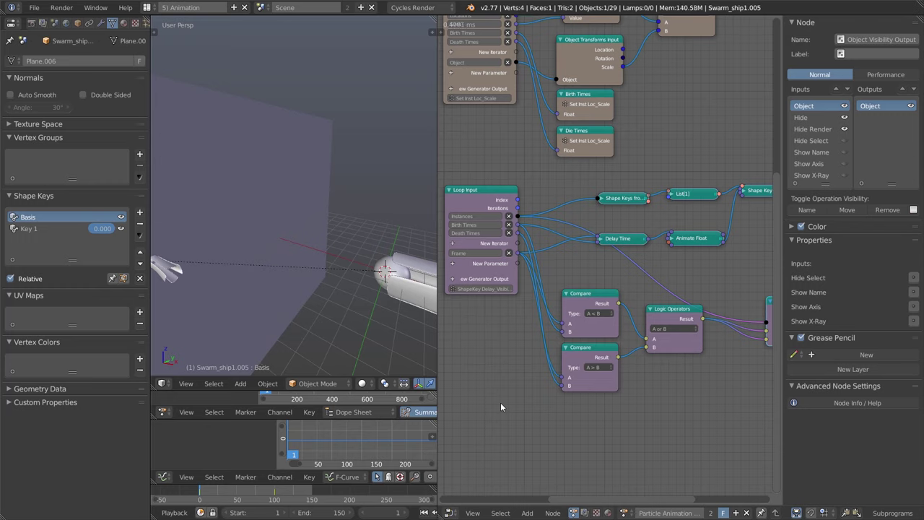
Tidy the Logic Operators and Compare nodes, bring the Object Visibility Output into view
{"action": "middle_click_drag", "start_coordinate": [715, 378], "coordinate": [697, 374]}
{"action": "left_click_drag", "start_coordinate": [655, 311], "coordinate": [658, 320]}
{"action": "left_click_drag", "start_coordinate": [556, 296], "coordinate": [554, 295]}
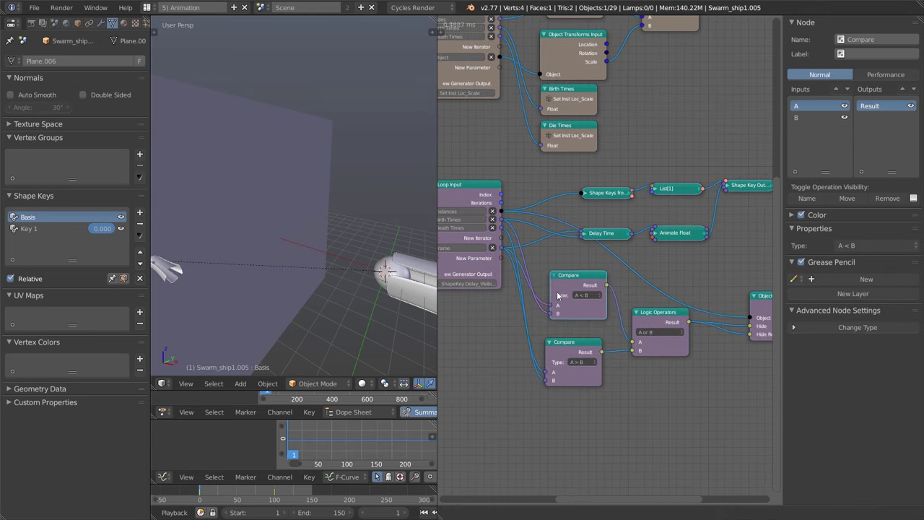
{"action": "middle_click_drag", "start_coordinate": [690, 387], "coordinate": [597, 384]}
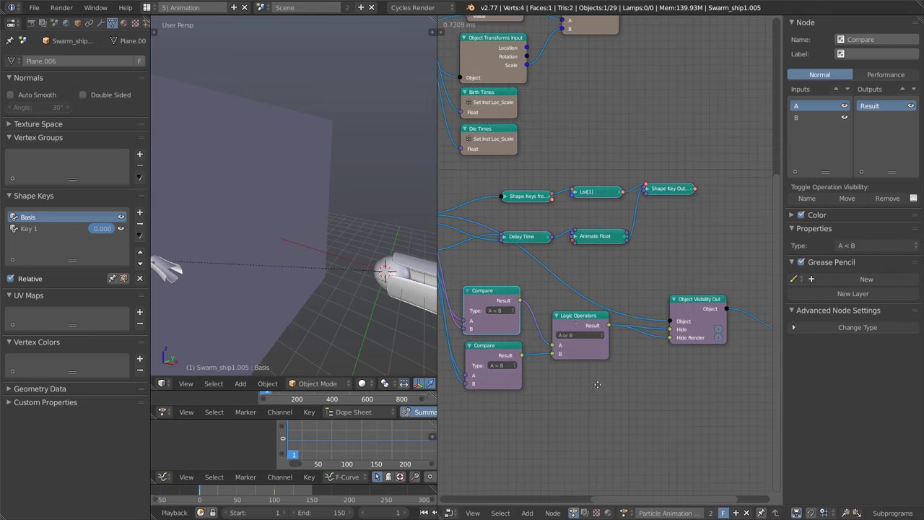
{"action": "left_click", "coordinate": [577, 324]}
Add a Debug node below the visibility output, wired to the Logic Operators result
{"action": "scroll", "coordinate": [615, 408], "scroll_direction": "up", "scroll_amount": 3}
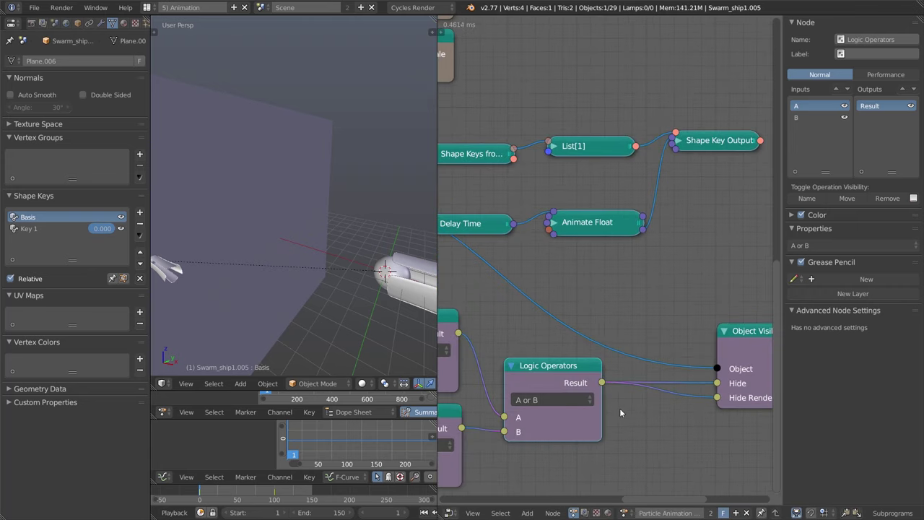
{"action": "key", "text": "shift+a"}
{"action": "mouse_move", "coordinate": [599, 484]}
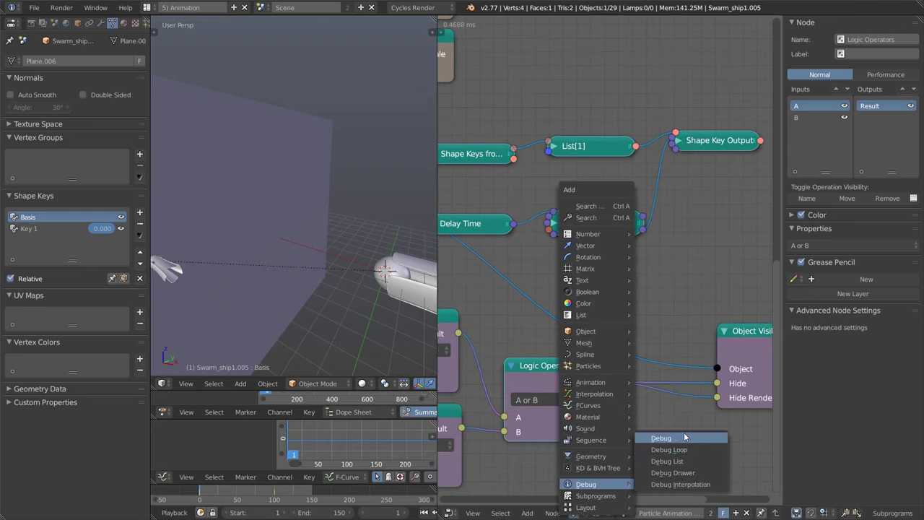
{"action": "left_click", "coordinate": [685, 437]}
{"action": "middle_click_drag", "start_coordinate": [722, 361], "coordinate": [619, 334]}
{"action": "left_click", "coordinate": [687, 335]}
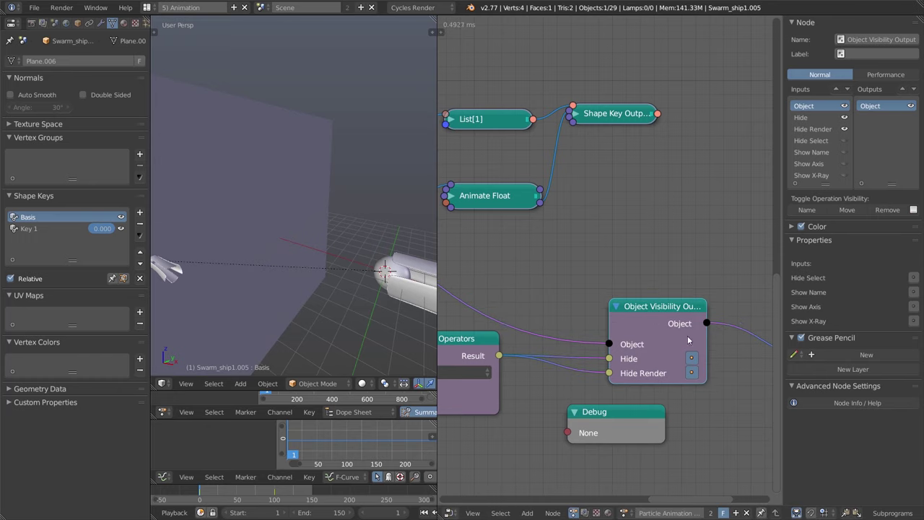
{"action": "left_click_drag", "start_coordinate": [499, 355], "coordinate": [580, 434]}
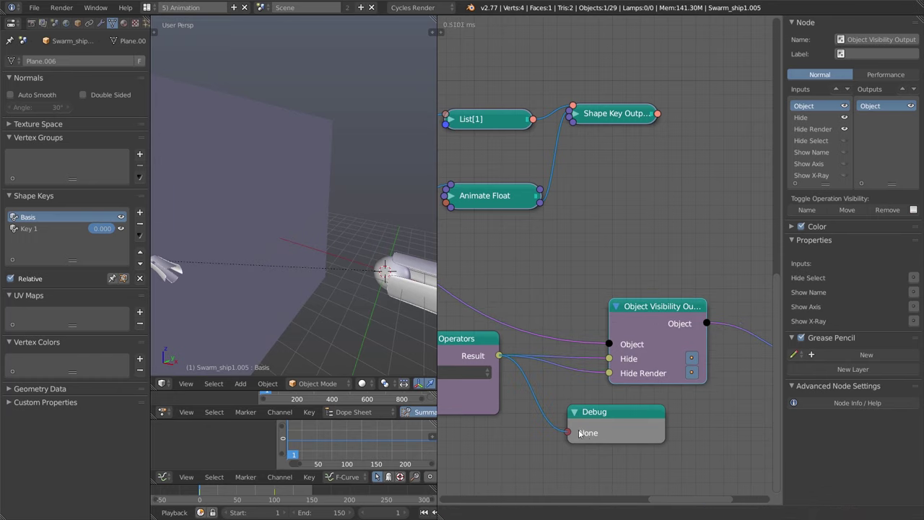
{"action": "middle_click_drag", "start_coordinate": [633, 478], "coordinate": [635, 443]}
Play the animation, stop it, and step between frames 96 and 97 while the Debug value flips
{"action": "key", "text": "alt+a"}
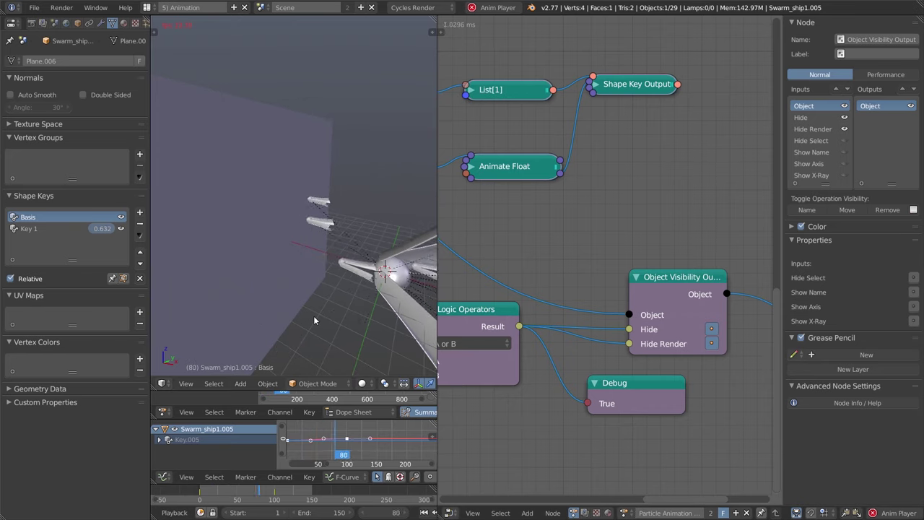
{"action": "key", "text": "Escape"}
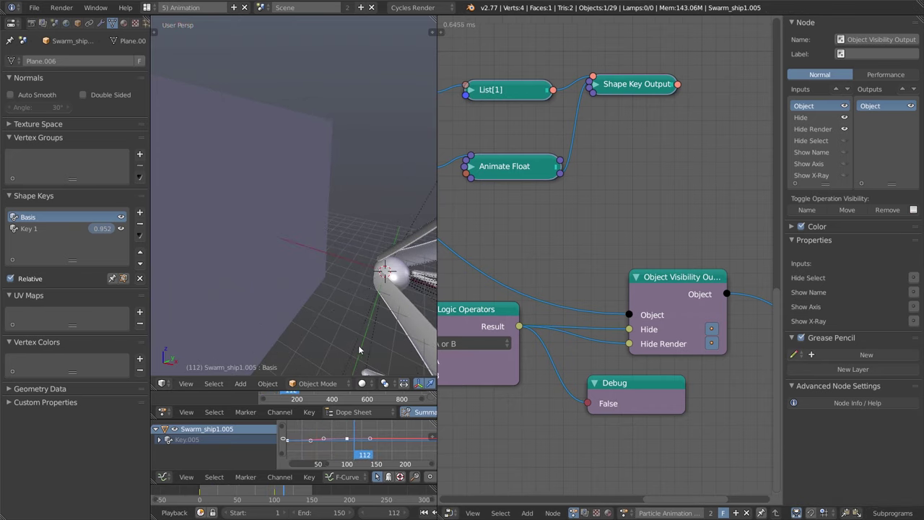
{"action": "key", "text": "Left"}
{"action": "key", "text": "Left"}
{"action": "key", "text": "Left"}
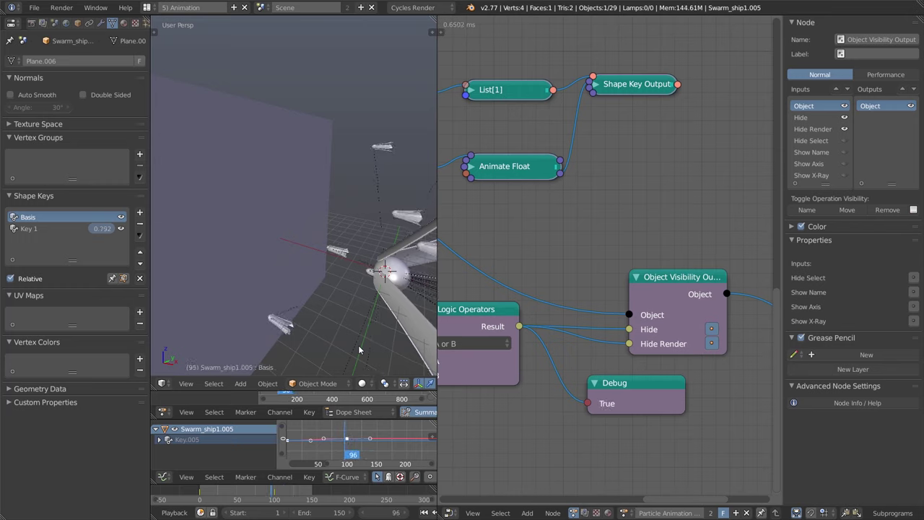
{"action": "key", "text": "Right"}
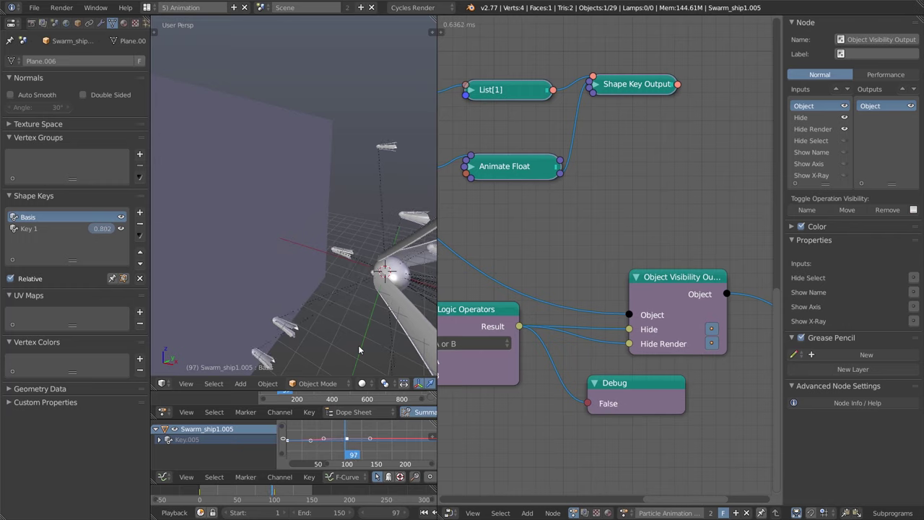
{"action": "key", "text": "Left"}
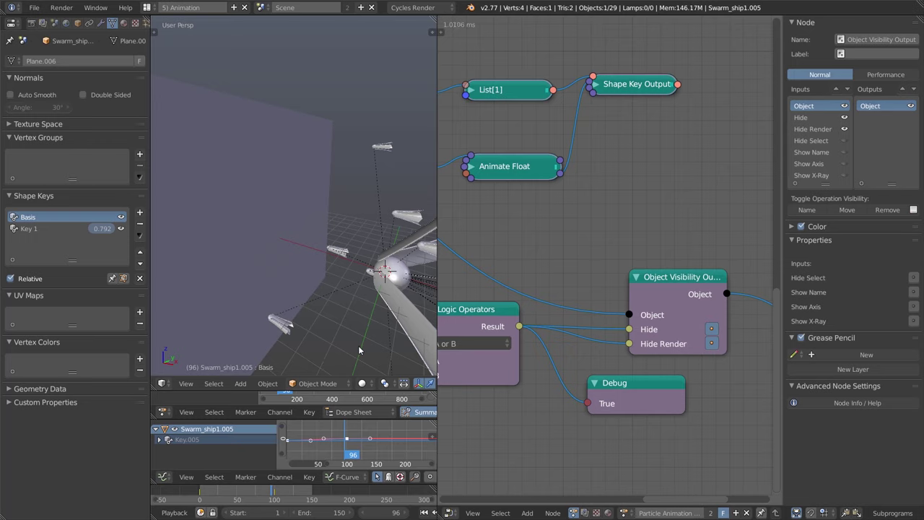
{"action": "middle_click_drag", "start_coordinate": [474, 428], "coordinate": [670, 396]}
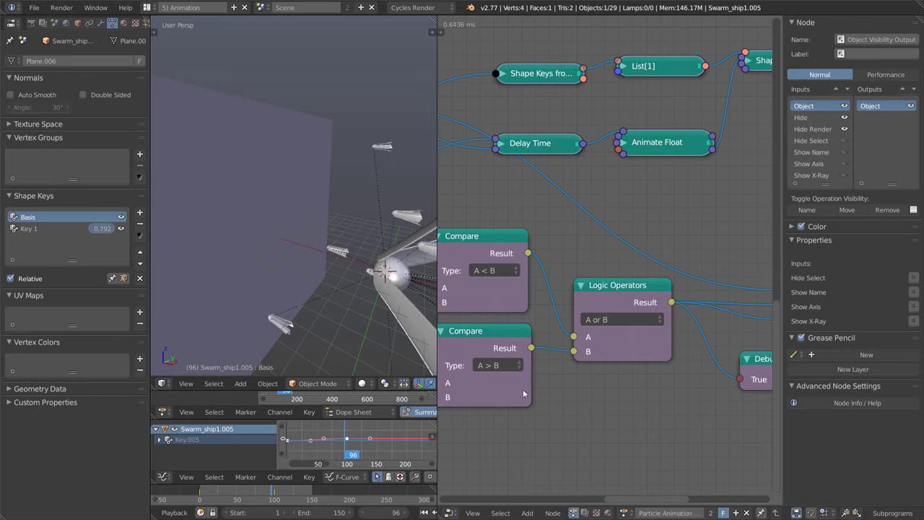
Select the A > B Compare node and orbit the 3D view around the swarm
{"action": "left_click", "coordinate": [467, 342]}
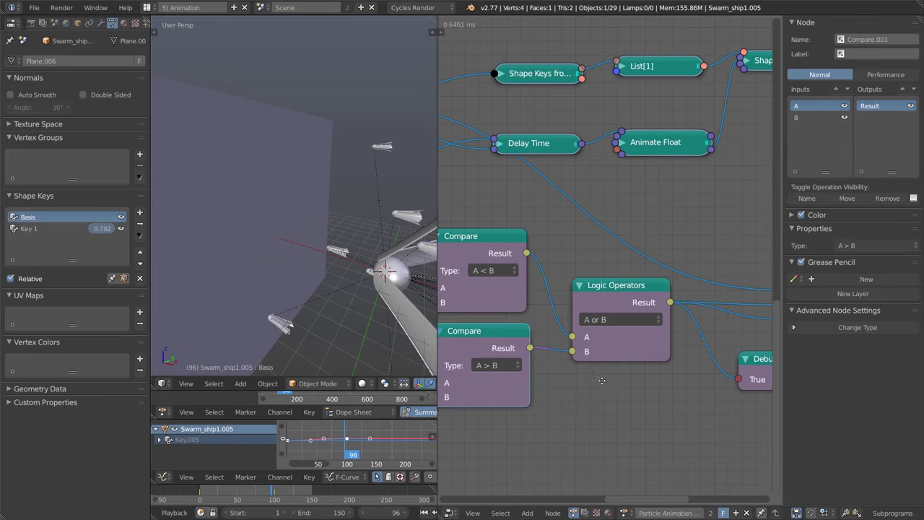
{"action": "middle_click_drag", "start_coordinate": [616, 376], "coordinate": [542, 370]}
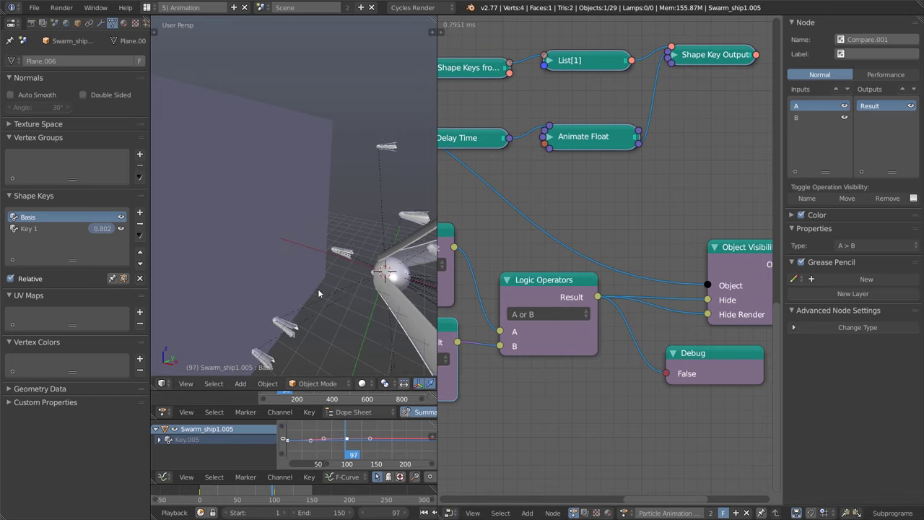
{"action": "middle_click_drag", "start_coordinate": [353, 308], "coordinate": [297, 262]}
Select one swarm ship, view it close up, then pull back to see the whole swarm
{"action": "right_click", "coordinate": [220, 175]}
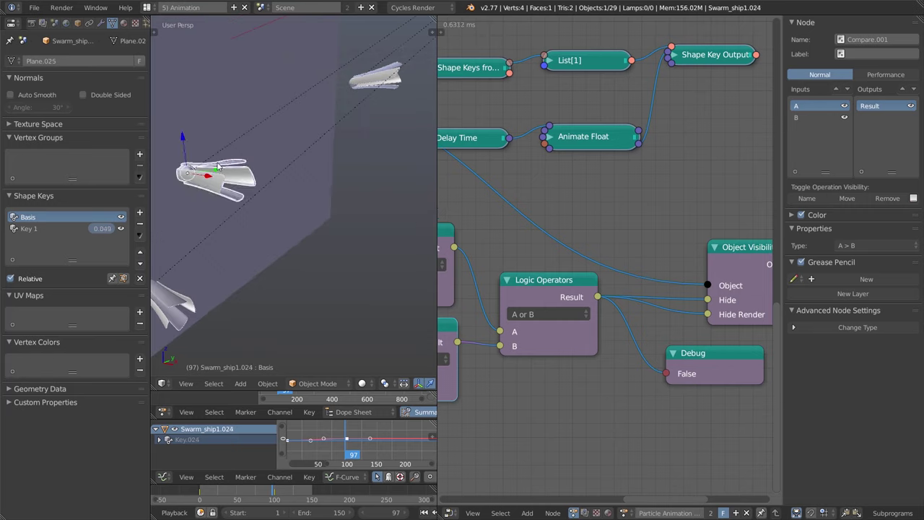
{"action": "middle_click_drag", "start_coordinate": [245, 237], "coordinate": [114, 242]}
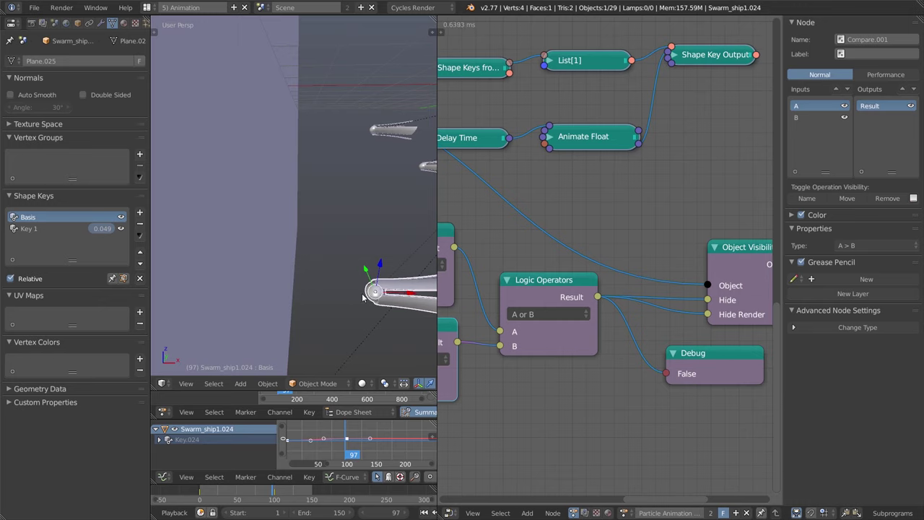
{"action": "middle_click_drag", "start_coordinate": [345, 285], "coordinate": [309, 276]}
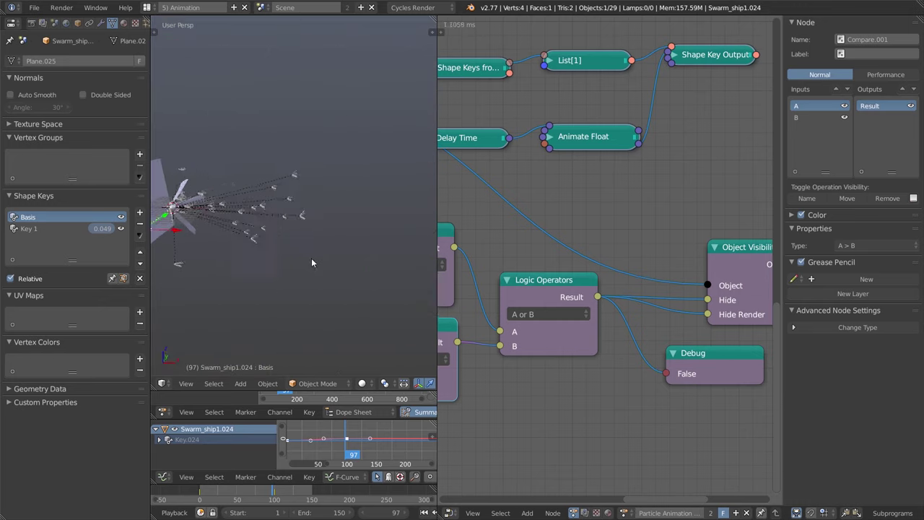
{"action": "scroll", "coordinate": [311, 258], "scroll_direction": "up", "scroll_amount": 5}
Select a different swarm ship and frame the viewport on it
{"action": "right_click", "coordinate": [323, 269]}
{"action": "key", "text": "KP_Decimal"}
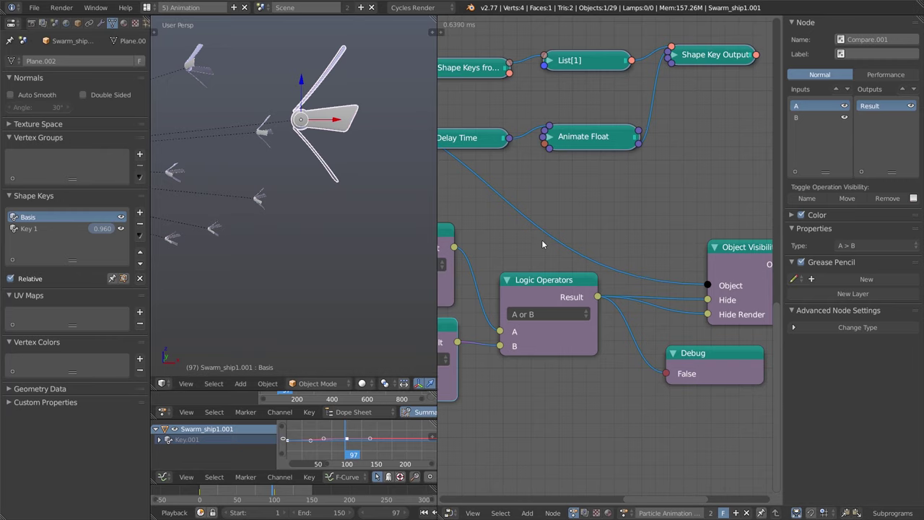
{"action": "scroll", "coordinate": [561, 240], "scroll_direction": "down", "scroll_amount": 4}
Maximize the node editor and zoom to fit both the particle instancing and shape-key trees
{"action": "scroll", "coordinate": [561, 241], "scroll_direction": "down", "scroll_amount": 3}
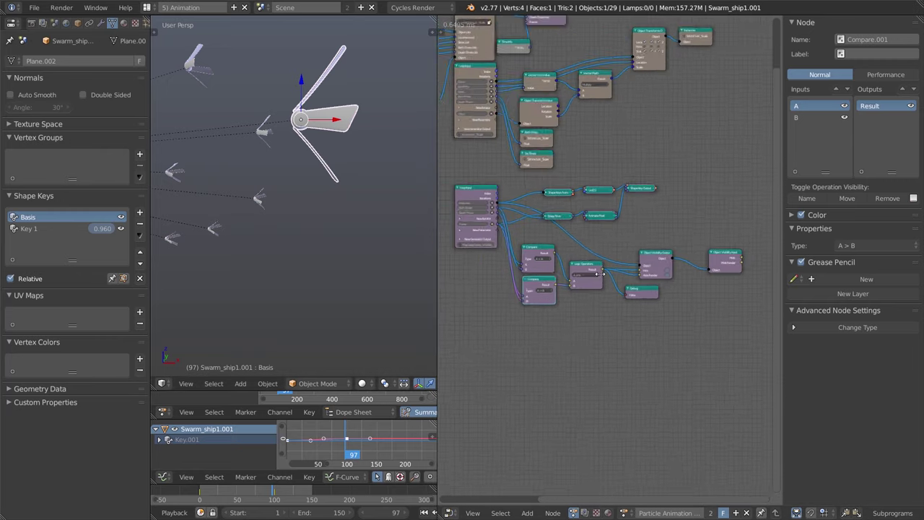
{"action": "middle_click_drag", "start_coordinate": [585, 332], "coordinate": [613, 393]}
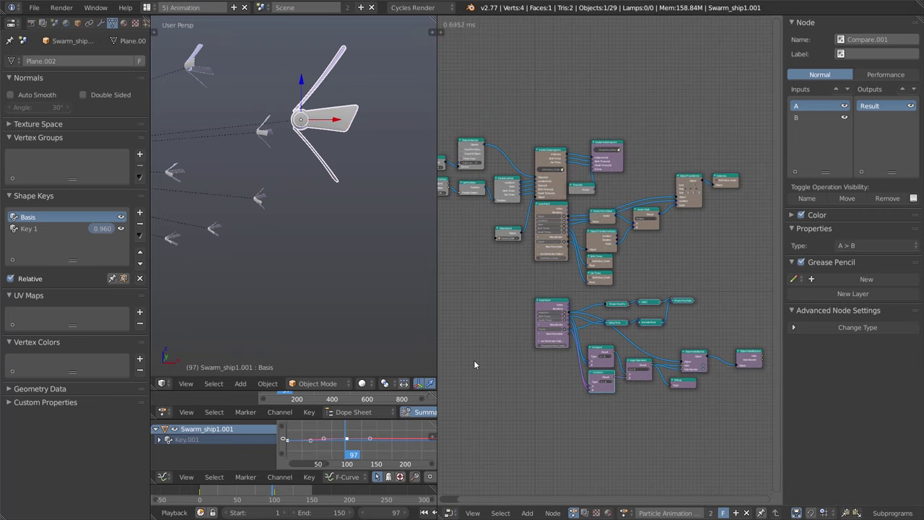
{"action": "key", "text": "shift+space"}
{"action": "scroll", "coordinate": [455, 353], "scroll_direction": "up", "scroll_amount": 3}
{"action": "scroll", "coordinate": [455, 352], "scroll_direction": "up", "scroll_amount": 3}
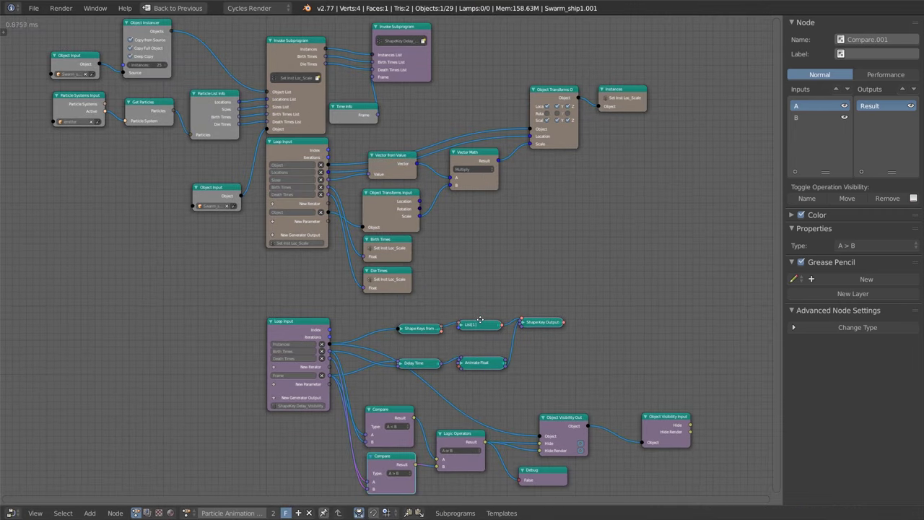
{"action": "scroll", "coordinate": [488, 318], "scroll_direction": "down", "scroll_amount": 1}
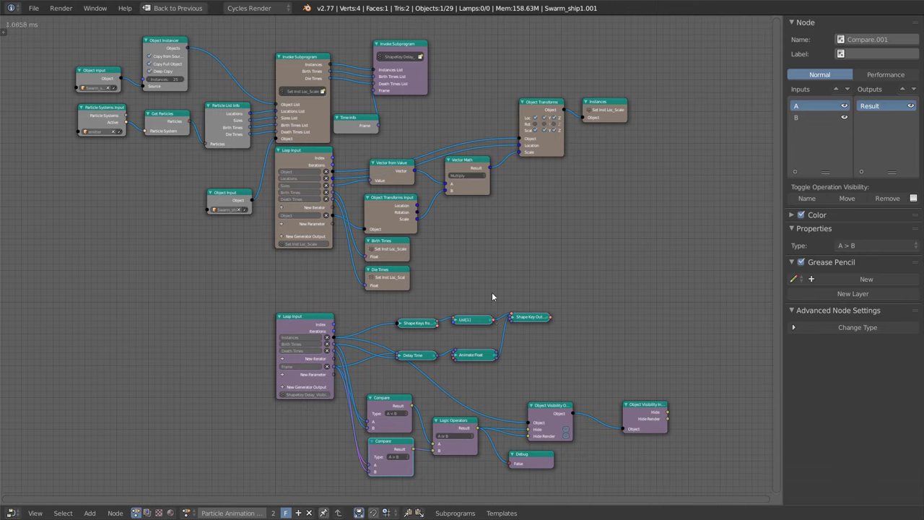